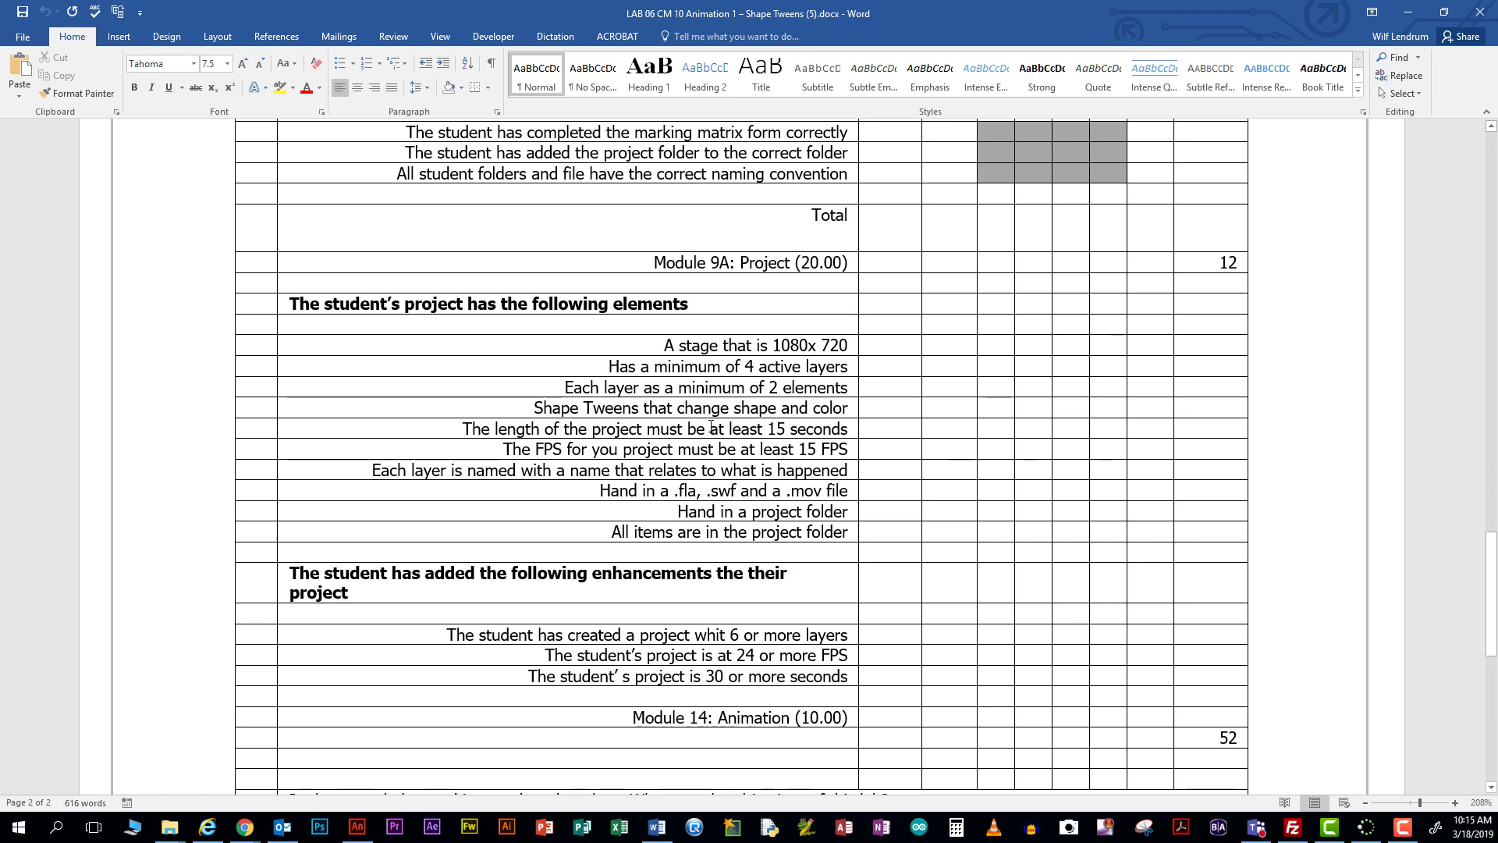
# - Minimize the Word lab instructions, the browser and the folder window to reveal the desktop
pyautogui.scroll(-2, 712, 426)
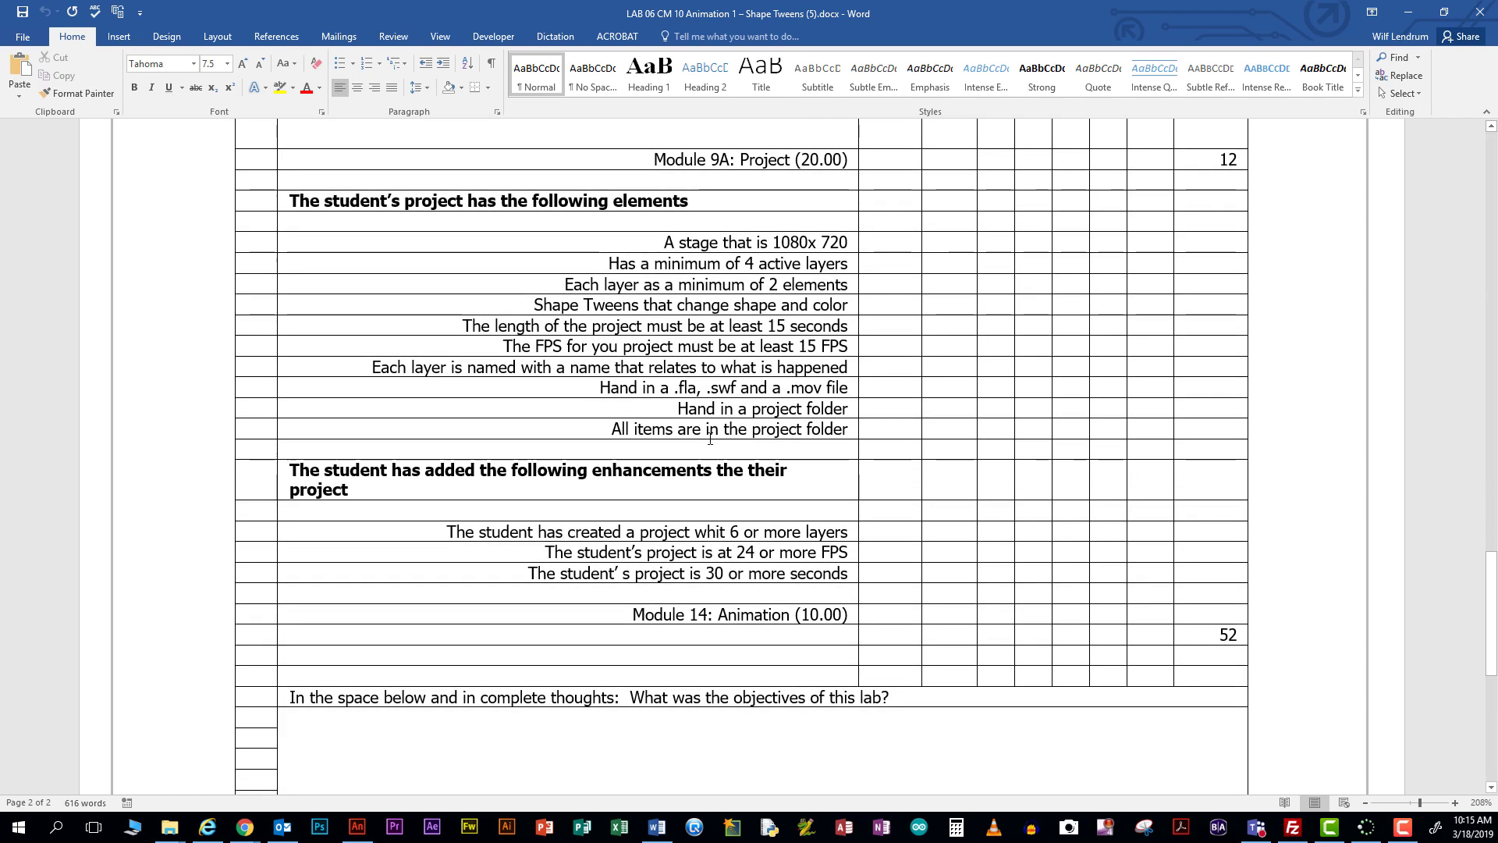
pyautogui.scroll(-2, 710, 439)
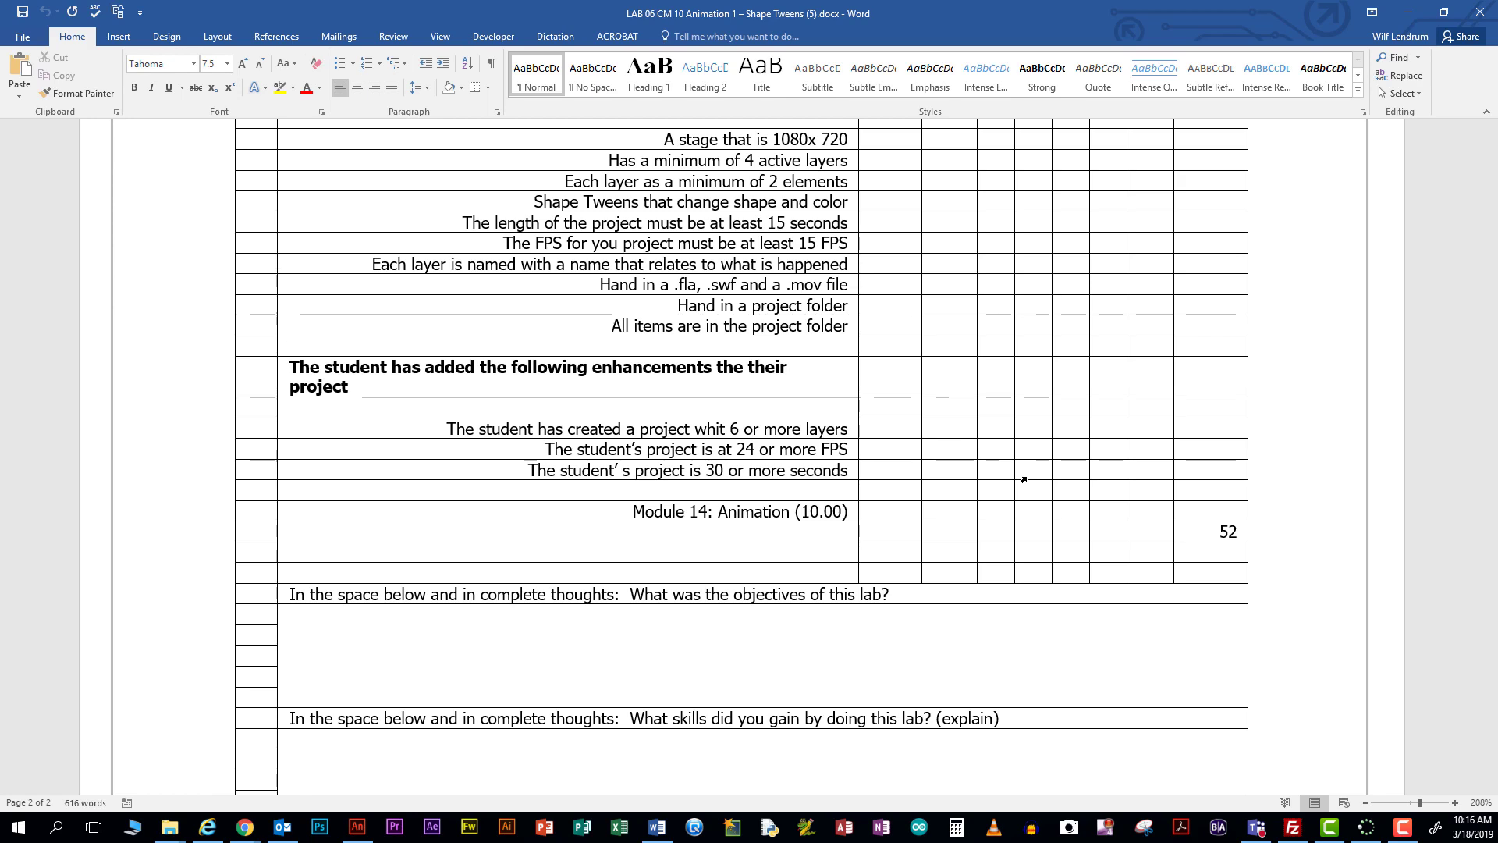
pyautogui.scroll(-5, 1019, 340)
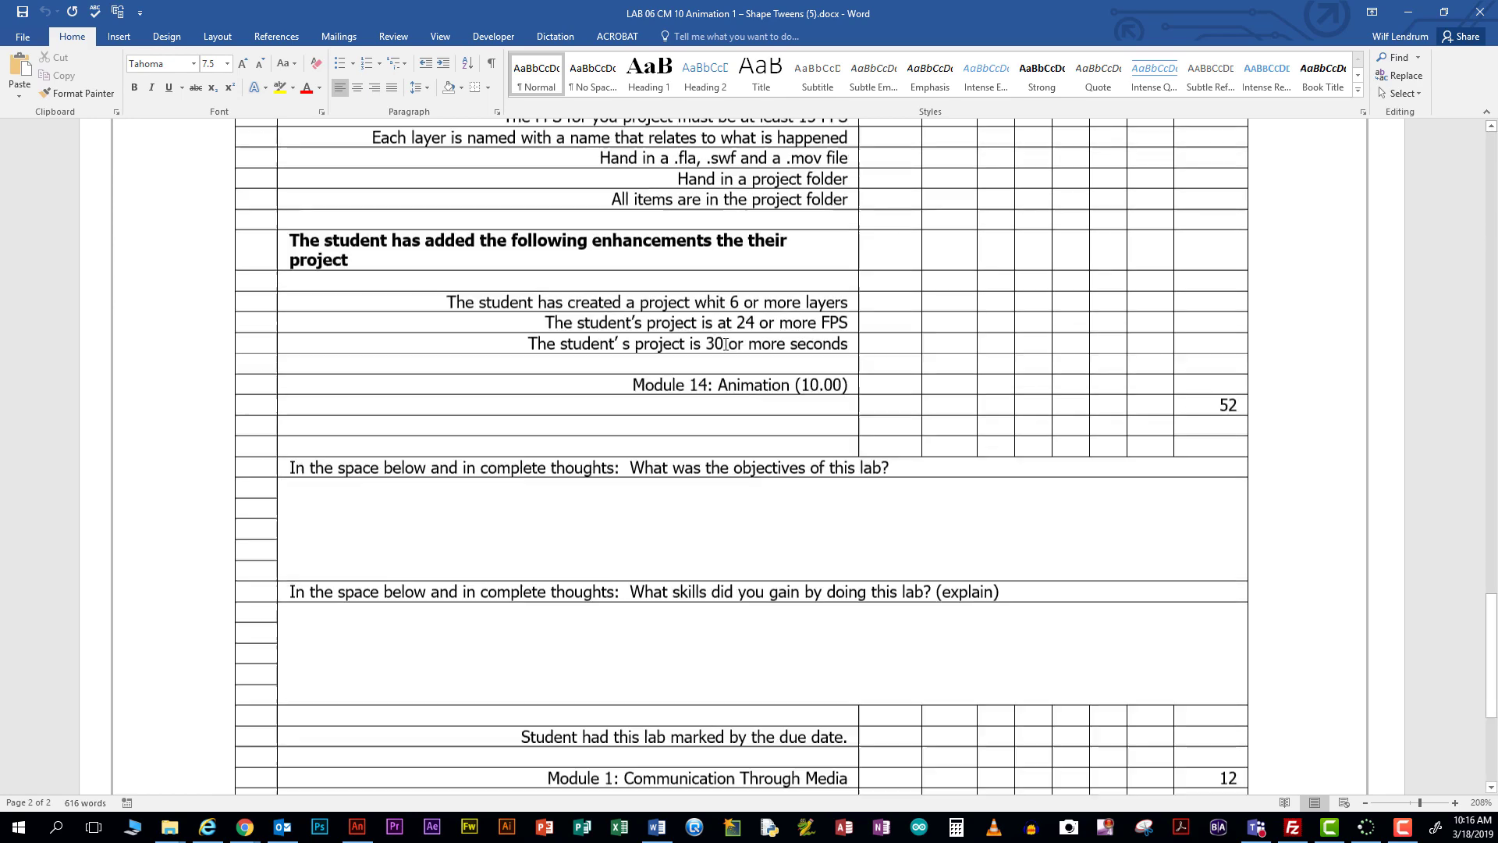
pyautogui.scroll(20, 723, 347)
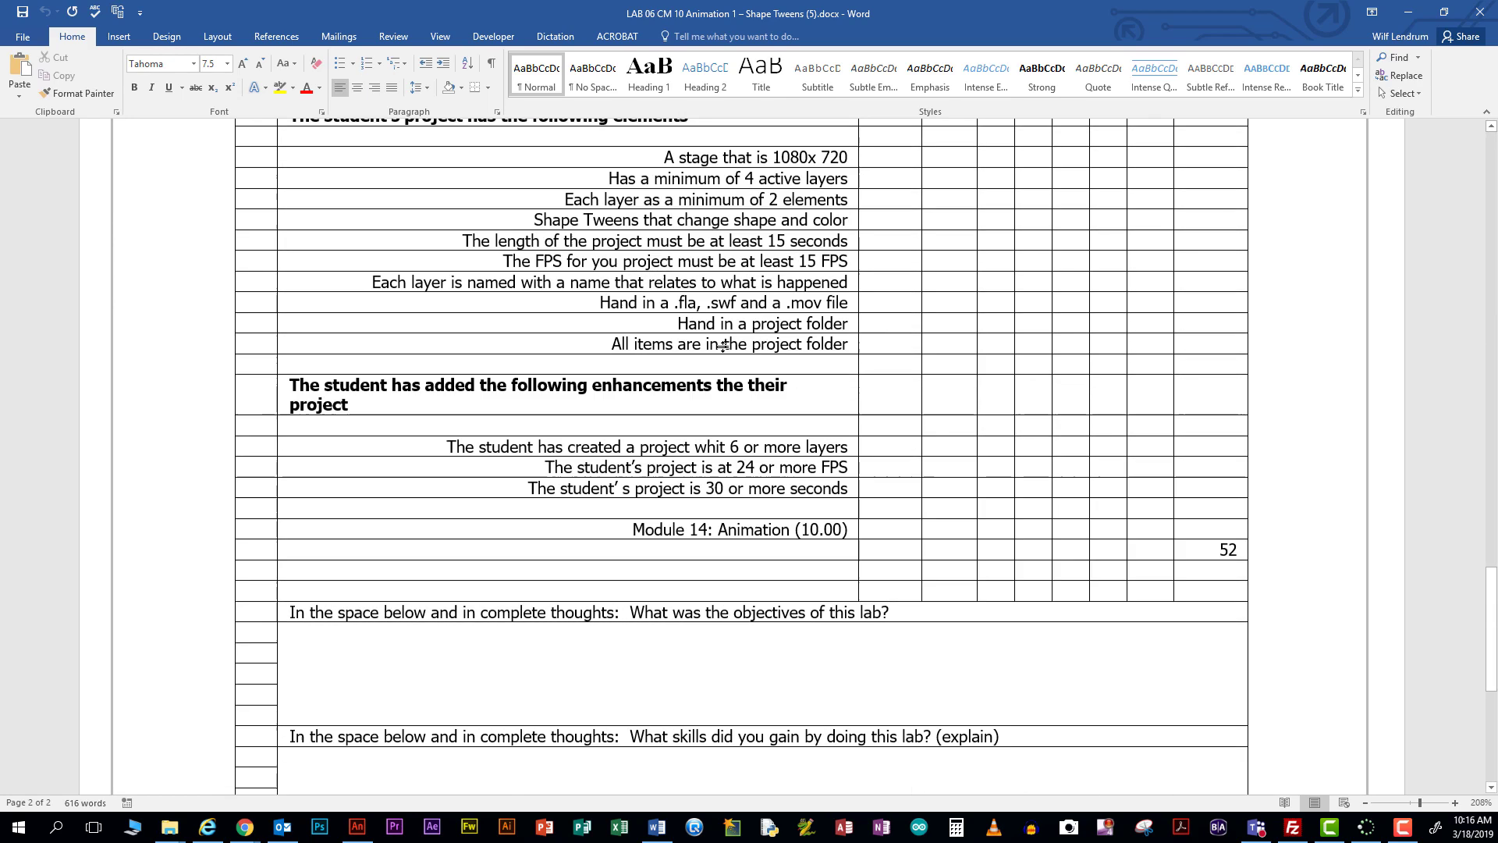
pyautogui.scroll(3, 724, 346)
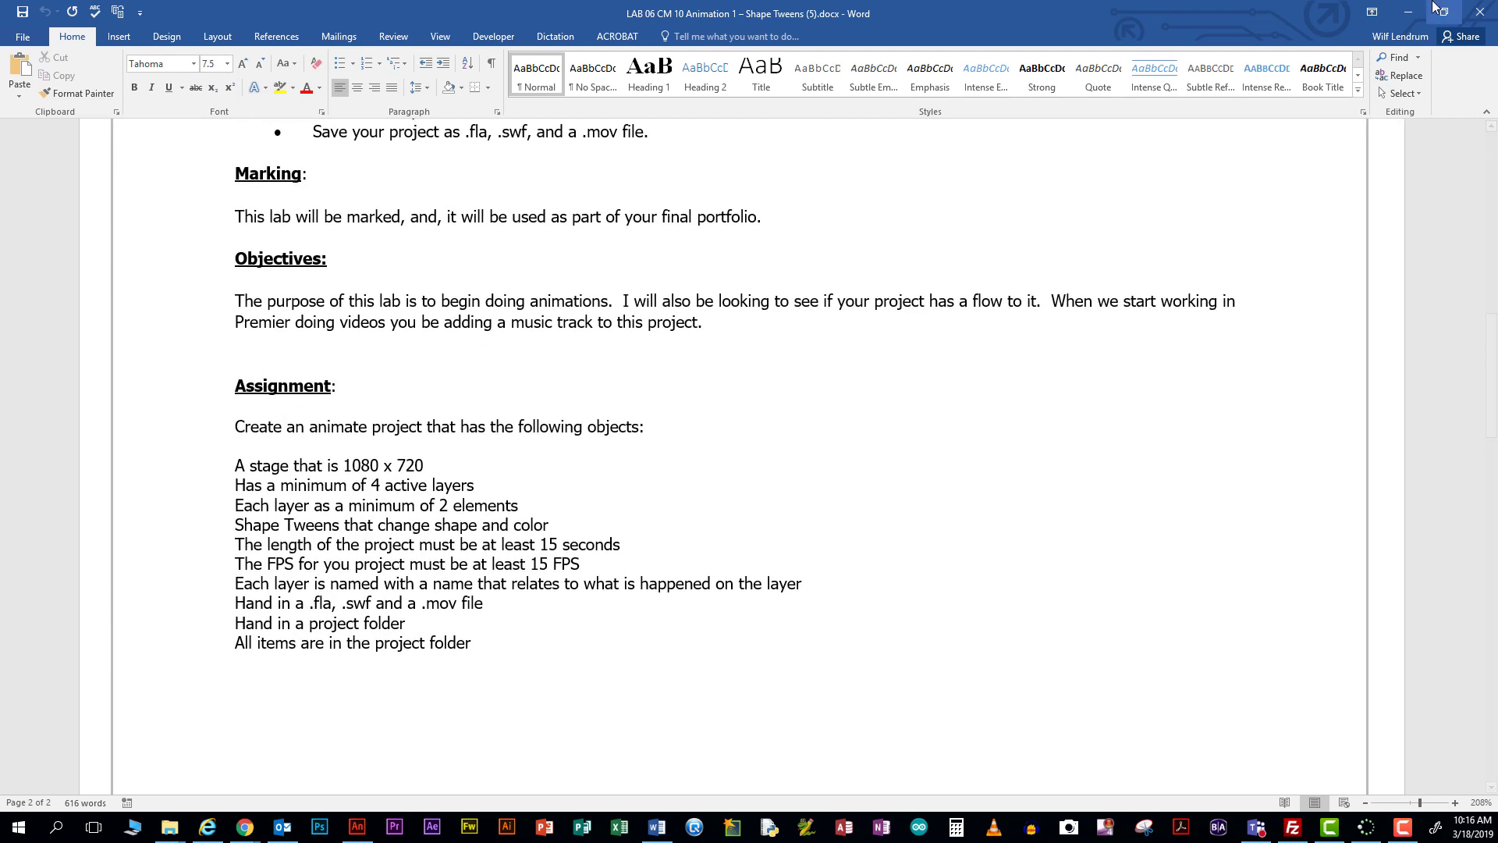
pyautogui.click(1410, 14)
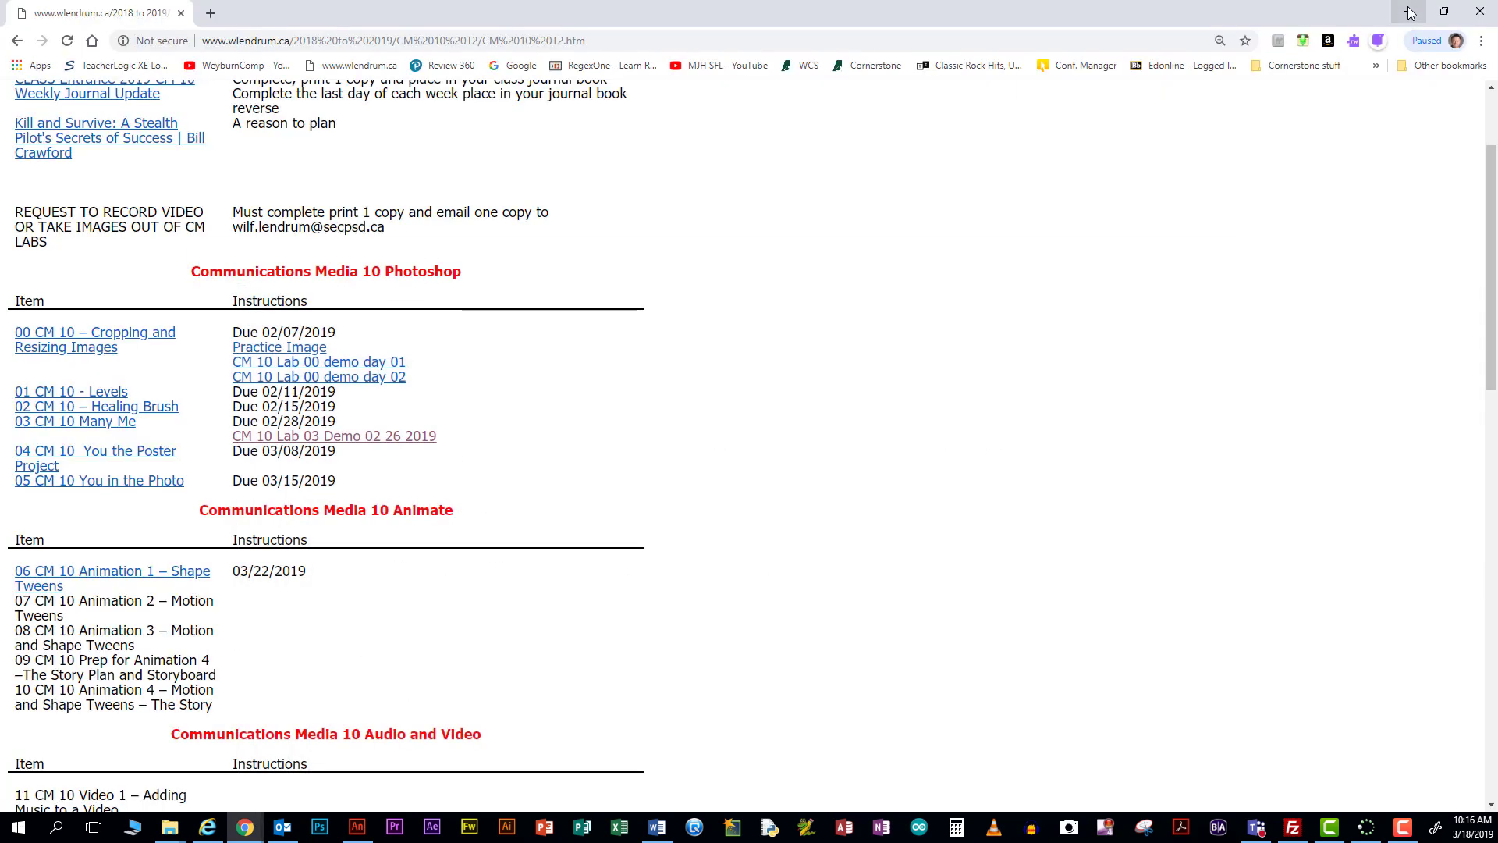
pyautogui.click(1409, 14)
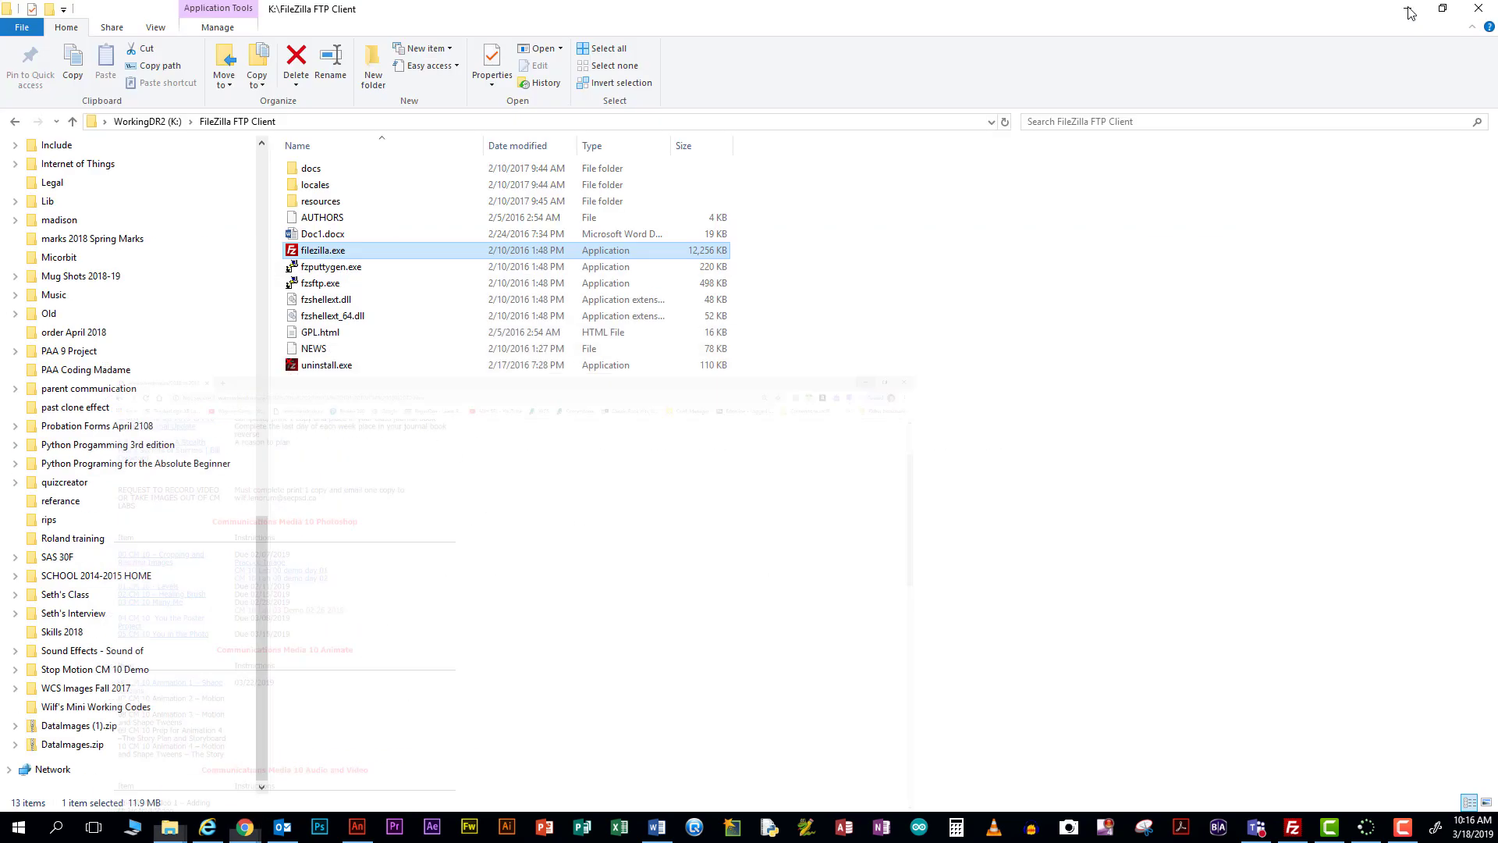
pyautogui.click(1409, 13)
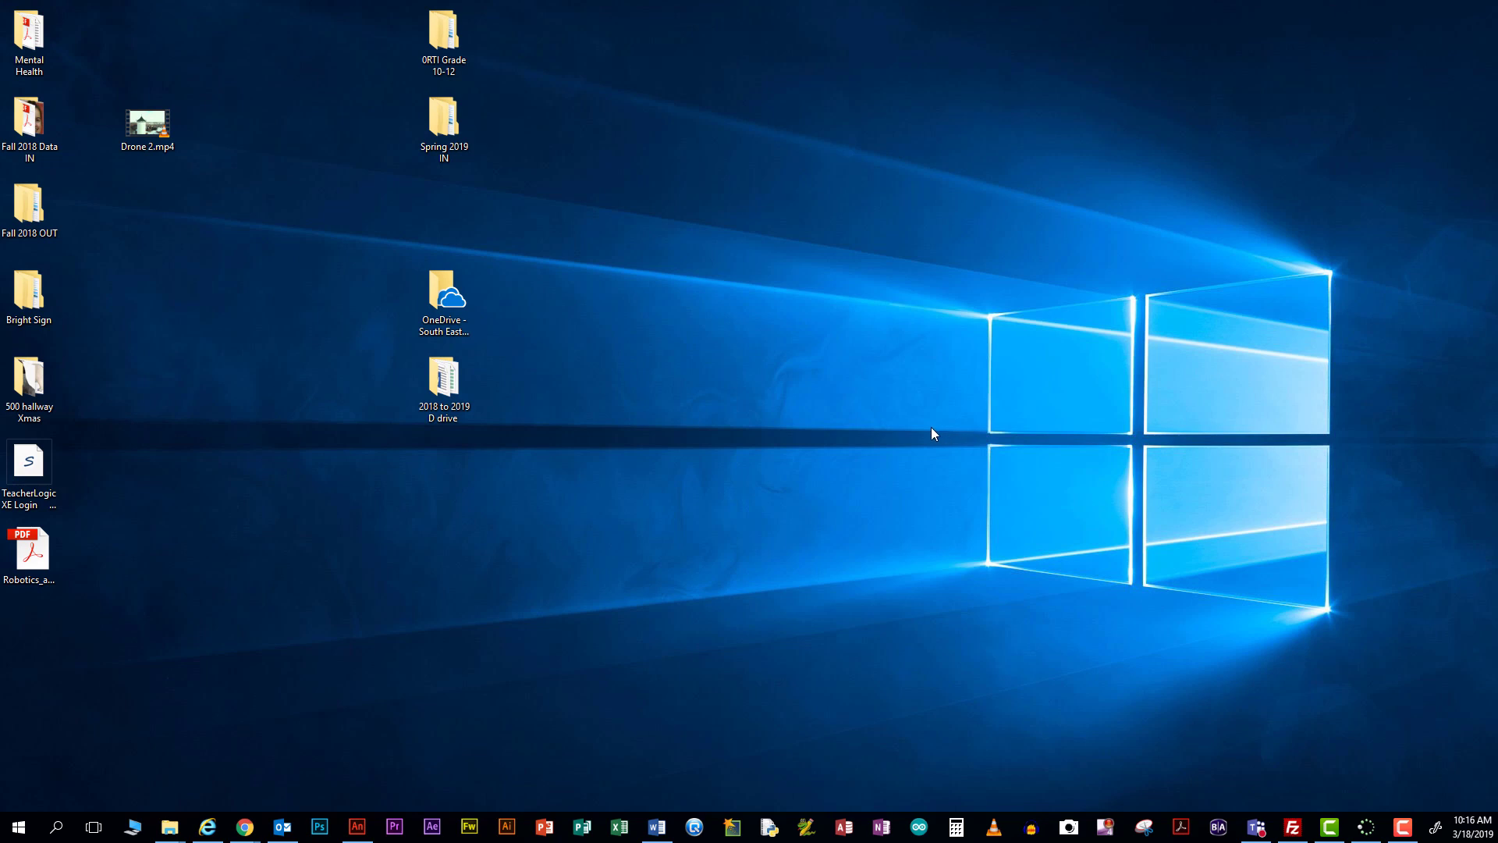
# - Open the Spring 2019 IN folder full screen, then close it
pyautogui.doubleClick(443, 125)
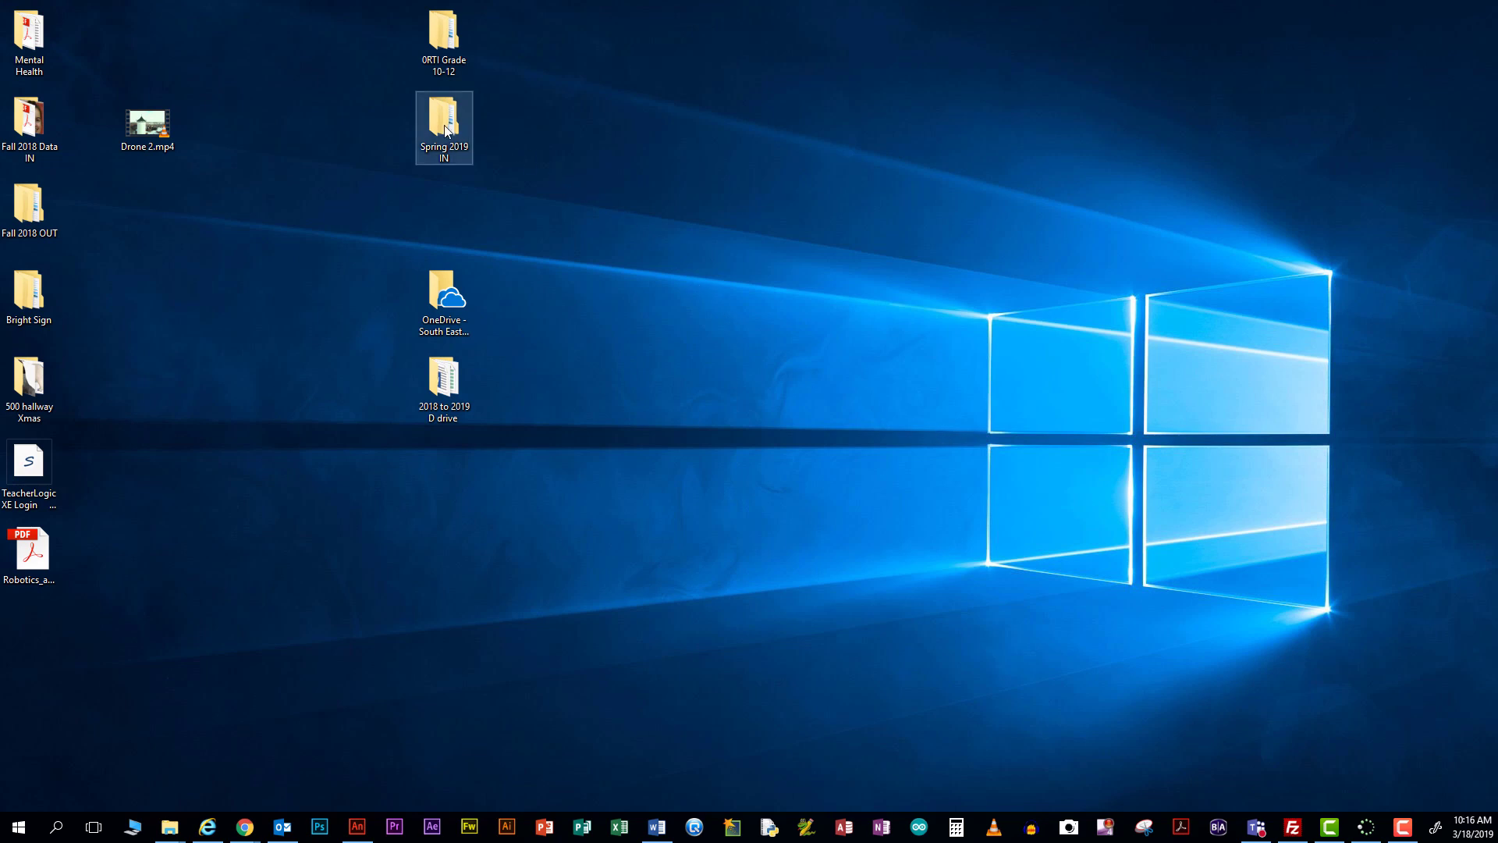
pyautogui.click(952, 275)
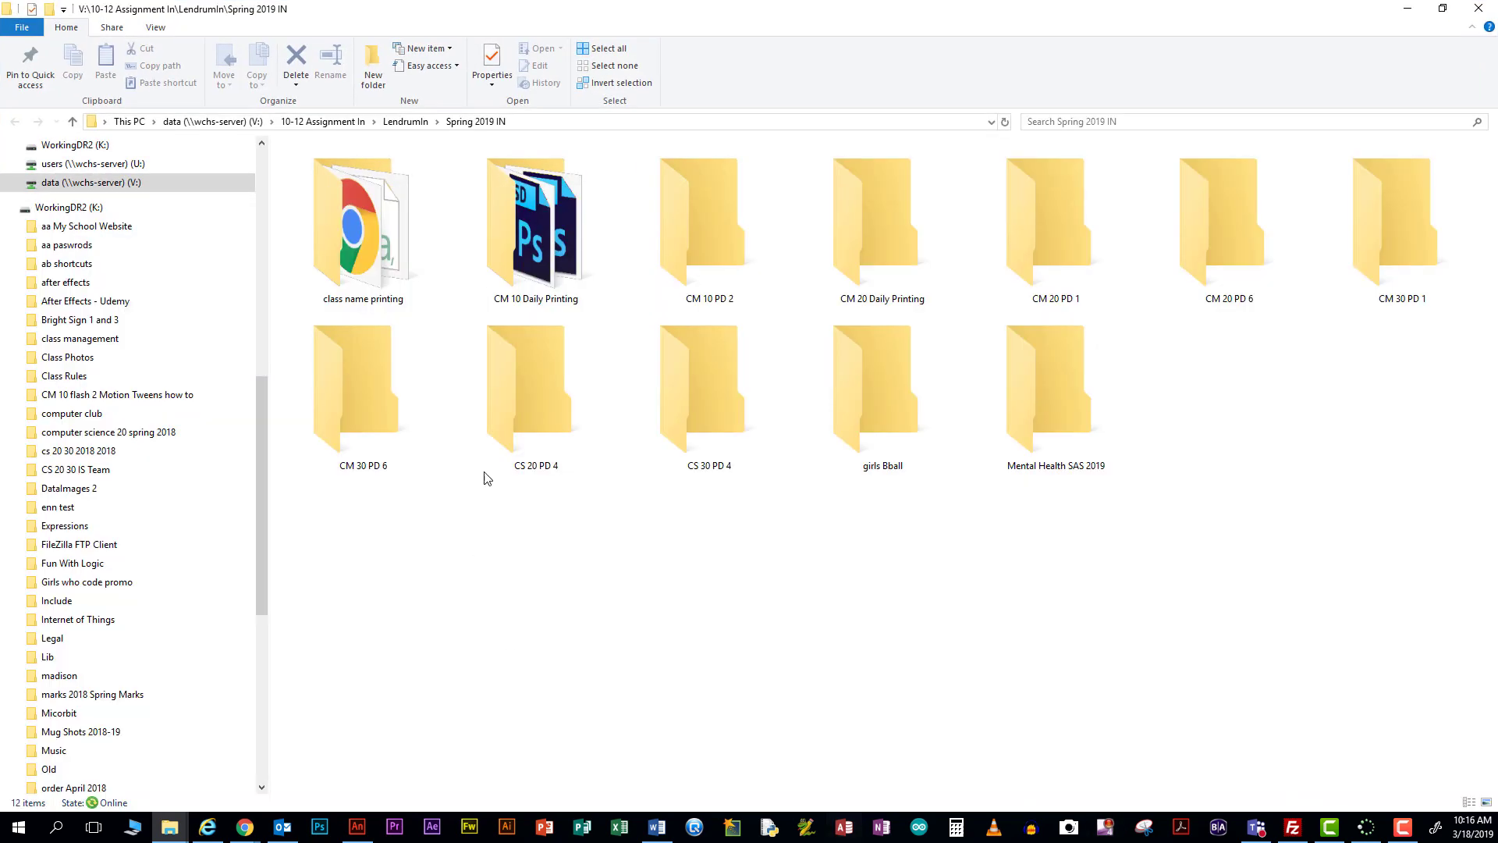
pyautogui.click(1478, 8)
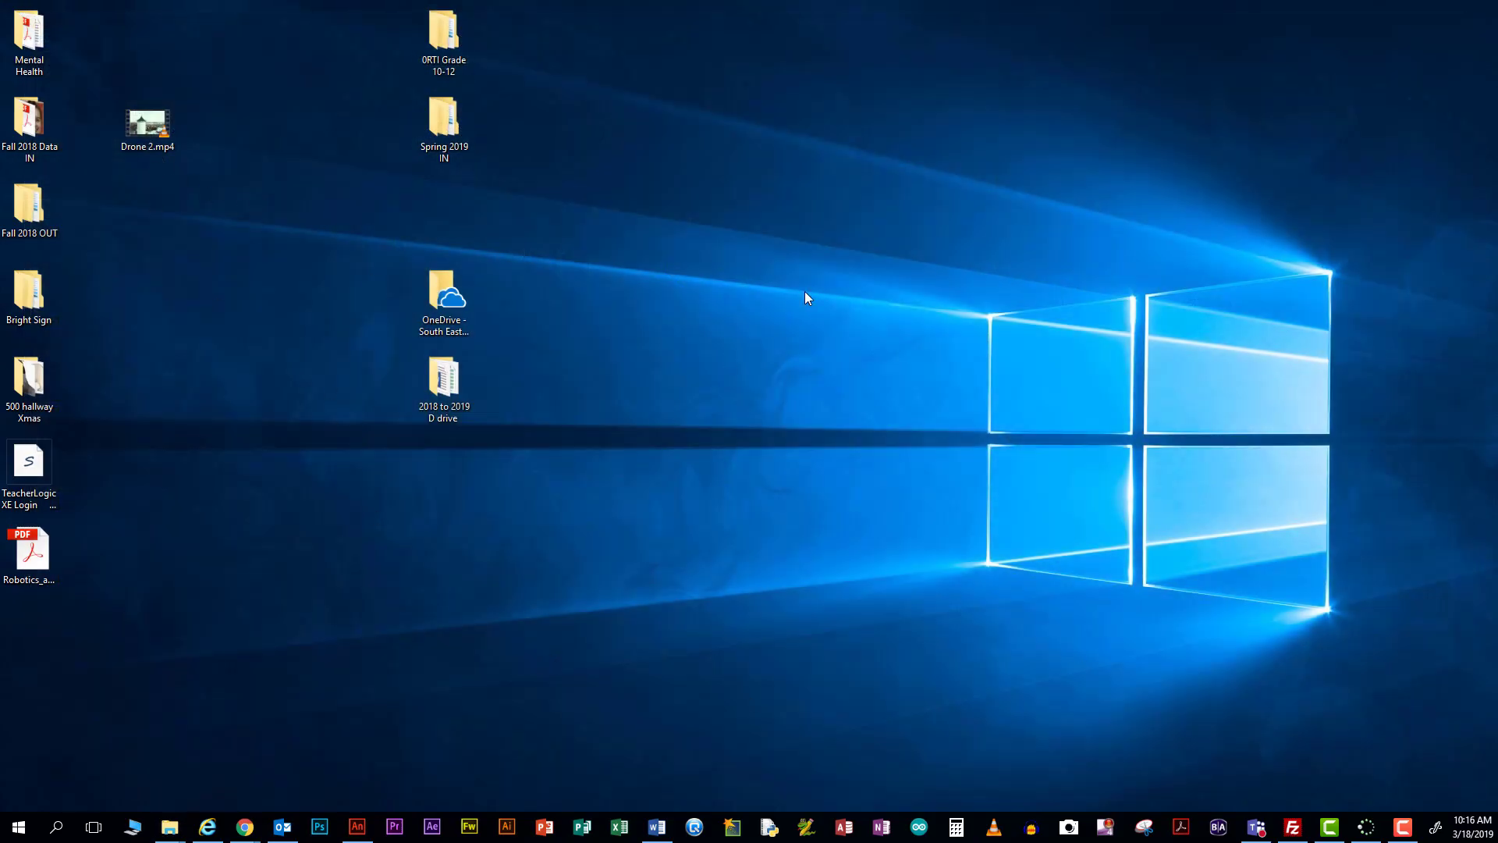
# - Create a new desktop folder named with the student's name followed by 'Demo Lab 6 Animation'
pyautogui.rightClick(1059, 137)
pyautogui.moveTo(1108, 324)
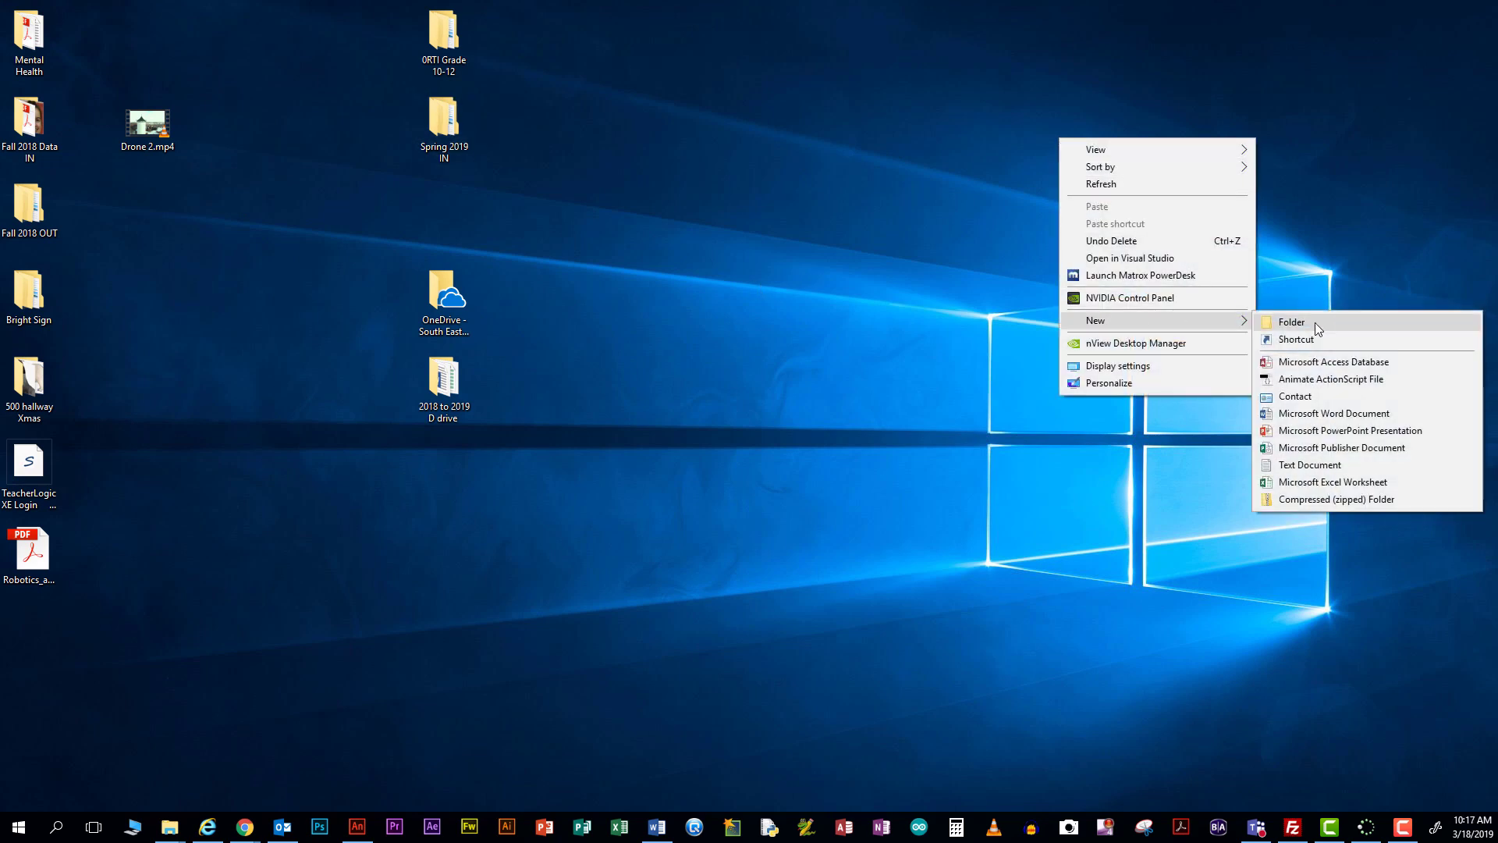
pyautogui.click(1300, 326)
pyautogui.write('D')
pyautogui.press('BackSpace')
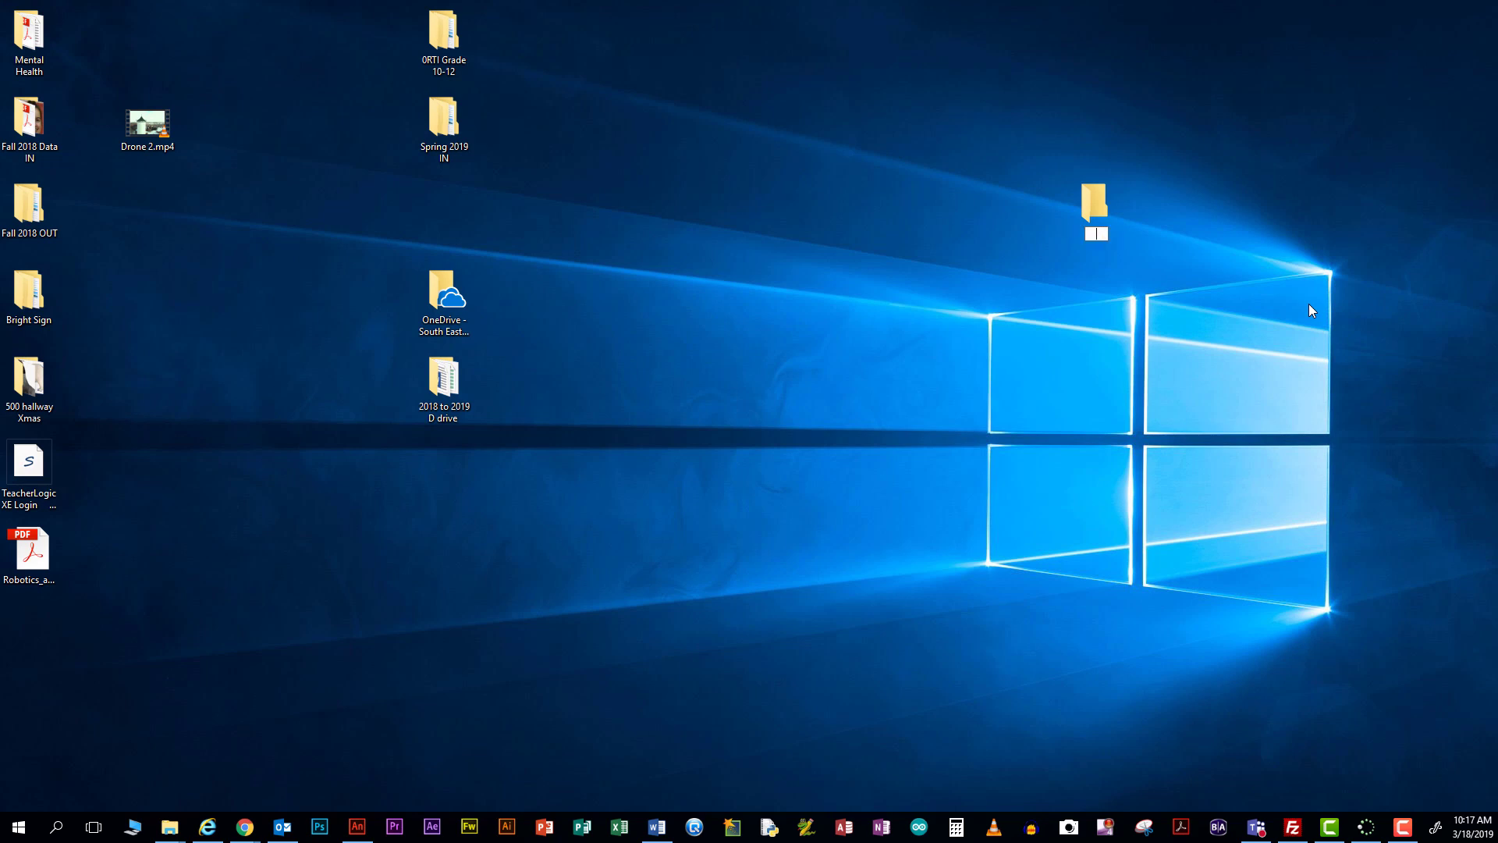
pyautogui.write('Lendrum Wilfrid Deom L')
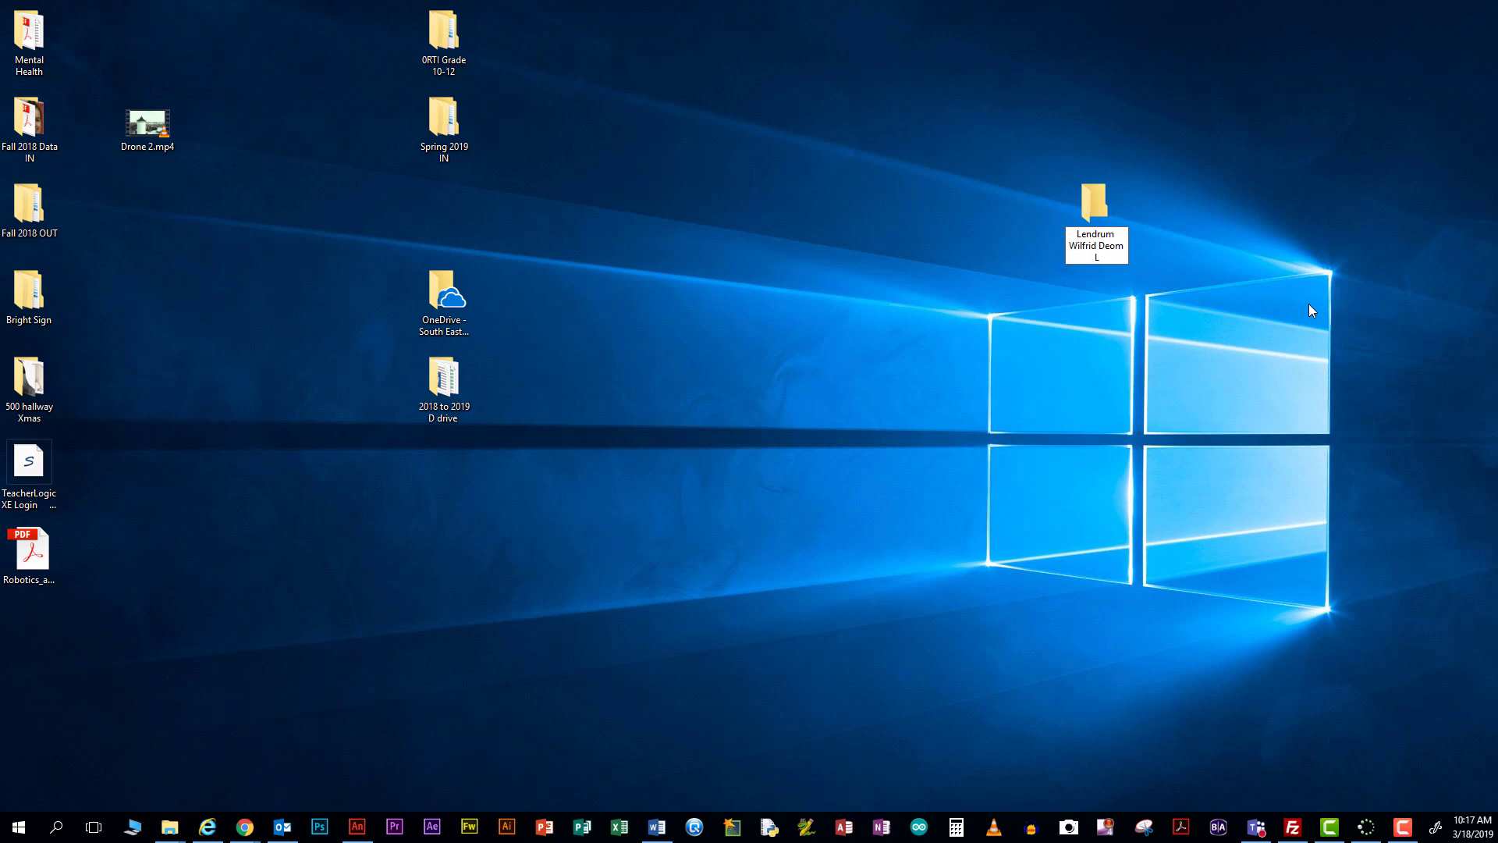
pyautogui.press('BackSpace')
pyautogui.write('mo Lab 6 Animation')
pyautogui.press('Return')
# - Open the new empty folder, resize and move its window, then return to the desktop
pyautogui.doubleClick(1096, 199)
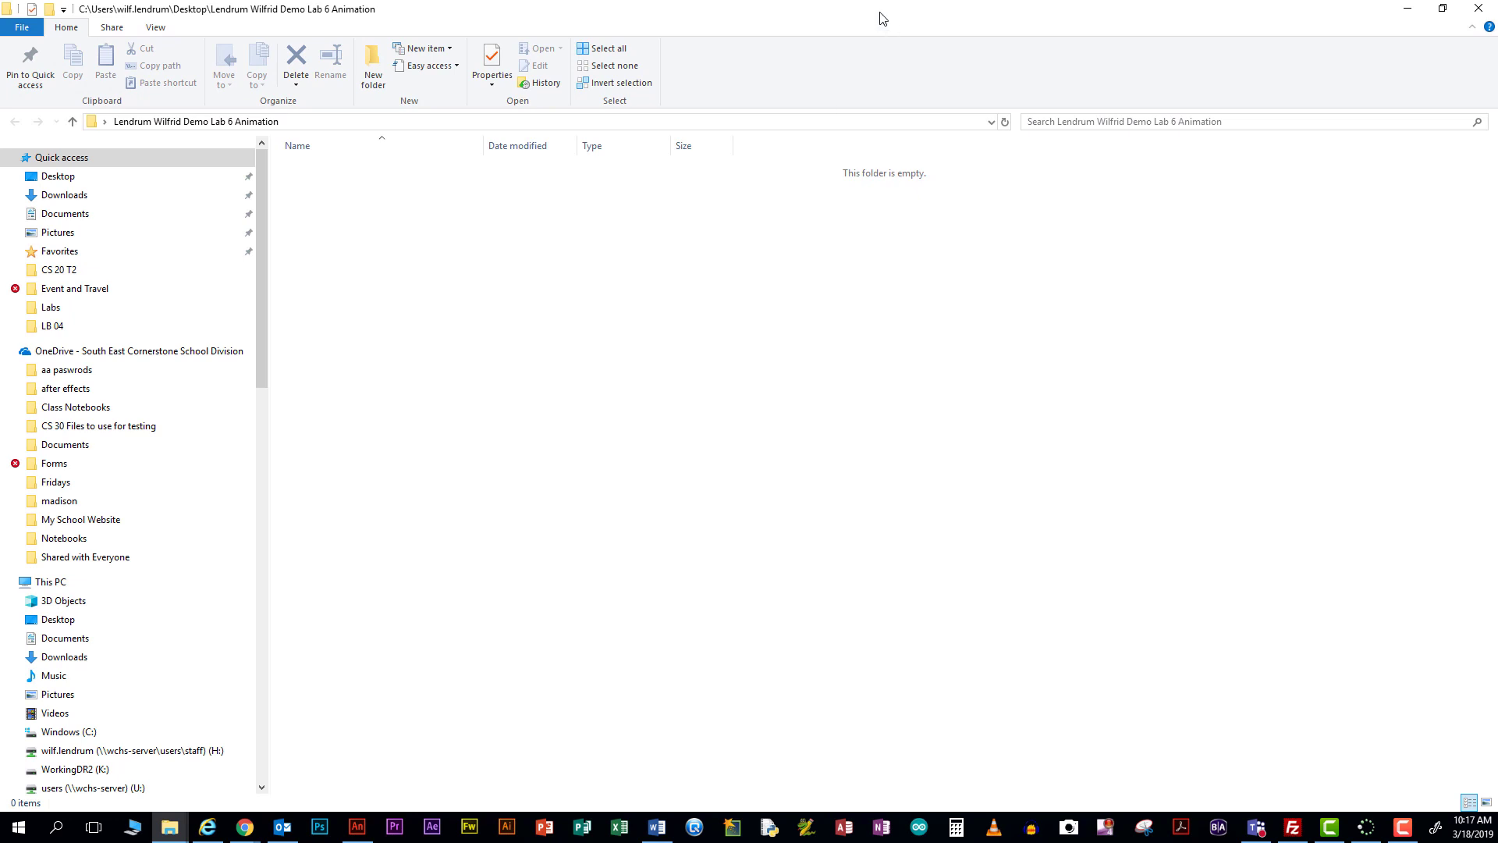
pyautogui.click(1442, 8)
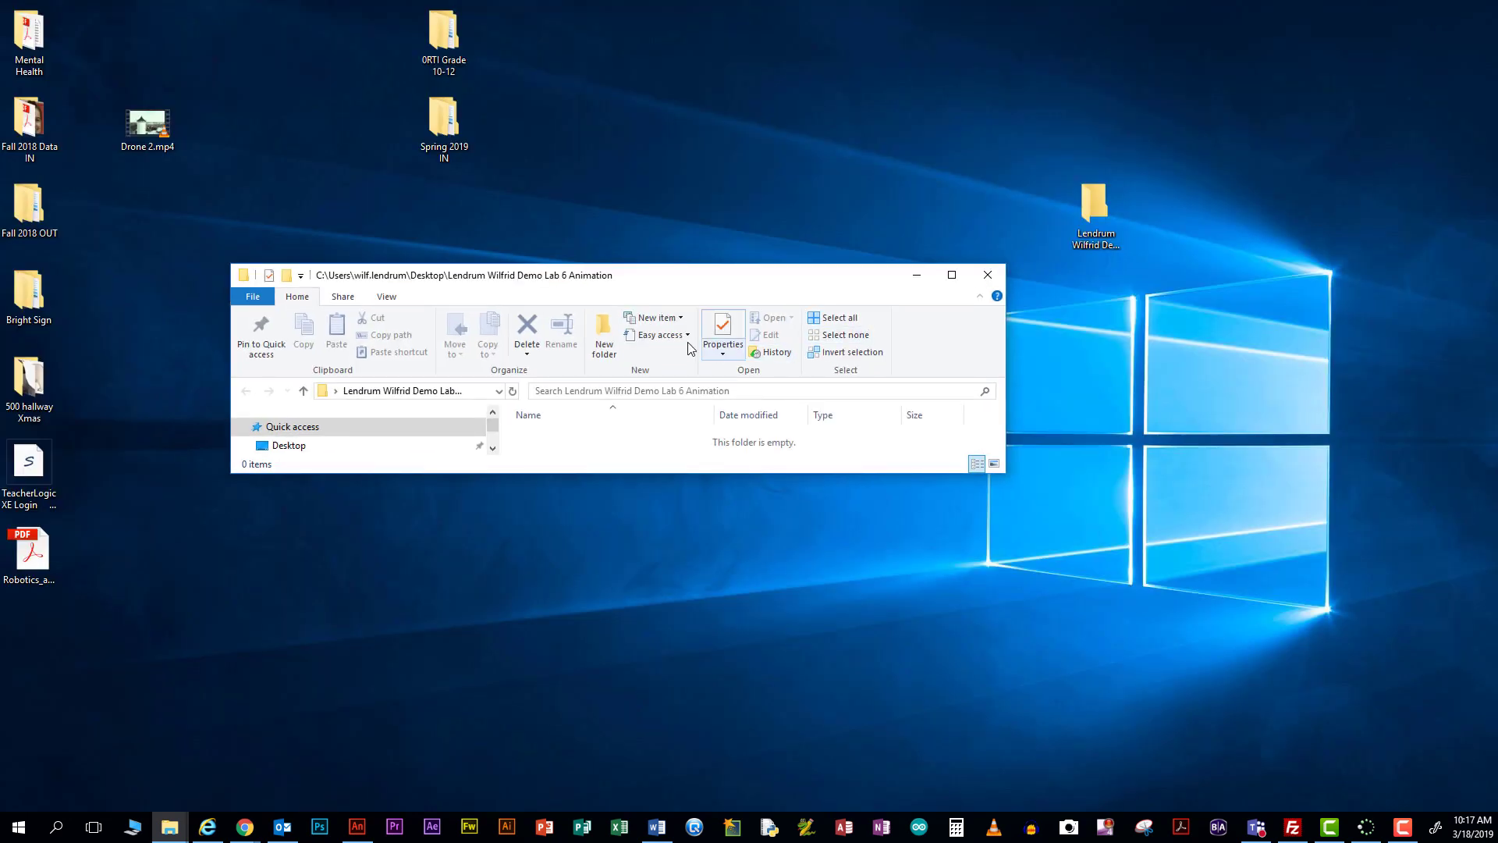
pyautogui.moveTo(919, 474); pyautogui.dragTo(926, 620)
pyautogui.moveTo(775, 280); pyautogui.dragTo(1494, 353)
pyautogui.press('super+d')
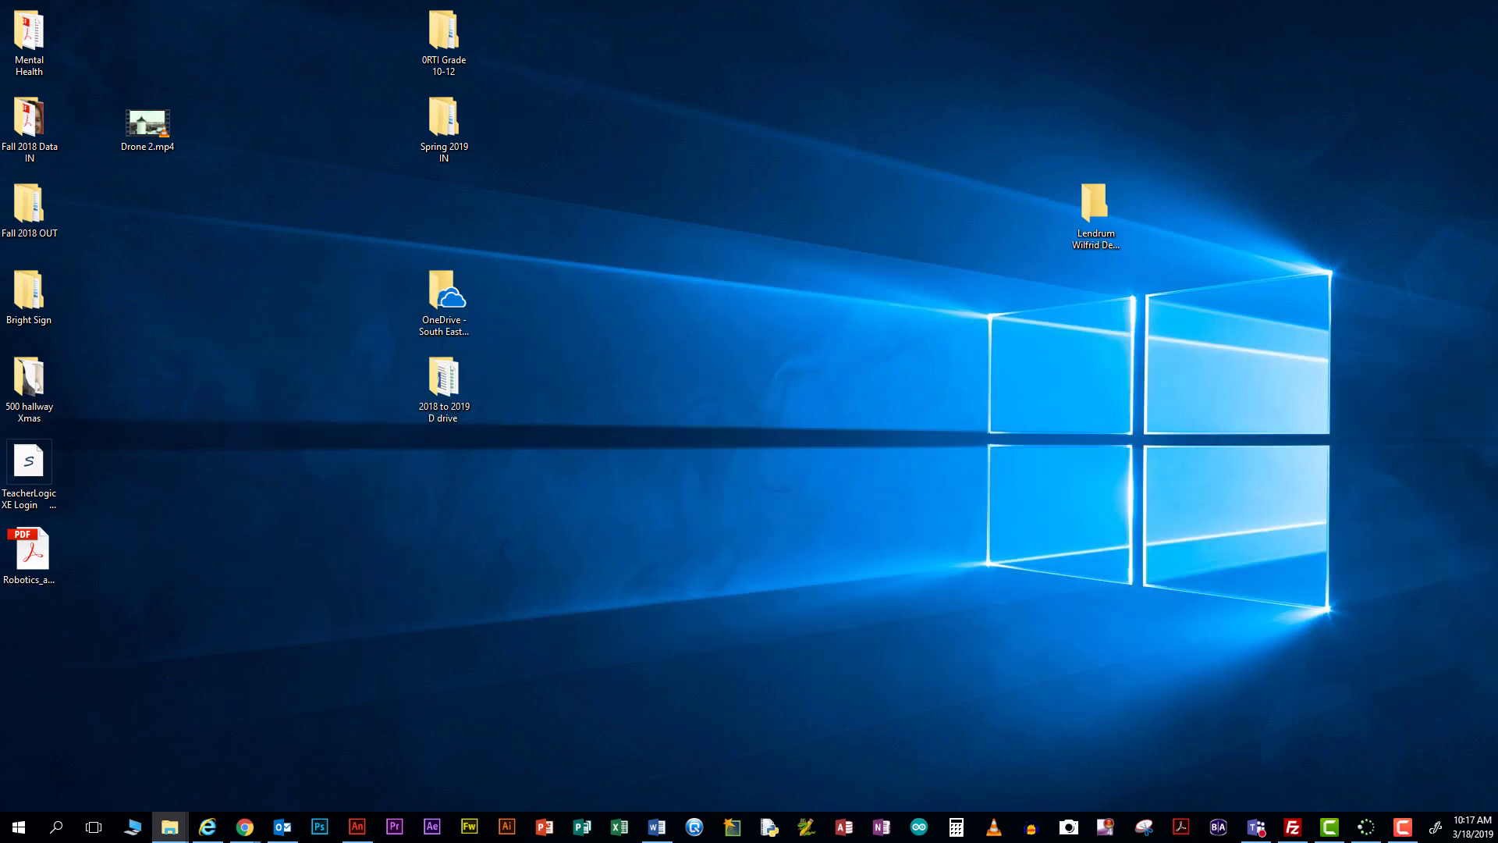
pyautogui.press('F10')
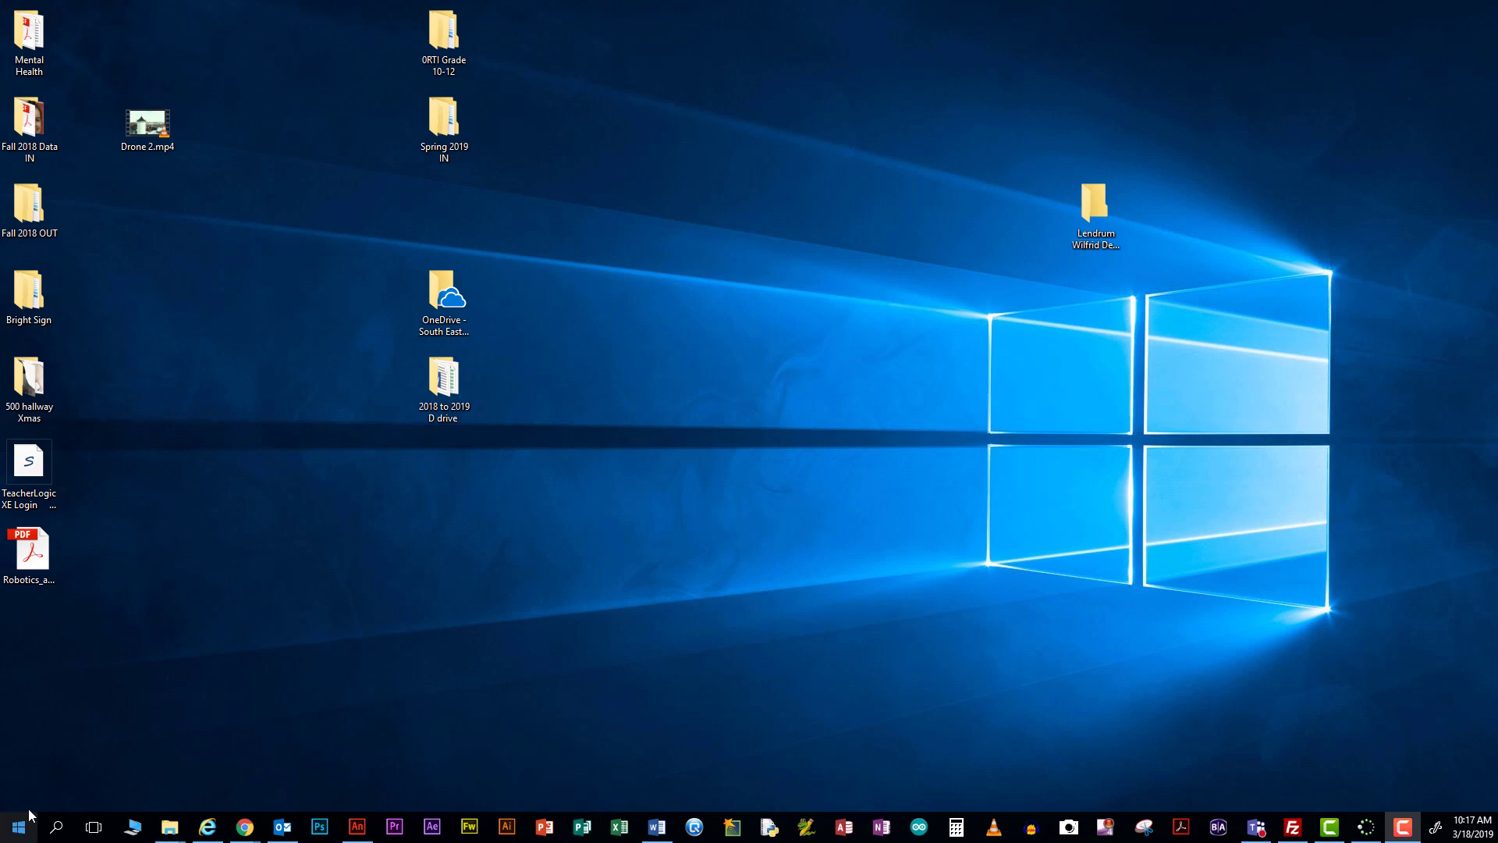
# - Search for 'animat' and launch Adobe Animate CC from its taskbar icon
pyautogui.moveTo(359, 836)
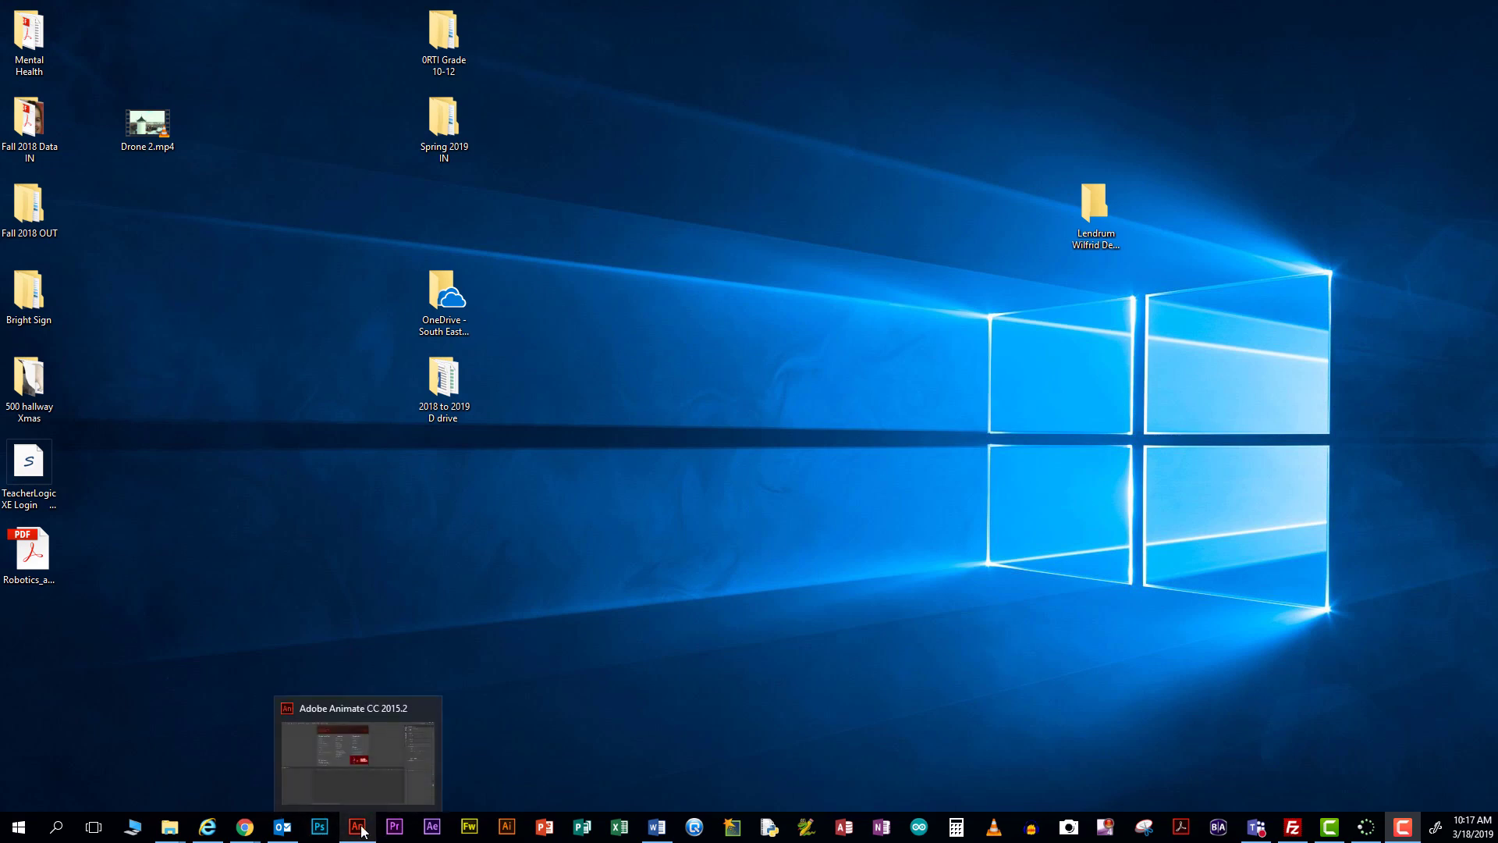
pyautogui.click(58, 827)
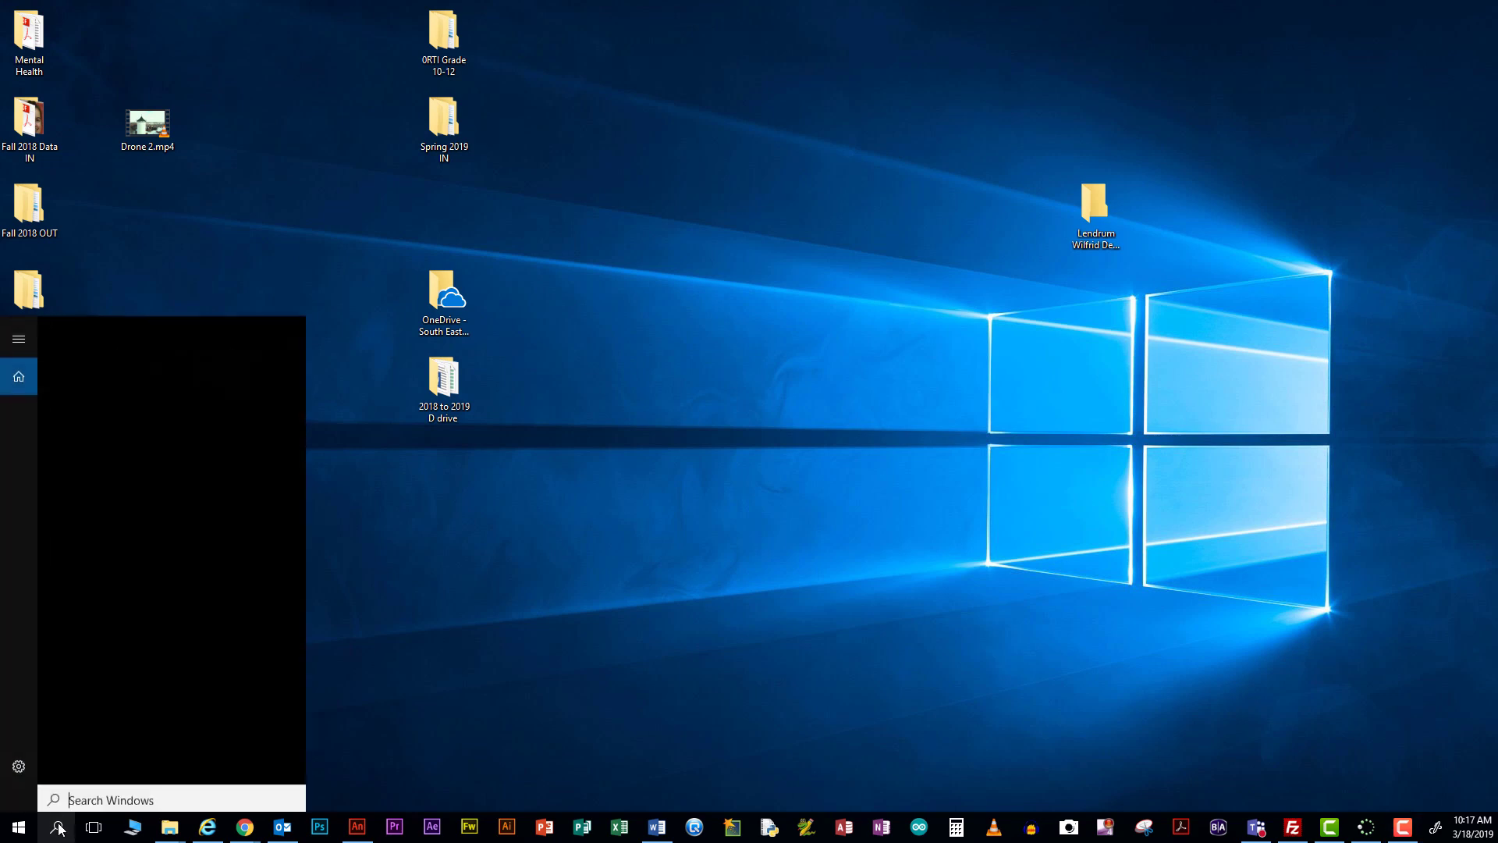
pyautogui.write('animat')
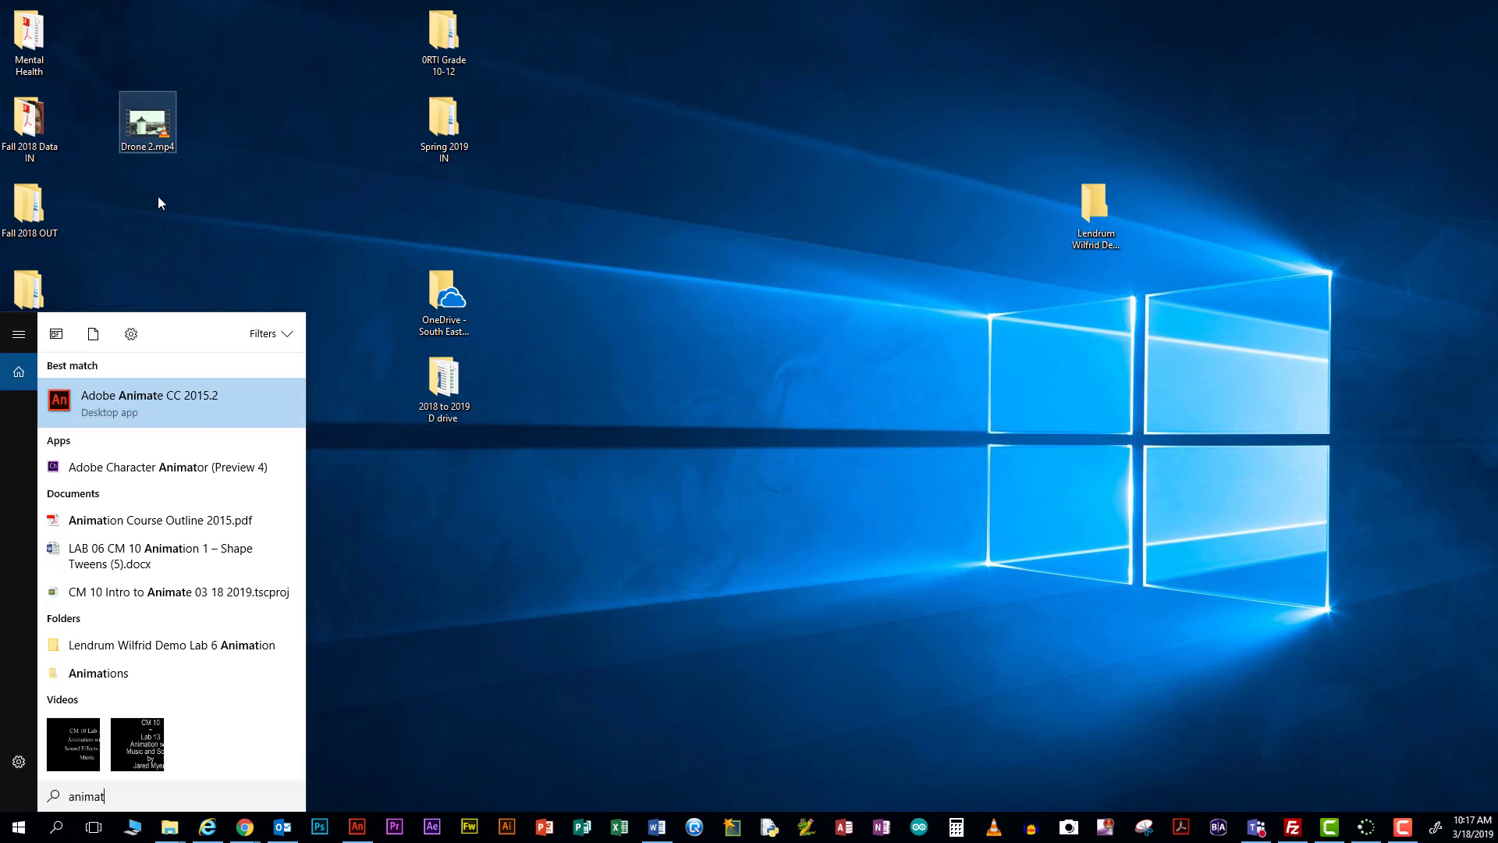
pyautogui.rightClick(161, 401)
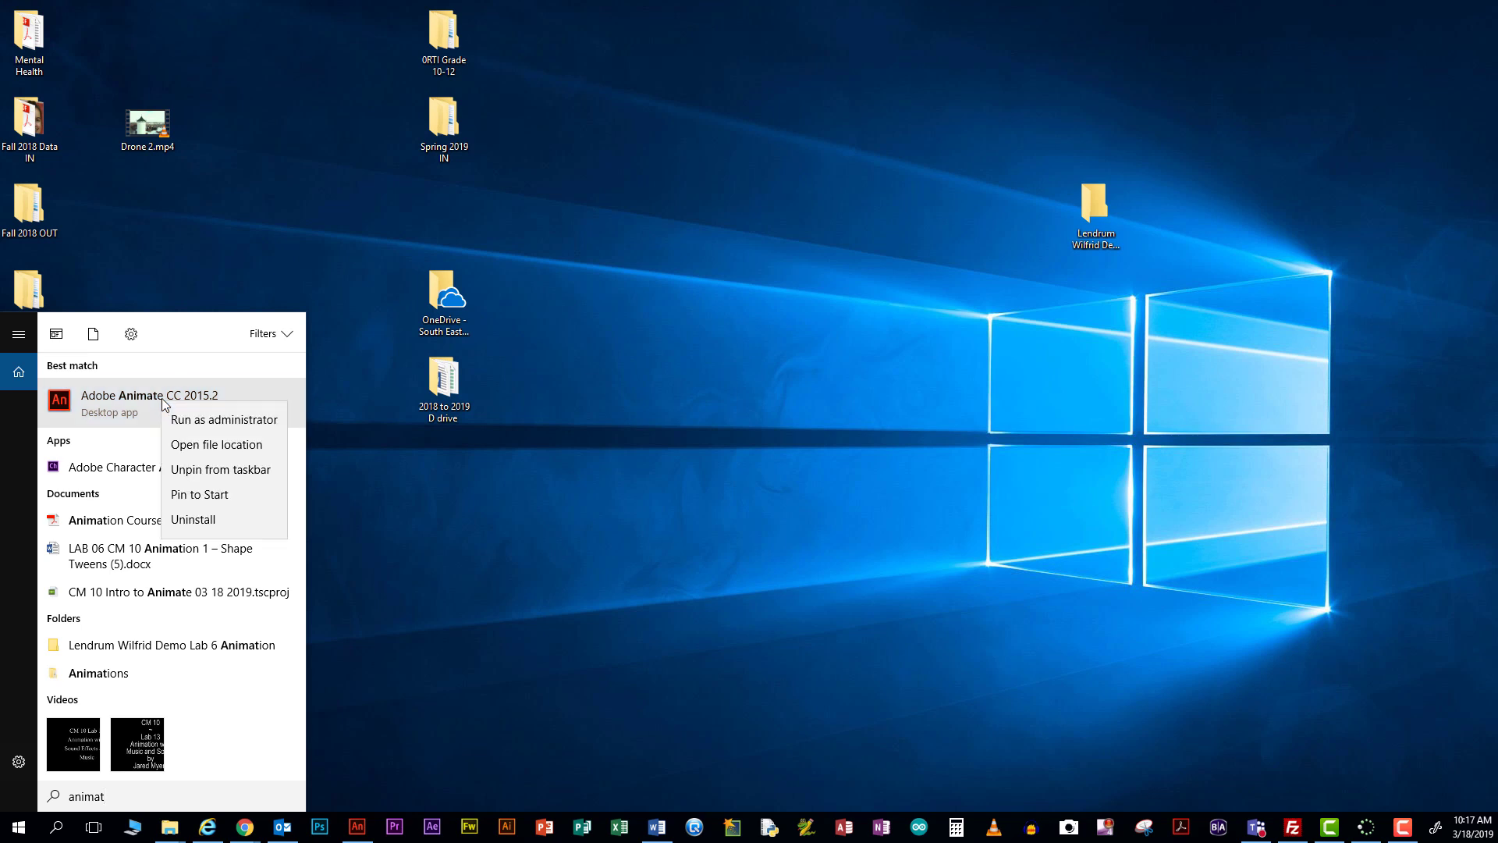
pyautogui.click(1065, 401)
pyautogui.click(356, 826)
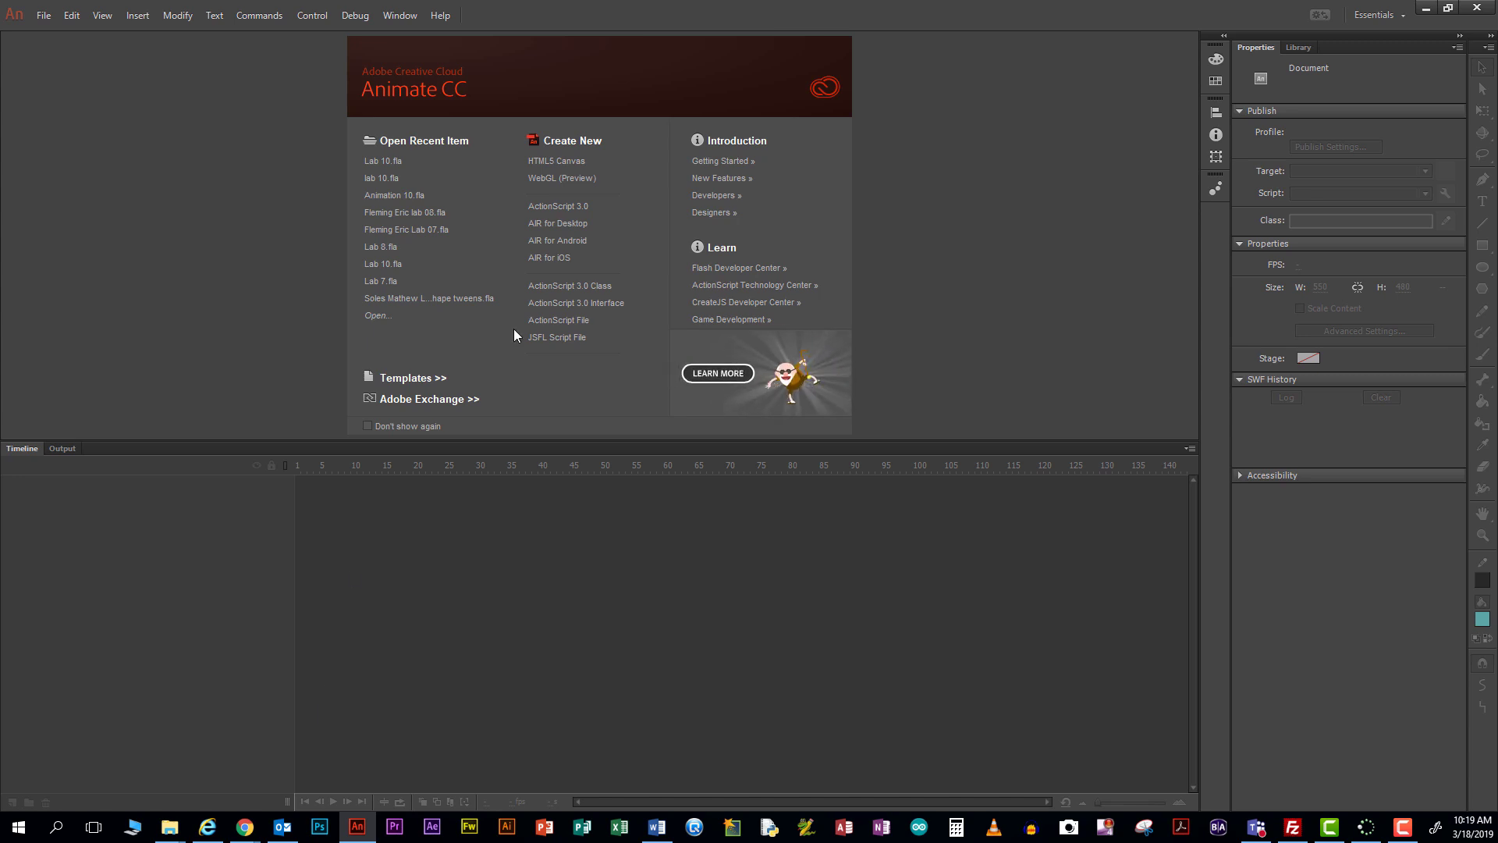
# - Create a new ActionScript 3.0 document with a 1080 x 720 px stage
pyautogui.click(587, 214)
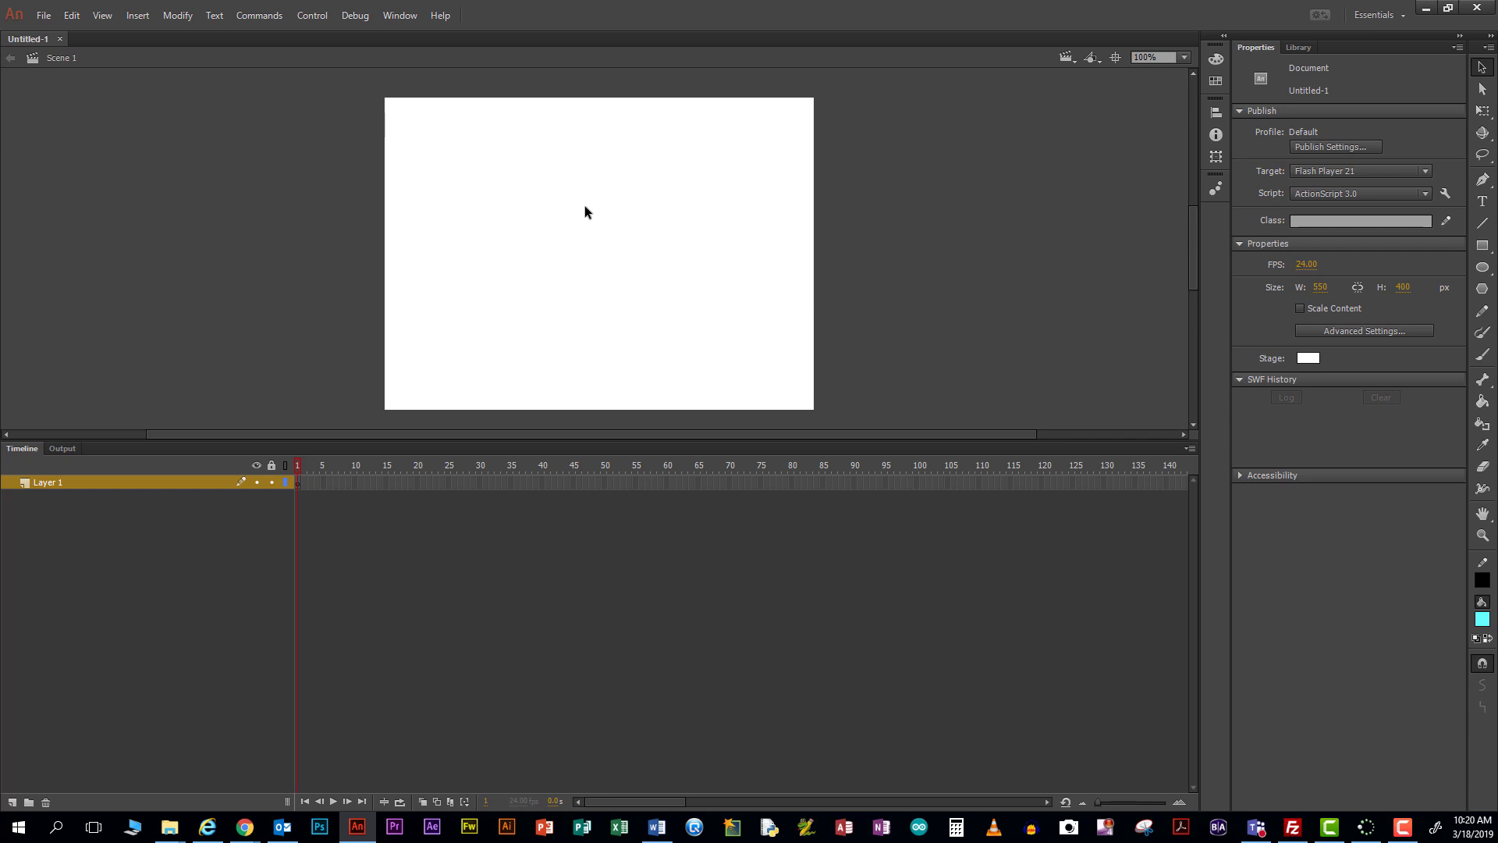
pyautogui.click(1322, 288)
pyautogui.write('1080')
pyautogui.press('Tab')
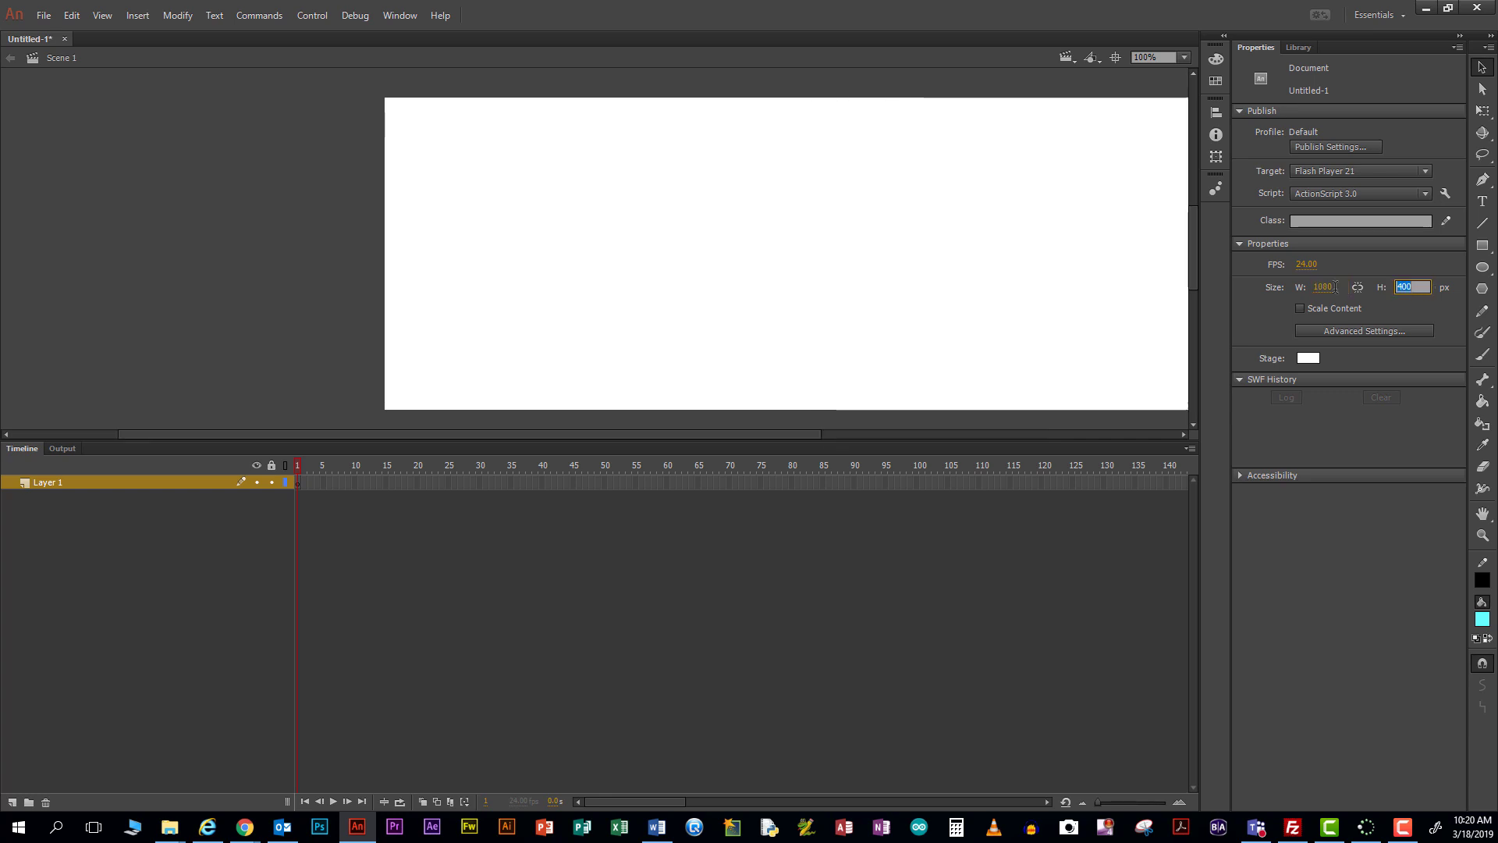
pyautogui.write('720')
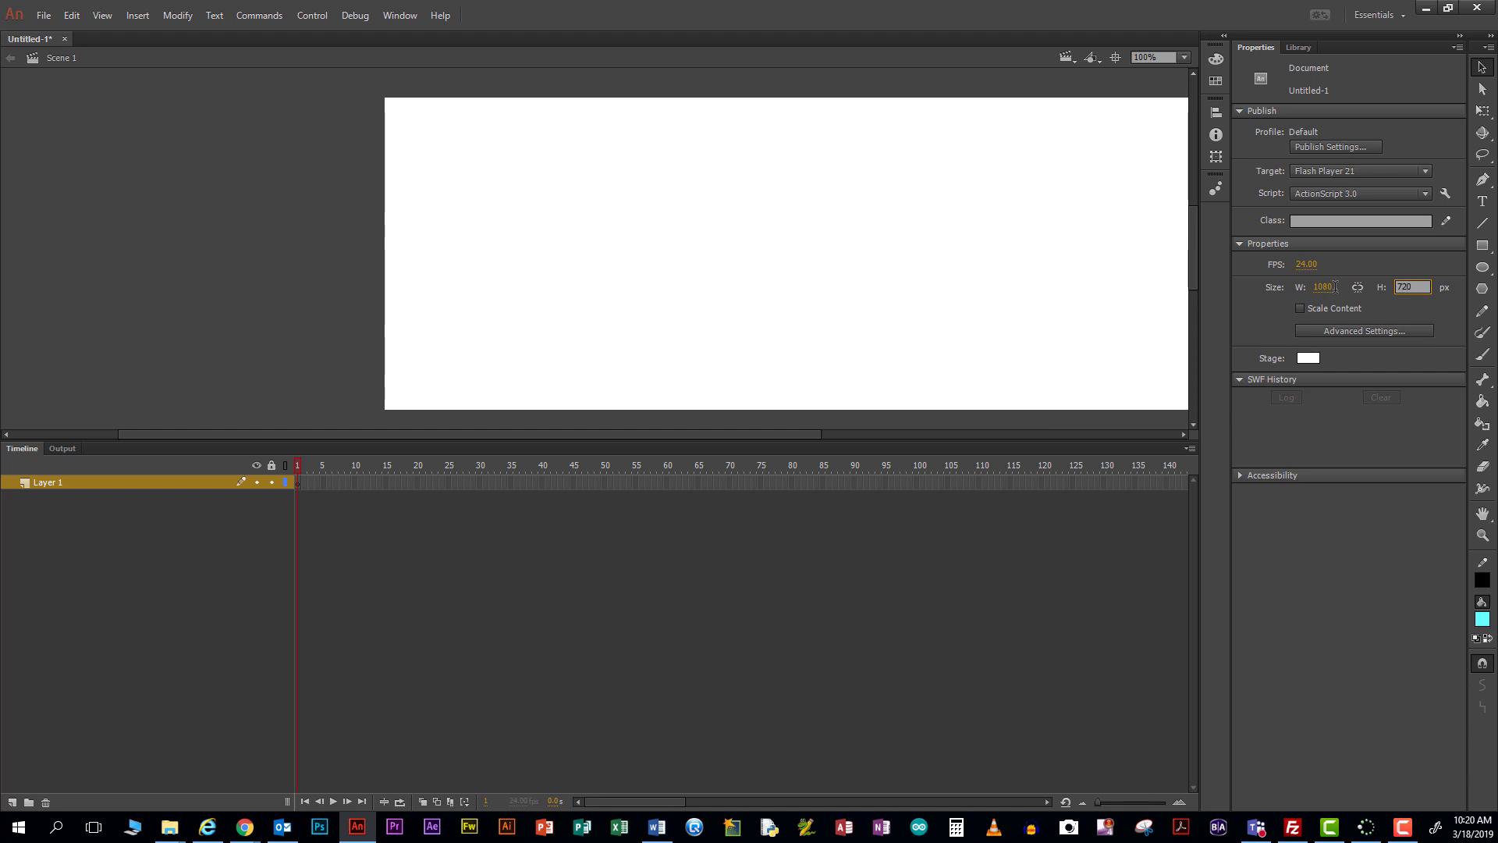
pyautogui.press('Tab')
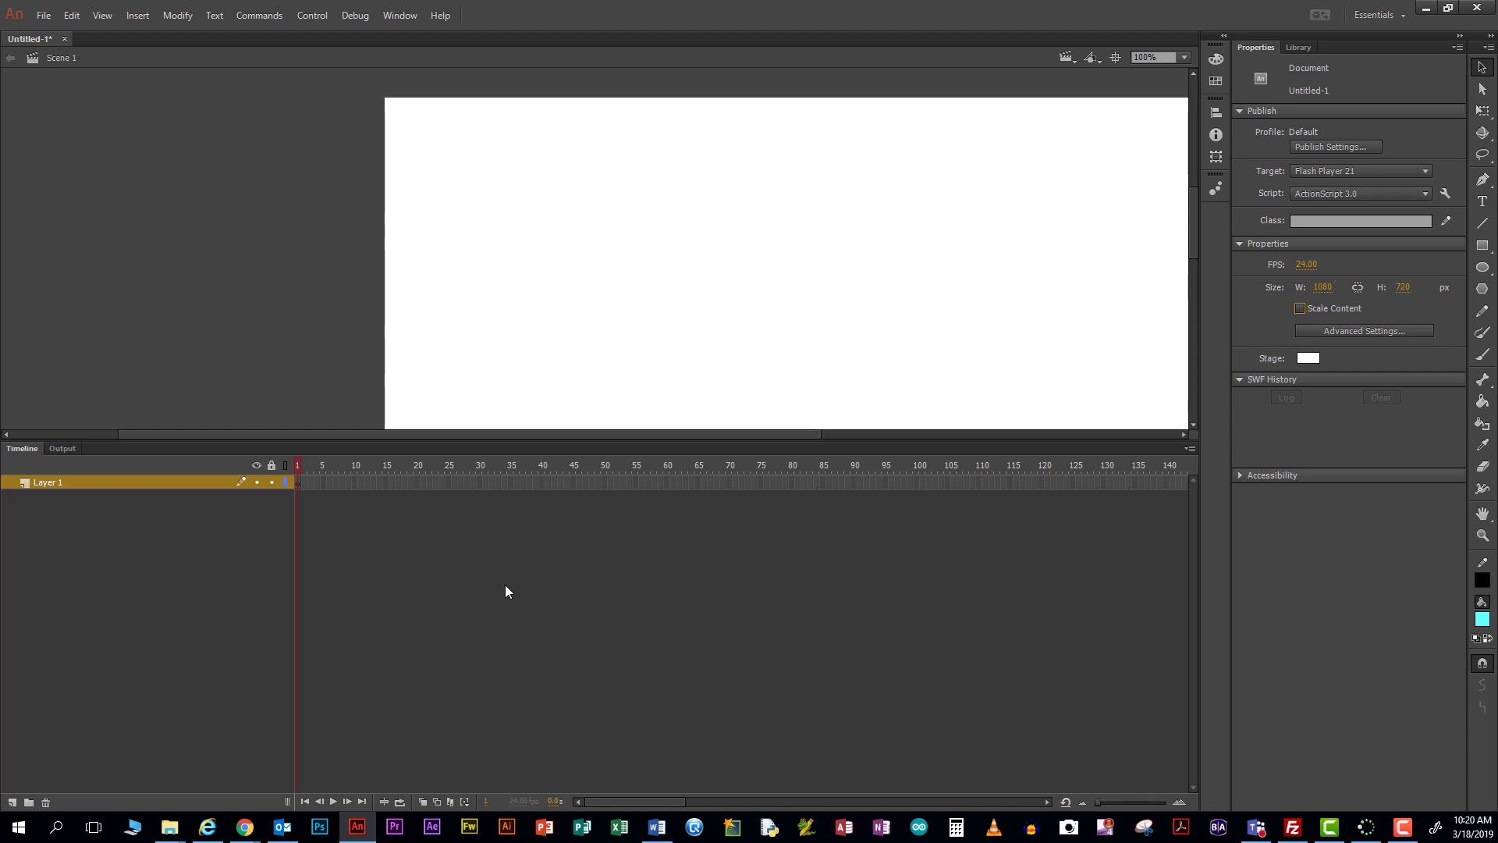
# - Shrink the timeline to enlarge the stage area and zoom out and back in on the stage
pyautogui.moveTo(865, 439); pyautogui.dragTo(769, 582)
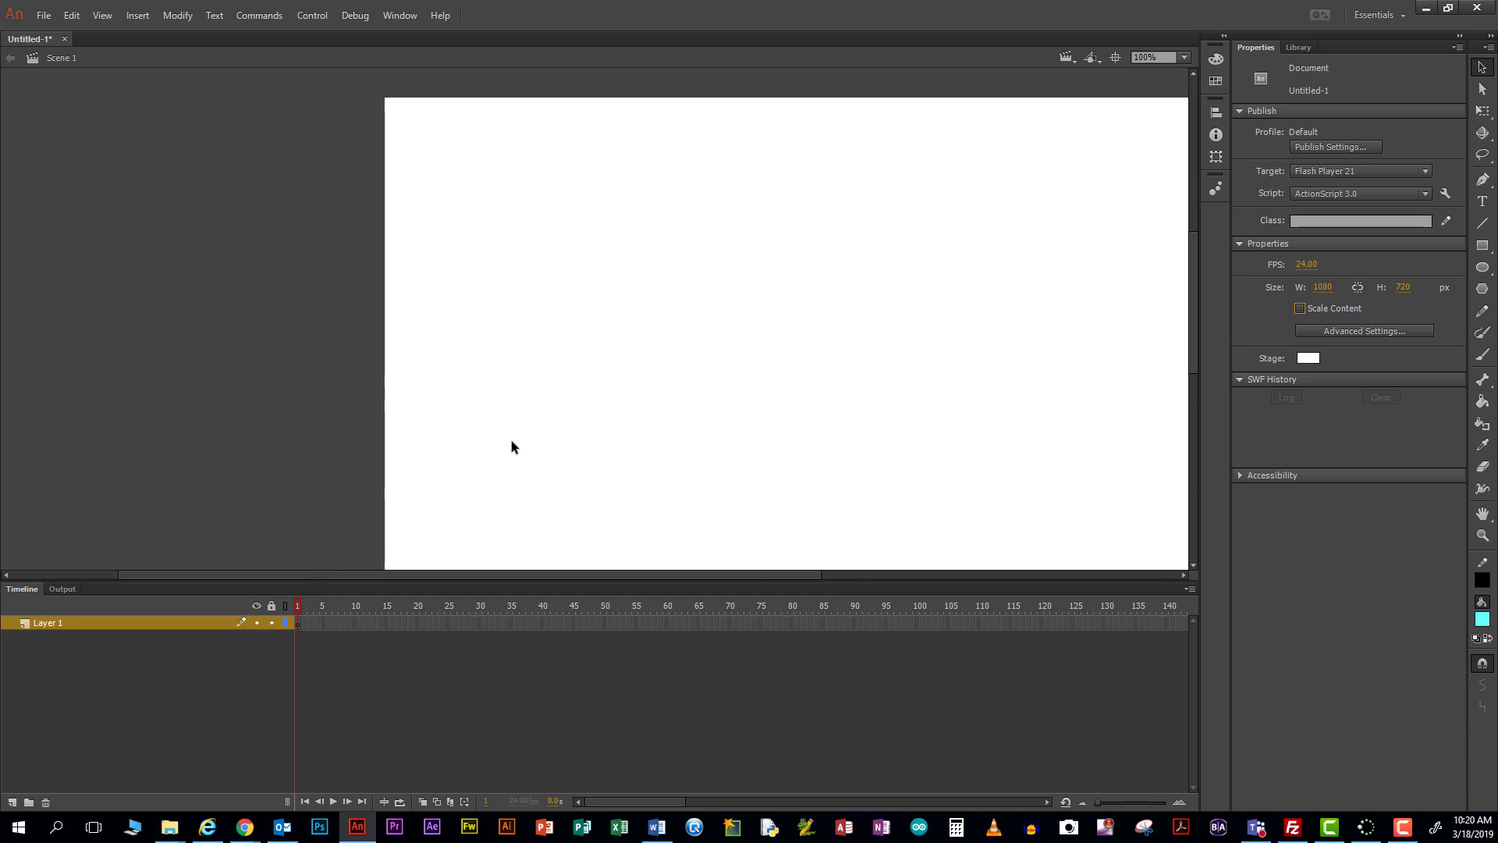
pyautogui.click(1482, 535)
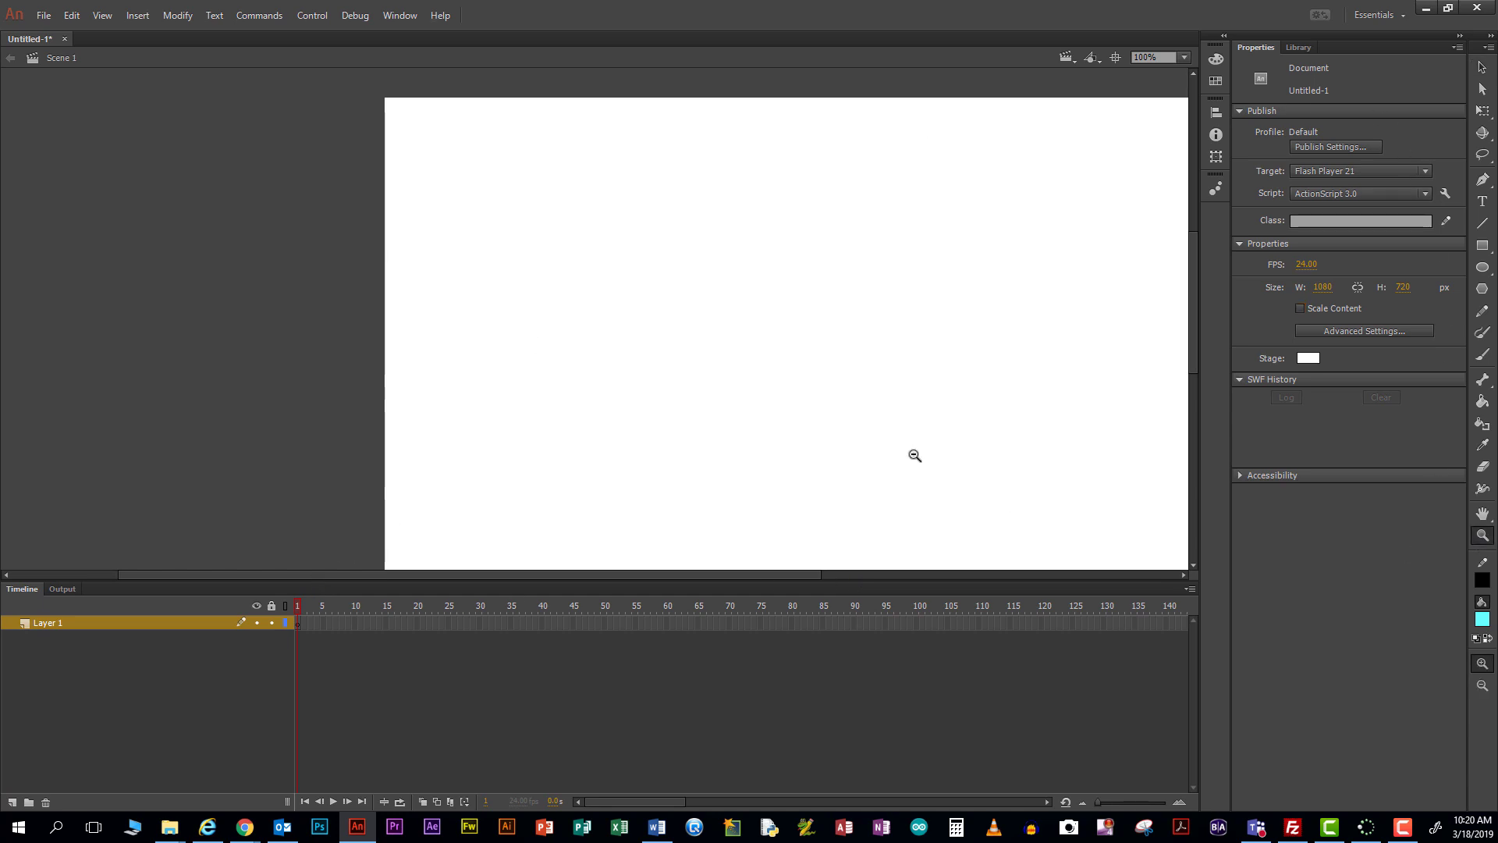
pyautogui.keyDown('alt'); pyautogui.click(914, 454); pyautogui.keyUp('alt')
pyautogui.click(627, 351)
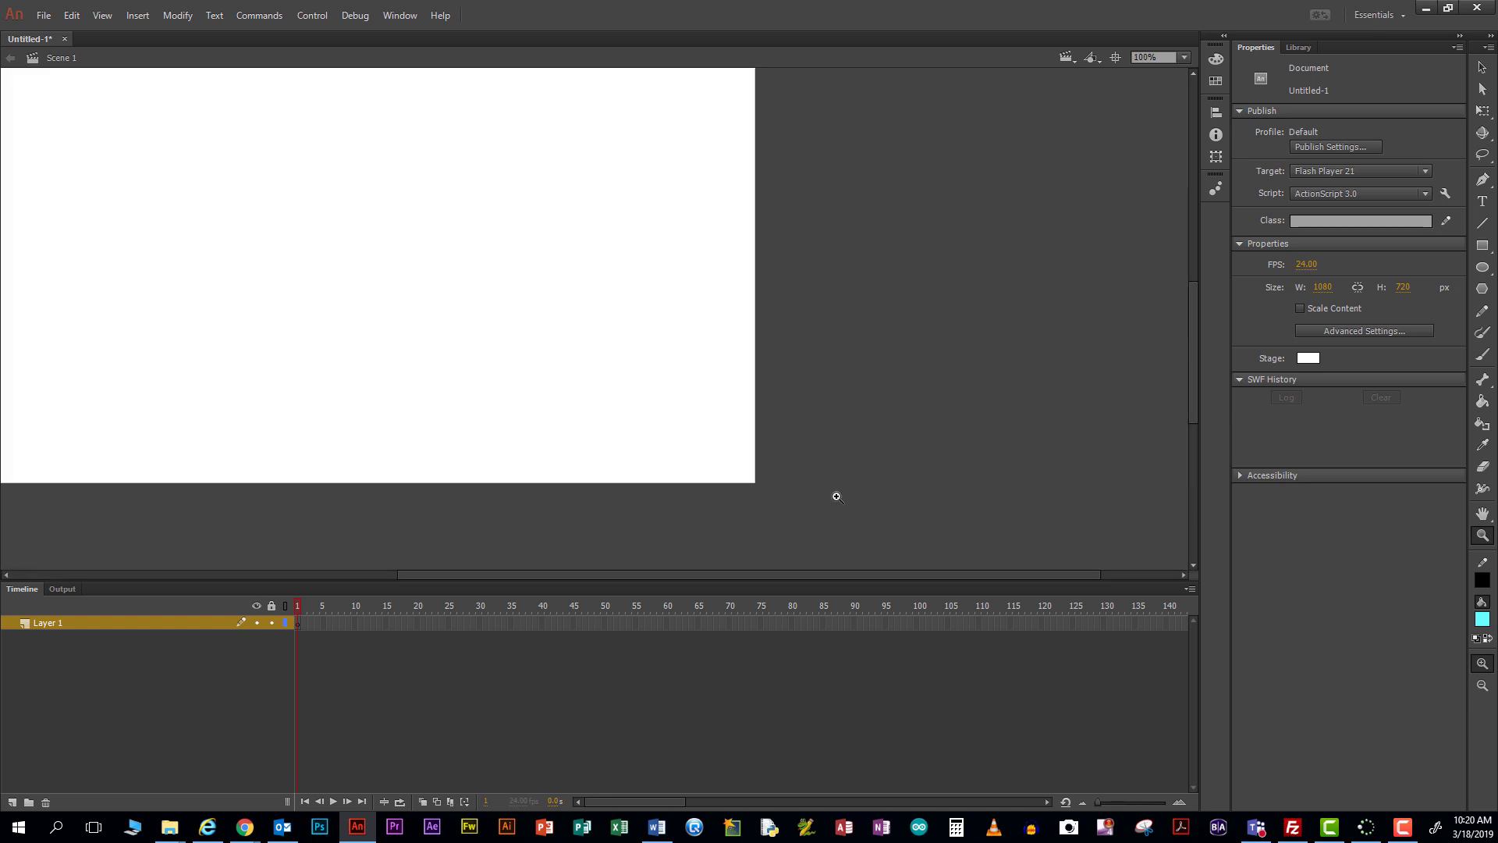
# - Adjust the view until the whole 1080 x 720 stage fits at 80% zoom
pyautogui.moveTo(1024, 574); pyautogui.dragTo(918, 573)
pyautogui.moveTo(1196, 398); pyautogui.dragTo(1188, 361)
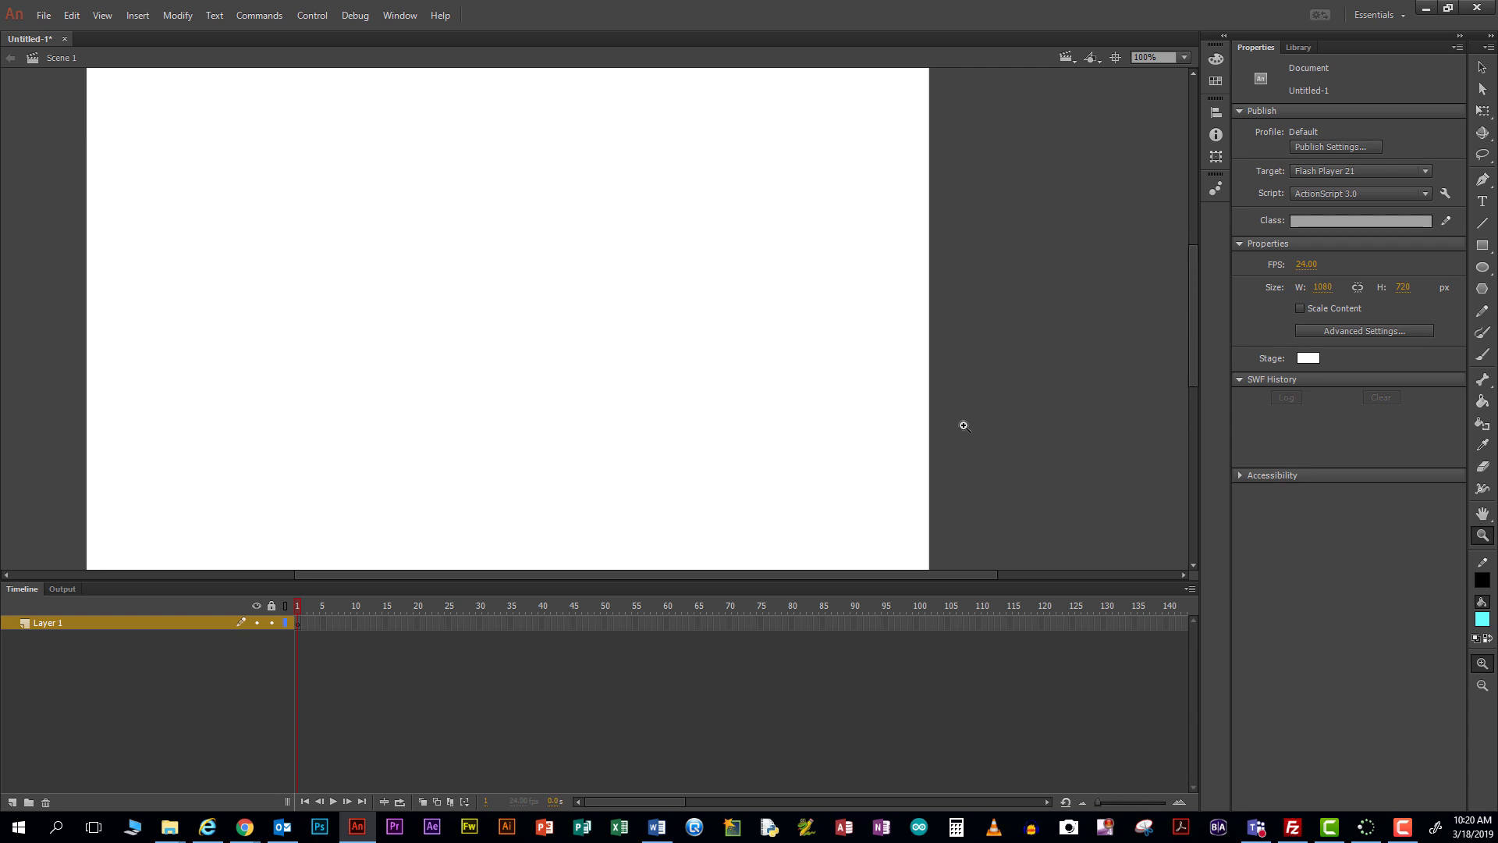
pyautogui.scroll(-2, 981, 423)
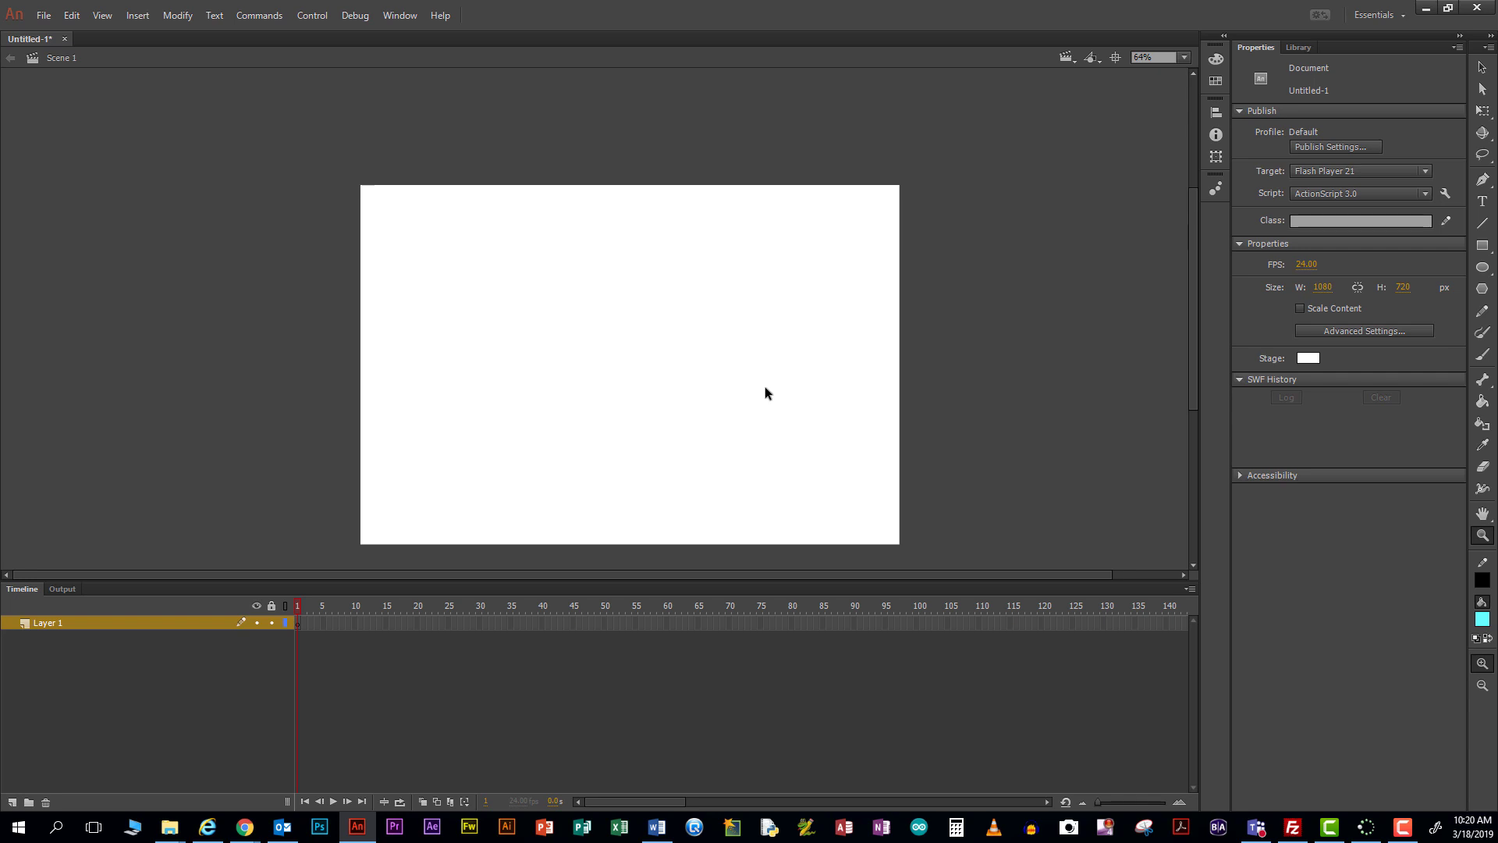
pyautogui.scroll(3, 765, 387)
pyautogui.scroll(-2, 765, 387)
pyautogui.scroll(3, 763, 390)
pyautogui.scroll(-2, 763, 390)
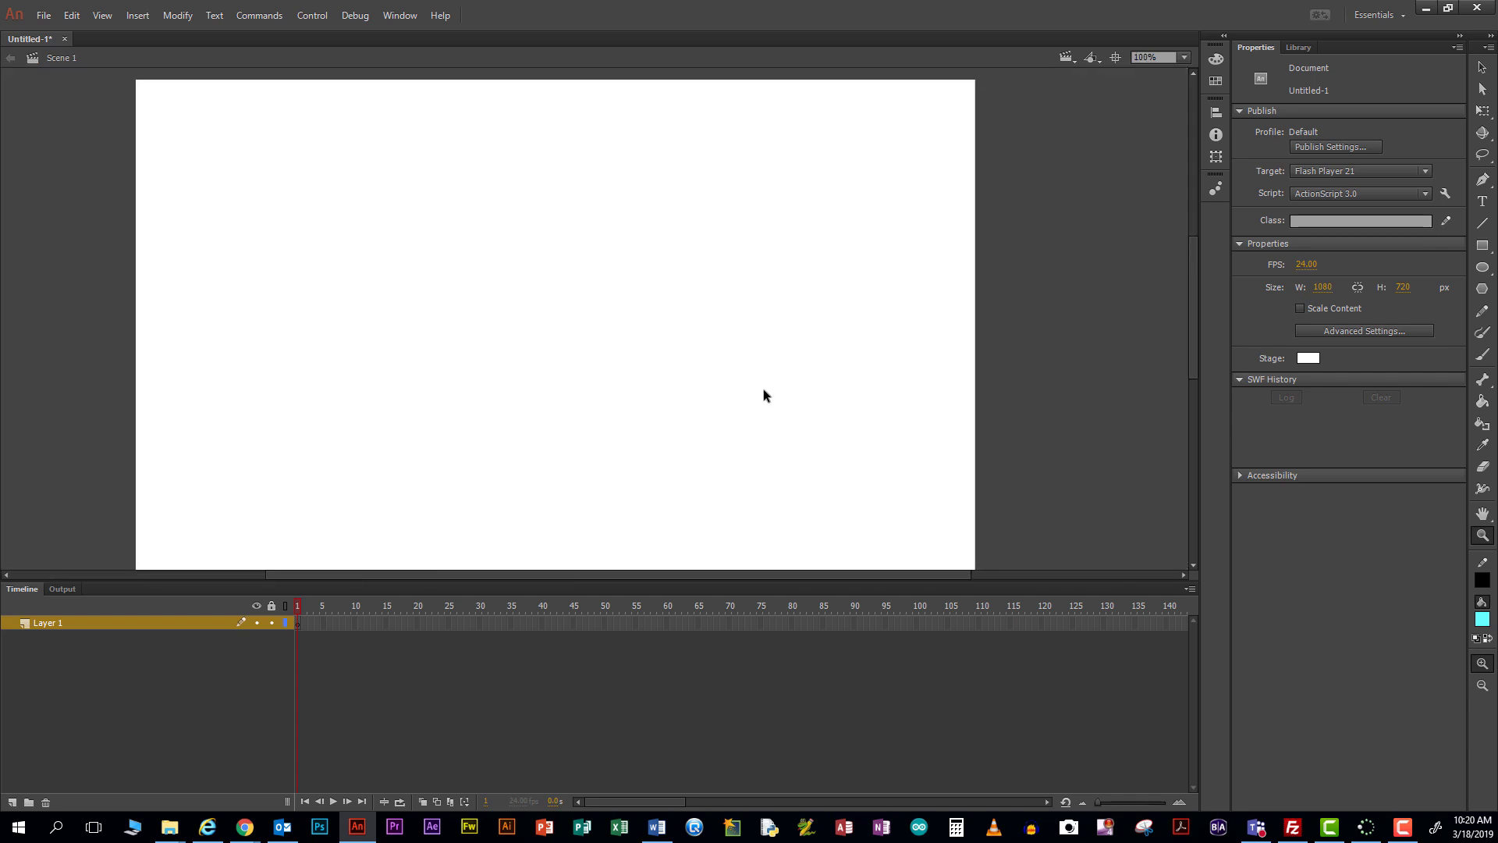
pyautogui.scroll(-1, 763, 390)
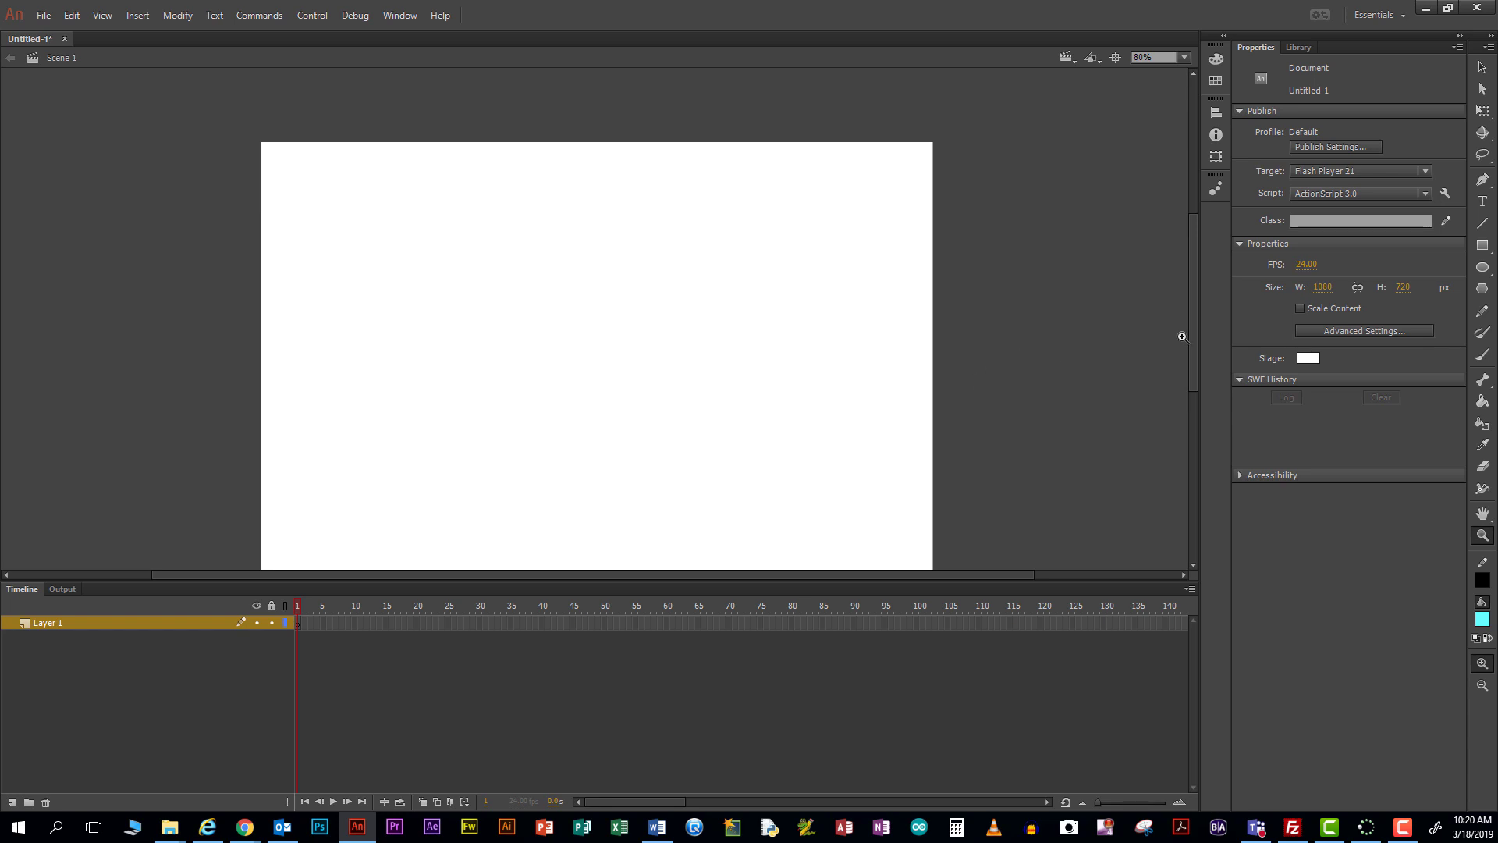
pyautogui.moveTo(1192, 336); pyautogui.dragTo(1194, 347)
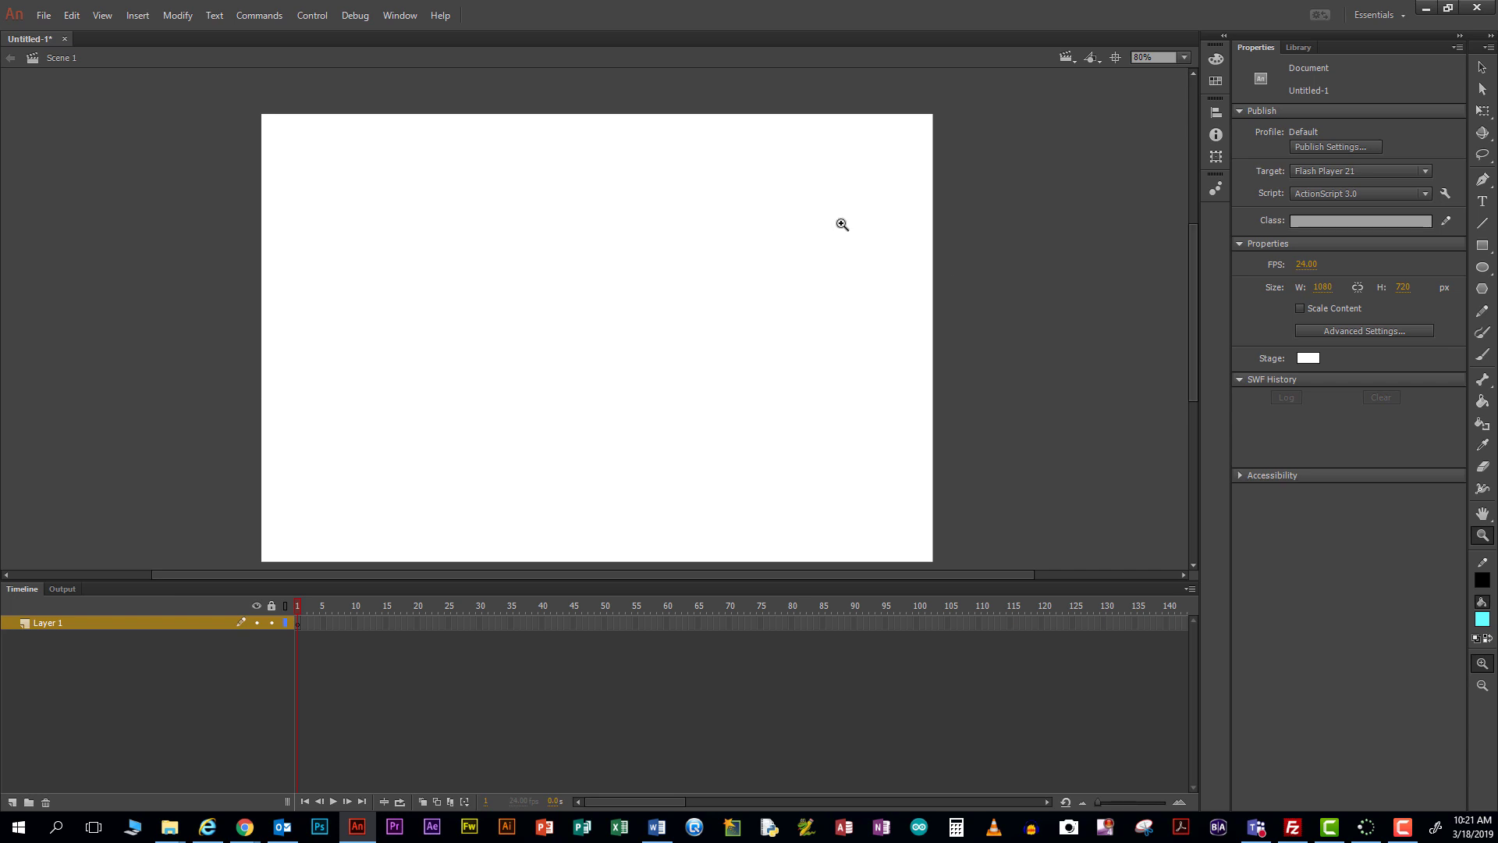
pyautogui.click(1308, 361)
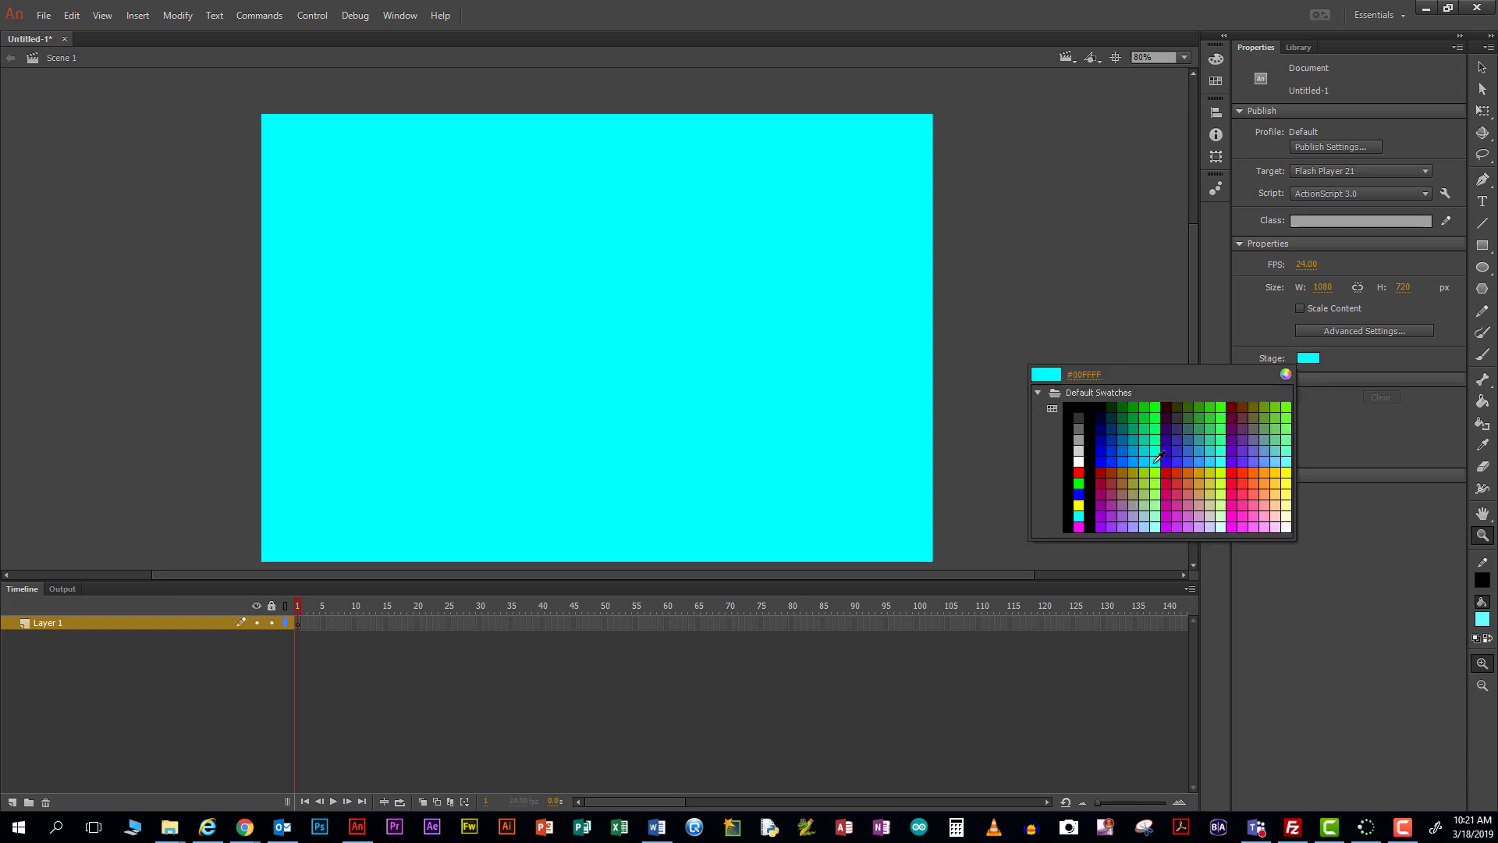
pyautogui.click(1078, 458)
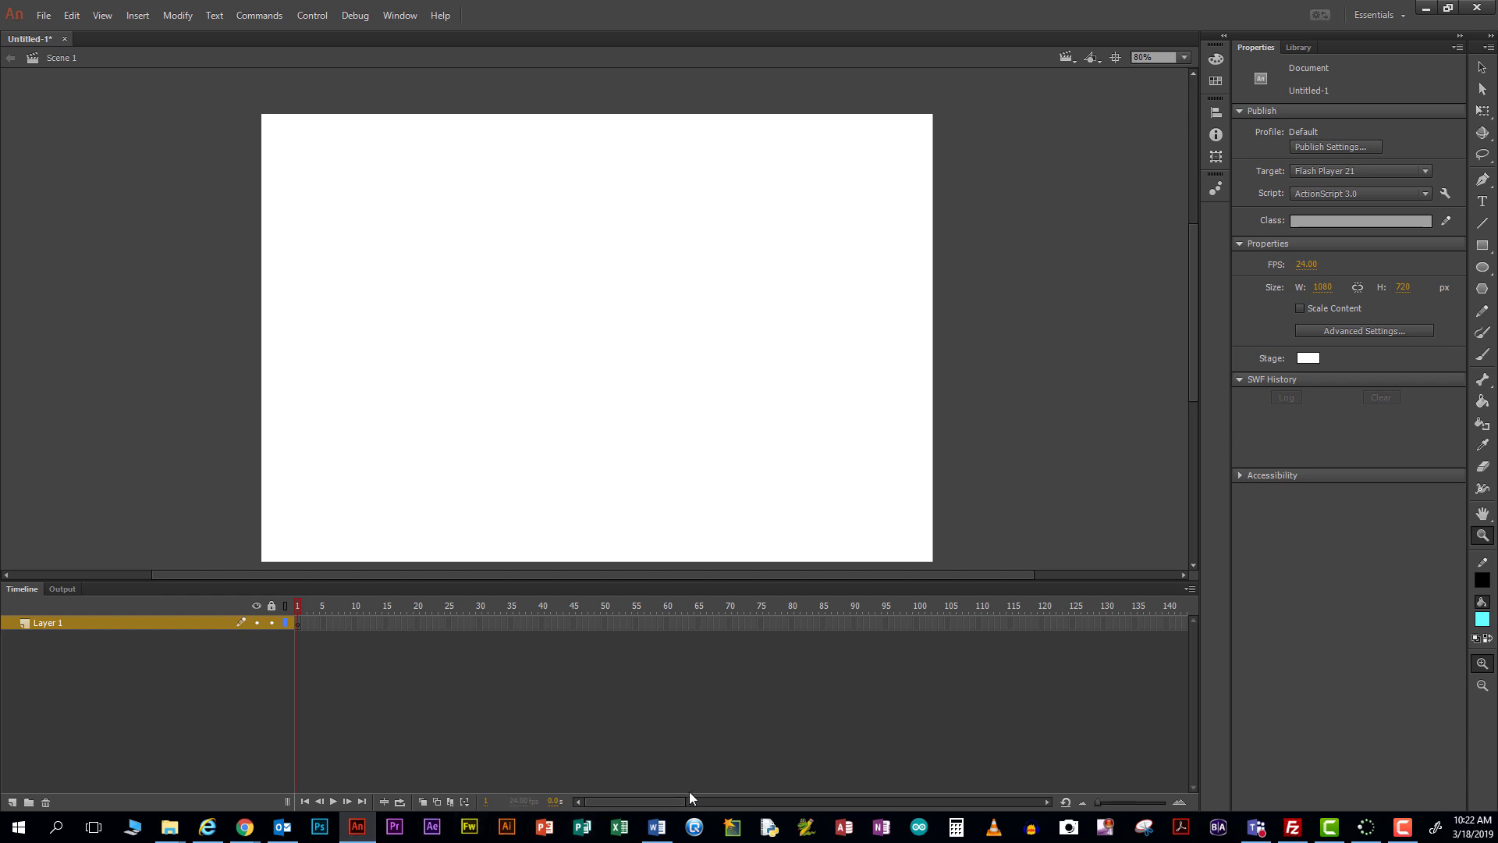
pyautogui.click(955, 830)
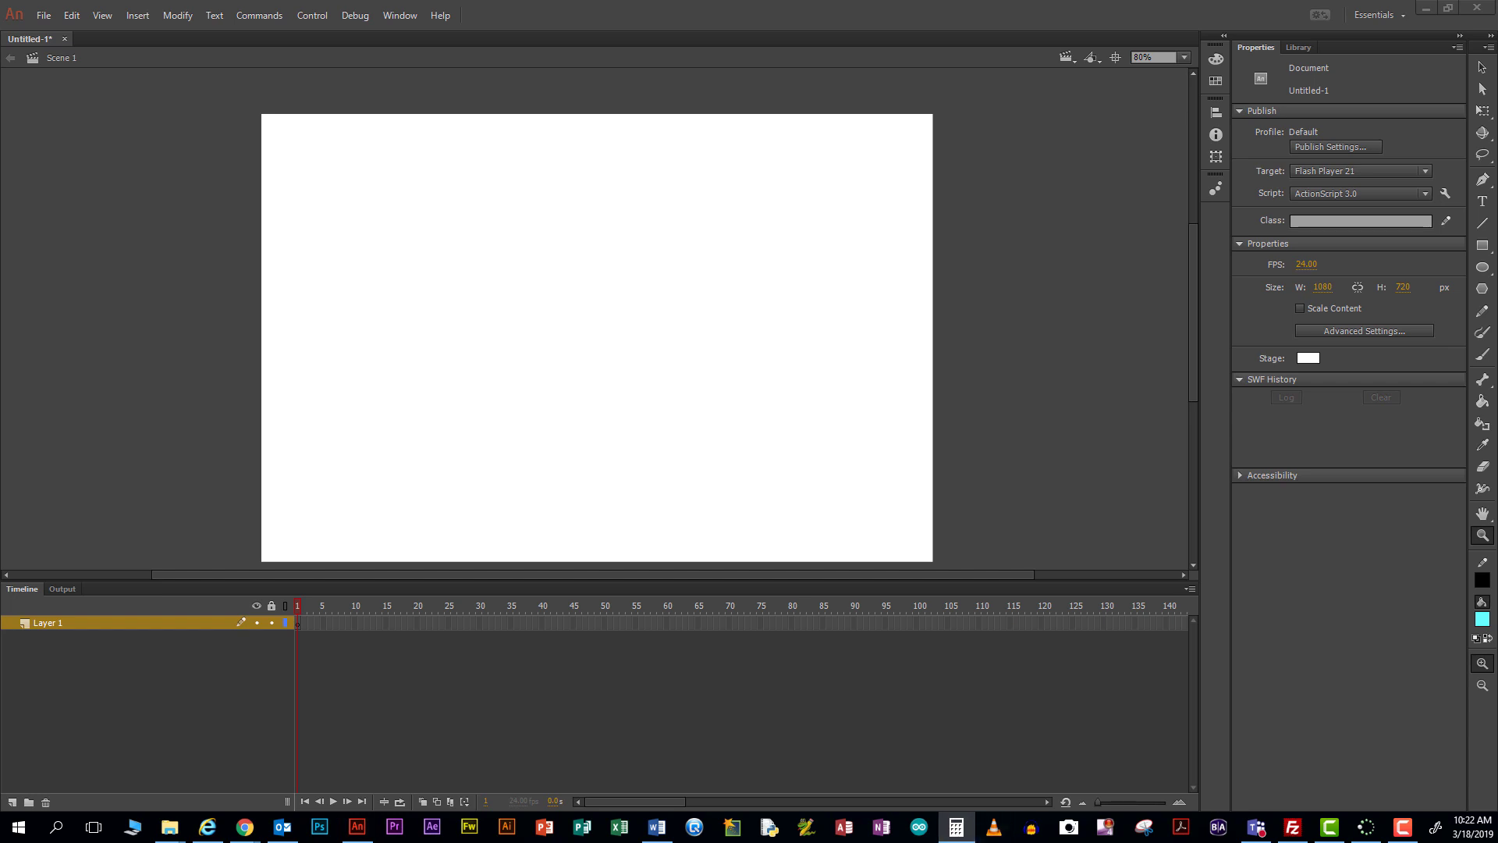
# - Compute 24 × 15 = 360 frames in Calculator, then close it
pyautogui.moveTo(958, 53); pyautogui.dragTo(854, 67)
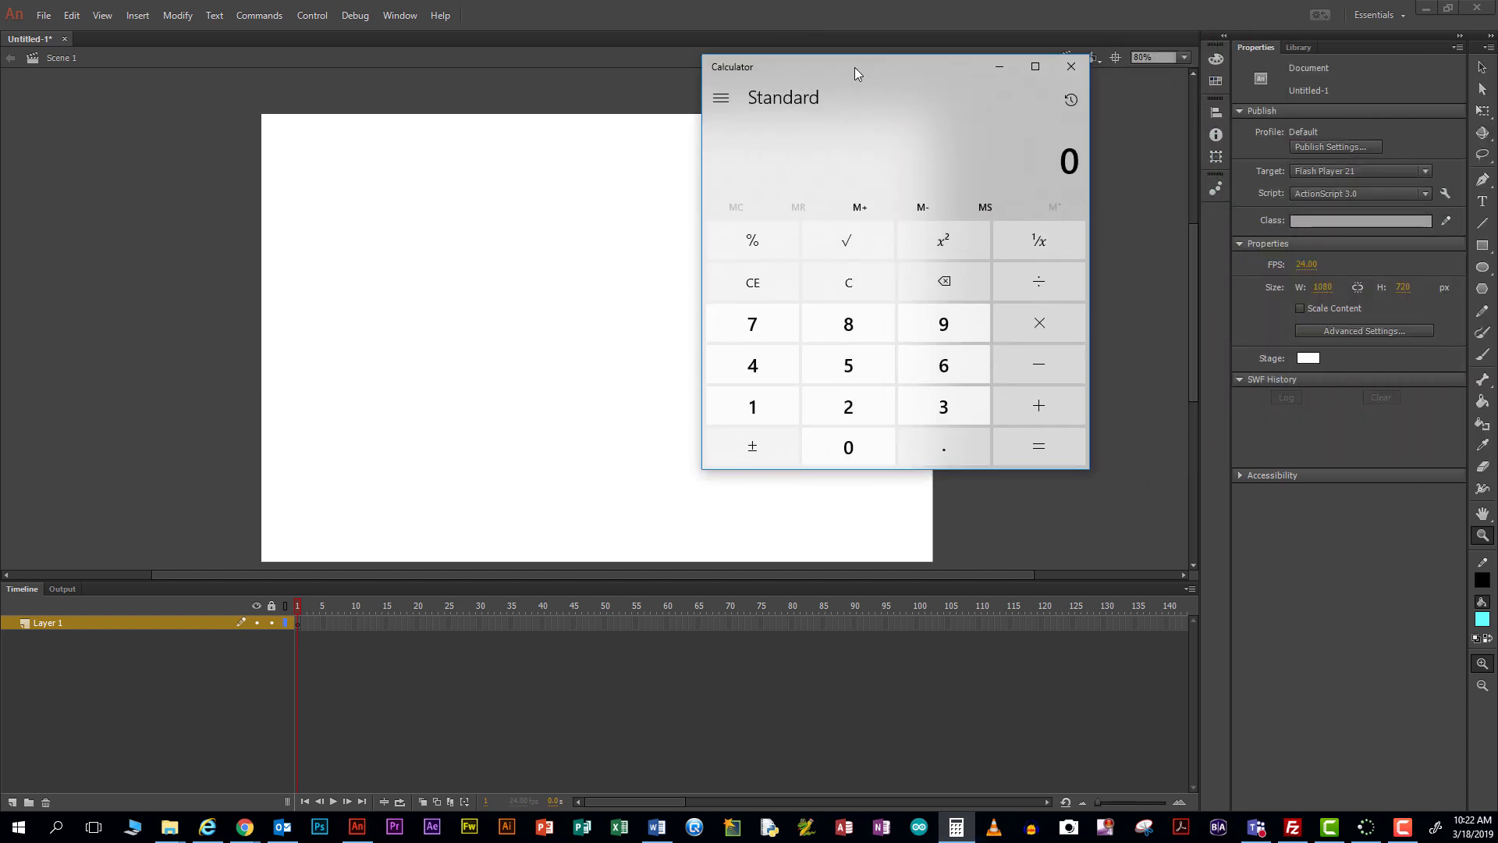
pyautogui.press('2')
pyautogui.press('4')
pyautogui.press('*')
pyautogui.press('1')
pyautogui.press('5')
pyautogui.press('Return')
pyautogui.click(1071, 67)
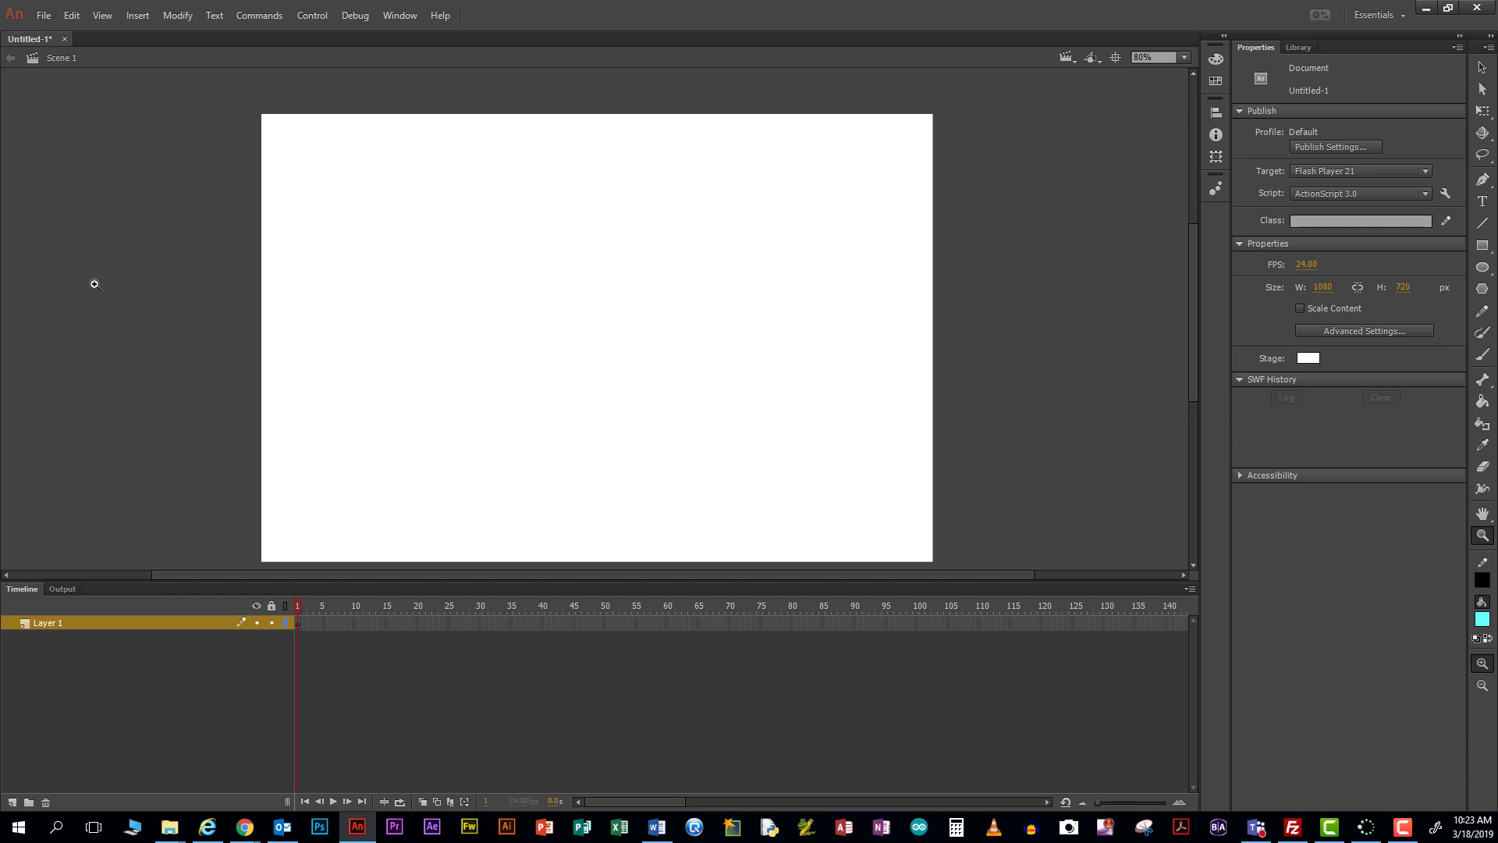
# - Set the Oval tool to no stroke and draw a cyan oval left of the stage
pyautogui.click(1479, 68)
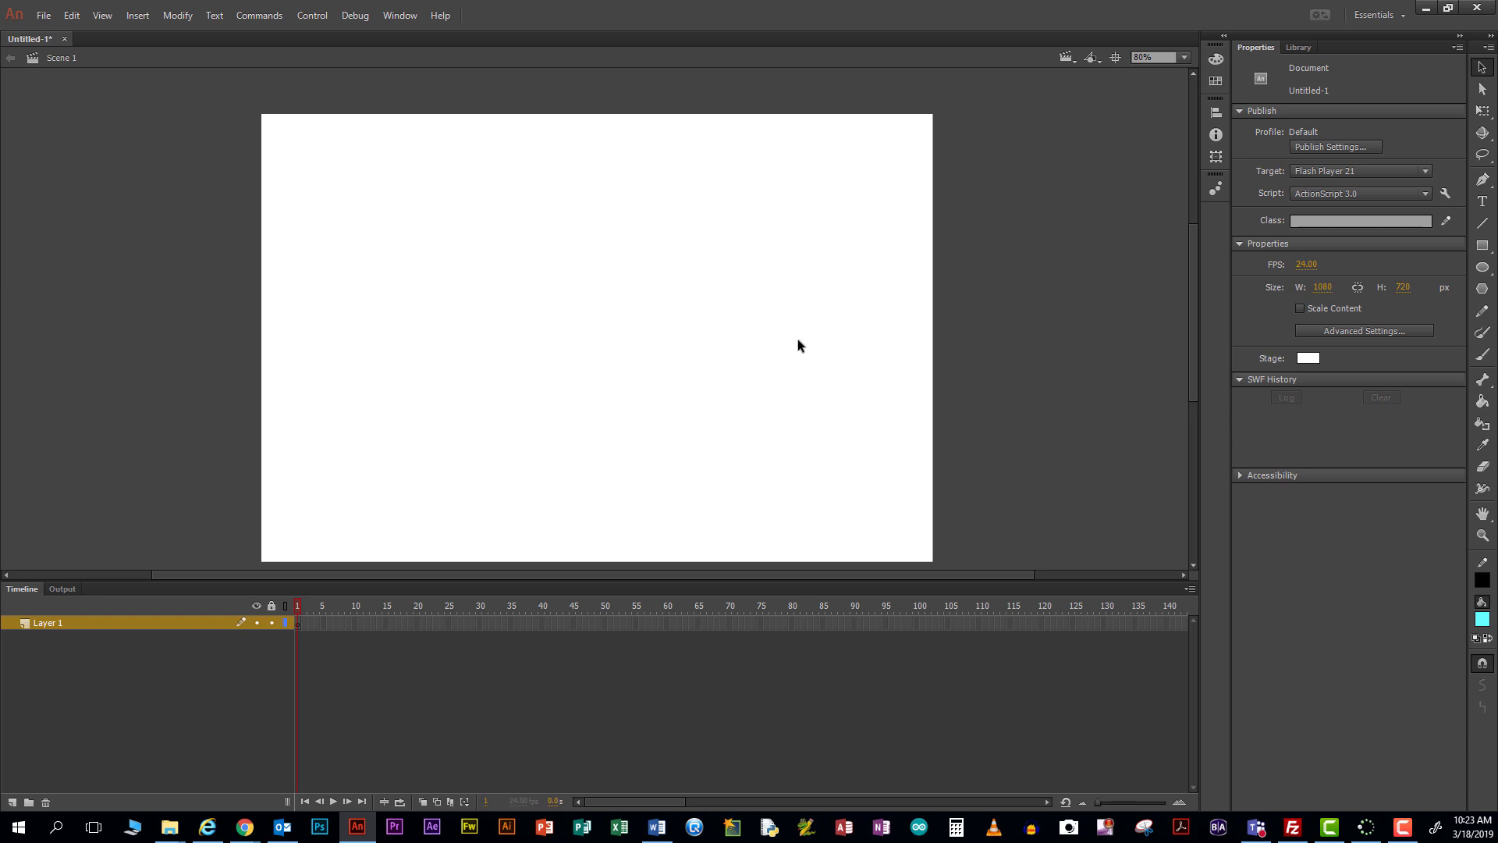
pyautogui.click(1486, 267)
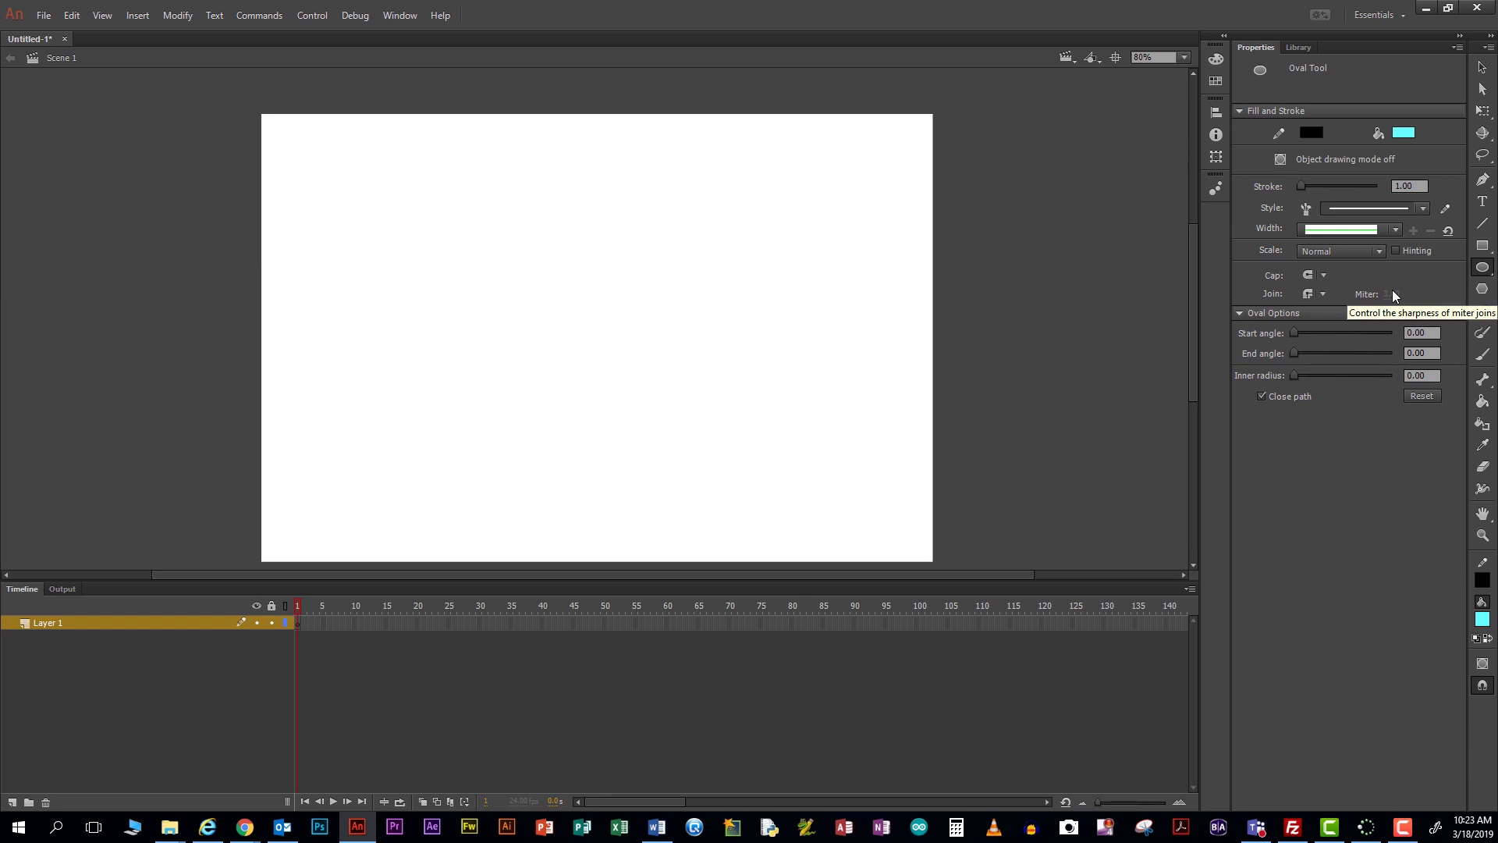
pyautogui.click(1311, 133)
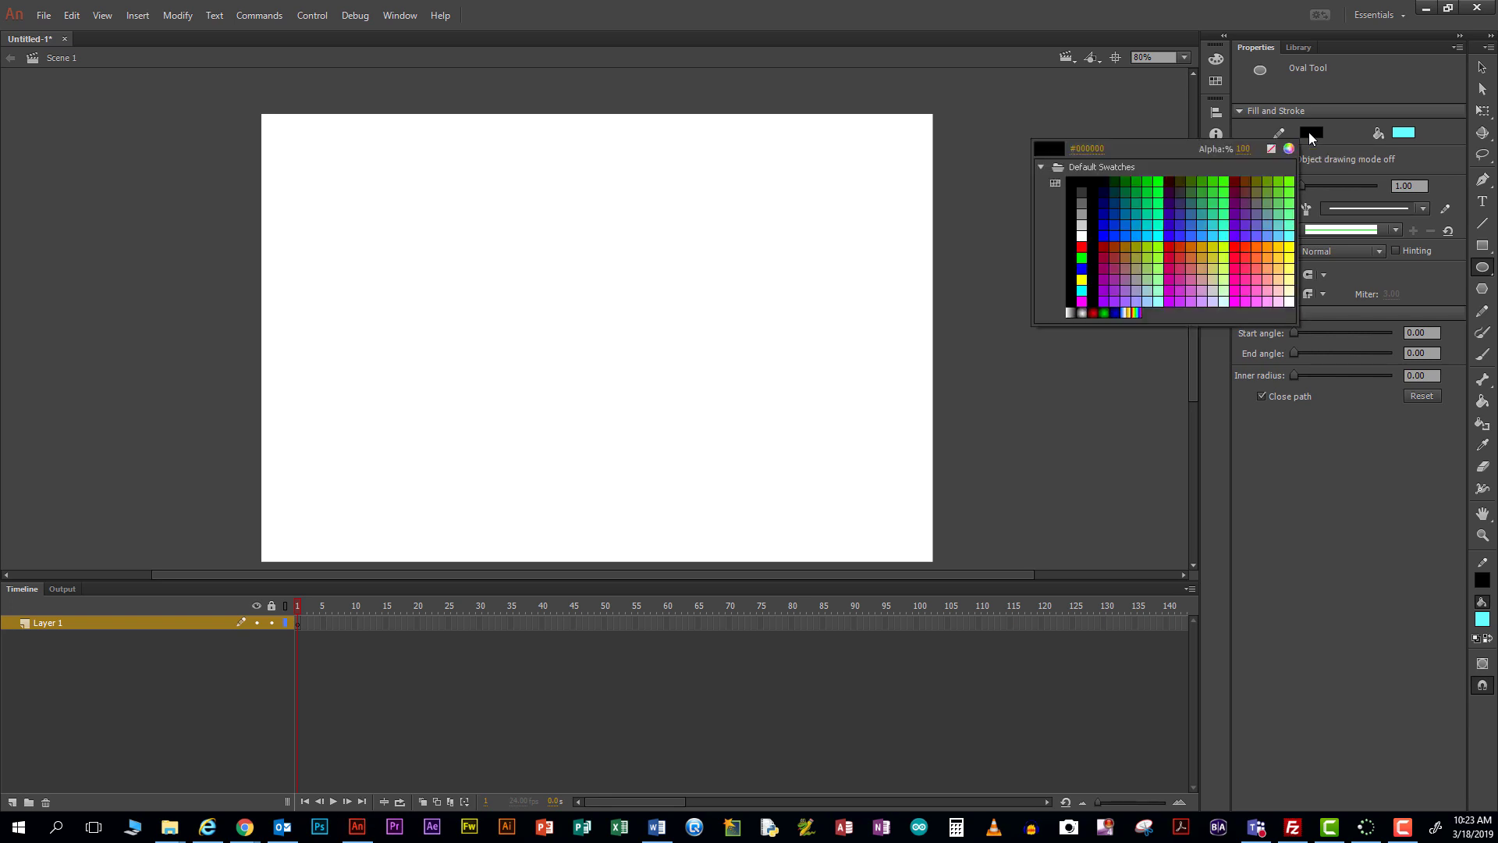
pyautogui.click(1269, 148)
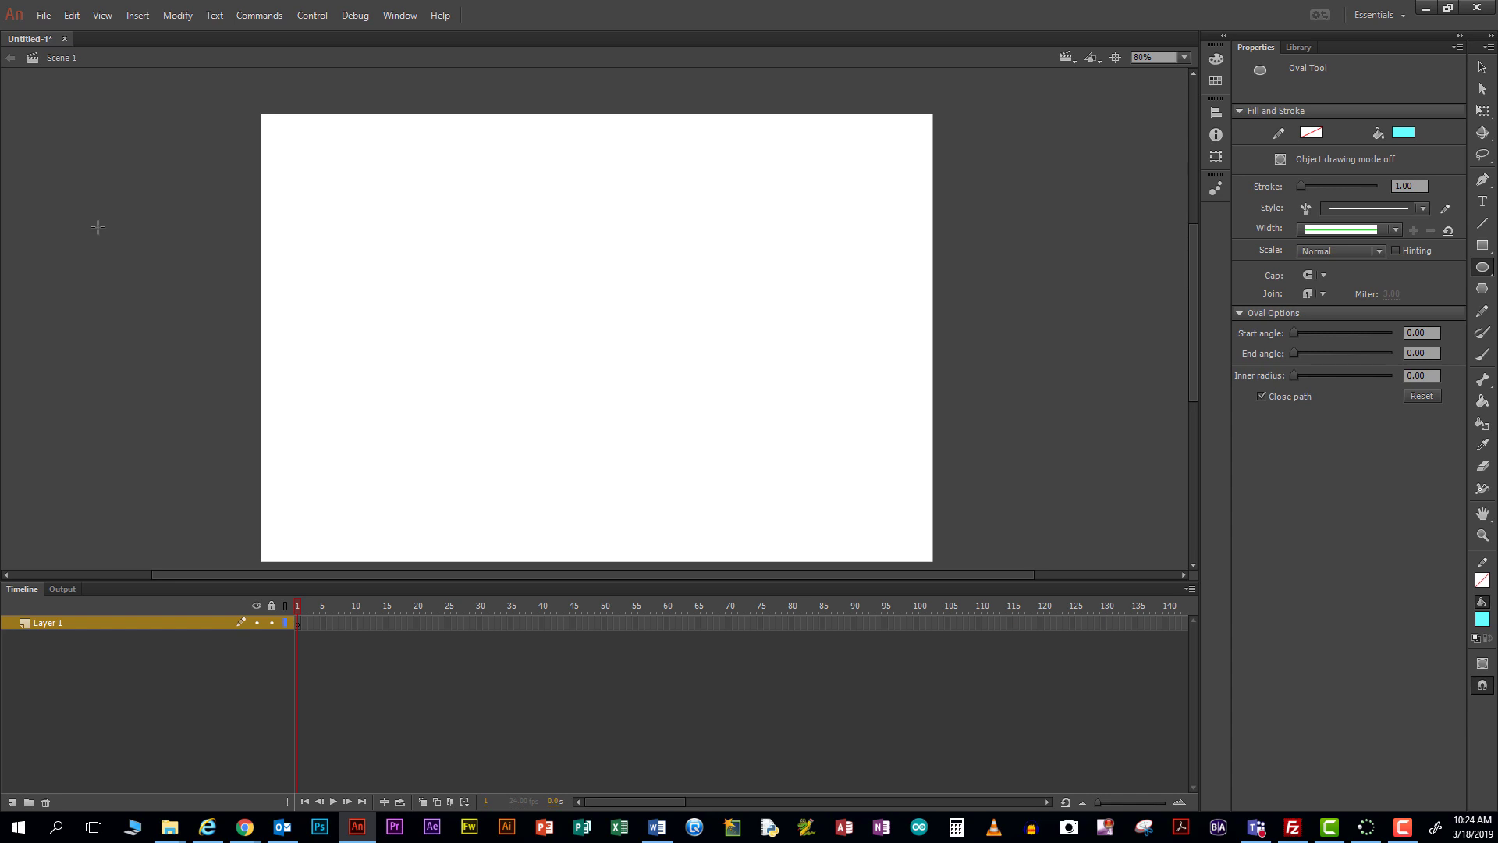
pyautogui.moveTo(96, 225); pyautogui.dragTo(195, 357)
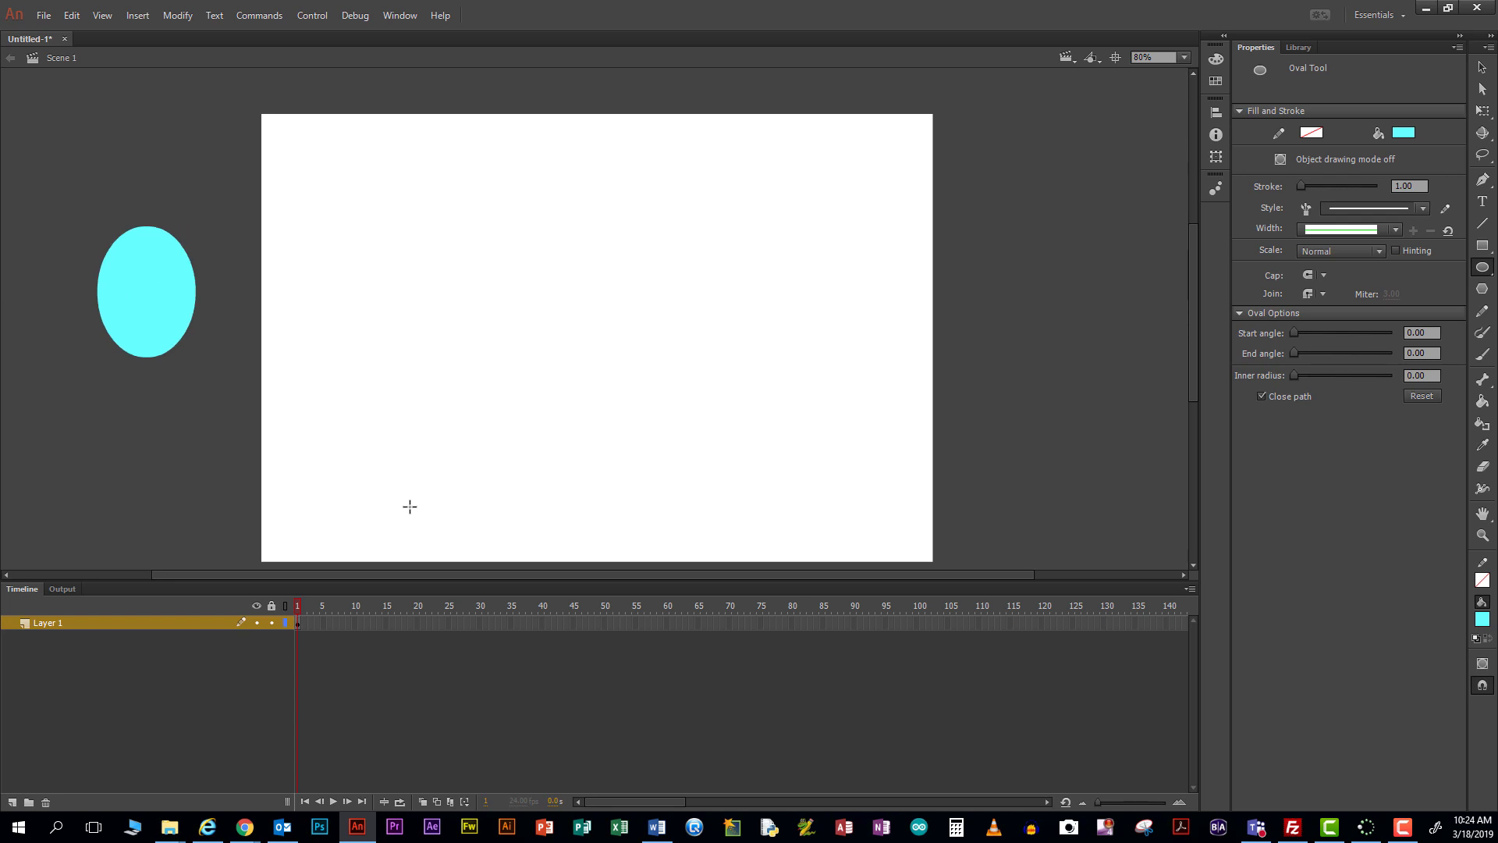
# - Redraw the oval as a round 232.20 px cyan circle placed just off the stage's left edge
pyautogui.hotkey('ctrl', 'z')
pyautogui.moveTo(115, 191); pyautogui.dragTo(196, 334)
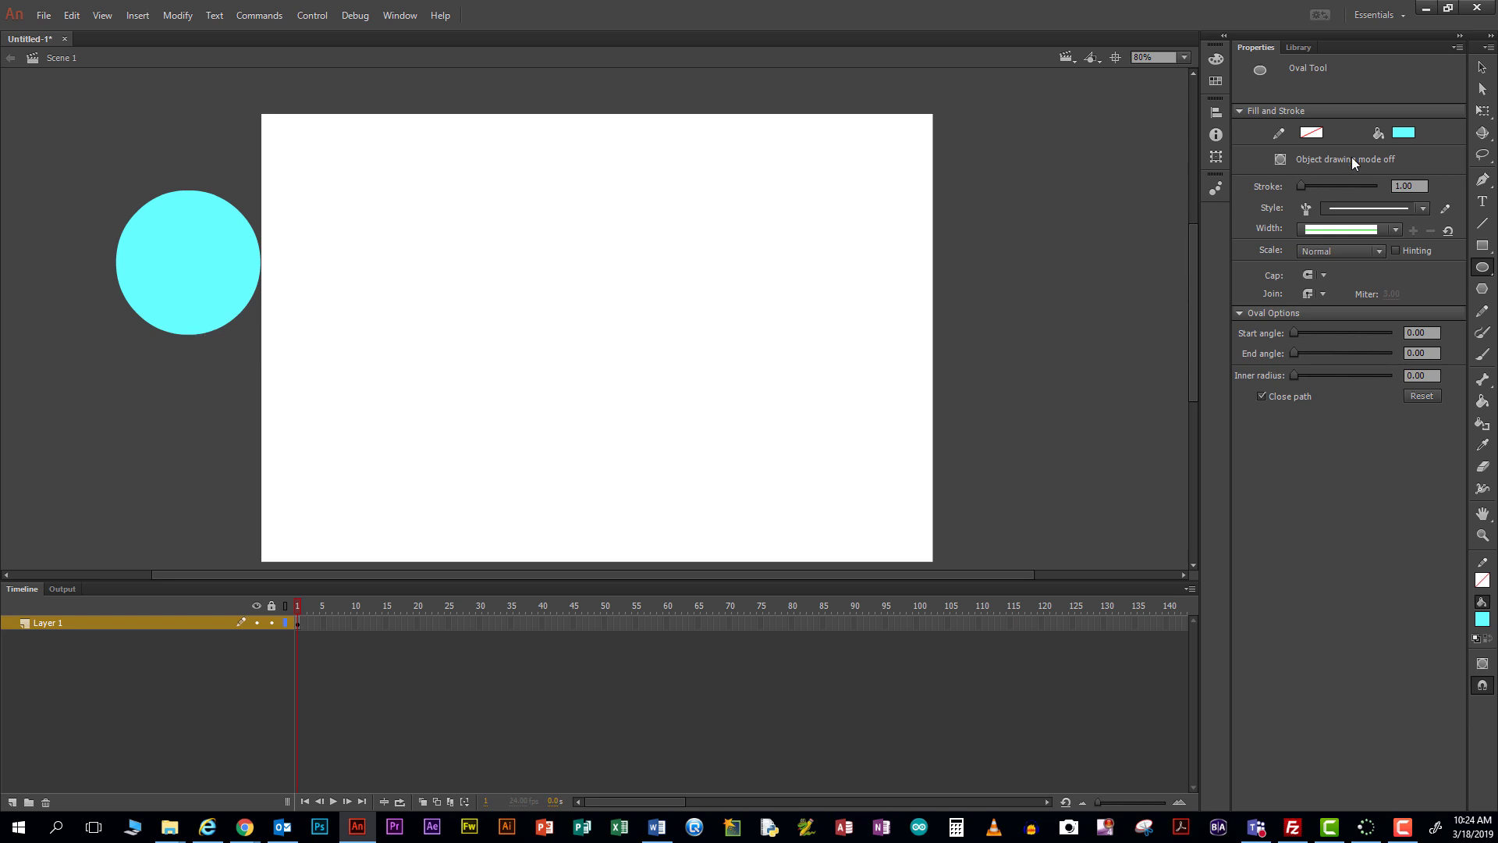
pyautogui.click(1478, 68)
pyautogui.moveTo(190, 278); pyautogui.dragTo(154, 262)
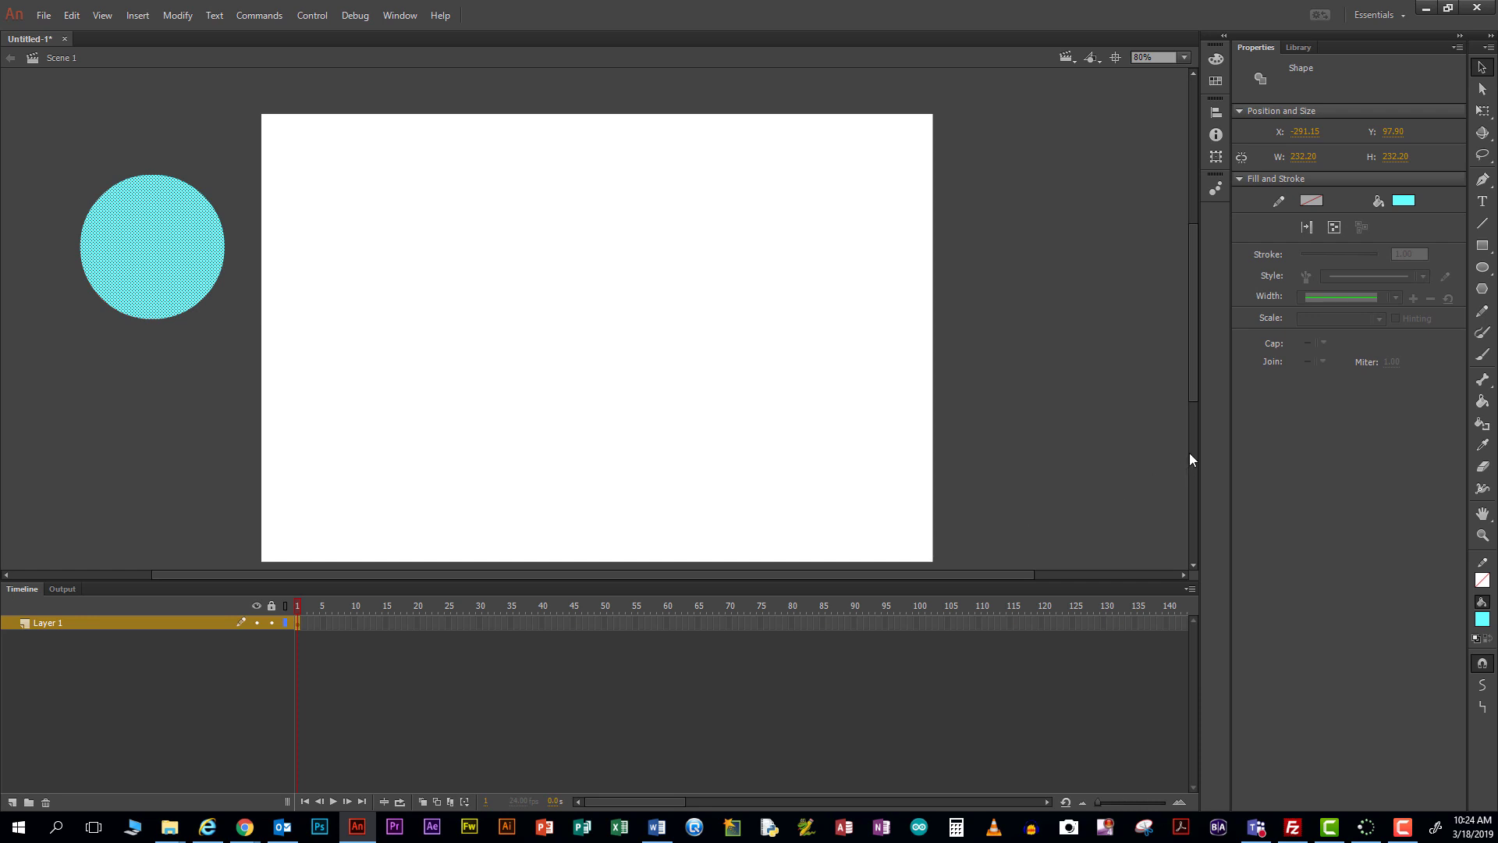
pyautogui.click(1107, 416)
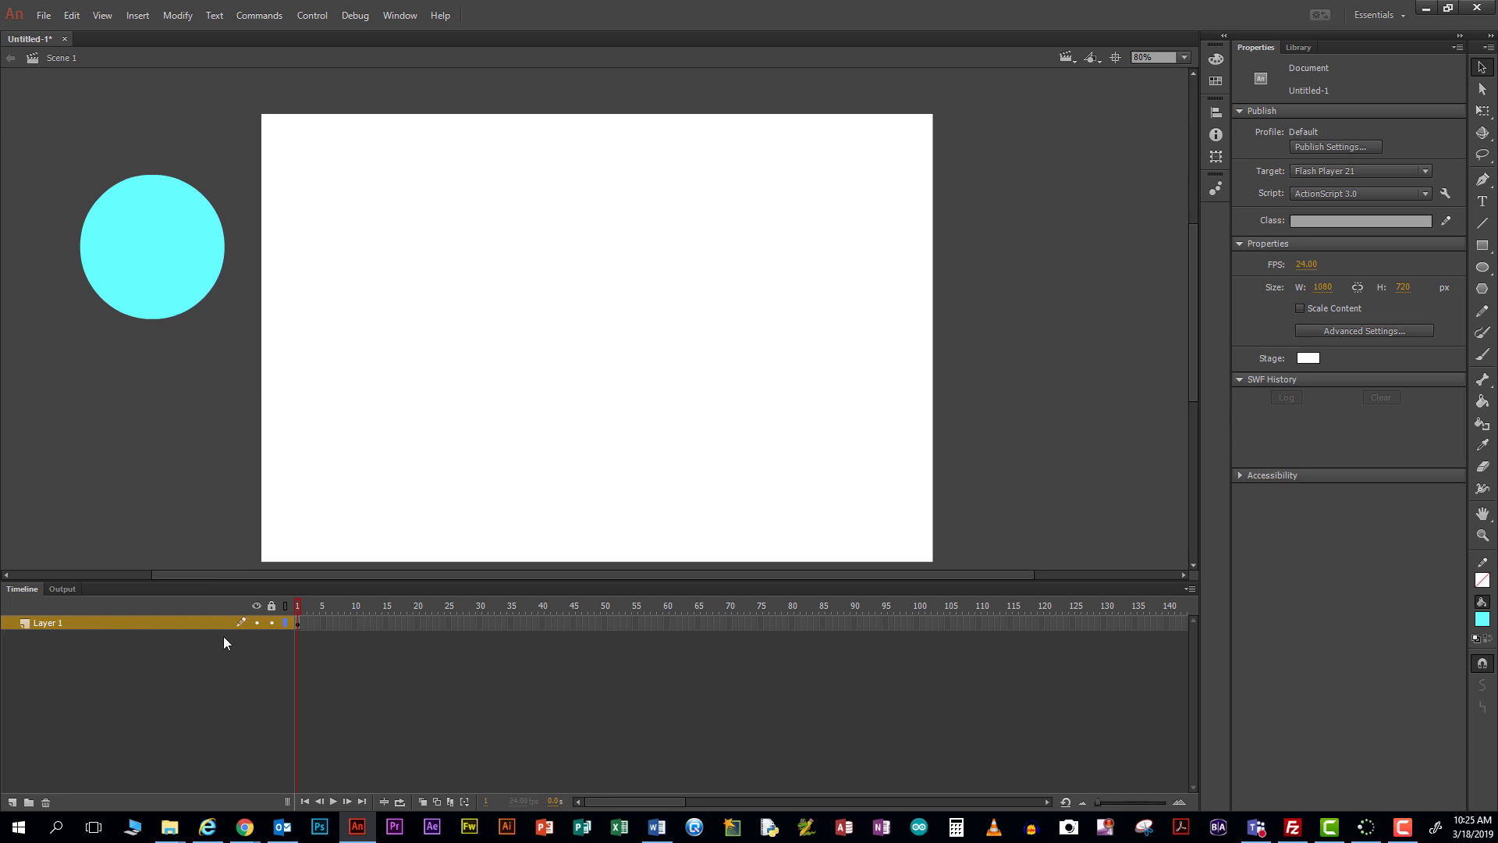
# - Insert a keyframe at frame 96 on Layer 1 and pick the Rectangle tool
pyautogui.rightClick(892, 622)
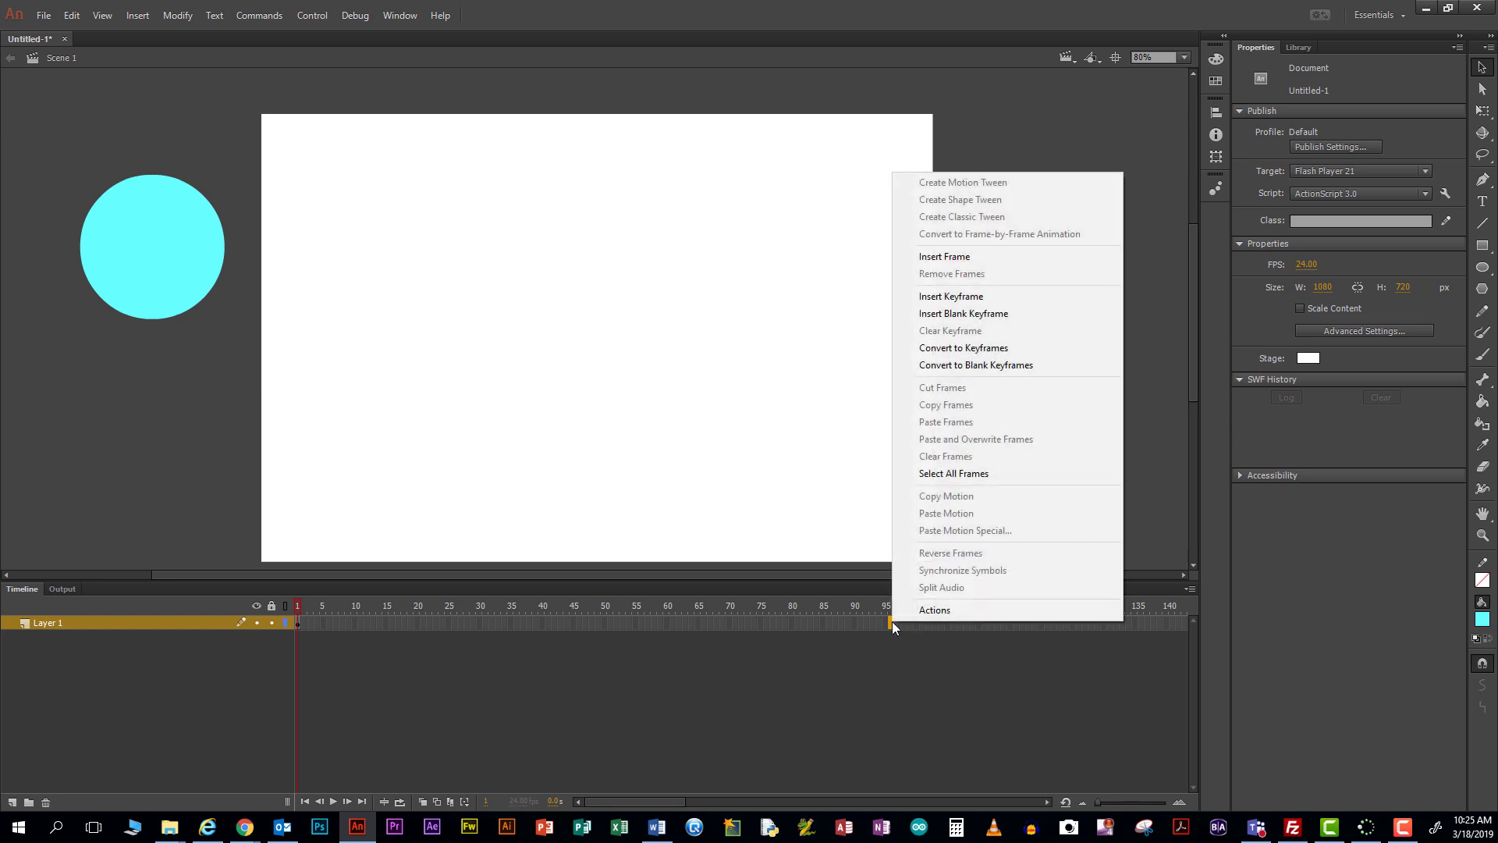
pyautogui.click(966, 304)
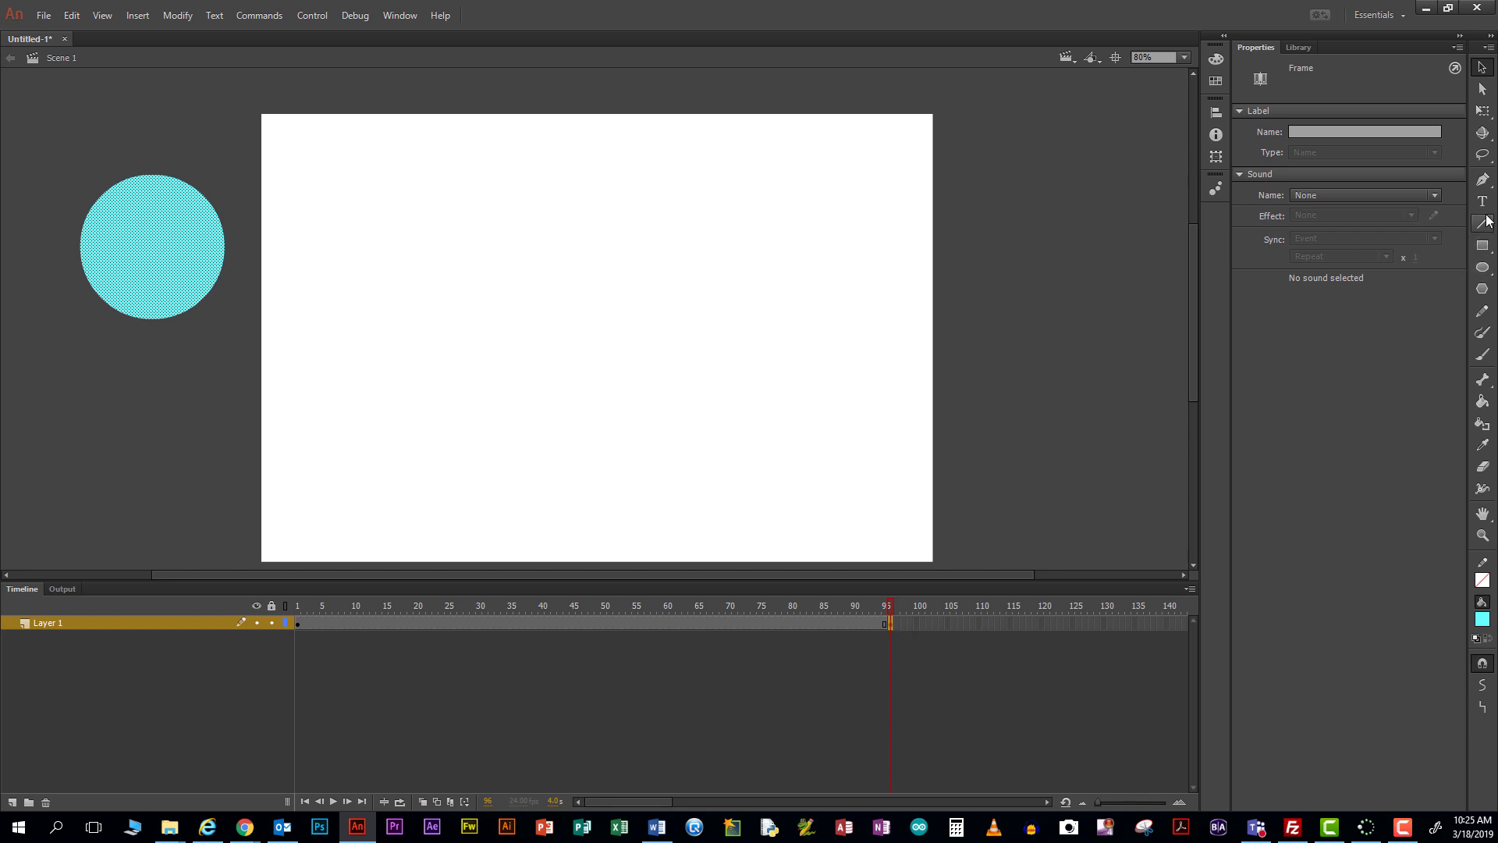
pyautogui.click(1482, 246)
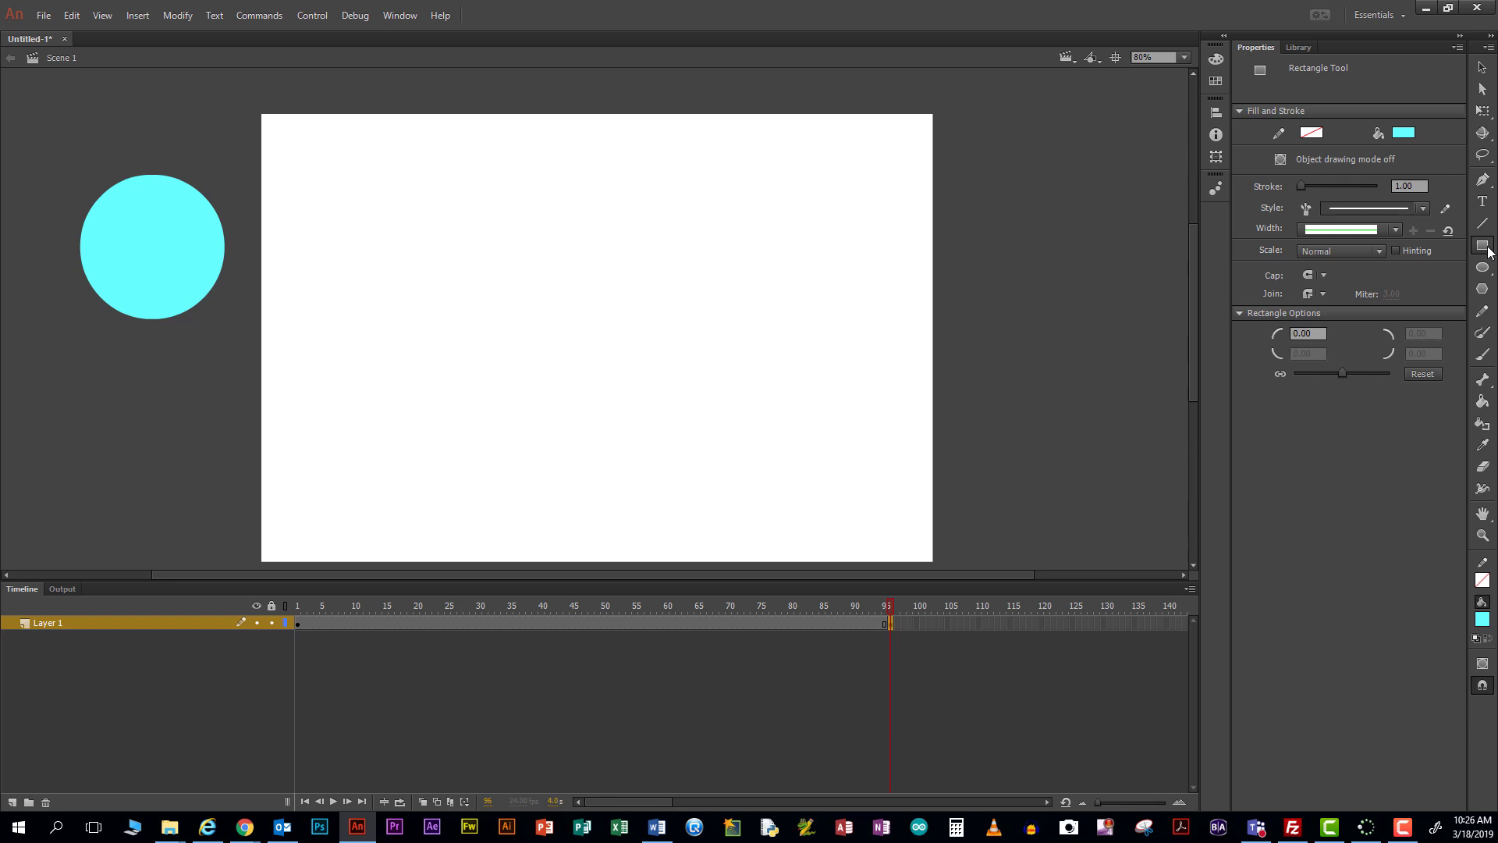
# - Draw a dark blue, outline-free square on the pasteboard right of the stage
pyautogui.click(1412, 133)
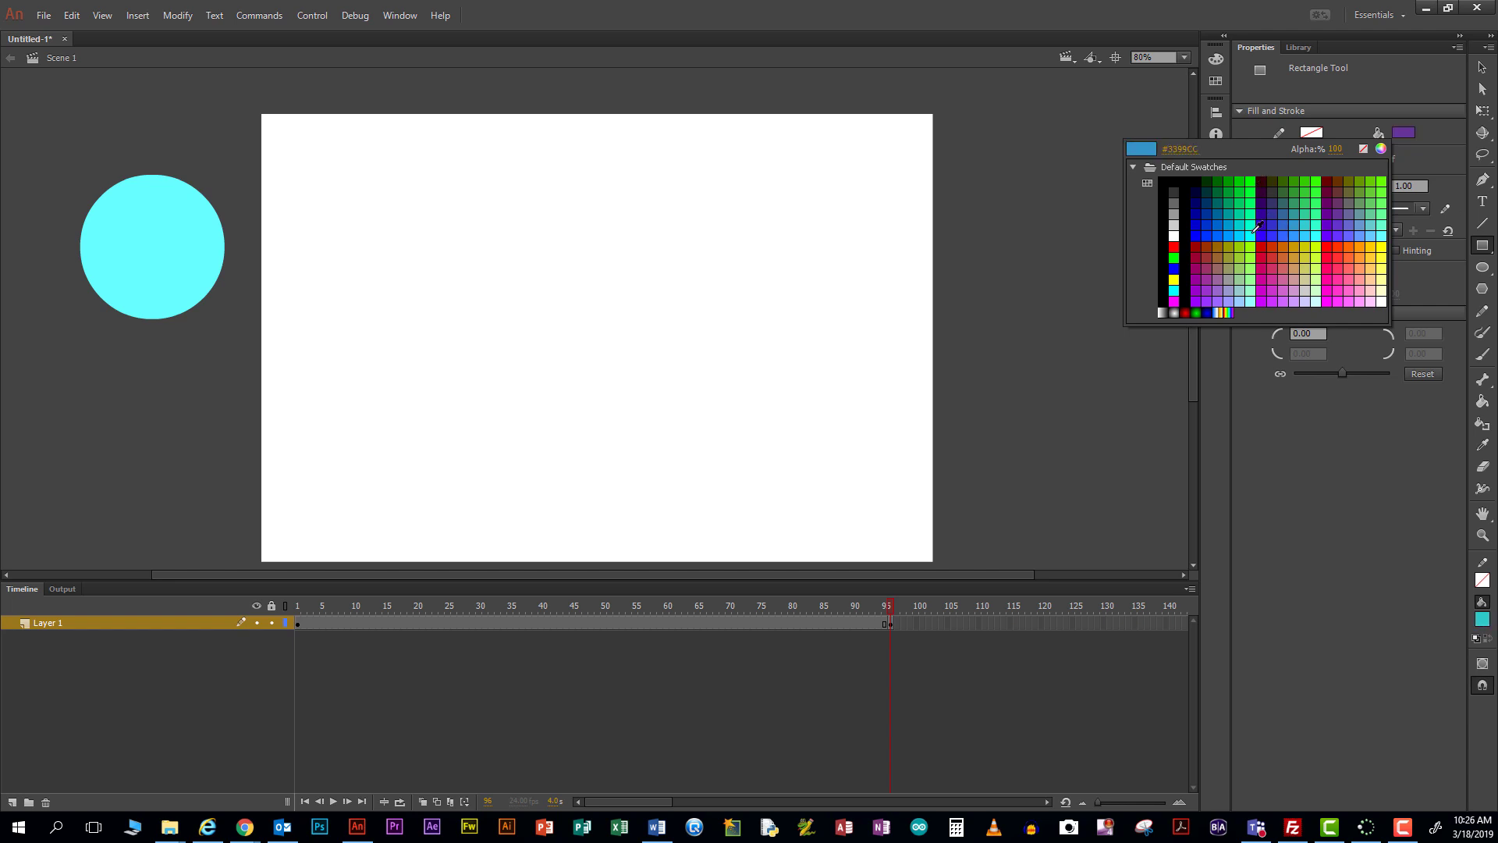
pyautogui.click(1201, 212)
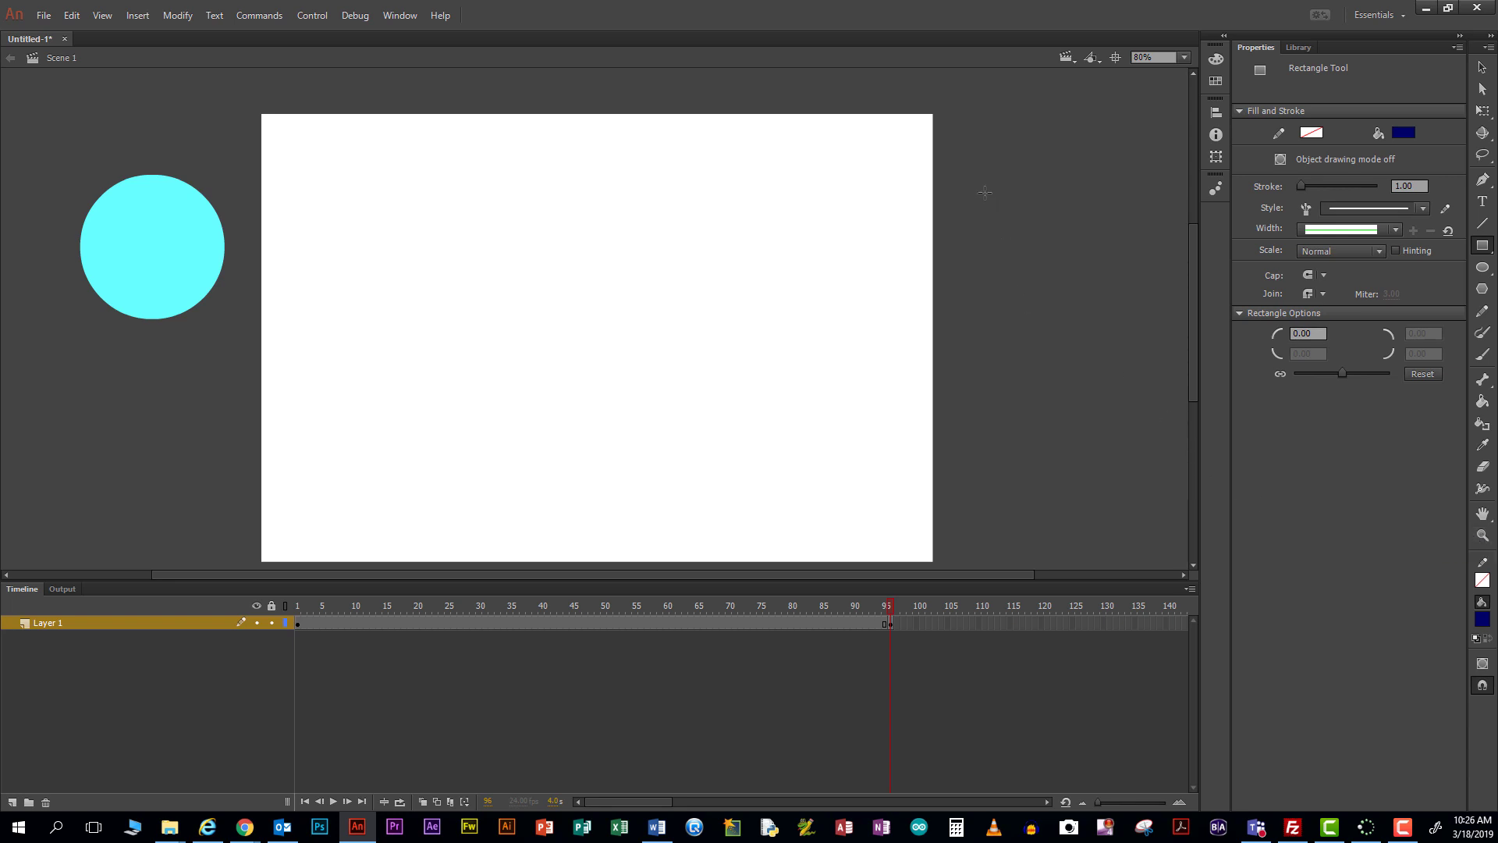
pyautogui.moveTo(985, 193); pyautogui.dragTo(1106, 314)
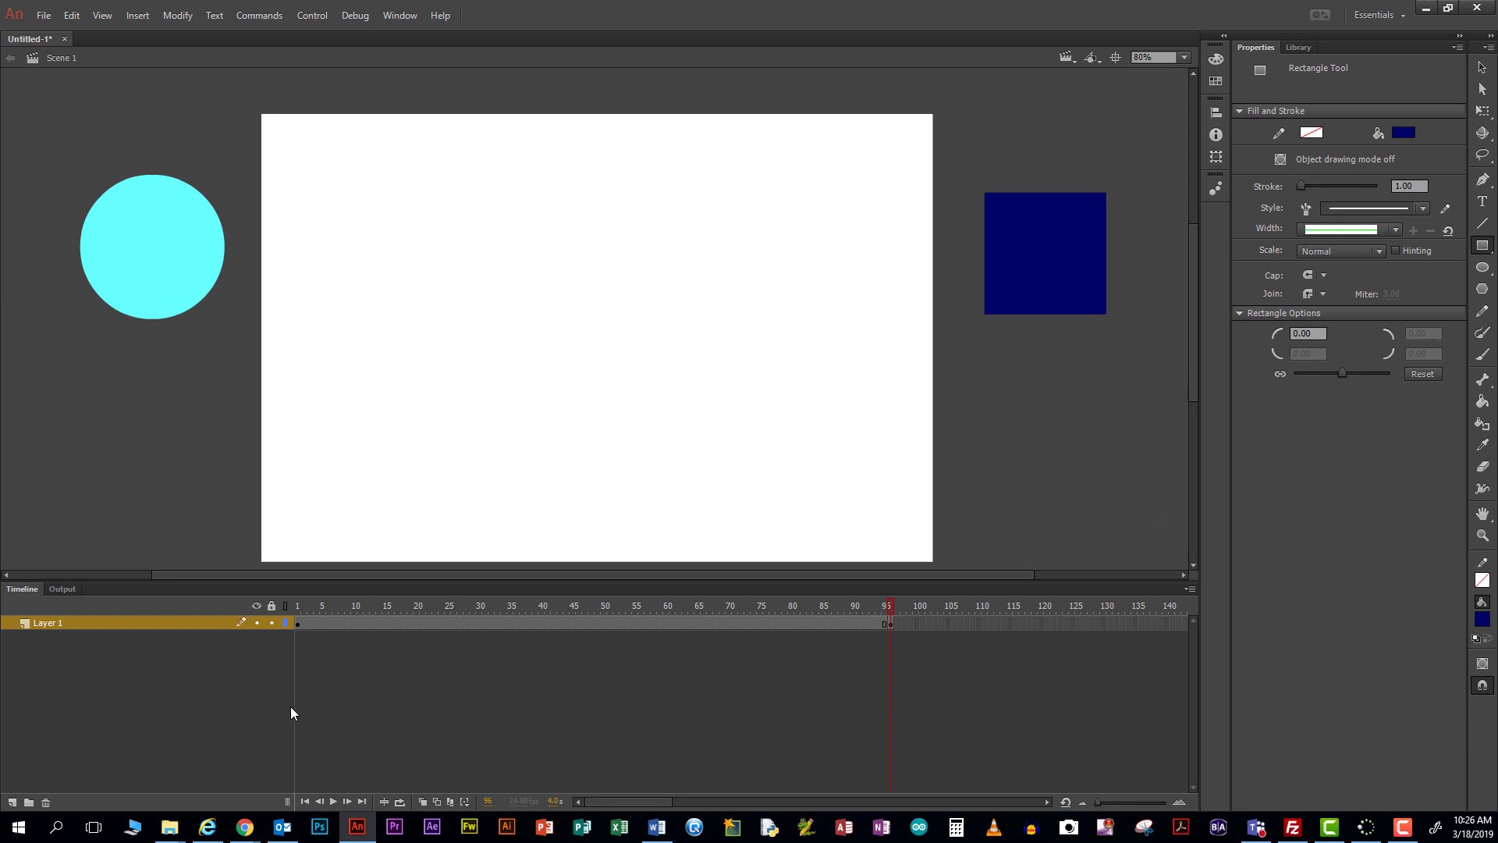
# - Create a shape tween on Layer 1 between the keyframes and scrub to frame 15 to check the morph
pyautogui.rightClick(622, 623)
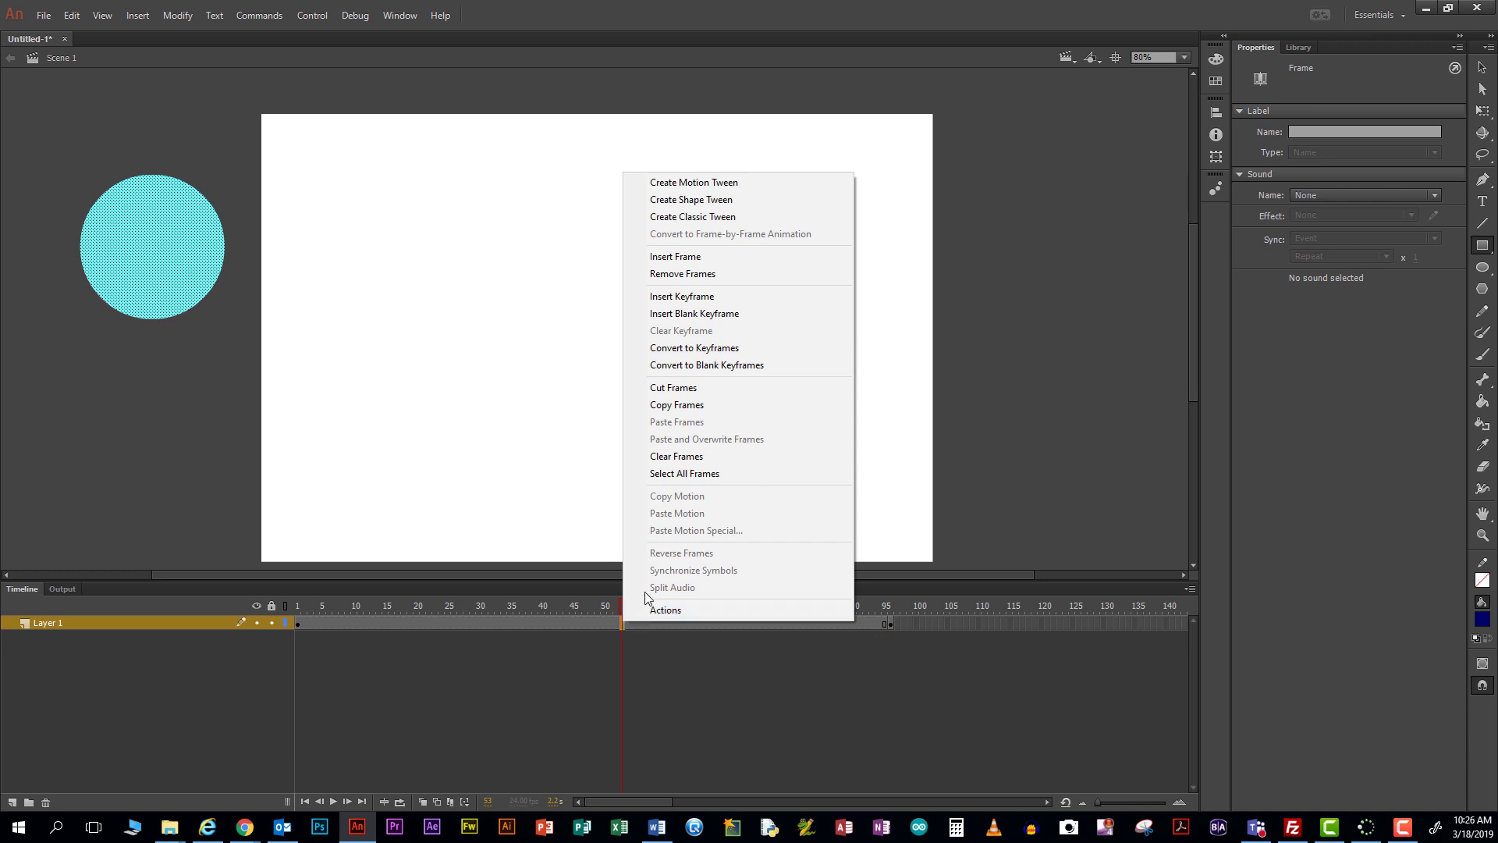
pyautogui.click(718, 201)
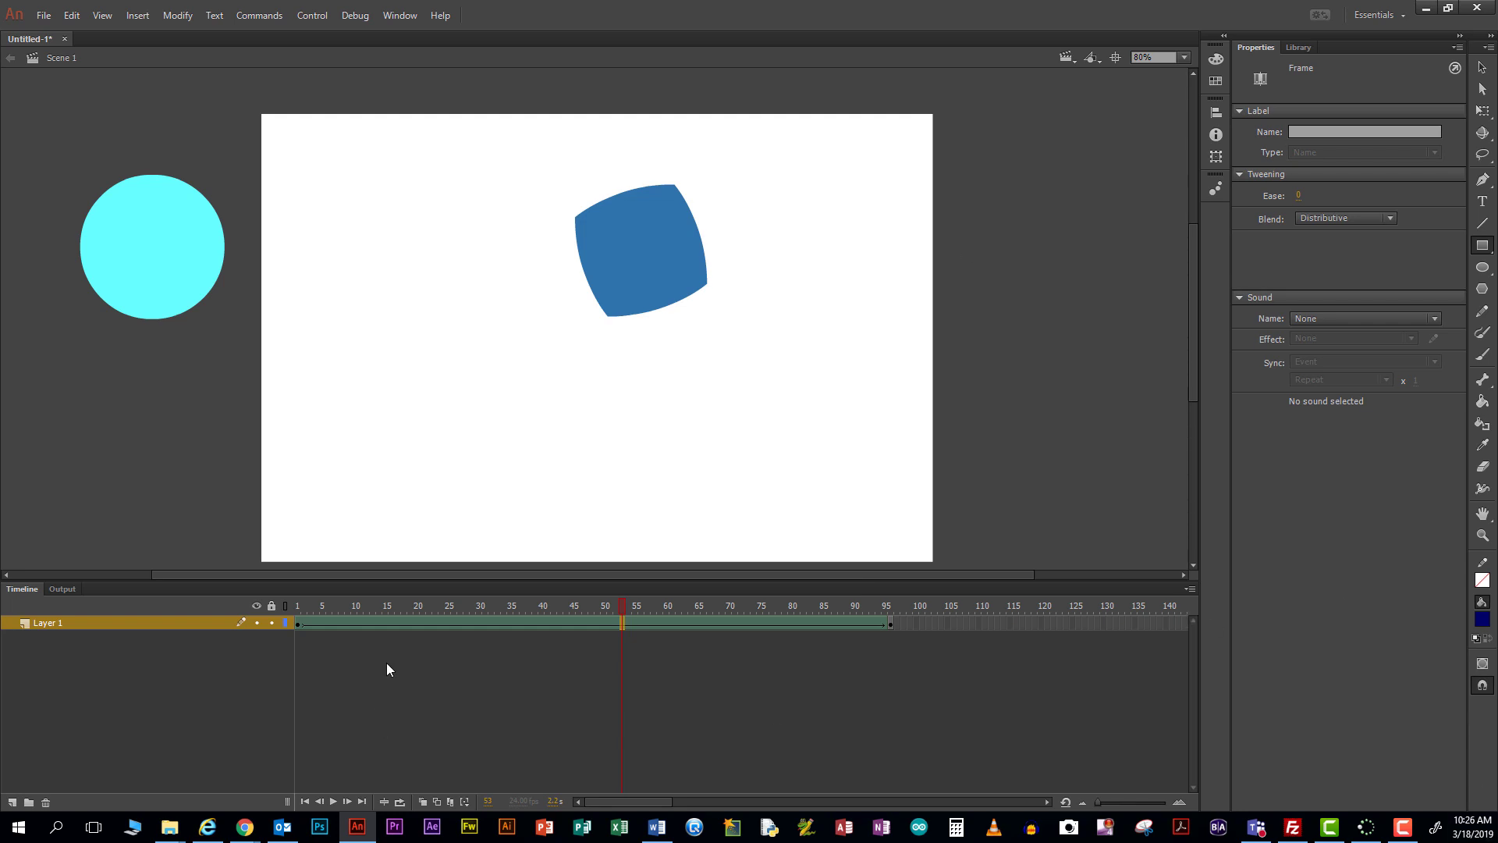
pyautogui.moveTo(622, 607); pyautogui.dragTo(941, 627)
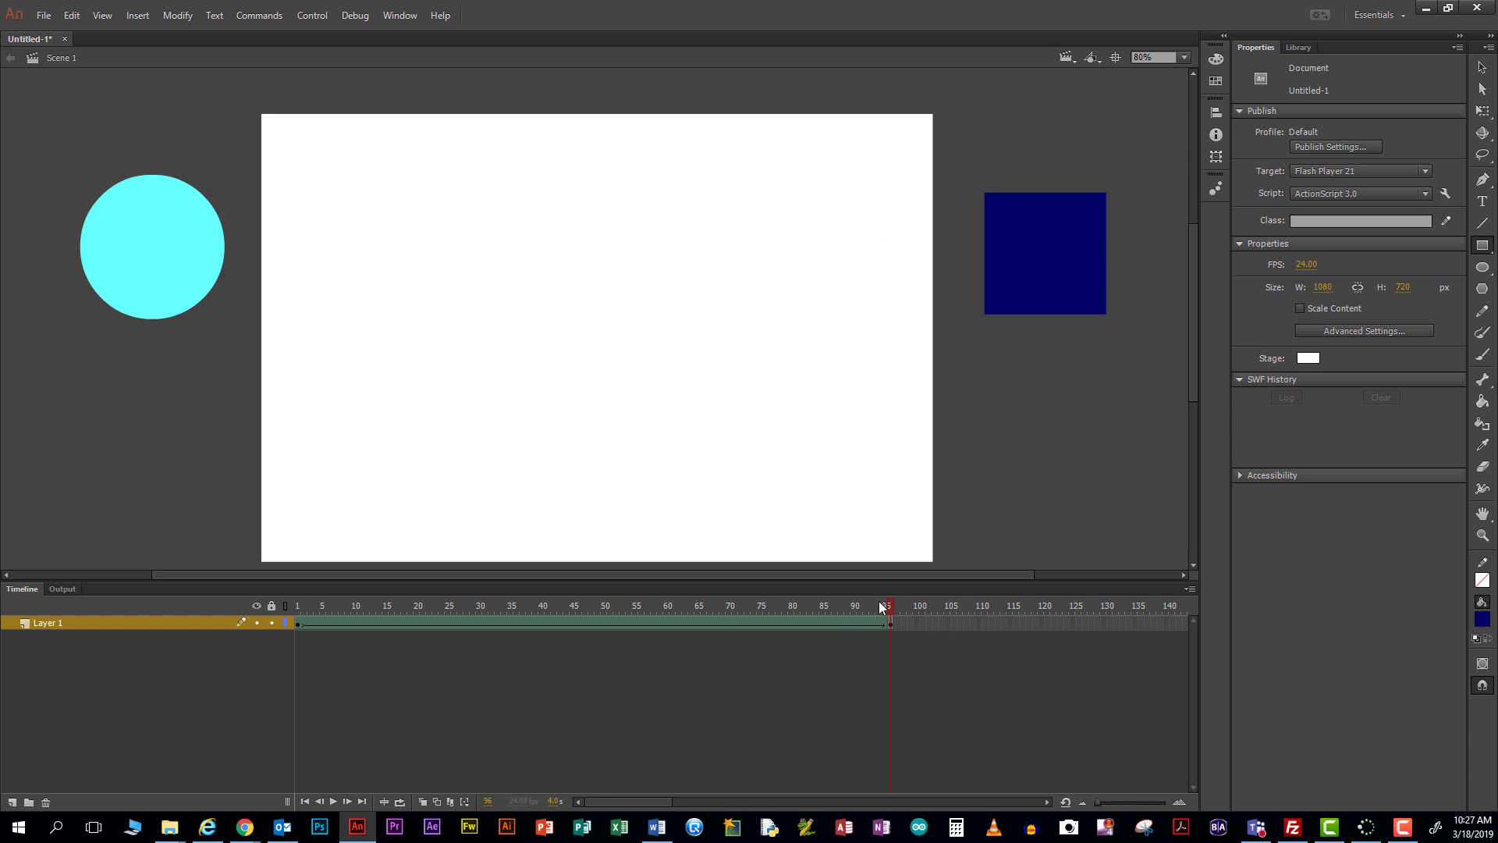
# - Return to frame 1 and play the circle-to-square tween twice
pyautogui.moveTo(890, 622); pyautogui.dragTo(442, 601)
pyautogui.click(301, 607)
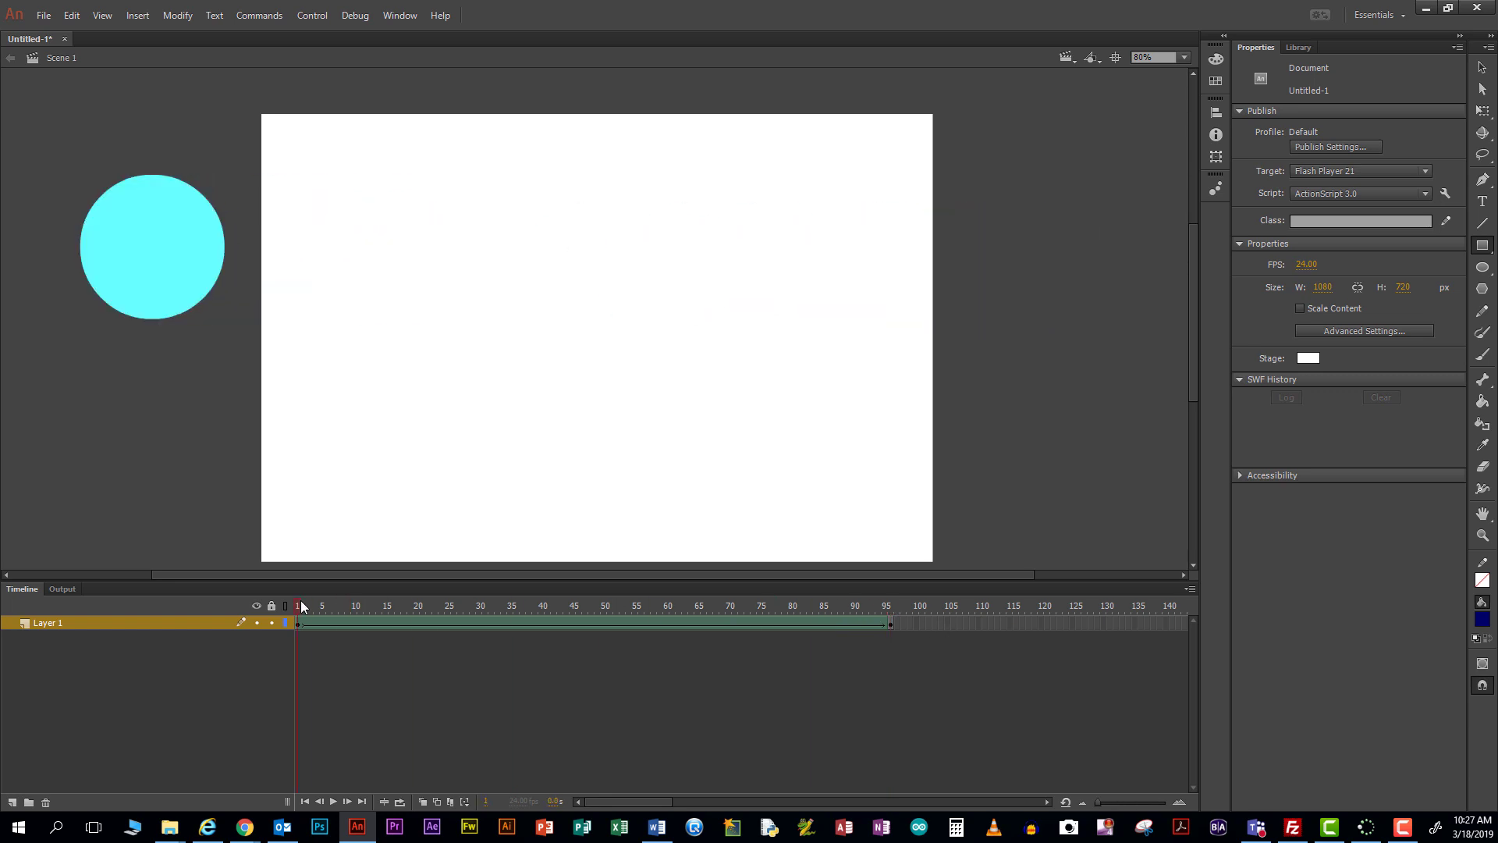
pyautogui.press('Return')
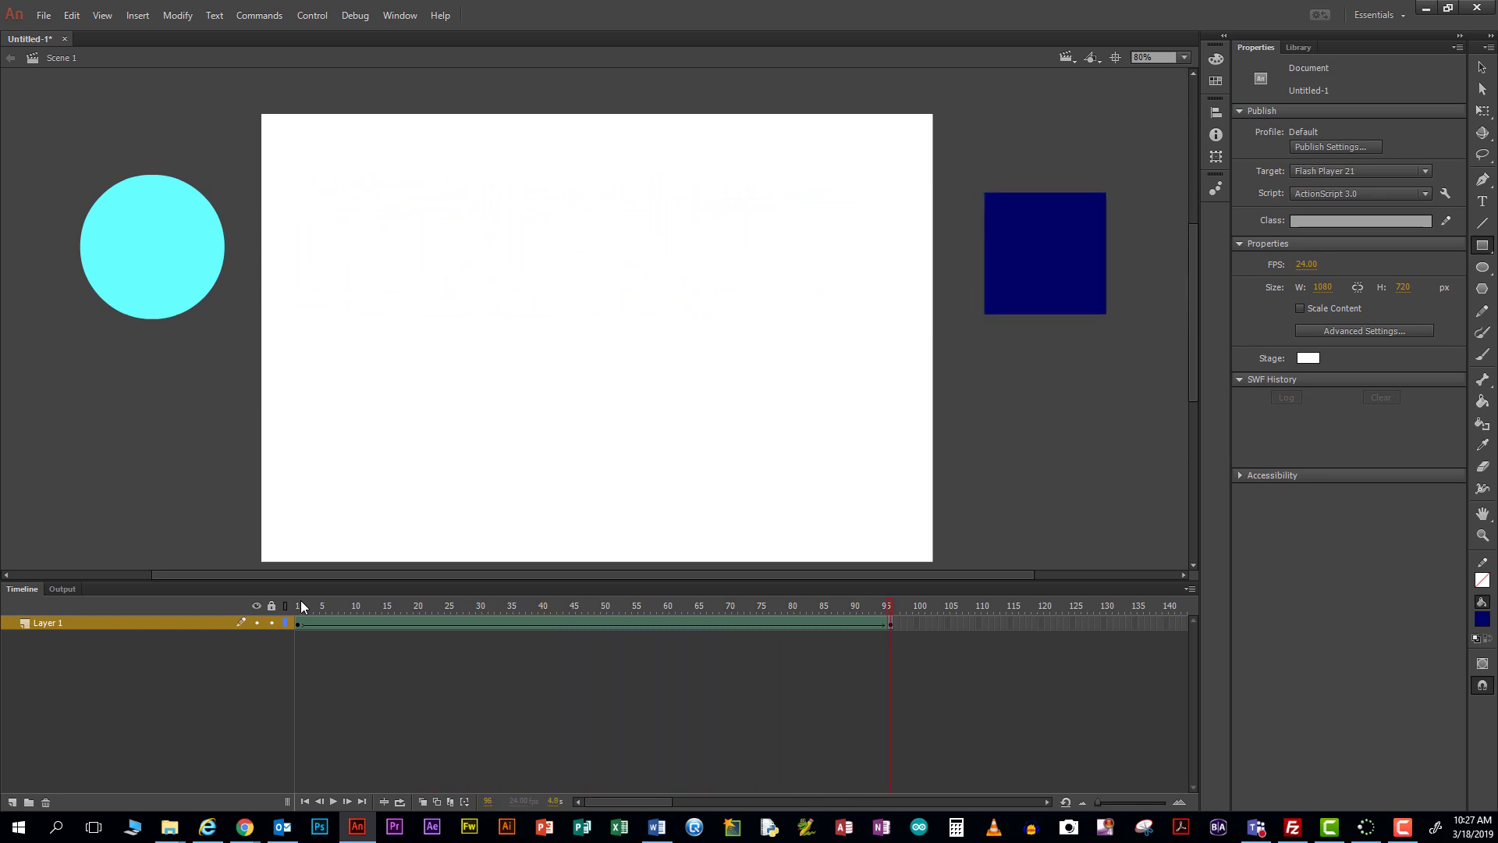
pyautogui.press('Return')
# - Select the cyan circle on frame 1 and nudge it right five steps onto the stage's left edge
pyautogui.click(298, 622)
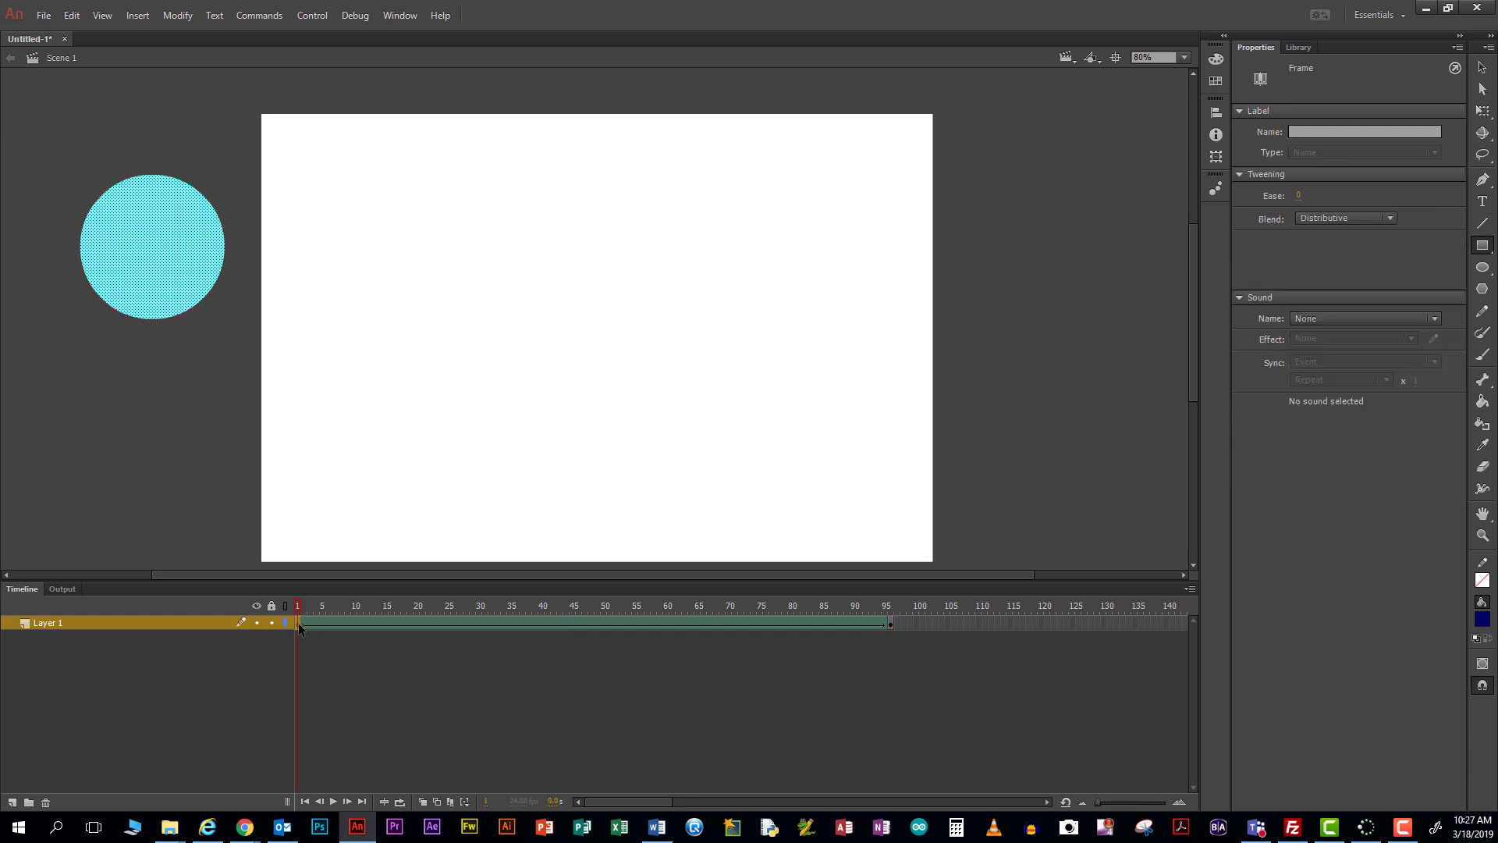
pyautogui.press('Right')
pyautogui.press('Right')
pyautogui.press('Right')
pyautogui.press('Right')
pyautogui.press('Right')
pyautogui.press('Right')
pyautogui.press('Right')
pyautogui.press('Right')
pyautogui.press('Right')
pyautogui.press('Right')
pyautogui.press('Right')
pyautogui.press('Right')
pyautogui.press('Right')
pyautogui.press('Right')
pyautogui.press('Right')
pyautogui.press('Right')
pyautogui.press('Right')
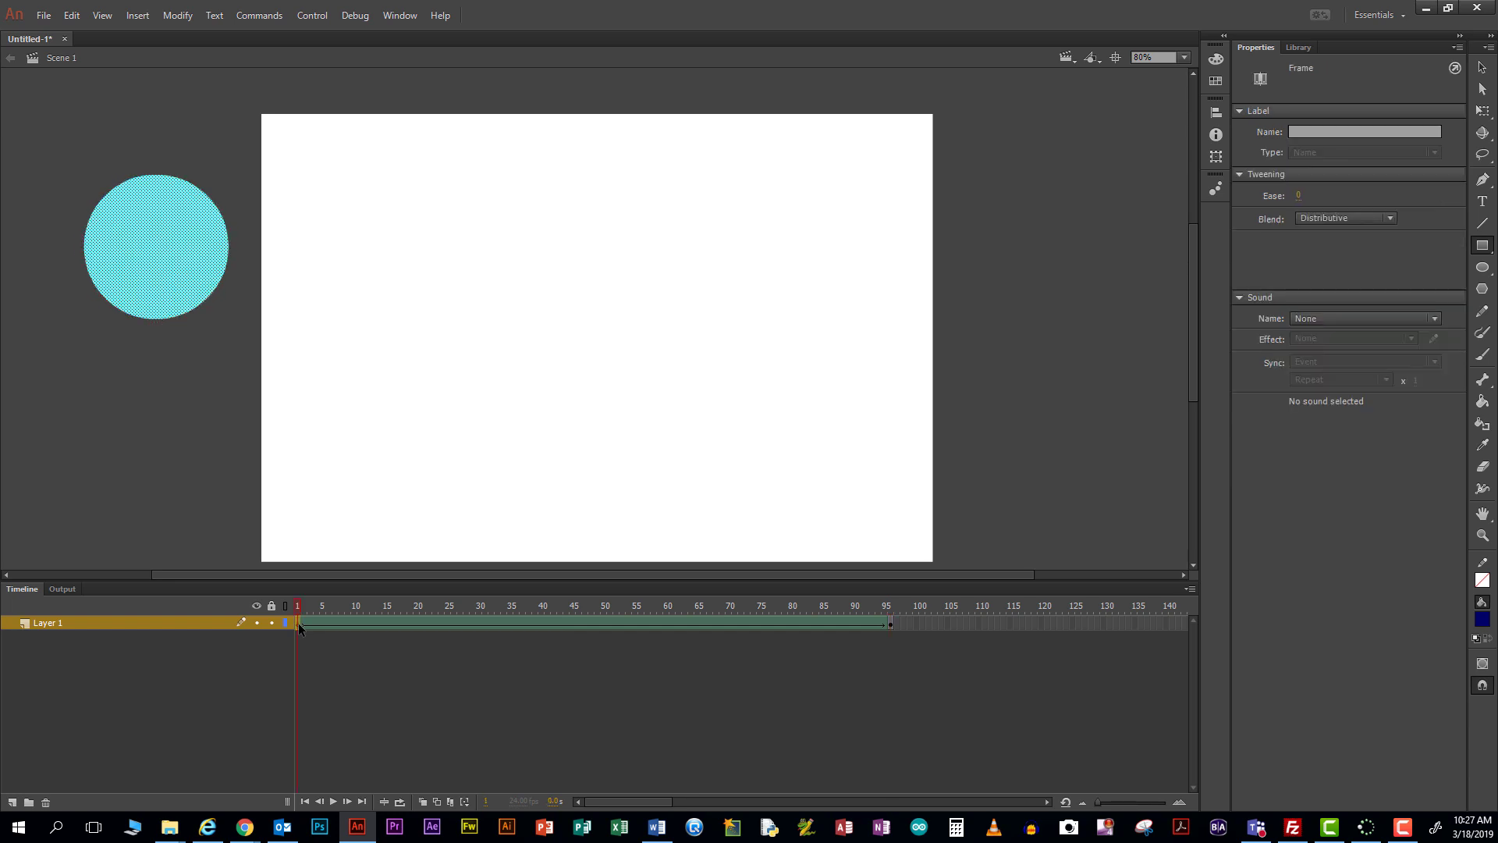
pyautogui.press('Right')
pyautogui.press('Right')
pyautogui.press('Right')
pyautogui.press('Right')
pyautogui.press('Right')
pyautogui.press('Right')
pyautogui.press('Right')
pyautogui.press('Right')
pyautogui.press('Right')
pyautogui.press('Right')
pyautogui.press('Right')
pyautogui.press('Right')
pyautogui.press('Right')
pyautogui.press('Right')
pyautogui.press('Right')
pyautogui.press('Right')
pyautogui.press('Right')
pyautogui.press('Right')
pyautogui.press('Right')
pyautogui.press('Right')
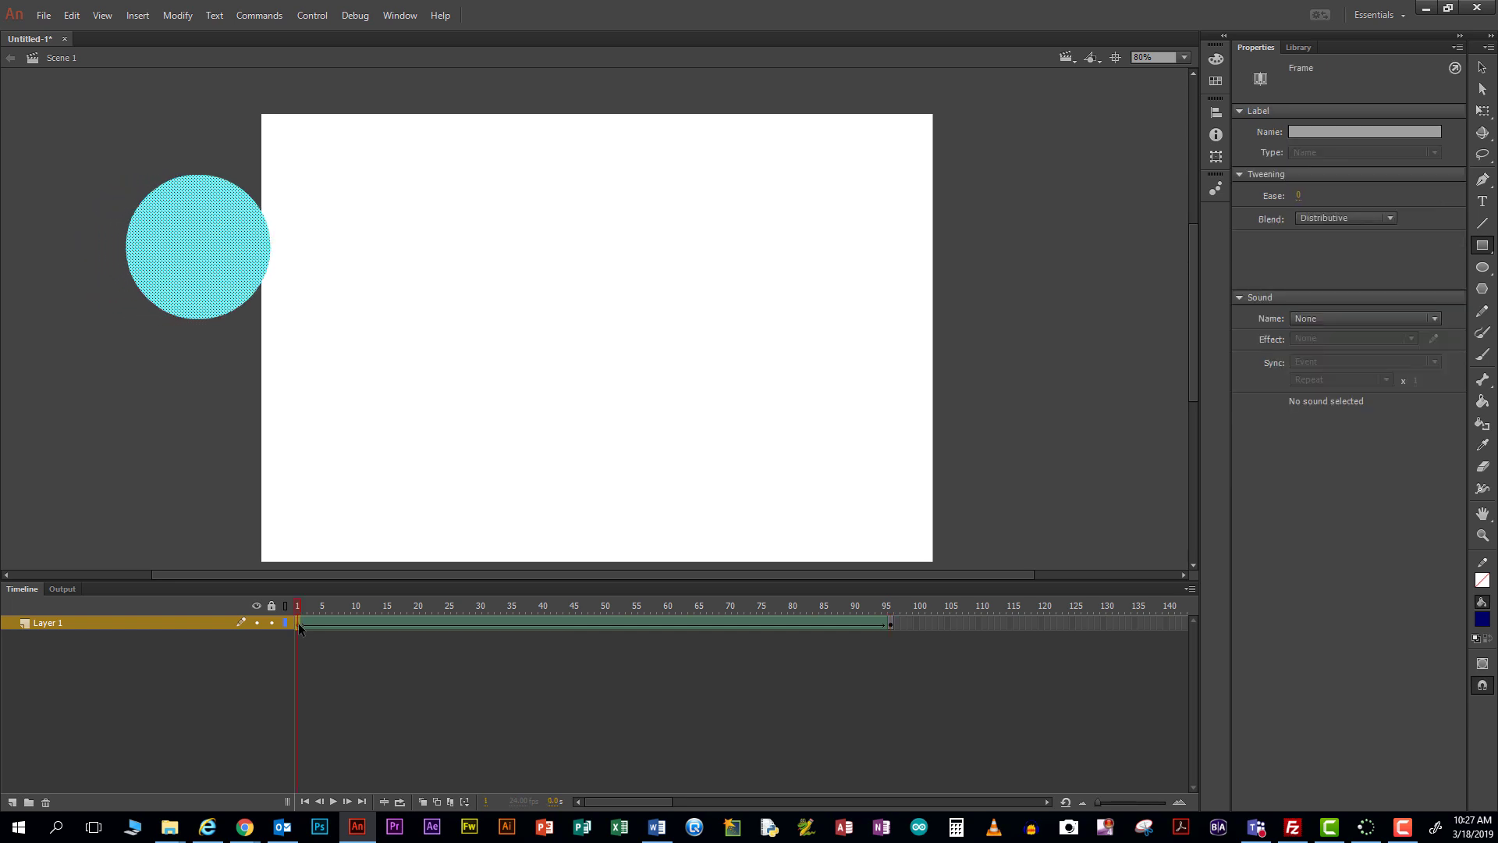
pyautogui.press('Right')
pyautogui.press('Right')
pyautogui.press('Right')
pyautogui.press('Right')
pyautogui.press('Right')
pyautogui.press('Right')
pyautogui.press('Right')
pyautogui.press('Right')
pyautogui.press('Right')
pyautogui.press('Right')
pyautogui.press('Right')
pyautogui.press('Right')
pyautogui.press('Right')
pyautogui.press('Right')
pyautogui.press('Right')
pyautogui.press('Right')
pyautogui.press('Right')
pyautogui.press('Right')
pyautogui.press('Right')
pyautogui.press('Right')
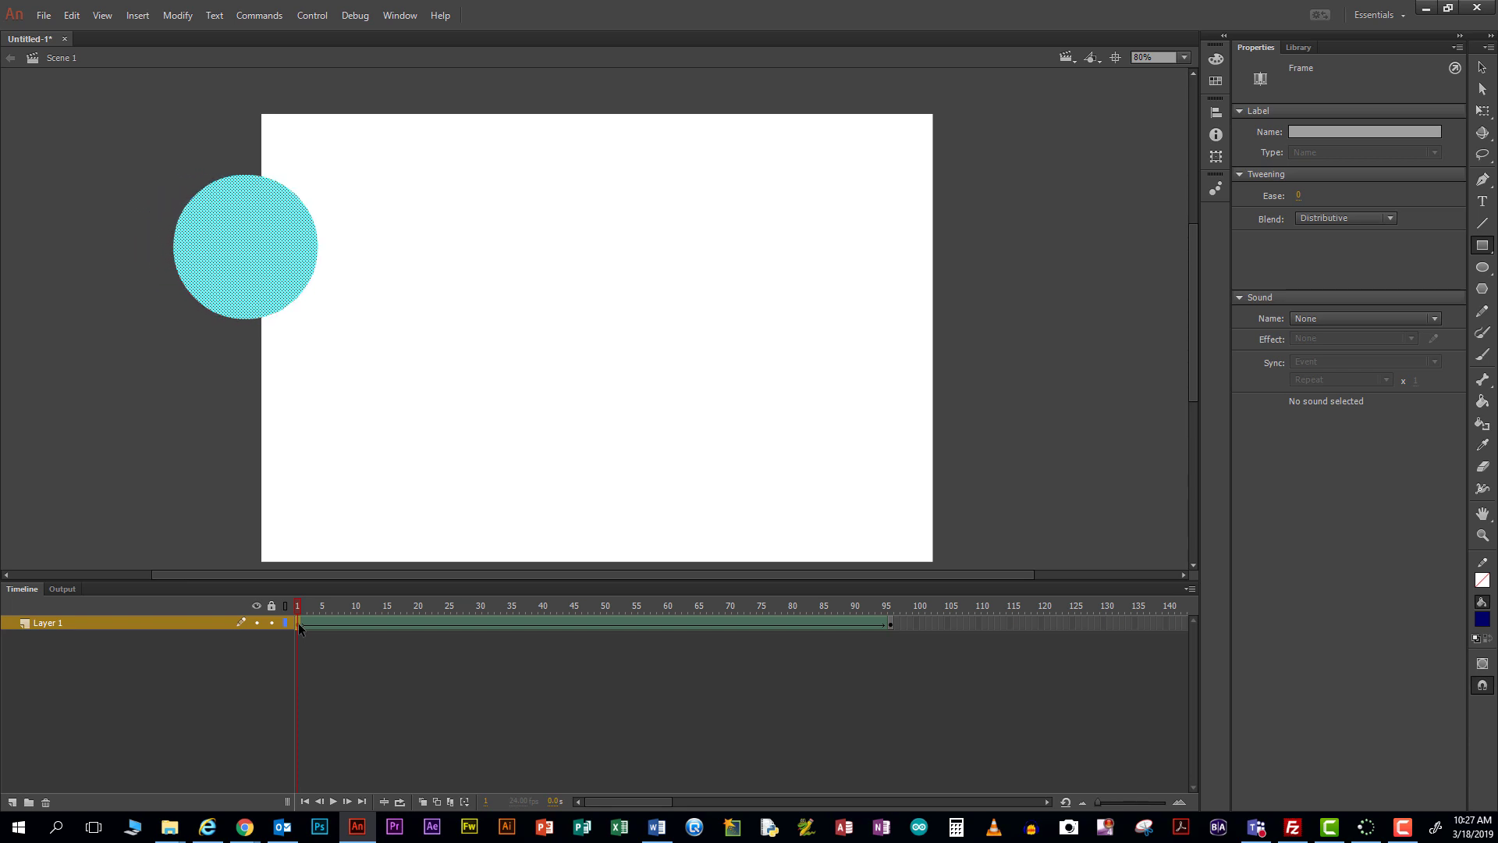
pyautogui.press('Right')
pyautogui.press('Right')
pyautogui.press('Right')
pyautogui.press('Right')
pyautogui.press('Right')
pyautogui.press('Right')
pyautogui.press('Right')
pyautogui.press('Right')
pyautogui.press('Right')
pyautogui.press('Right')
pyautogui.press('Right')
pyautogui.press('Right')
pyautogui.press('Right')
pyautogui.press('Right')
pyautogui.press('Right')
pyautogui.press('Right')
pyautogui.press('Right')
pyautogui.press('Right')
pyautogui.press('Right')
pyautogui.press('Right')
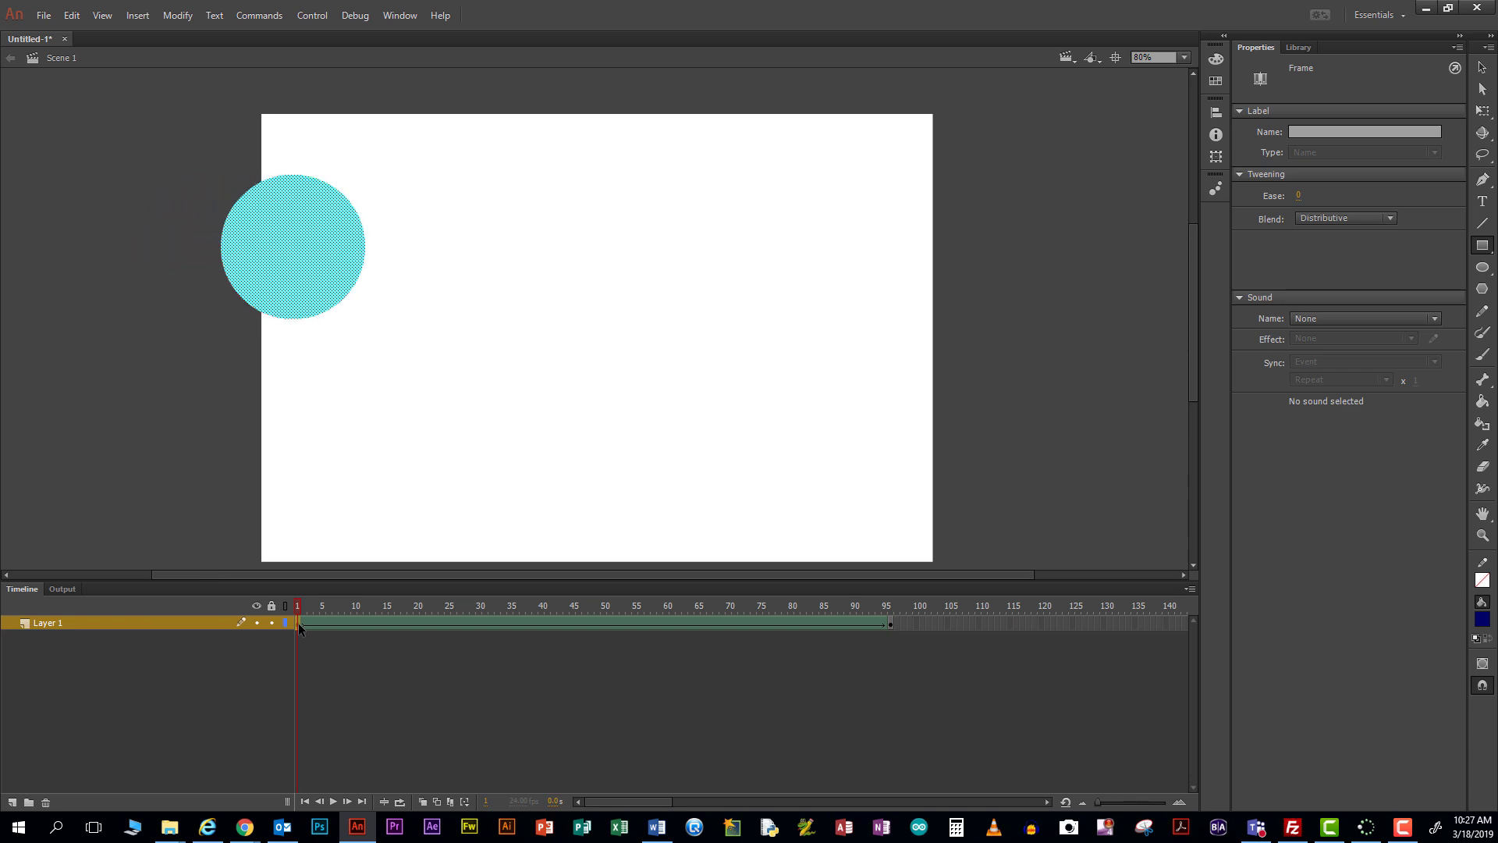
pyautogui.press('Right')
pyautogui.press('Right')
pyautogui.press('Right')
pyautogui.press('Right')
pyautogui.press('Right')
pyautogui.press('Right')
pyautogui.press('Right')
pyautogui.press('Right')
# - Replay the tween and inspect the partial morph at frame 16
pyautogui.moveTo(298, 623); pyautogui.dragTo(951, 663)
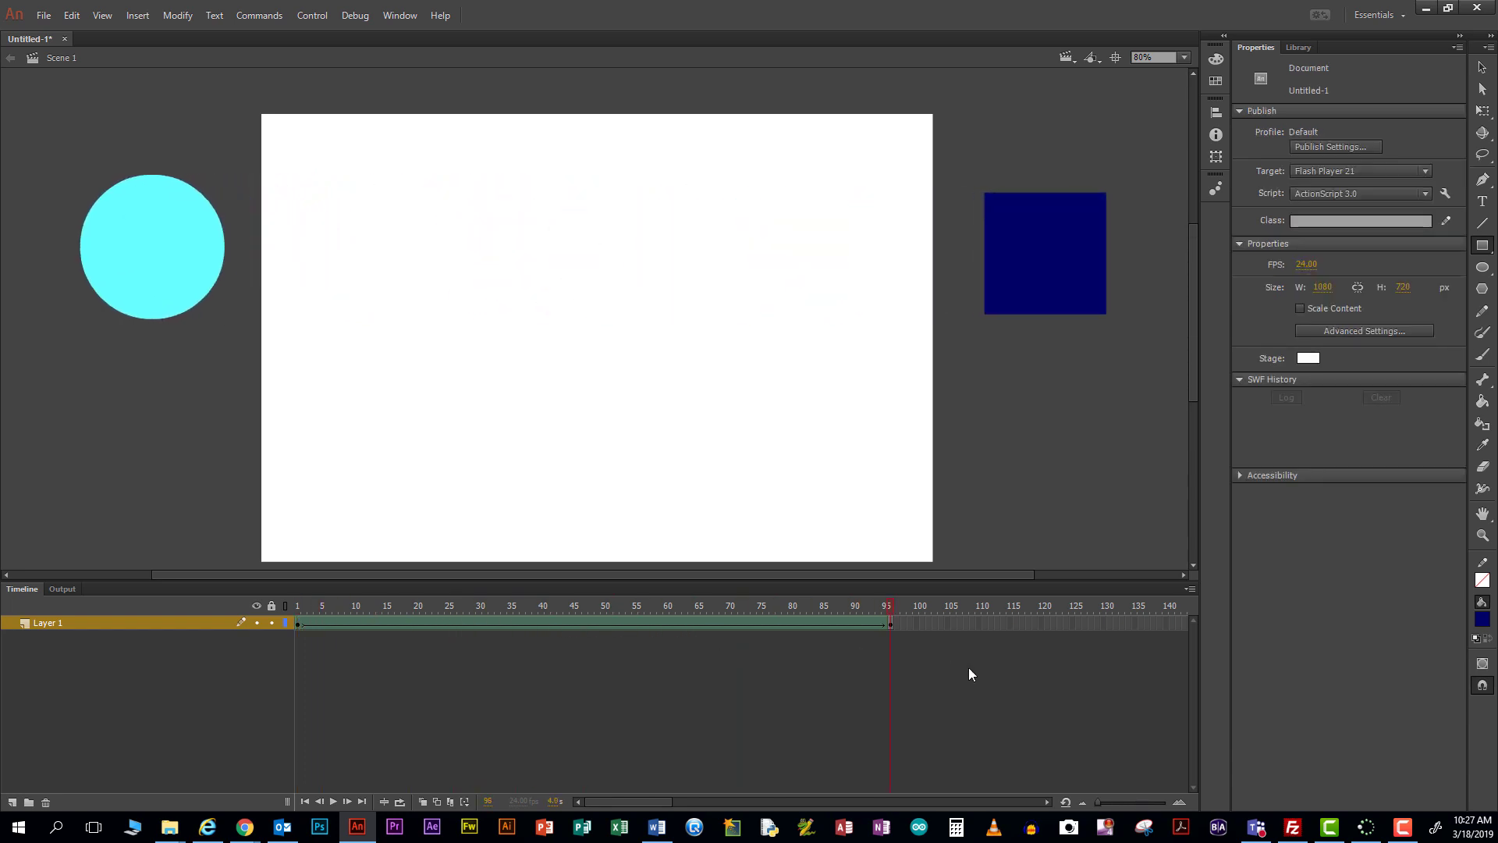
pyautogui.press('Return')
pyautogui.click(391, 613)
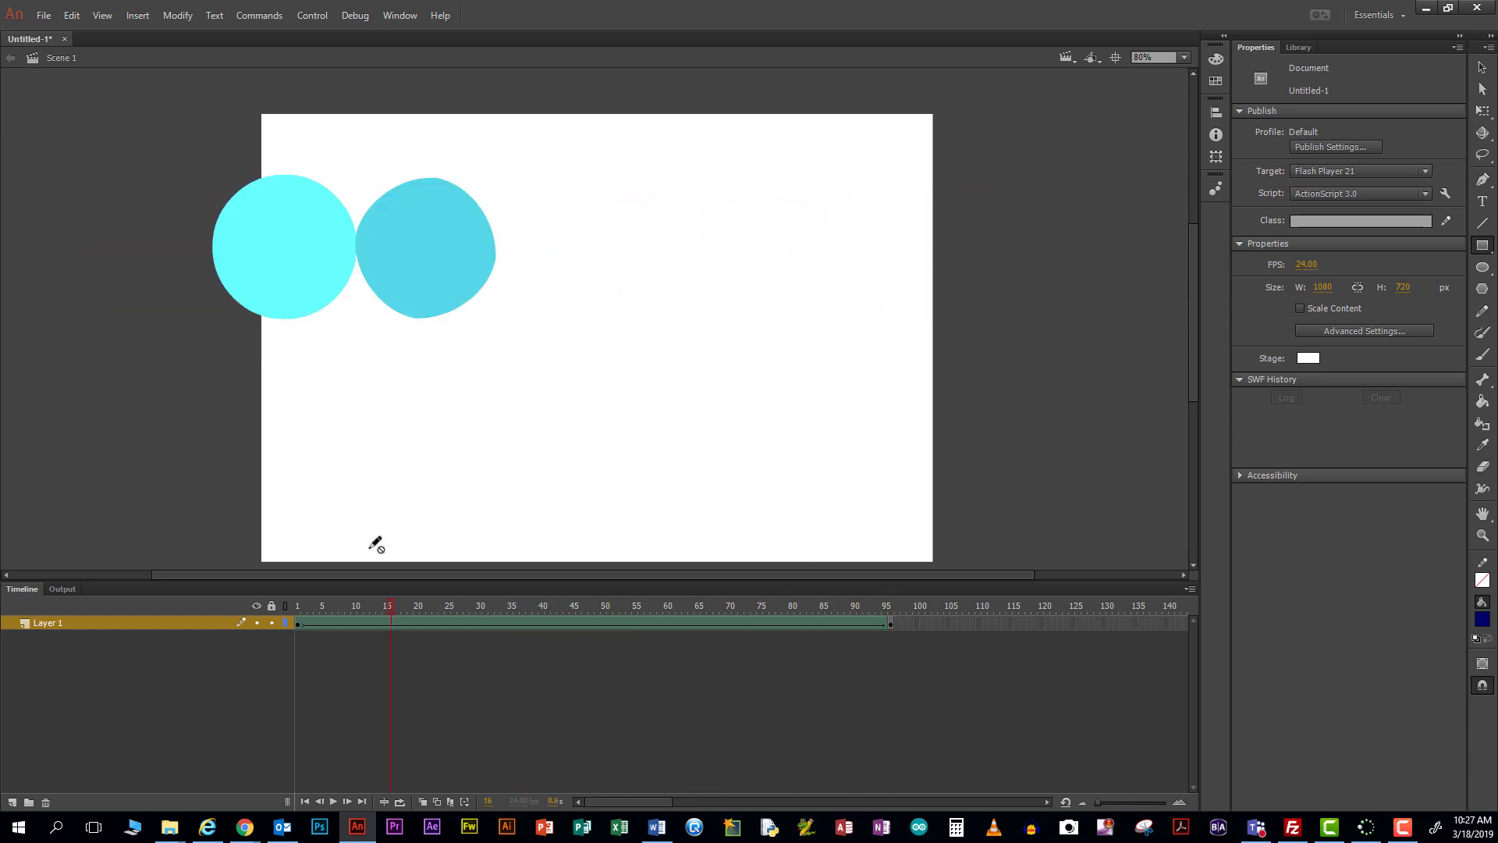
pyautogui.click(1482, 67)
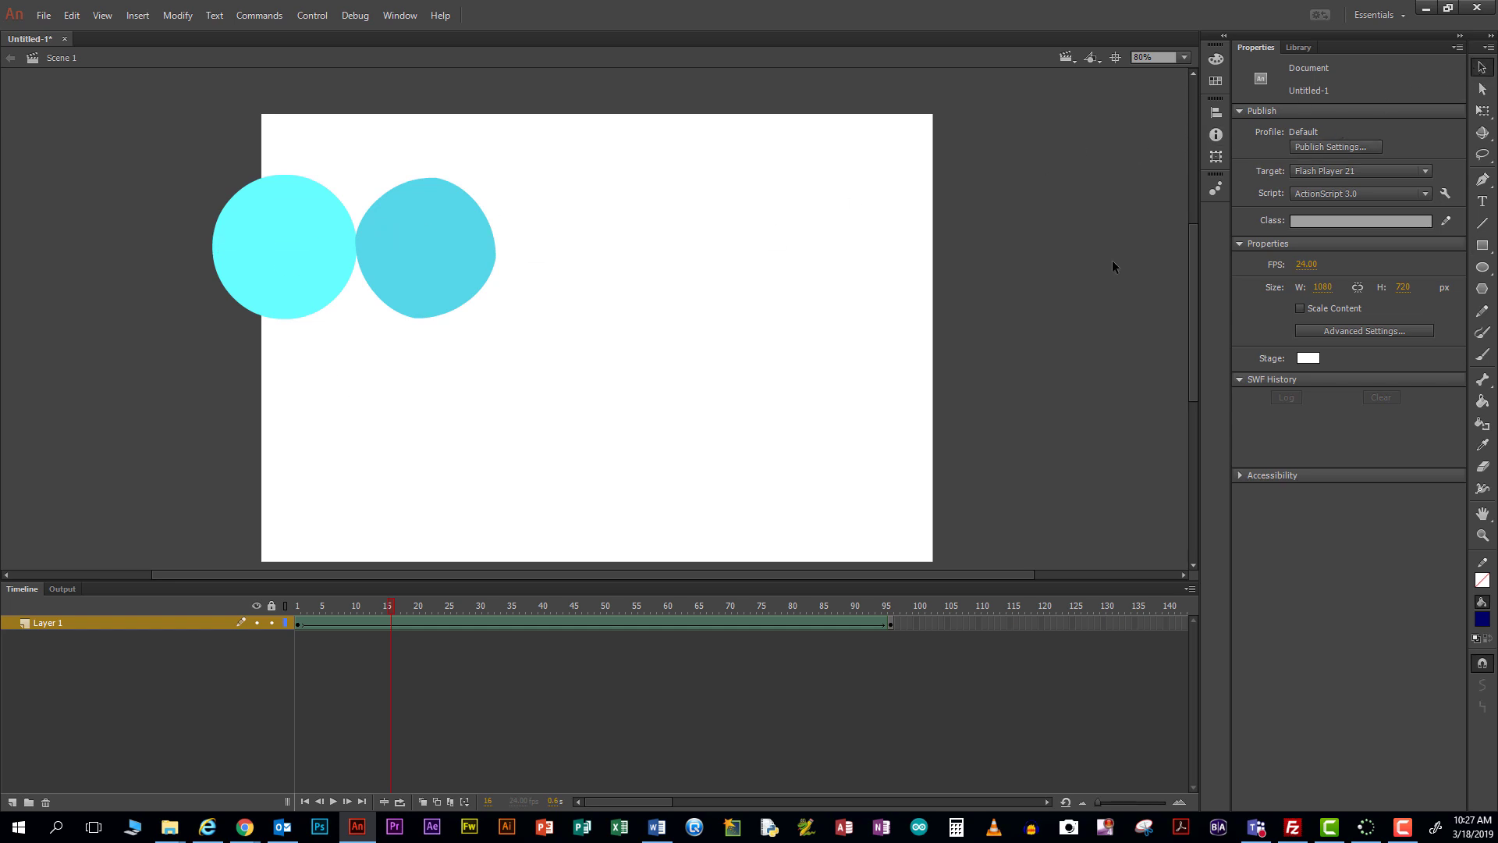
pyautogui.click(1482, 89)
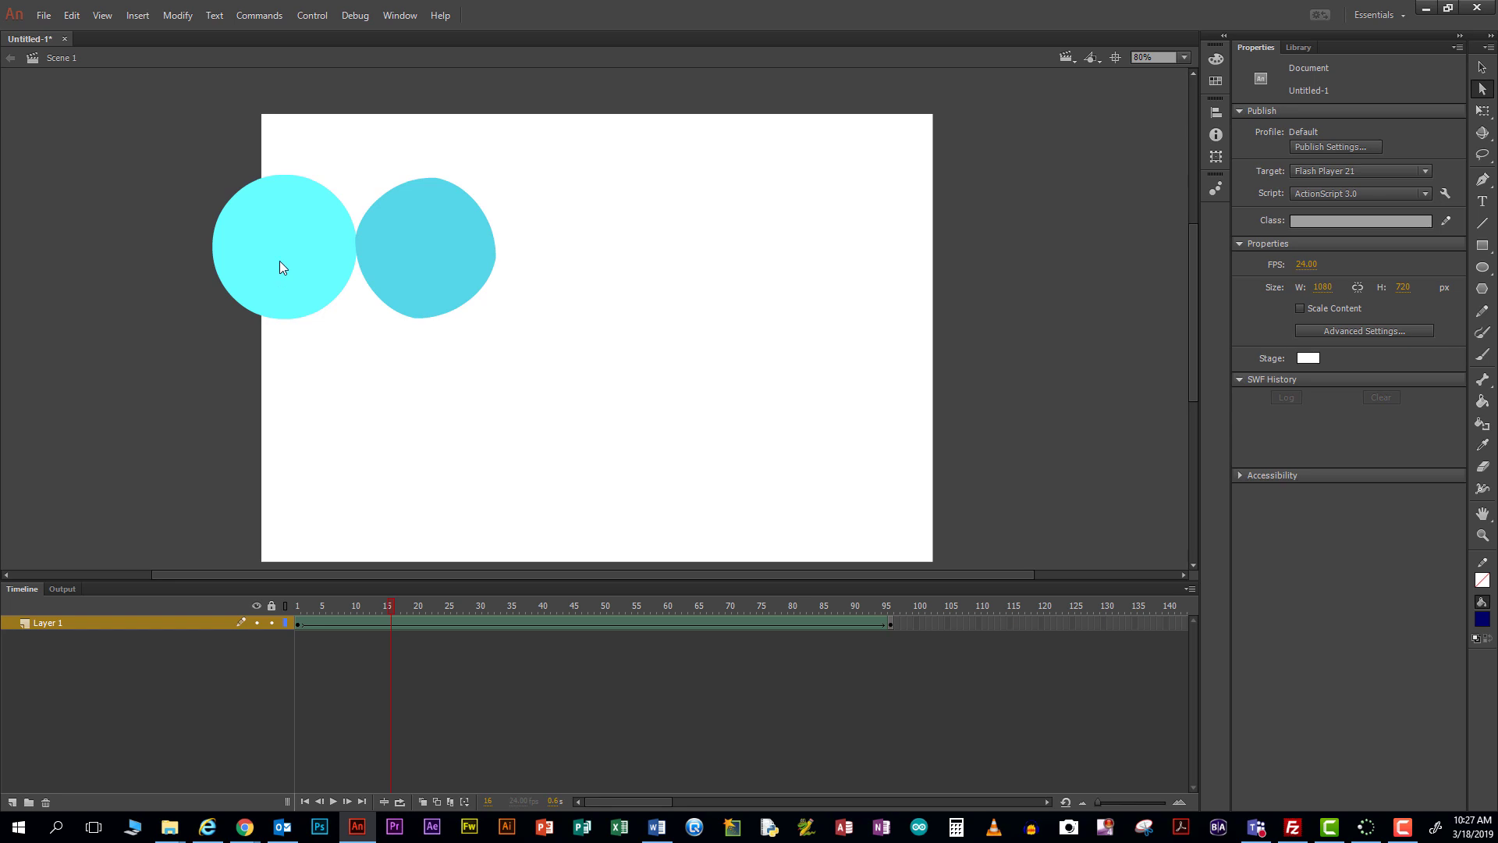
pyautogui.press('Return')
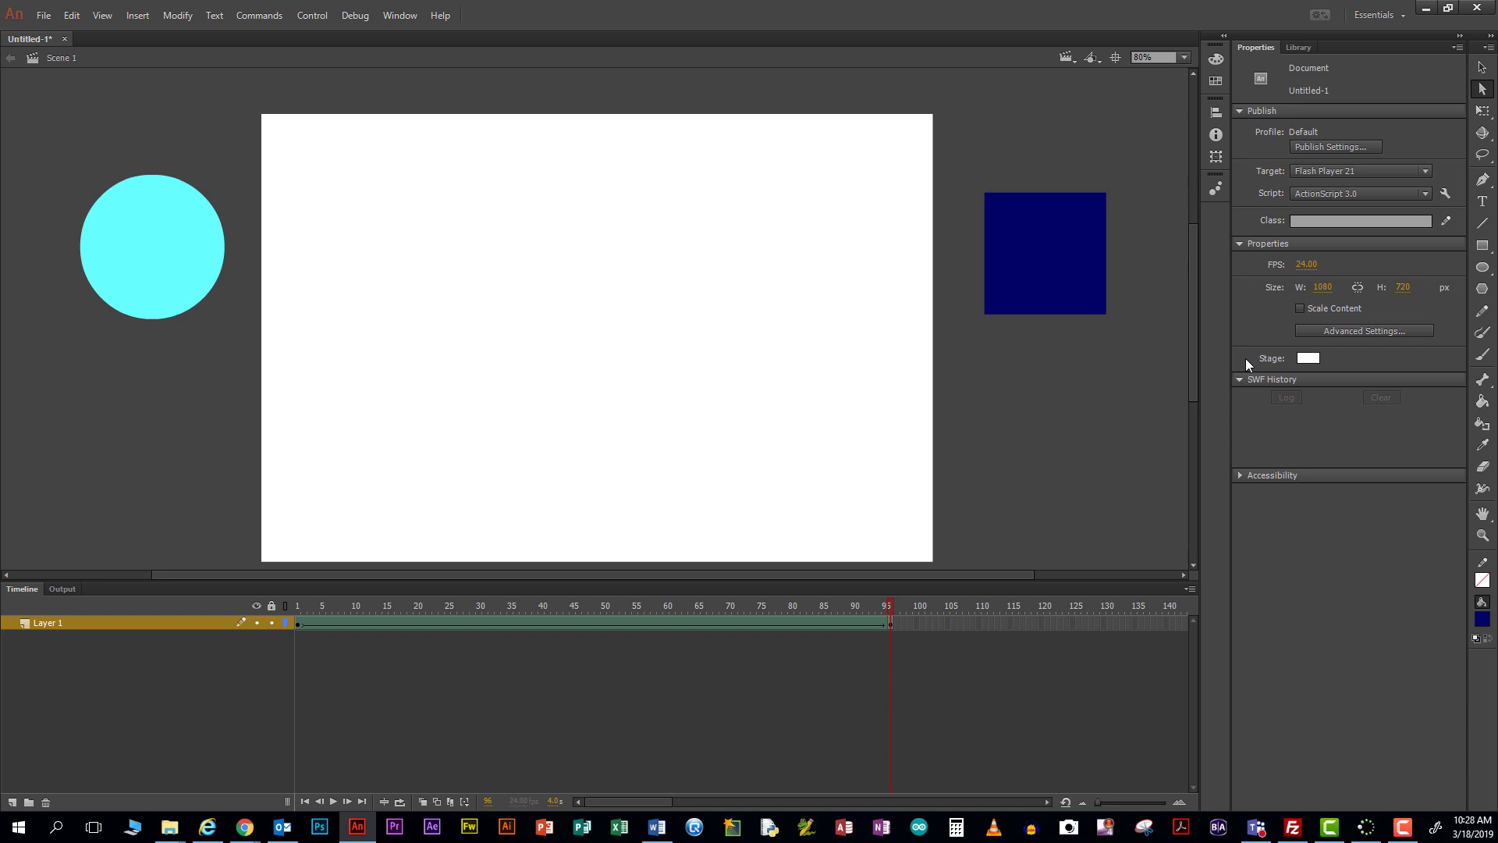
# - Start renaming Layer 1, entering 'Ball to Squa' as its new name
pyautogui.doubleClick(41, 622)
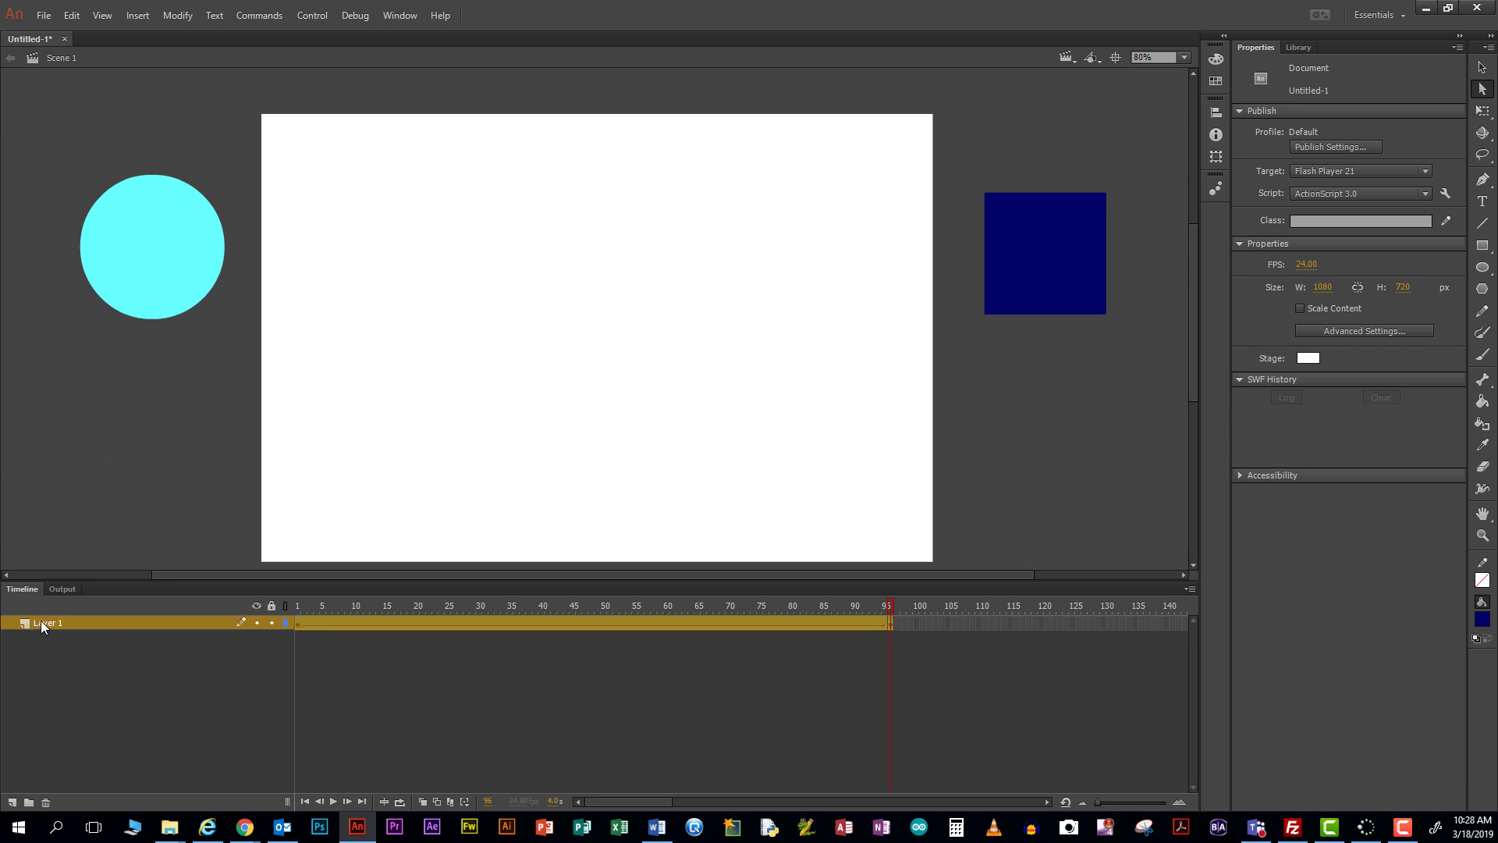
pyautogui.write('Ball to')
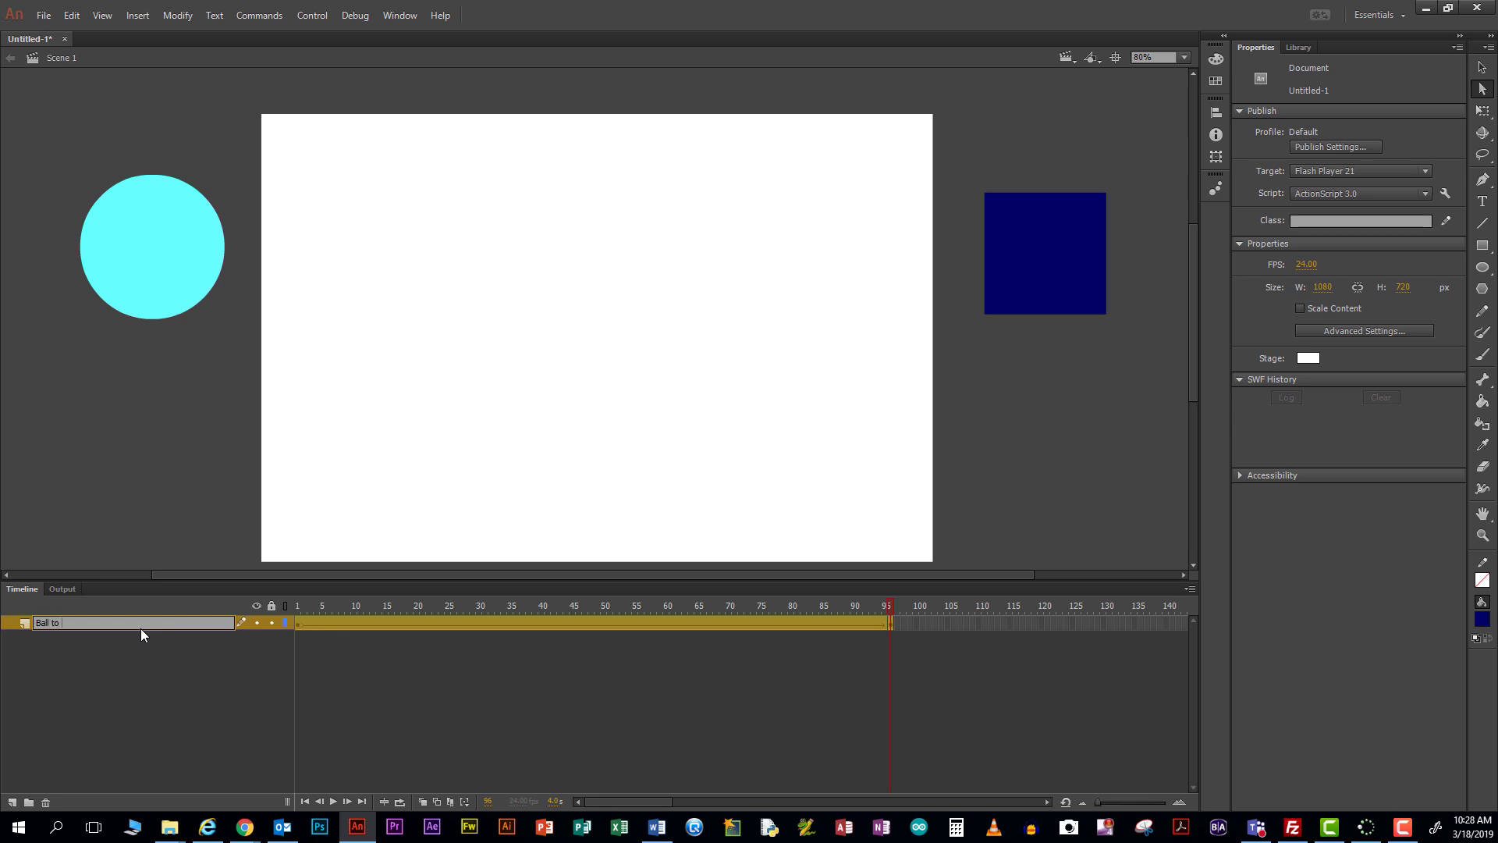
pyautogui.write(' Square')
# - Commit the 'Ball to Square' layer name by clicking a frame in the Timeline
pyautogui.click(888, 621)
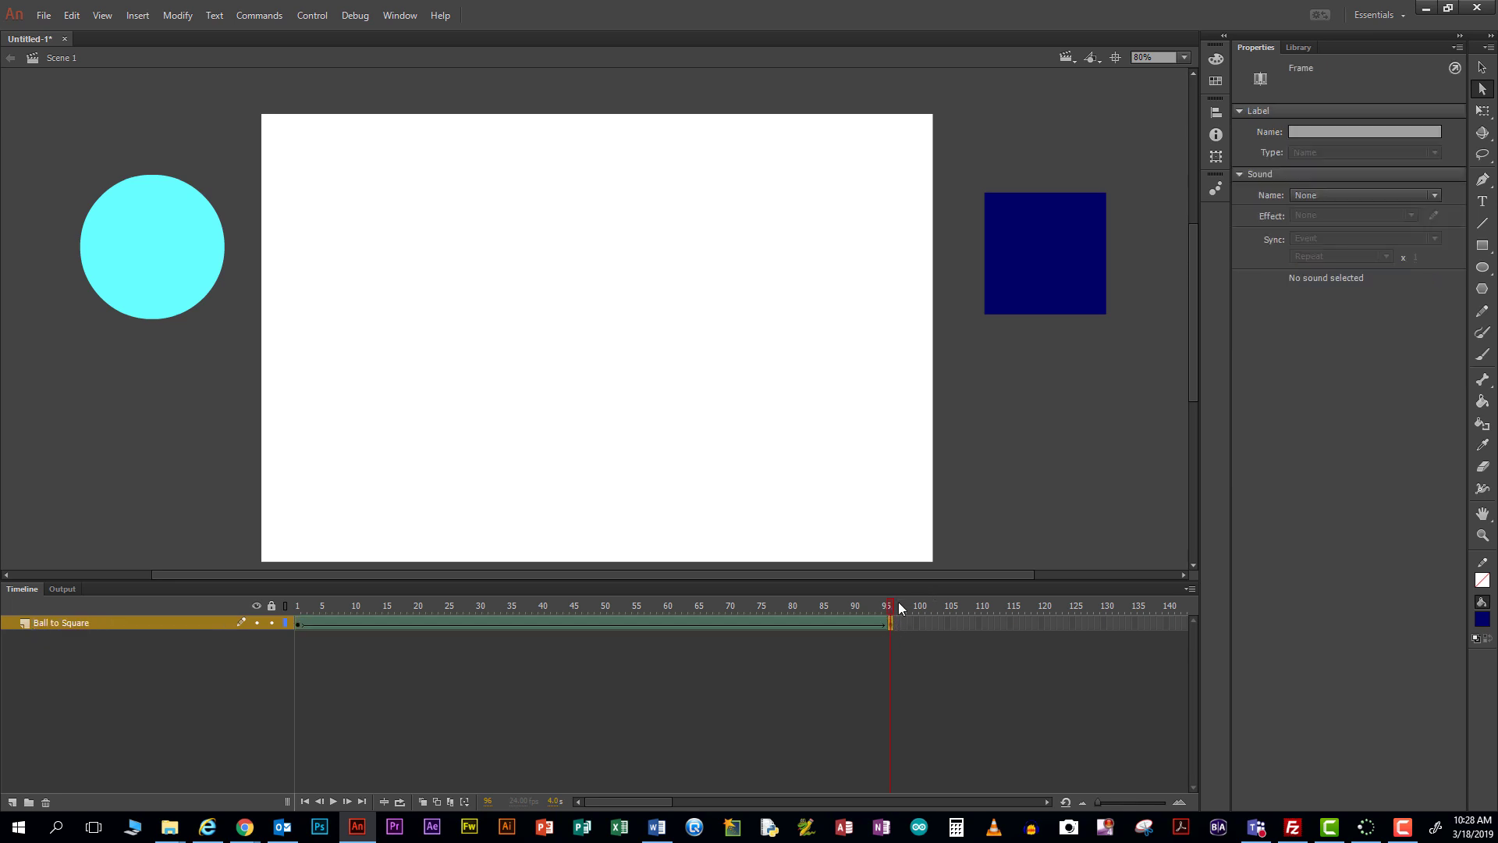
pyautogui.moveTo(607, 802); pyautogui.dragTo(668, 812)
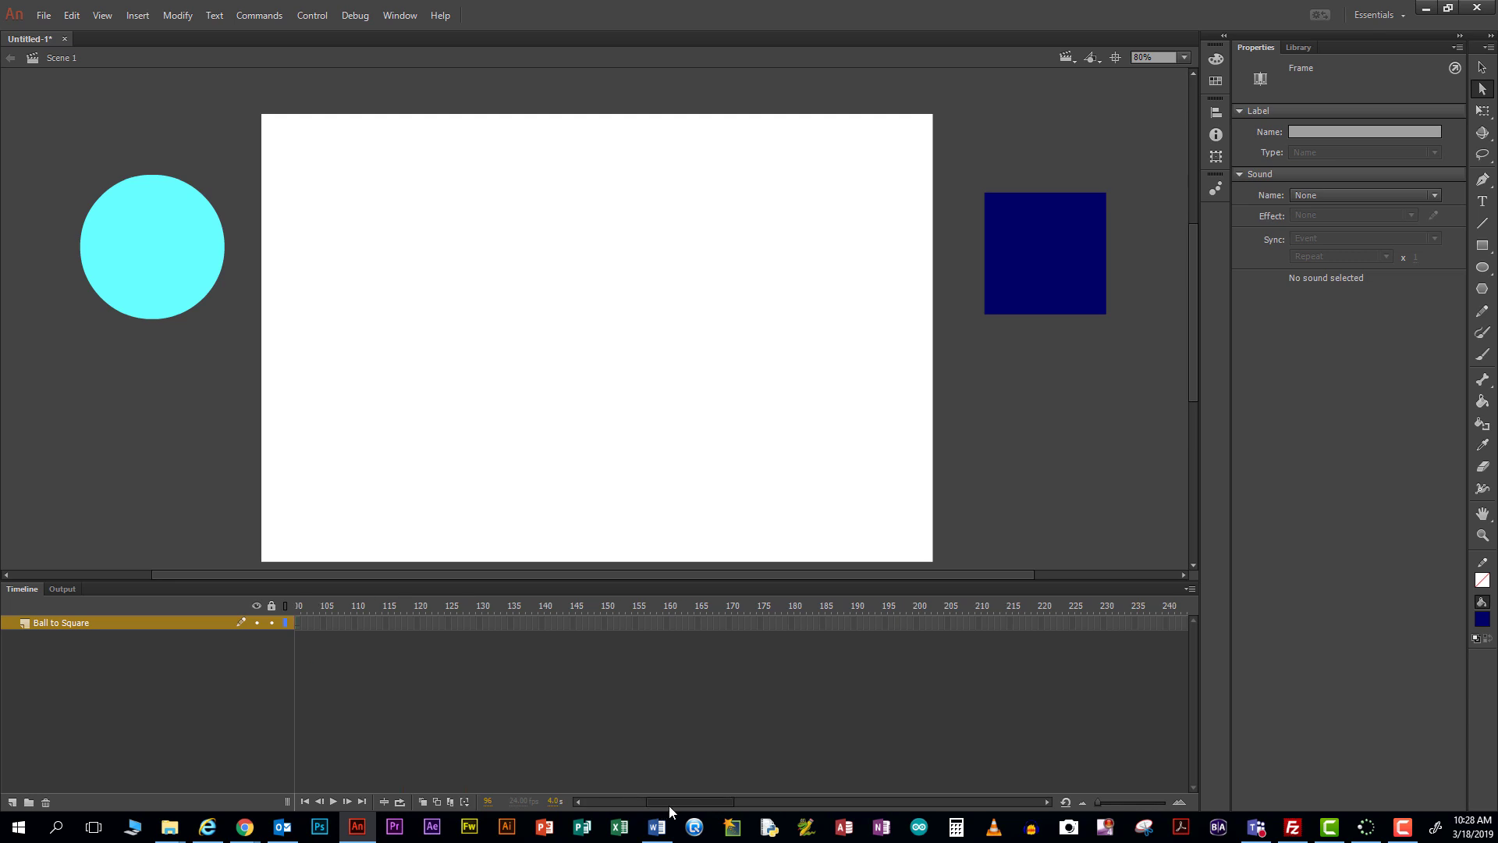
# - Insert a keyframe at frame 240 on the Ball to Square layer and select the PolyStar tool
pyautogui.click(1171, 623)
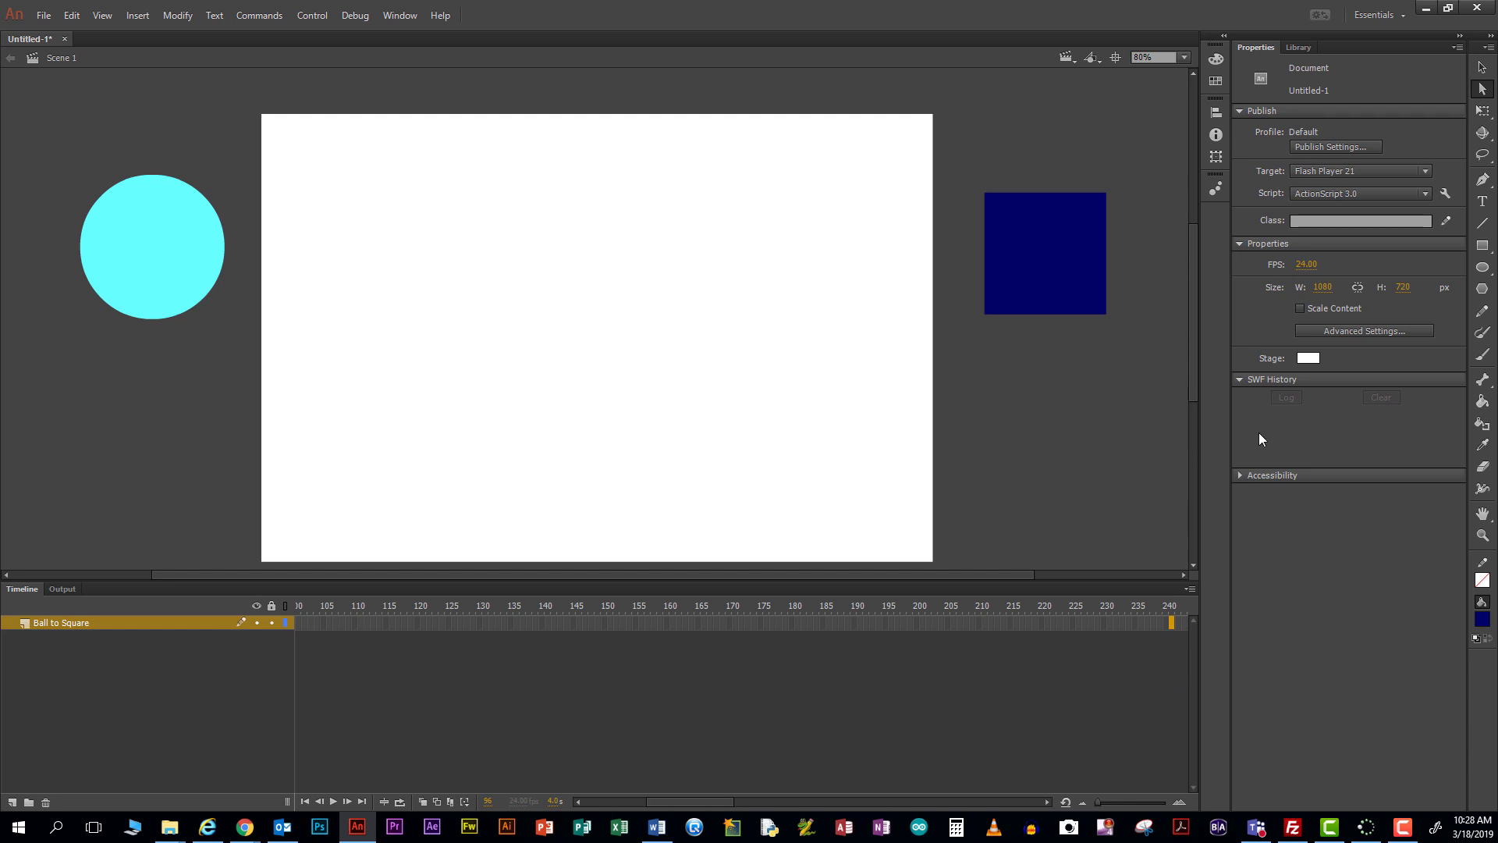
pyautogui.moveTo(1192, 334); pyautogui.dragTo(1193, 356)
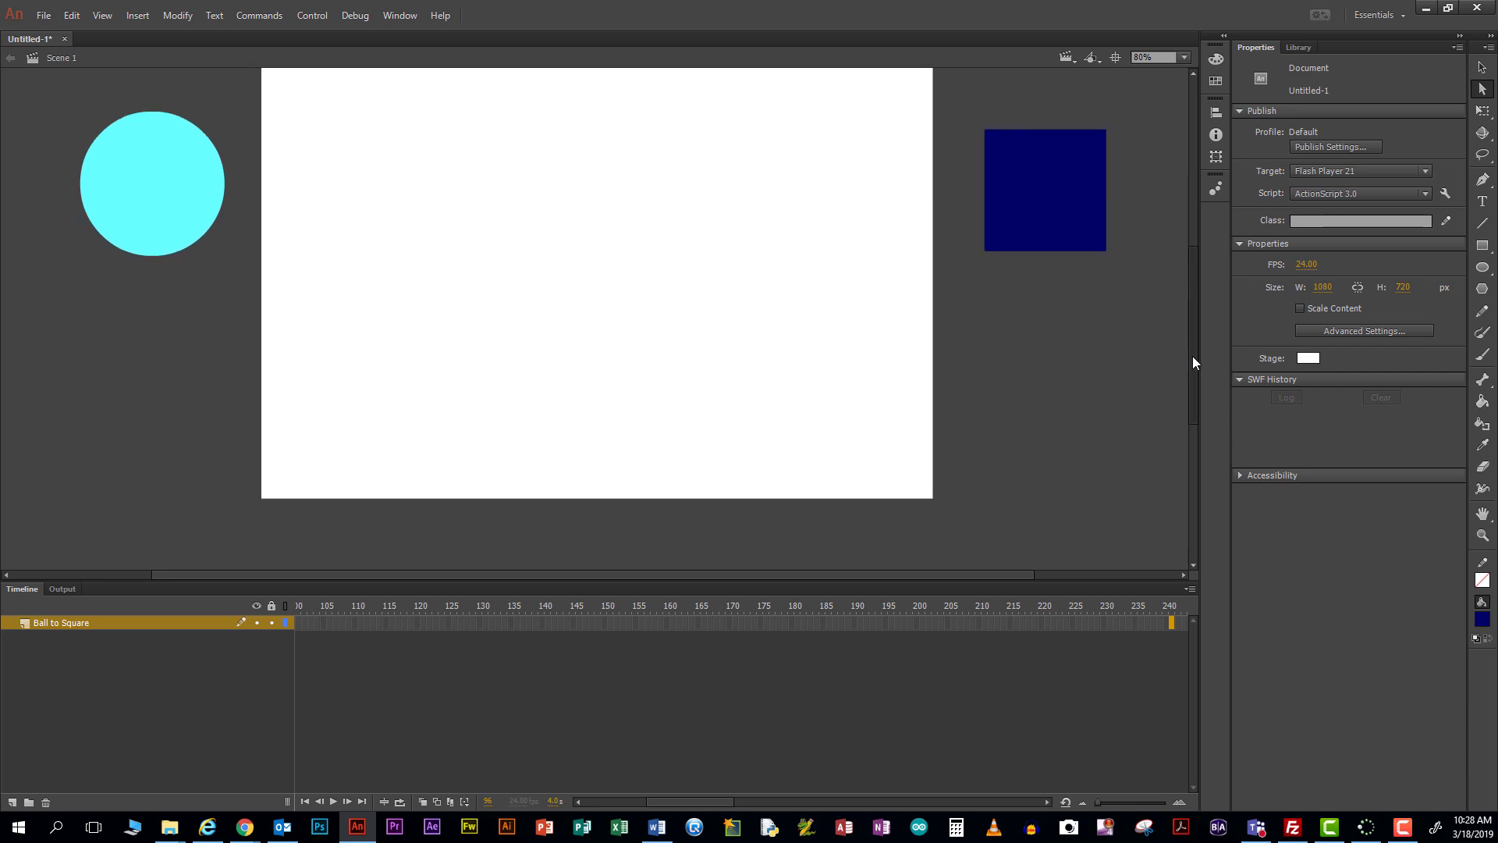
pyautogui.rightClick(1171, 623)
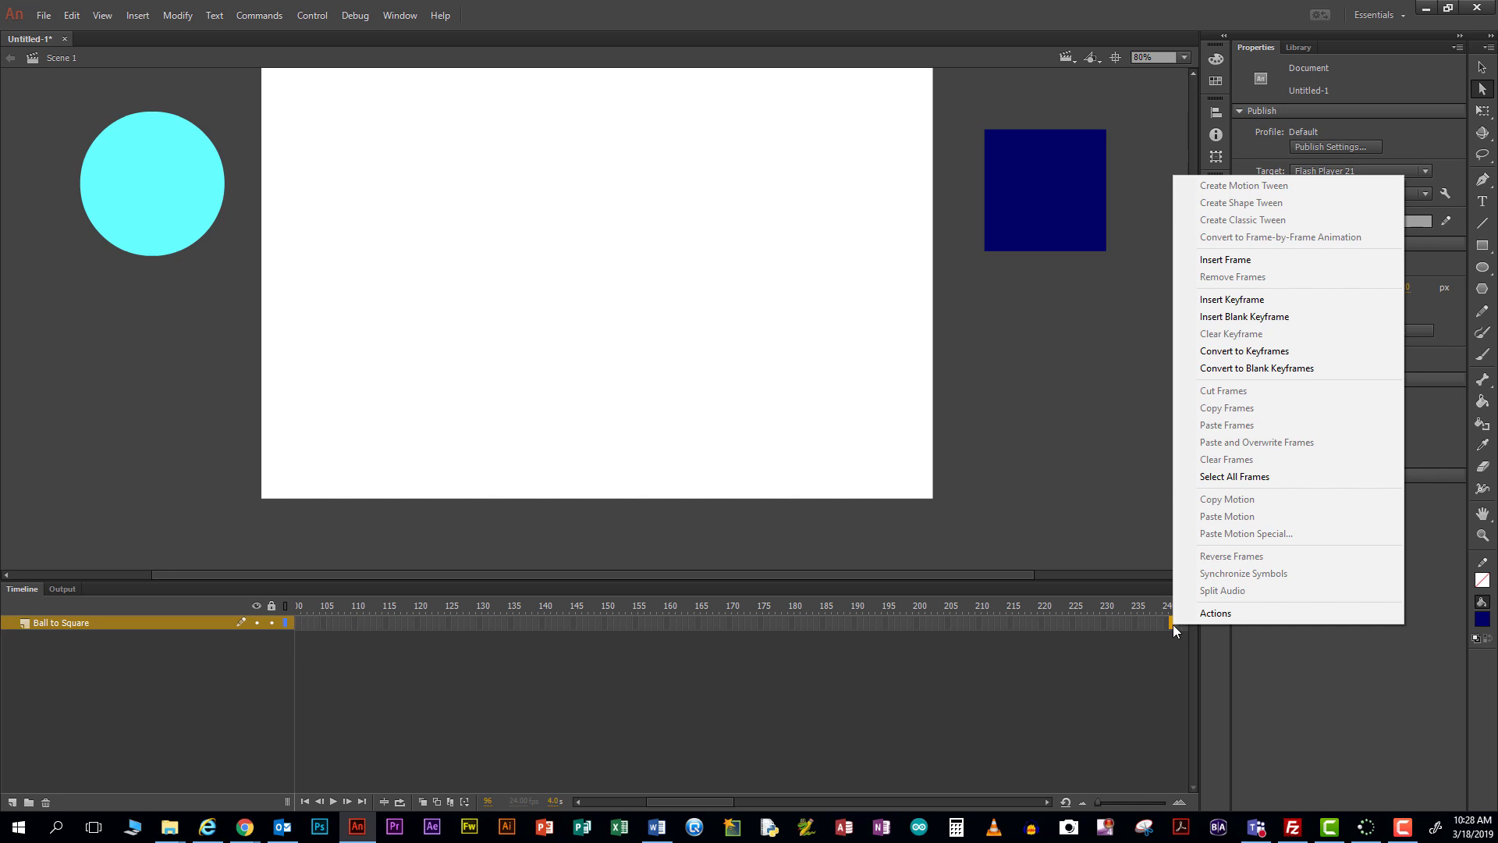
pyautogui.click(1294, 300)
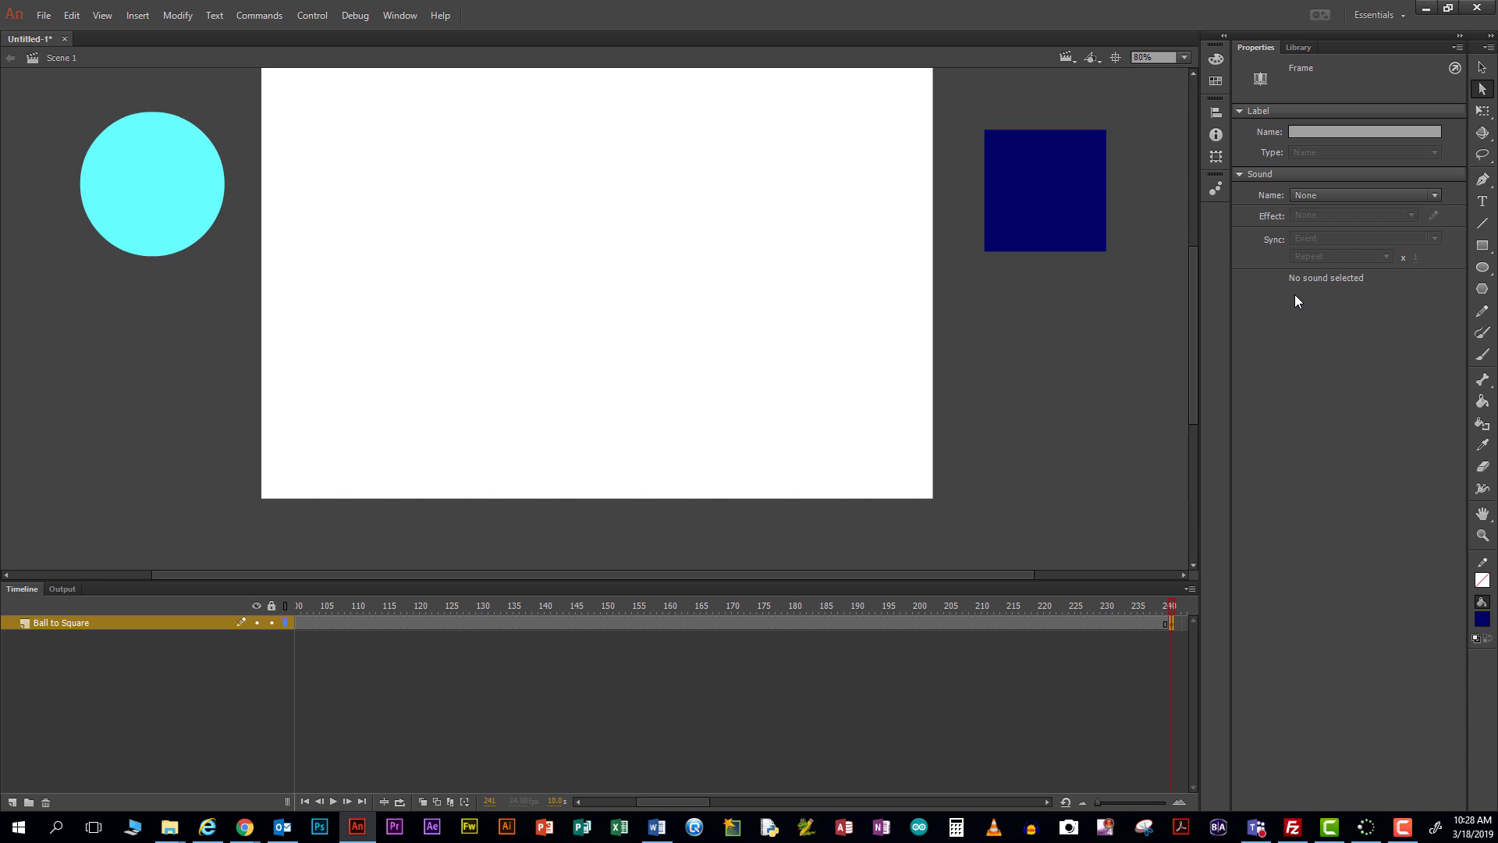
pyautogui.click(1481, 291)
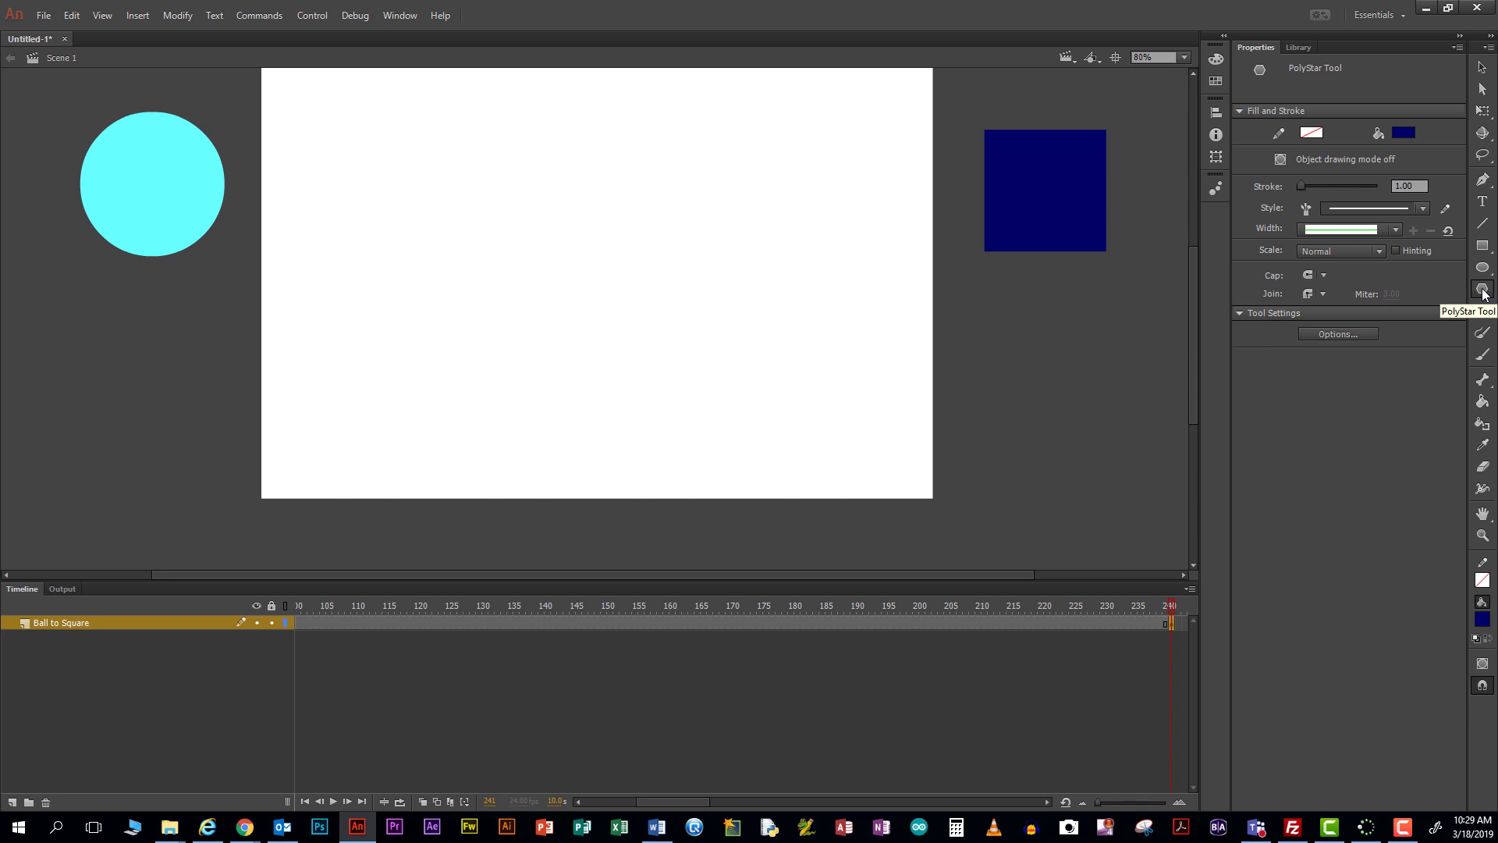
# - Set the PolyStar tool options to star style with 15 sides and 0.50 point size
pyautogui.click(1379, 250)
pyautogui.click(1379, 250)
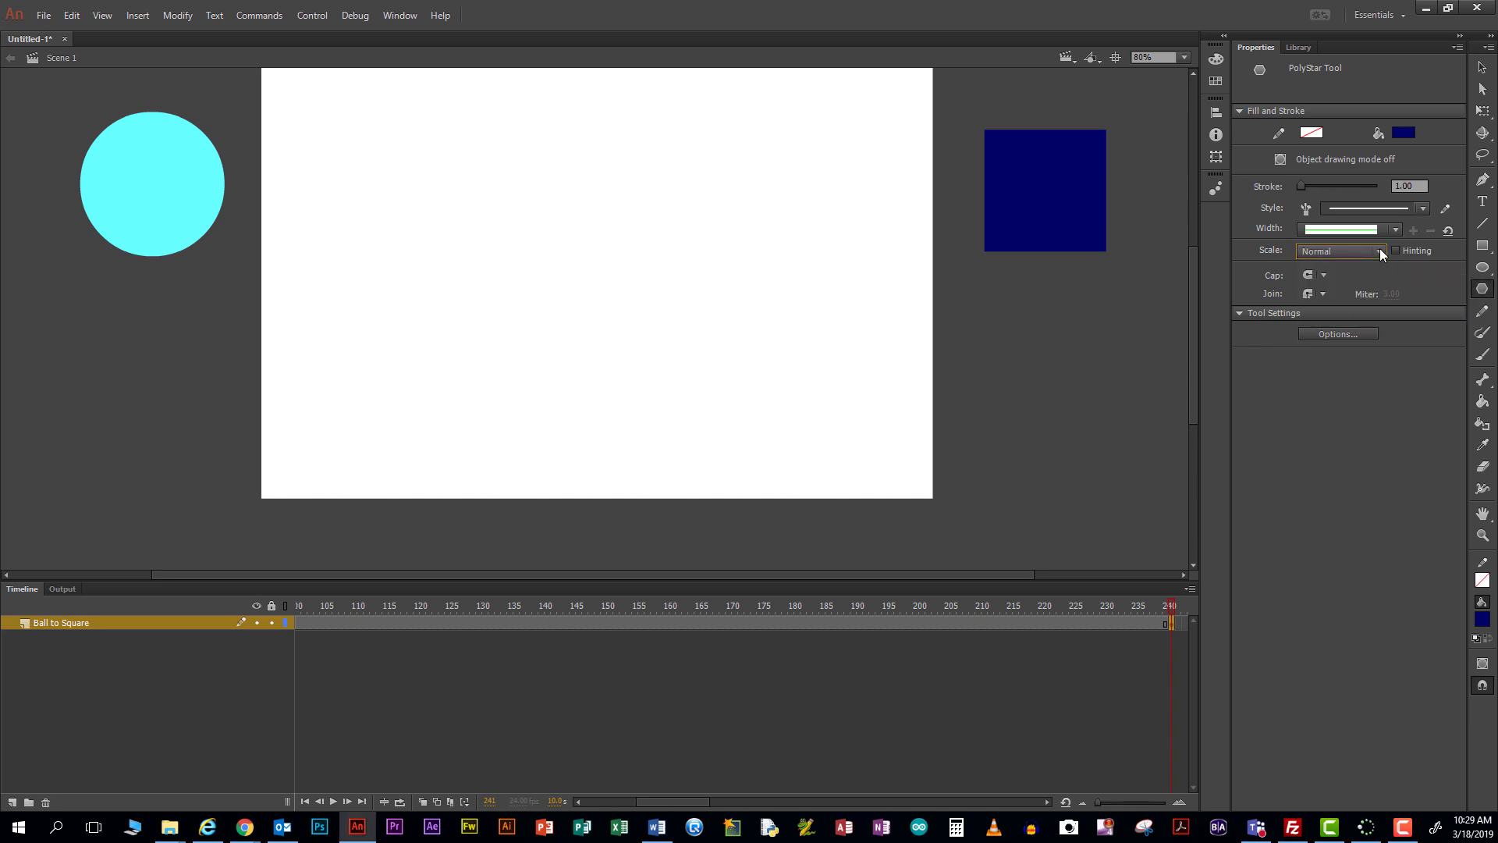
pyautogui.click(1358, 337)
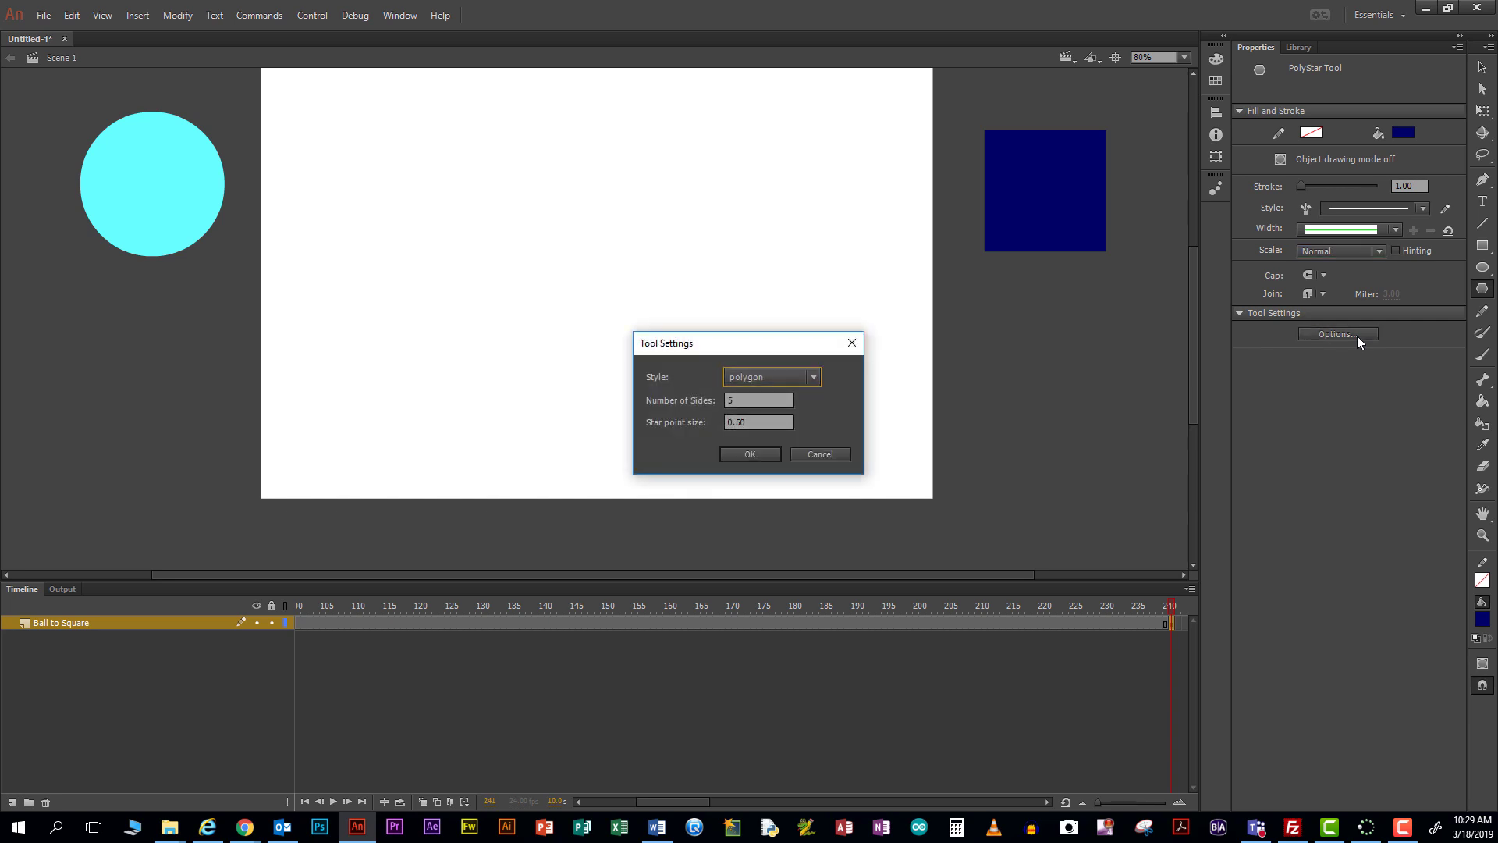
pyautogui.click(813, 377)
pyautogui.click(756, 415)
pyautogui.click(746, 399)
pyautogui.doubleClick(729, 400)
pyautogui.write('15')
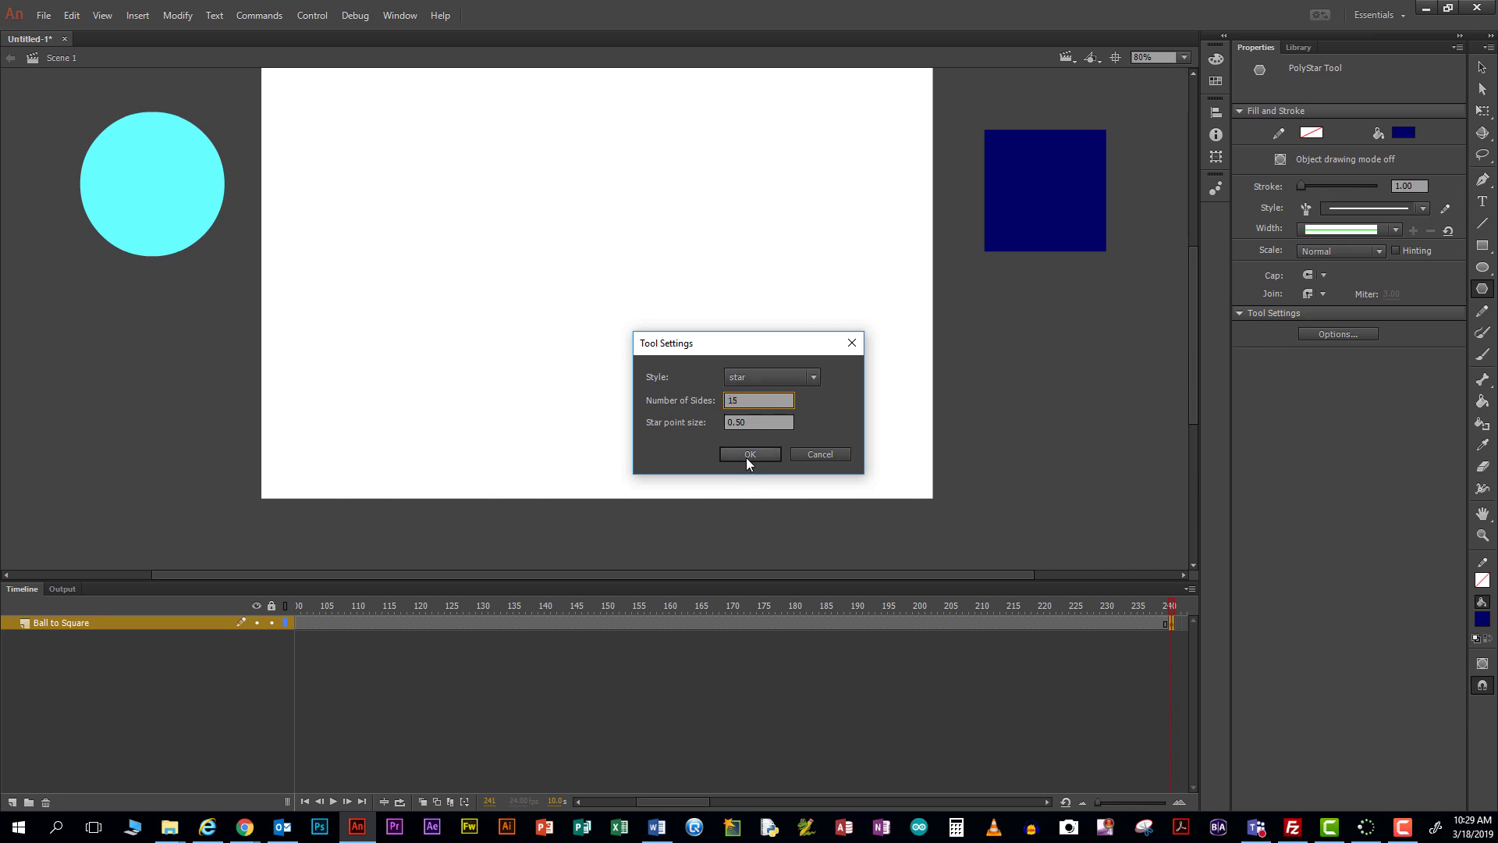
pyautogui.click(749, 454)
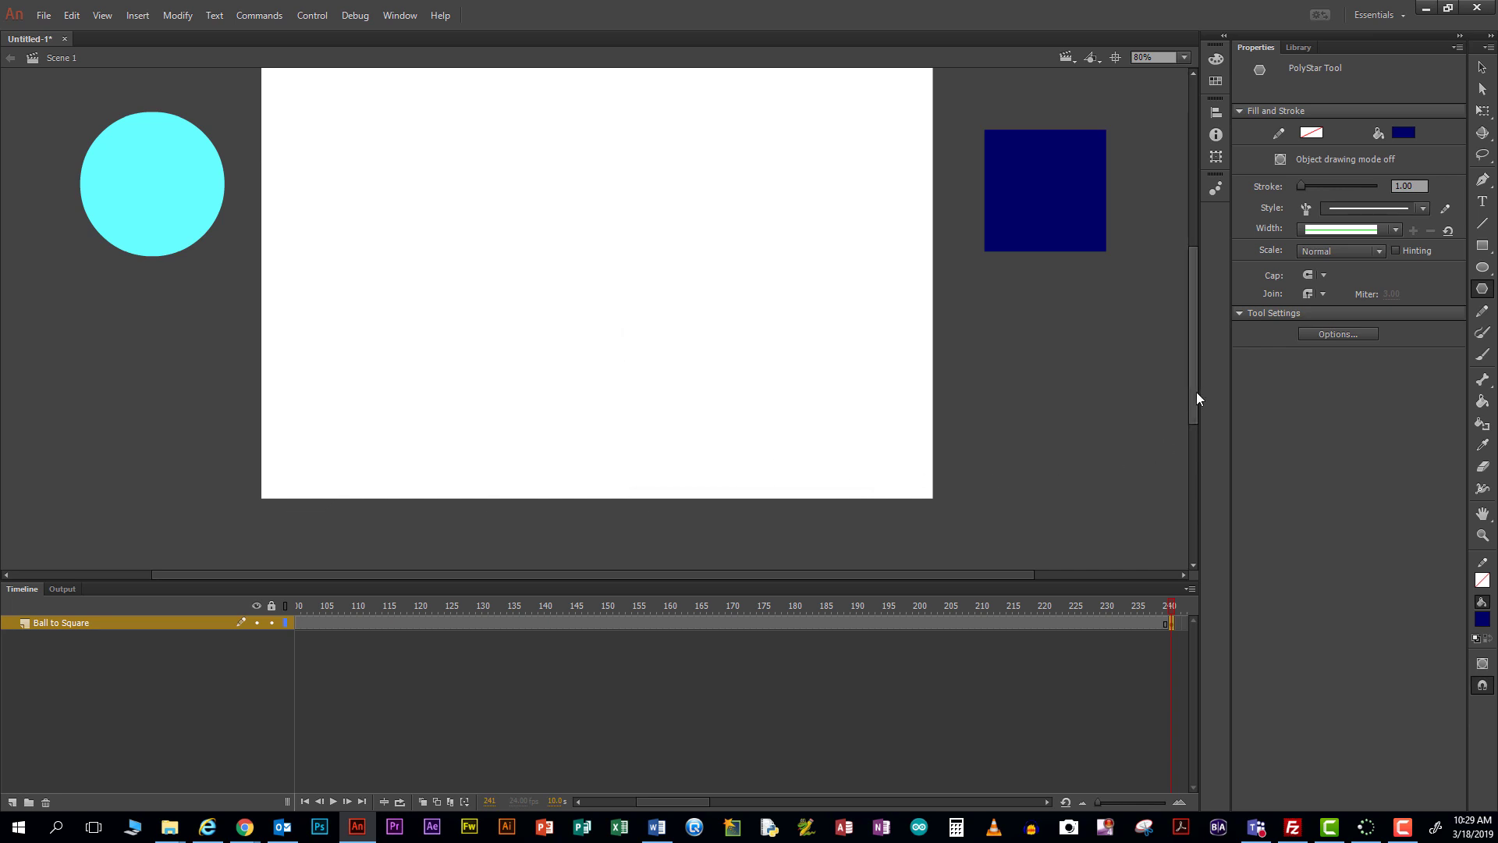
pyautogui.moveTo(1196, 392); pyautogui.dragTo(1195, 407)
# - Choose red #FF0000 as fill and draw a 15-point star on the pasteboard left of the stage
pyautogui.click(1404, 133)
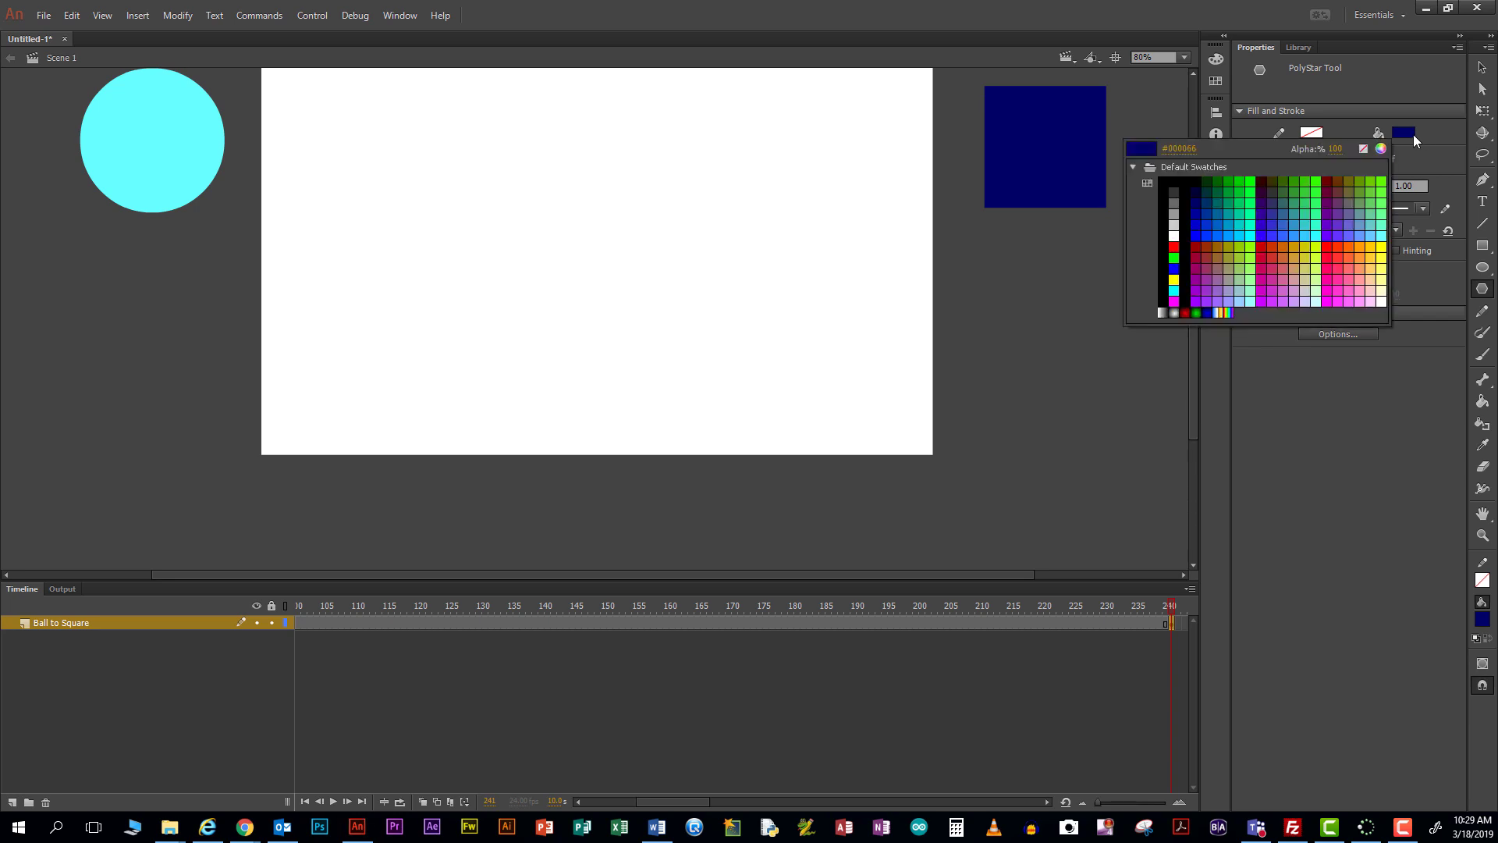
pyautogui.click(1174, 245)
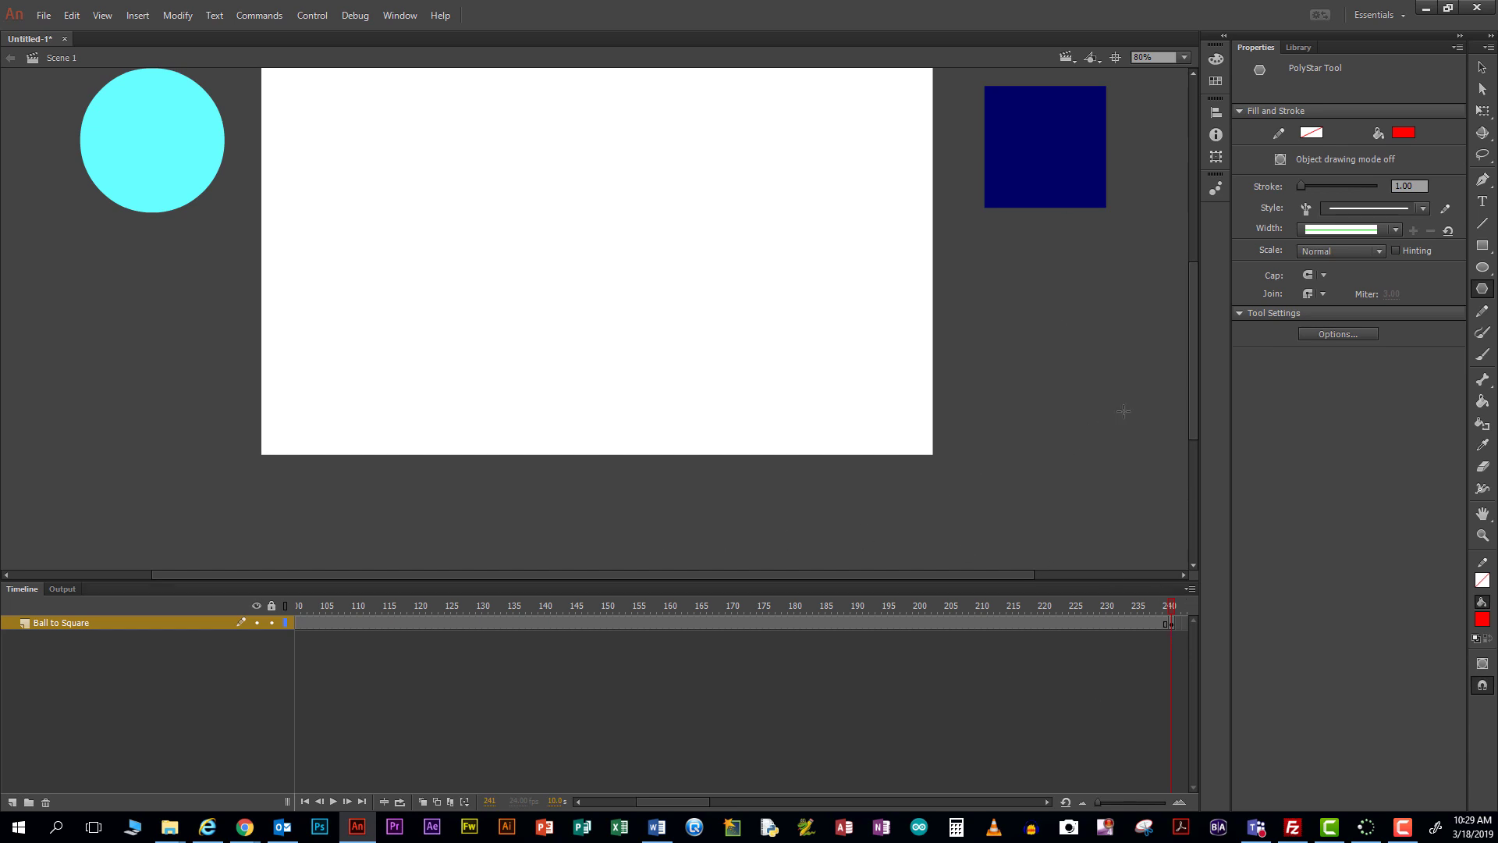
pyautogui.moveTo(1193, 387); pyautogui.dragTo(1122, 421)
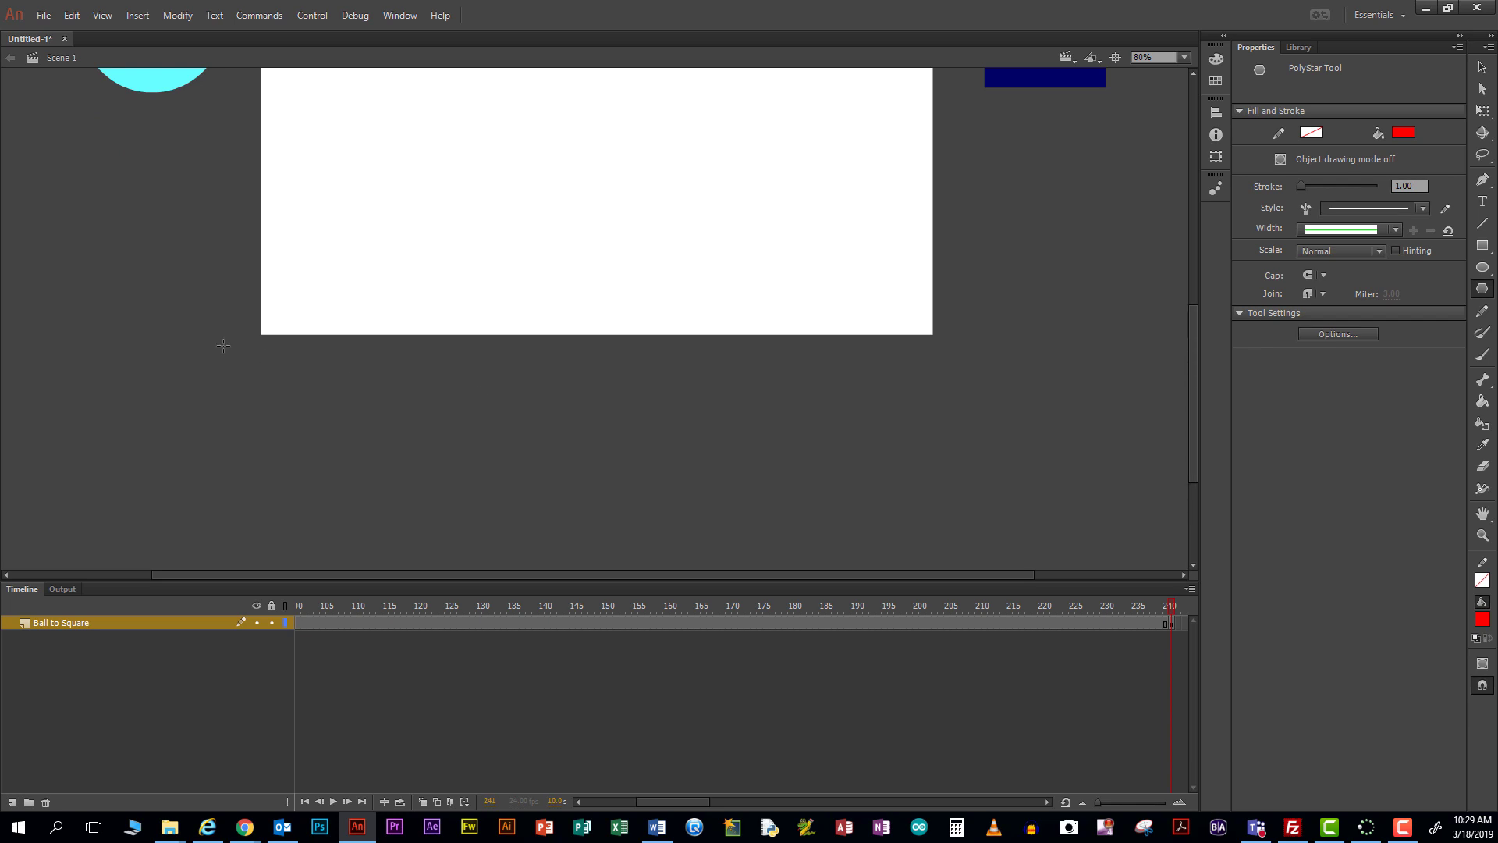
pyautogui.moveTo(115, 325); pyautogui.dragTo(176, 393)
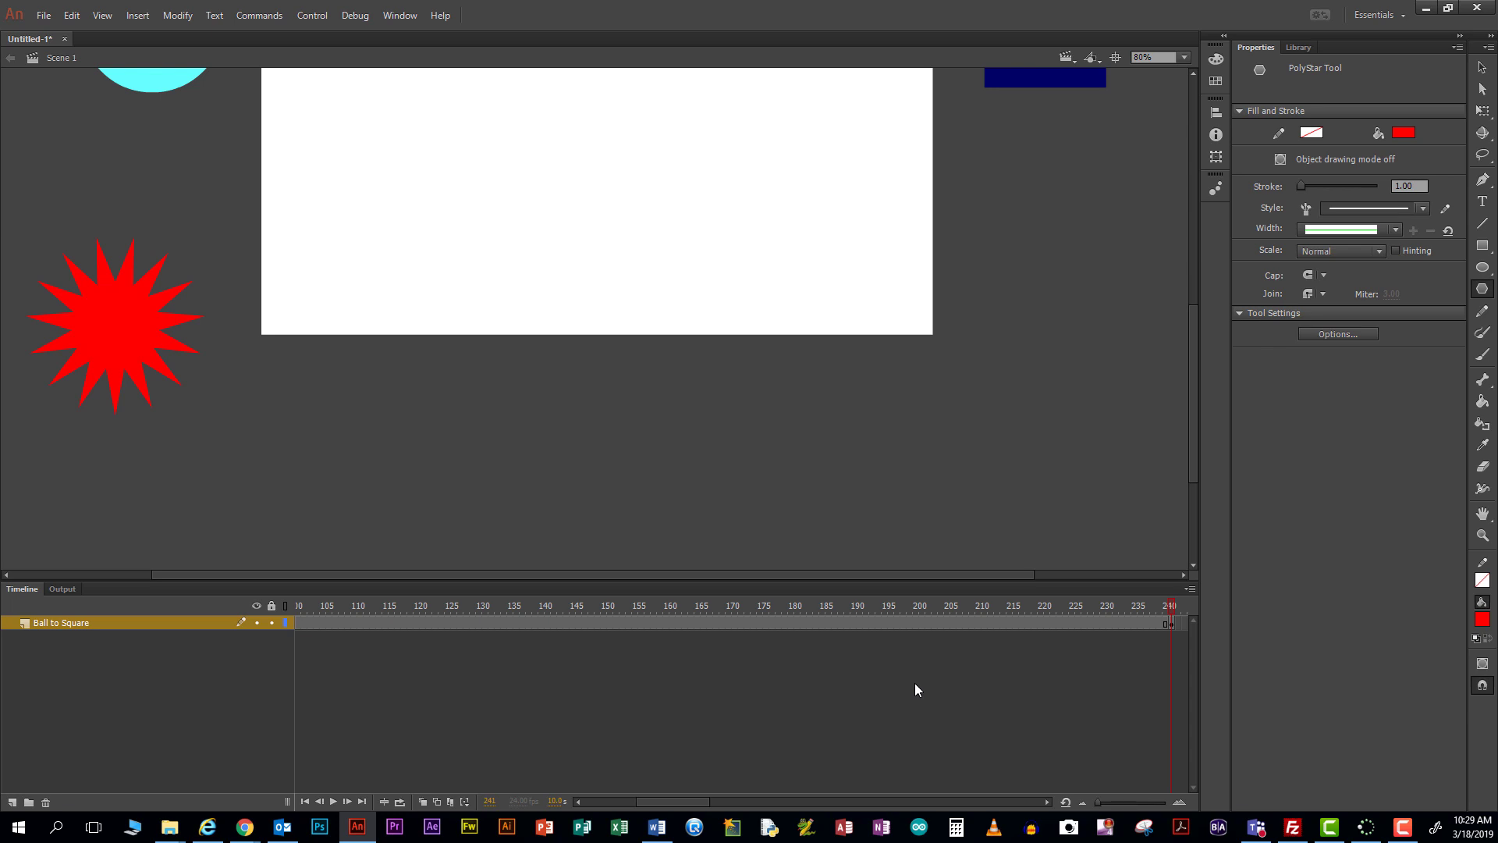
pyautogui.rightClick(882, 621)
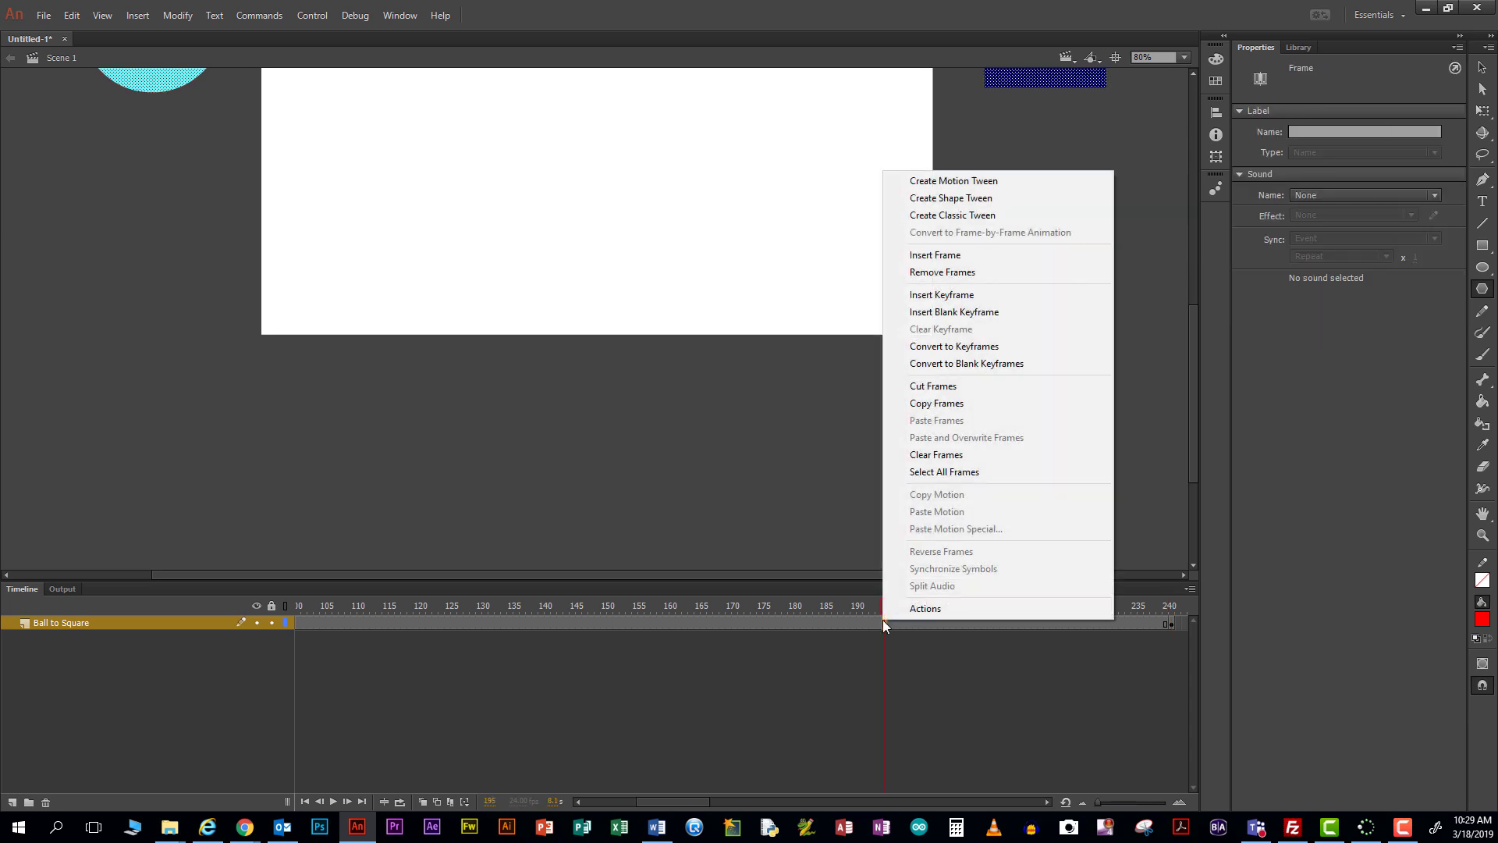
# - Create a shape tween from frame 96 to 240 on the Ball to Square layer and scrub to preview
pyautogui.click(951, 201)
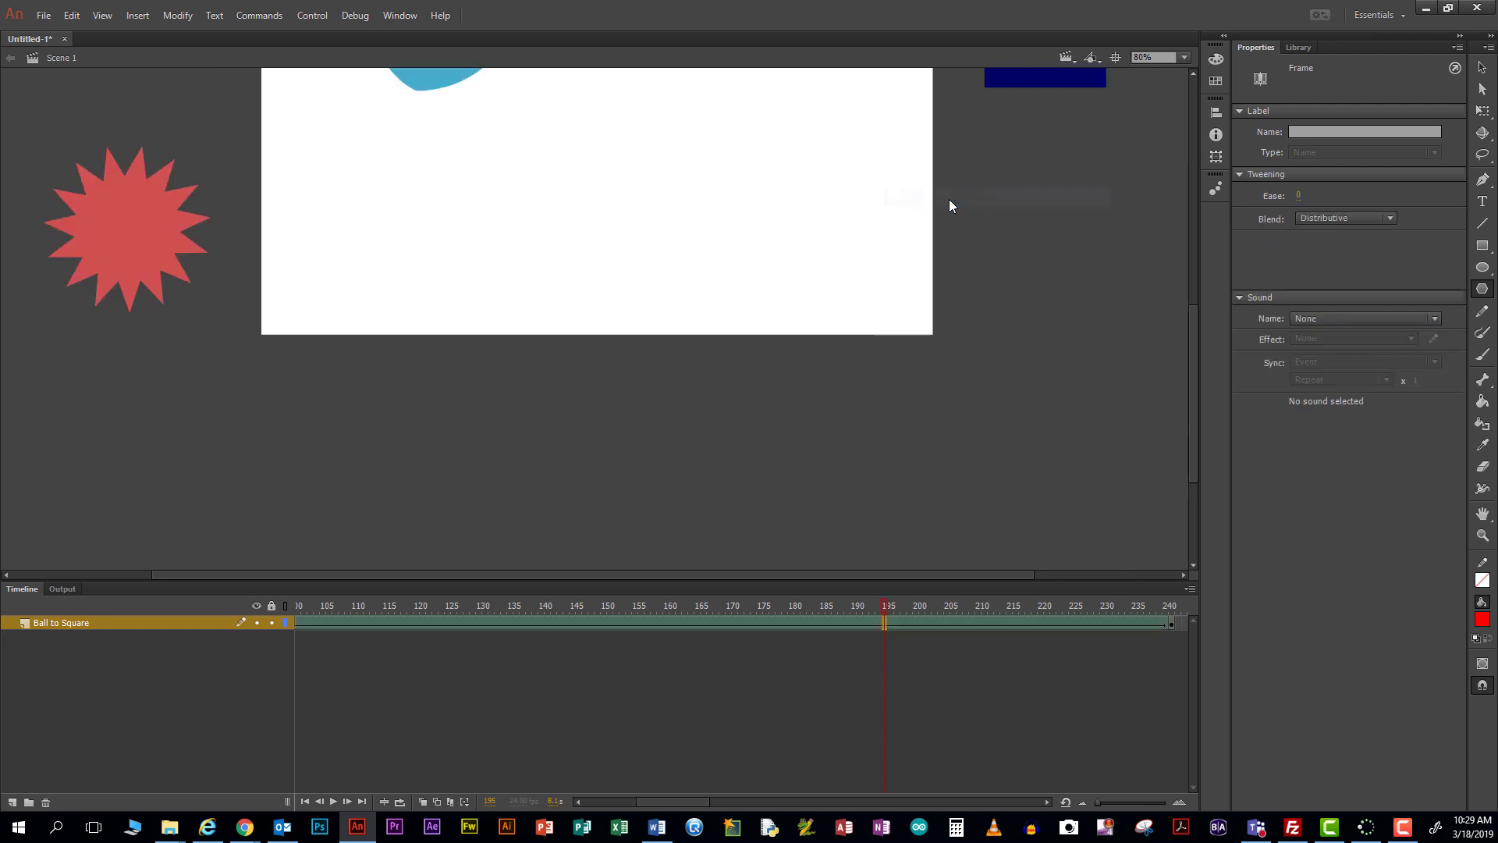
pyautogui.moveTo(891, 612); pyautogui.dragTo(94, 638)
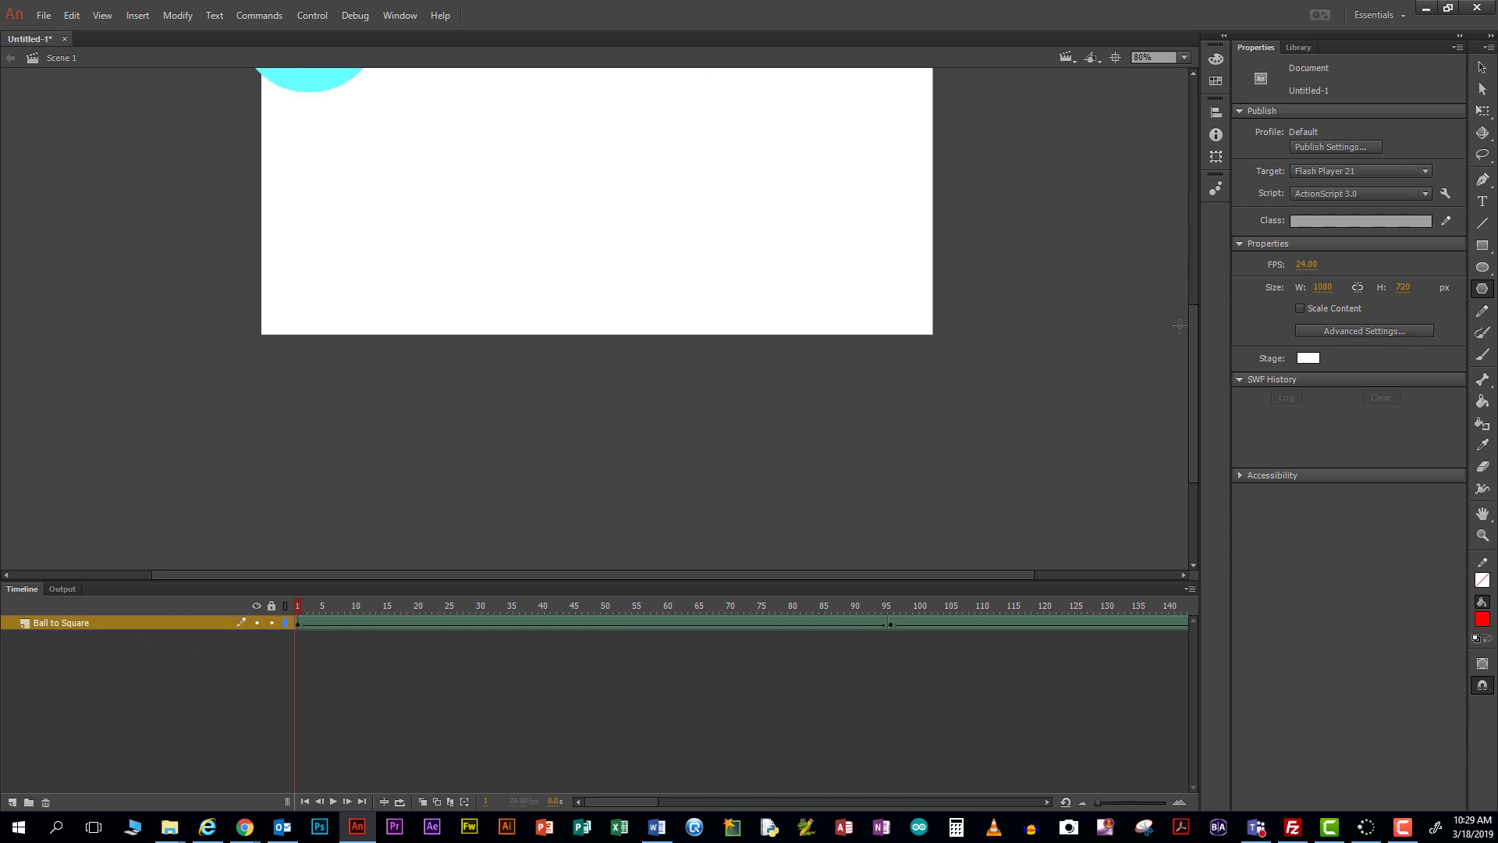
pyautogui.moveTo(1190, 359); pyautogui.dragTo(1195, 293)
# - Play the animation, then select the red star's outline points with the Subselection tool
pyautogui.press('Return')
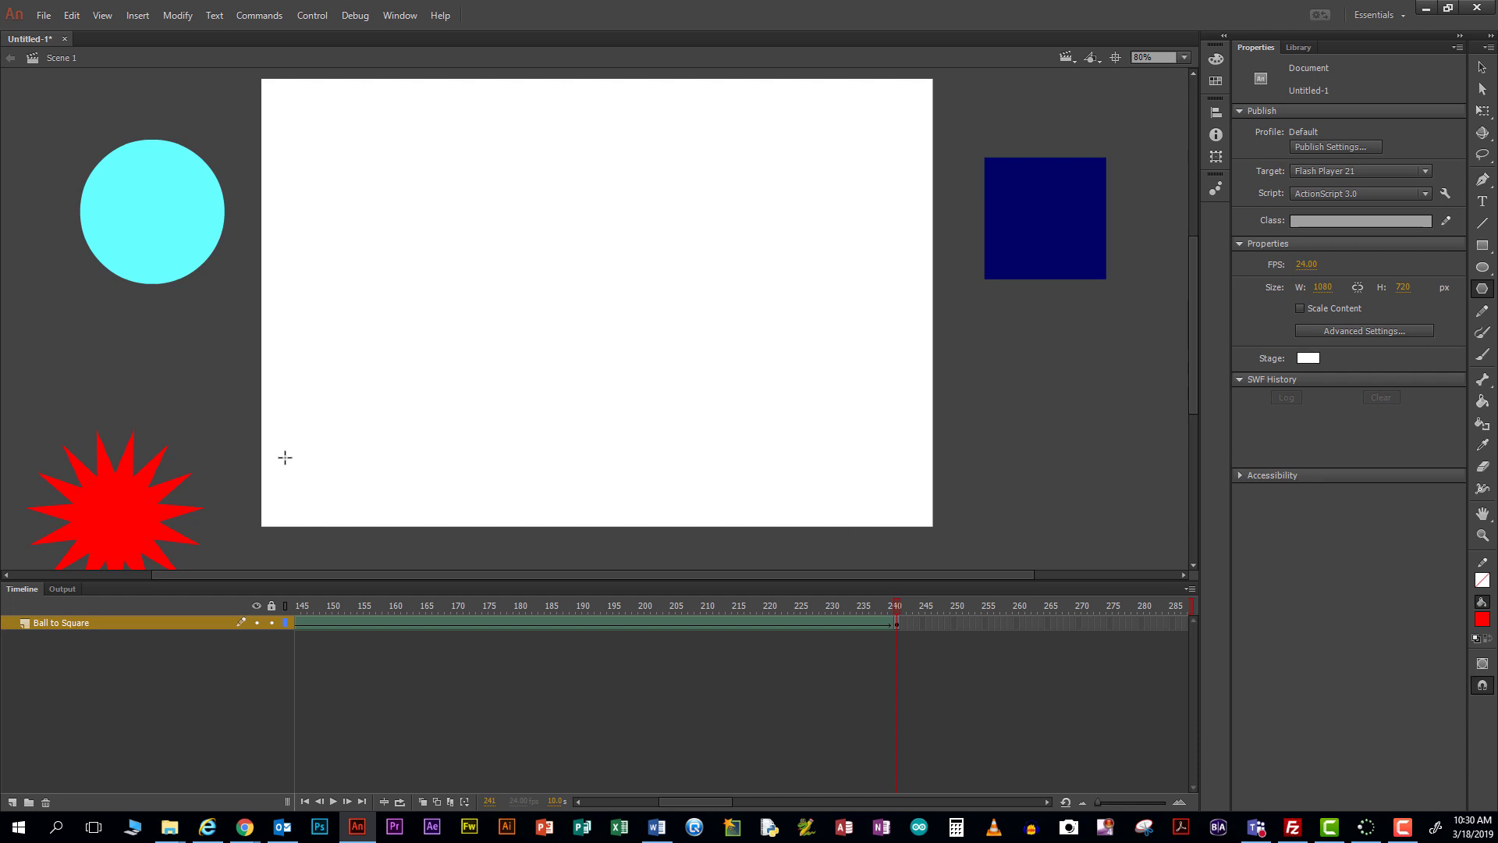
pyautogui.click(1482, 89)
pyautogui.moveTo(121, 508); pyautogui.dragTo(578, 461)
pyautogui.moveTo(119, 507); pyautogui.dragTo(274, 480)
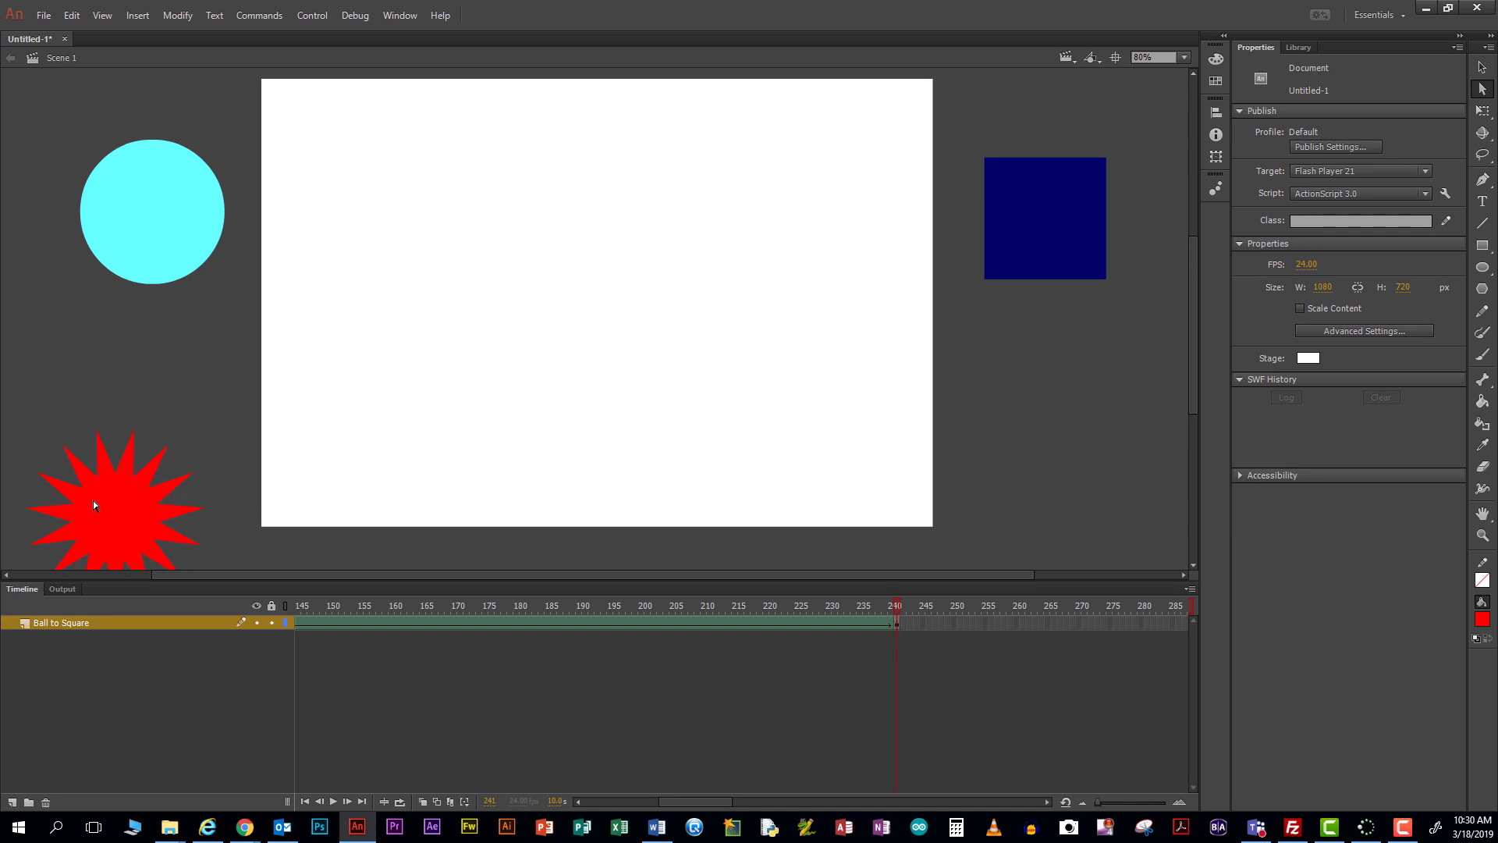
# - Drag the red star right to sit beneath the navy square and preview the tween's end
pyautogui.press('v')
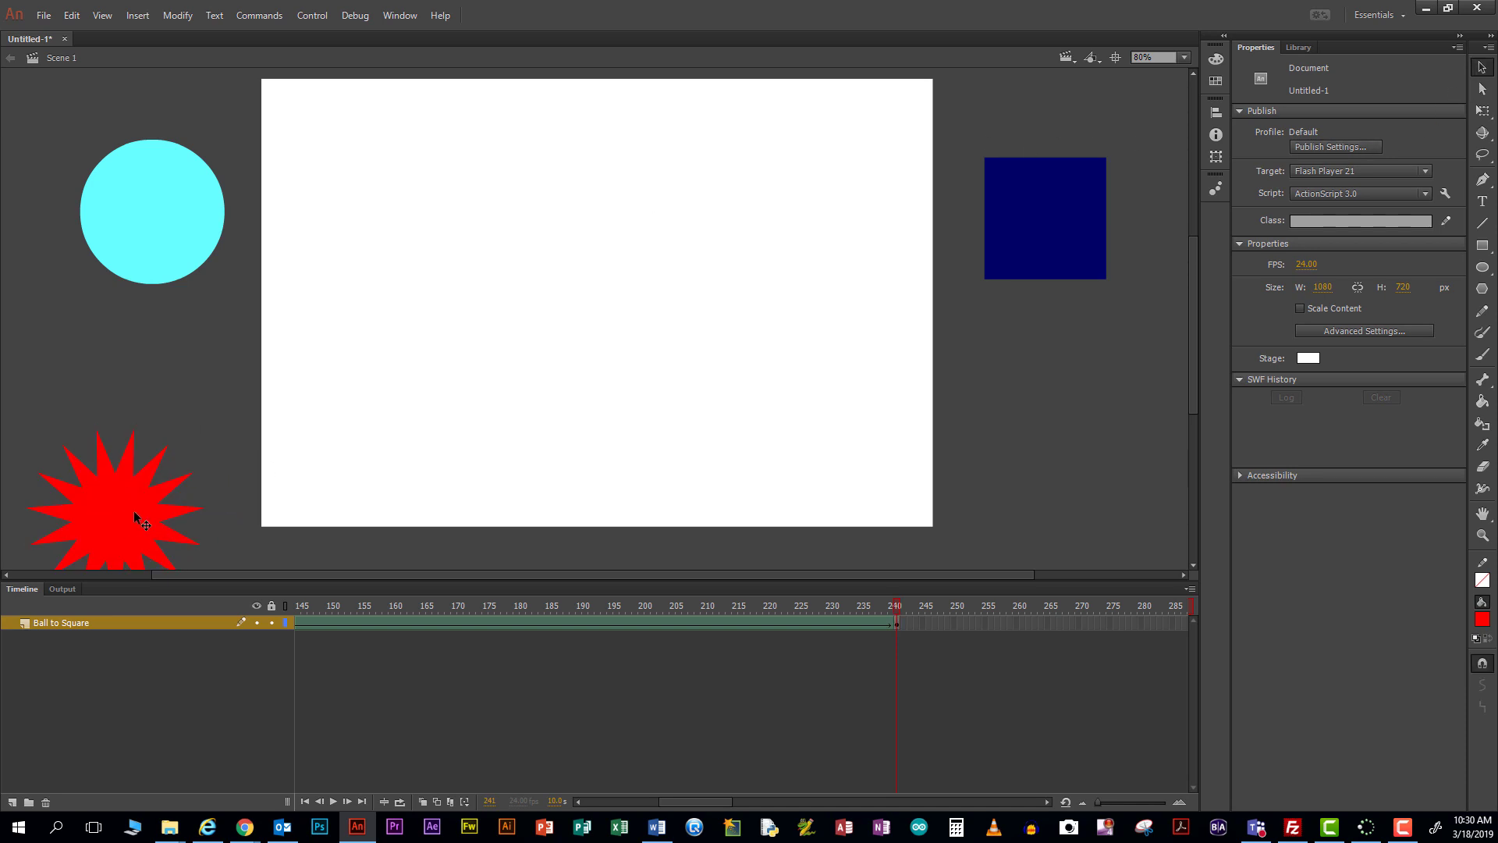
pyautogui.click(123, 523)
pyautogui.moveTo(124, 525); pyautogui.dragTo(1073, 468)
pyautogui.moveTo(895, 605); pyautogui.dragTo(793, 640)
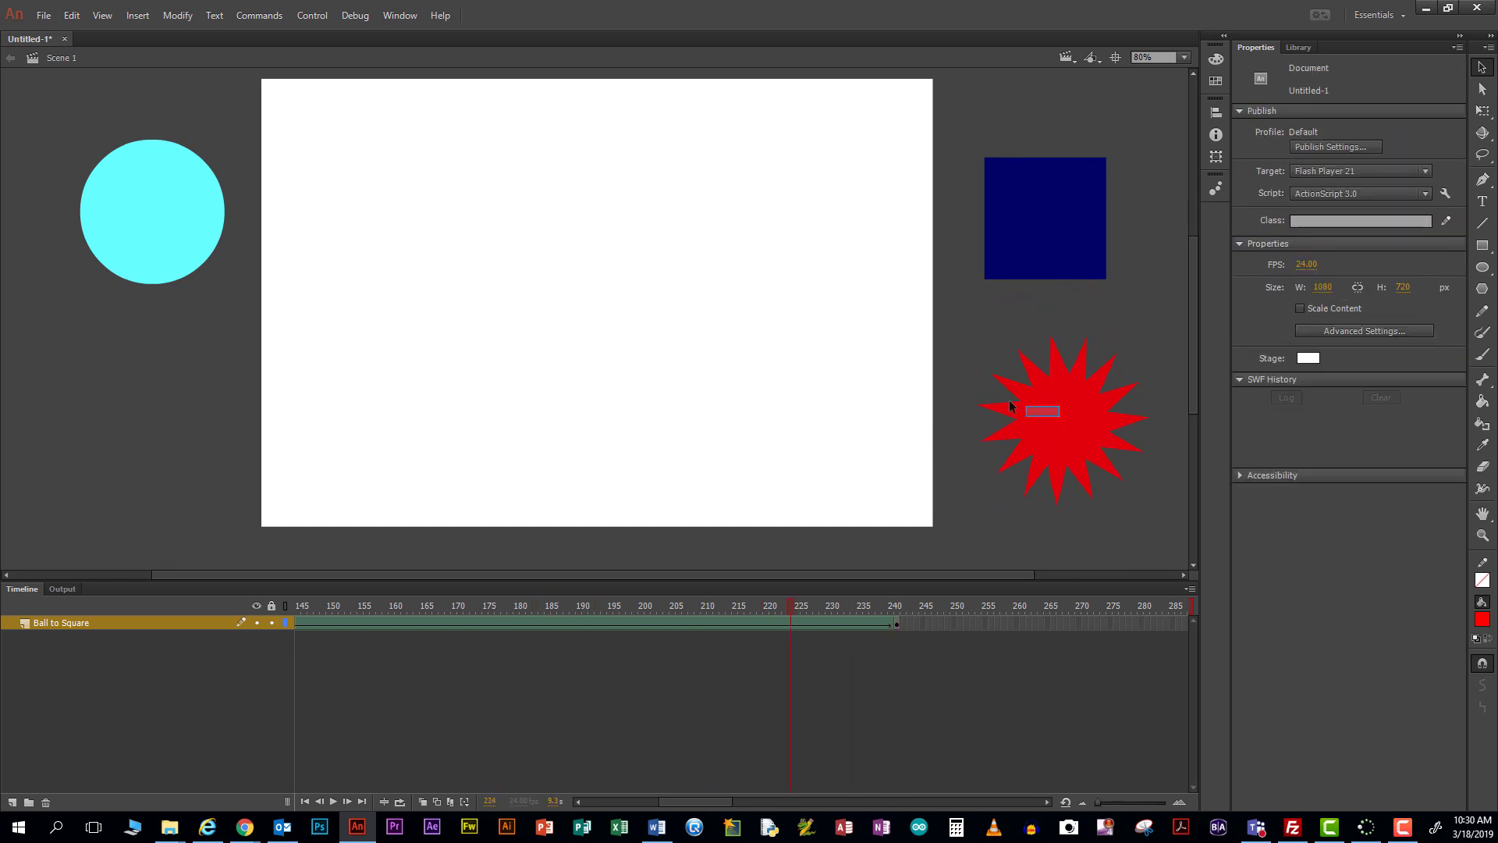
pyautogui.click(1481, 89)
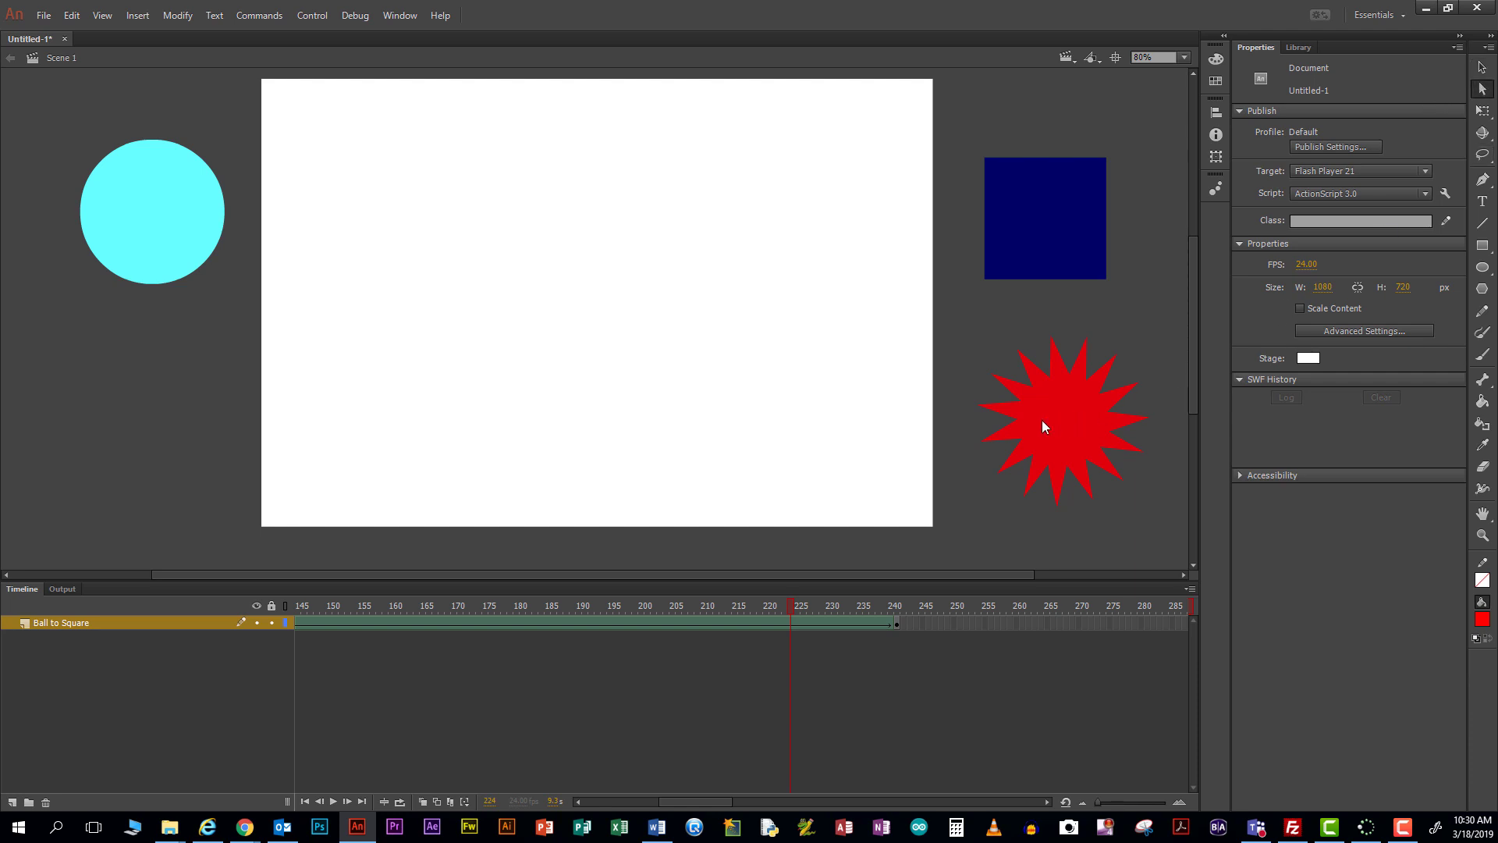
pyautogui.press('Return')
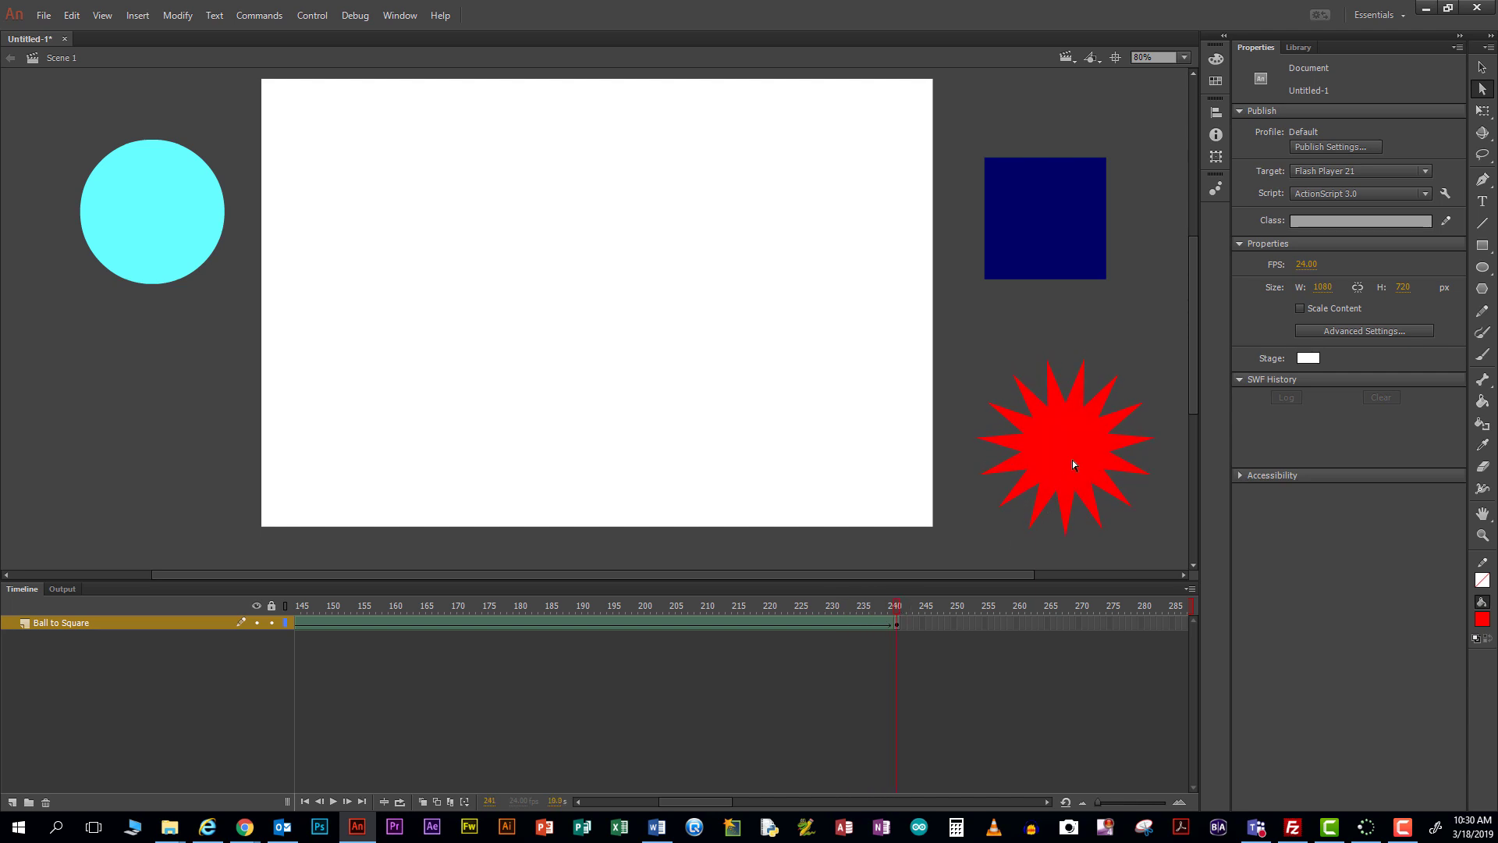
pyautogui.moveTo(1075, 448); pyautogui.dragTo(872, 445)
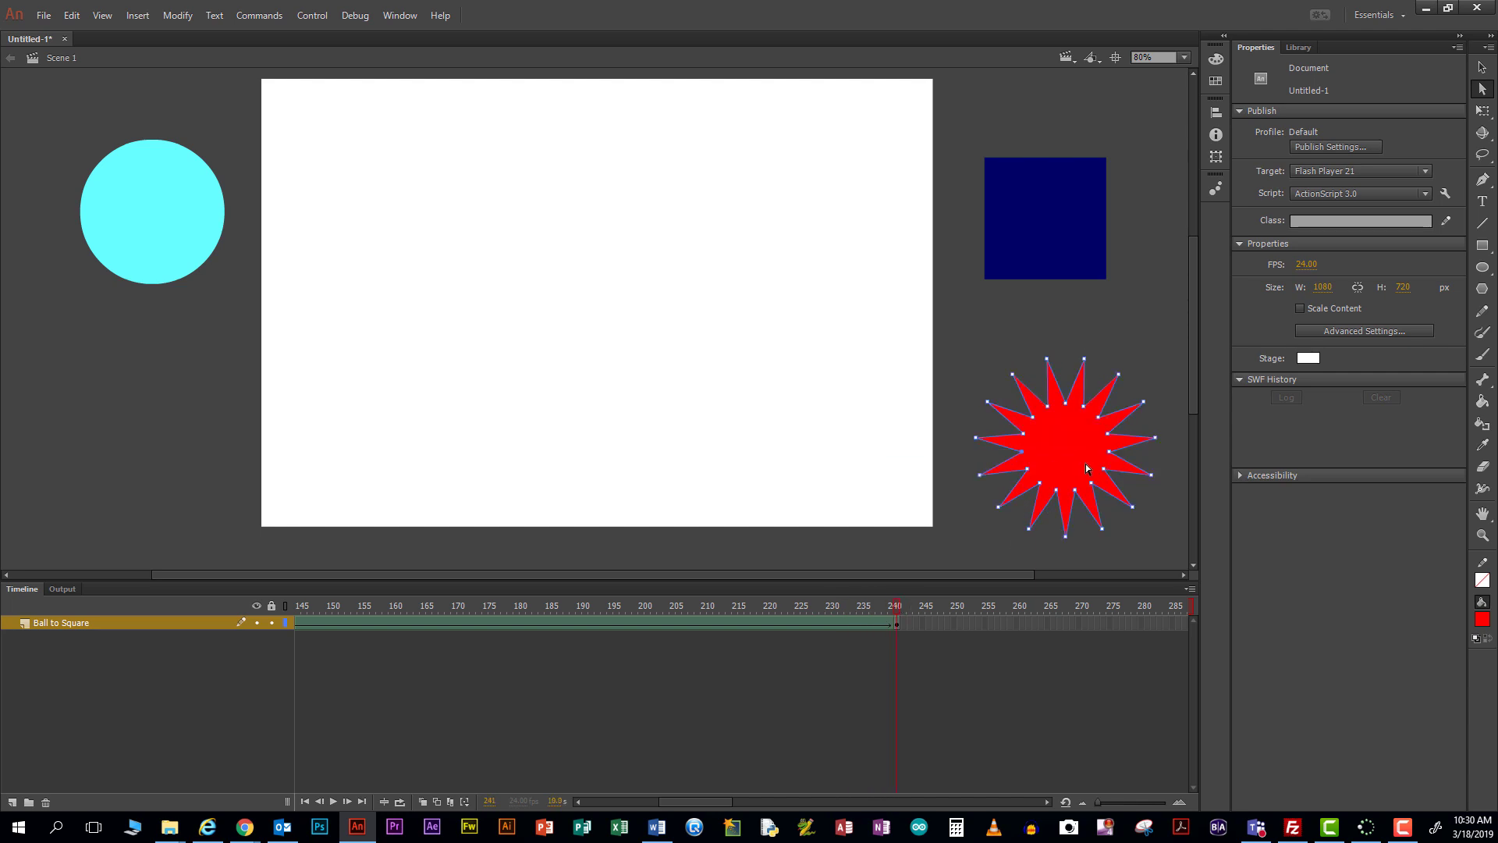
pyautogui.moveTo(1069, 459); pyautogui.dragTo(842, 397)
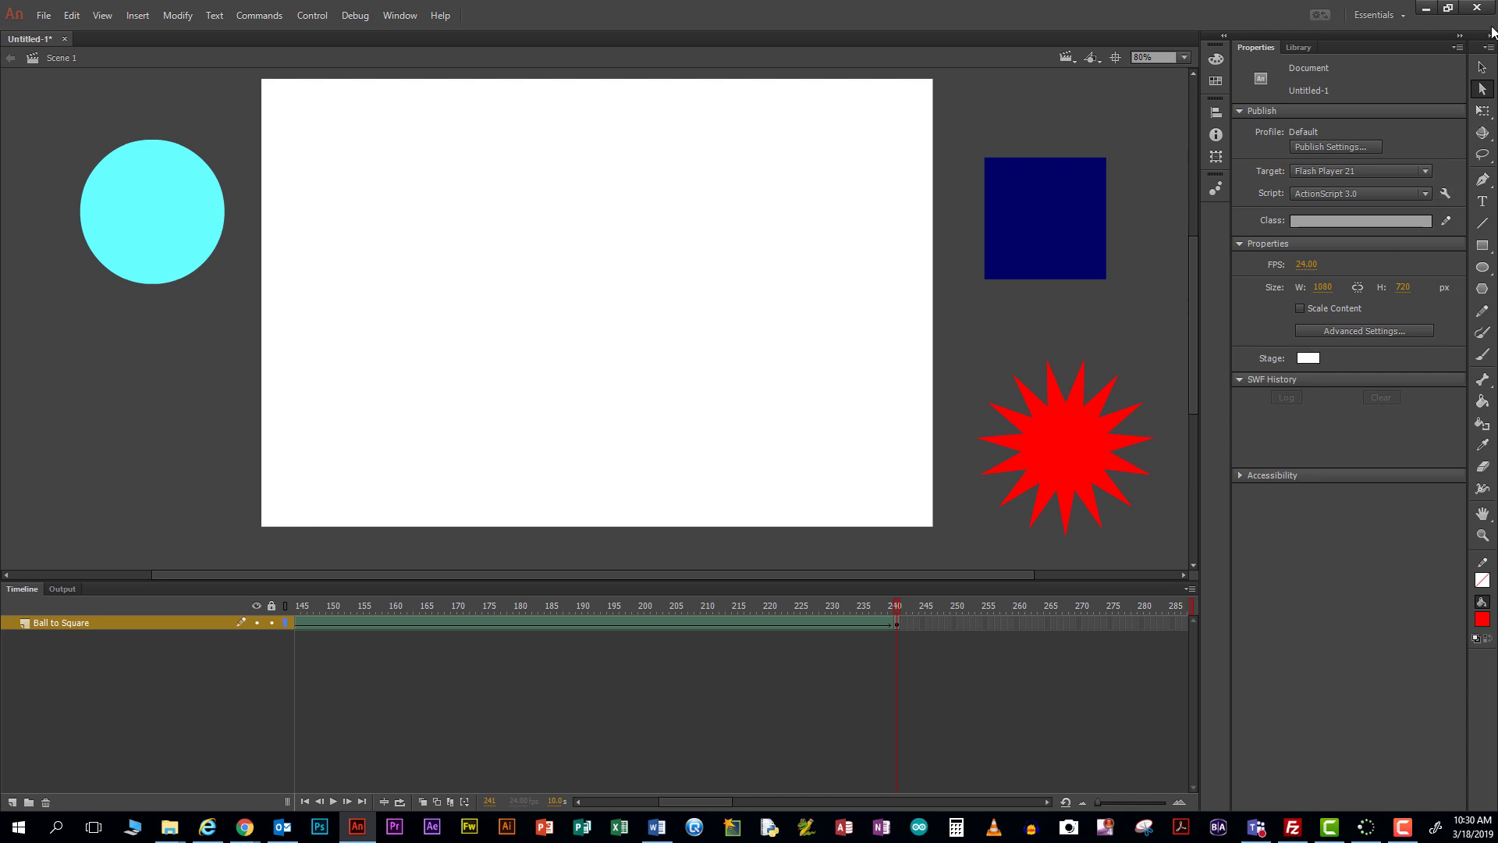
# - Move the red star onto the stage centre and play the animation from frame 1
pyautogui.click(1482, 67)
pyautogui.click(1045, 492)
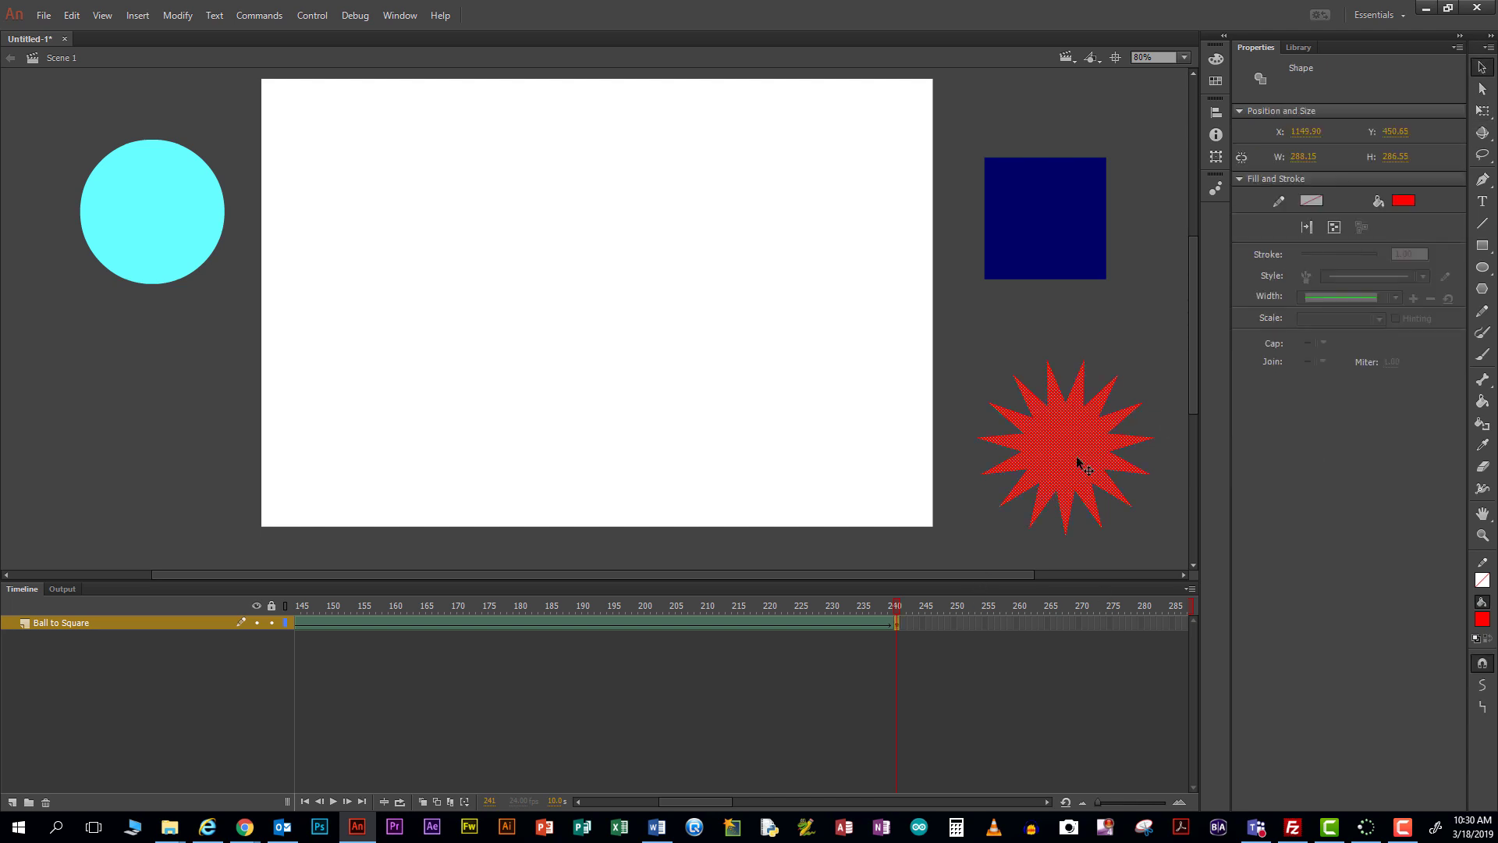
pyautogui.moveTo(1053, 451); pyautogui.dragTo(641, 275)
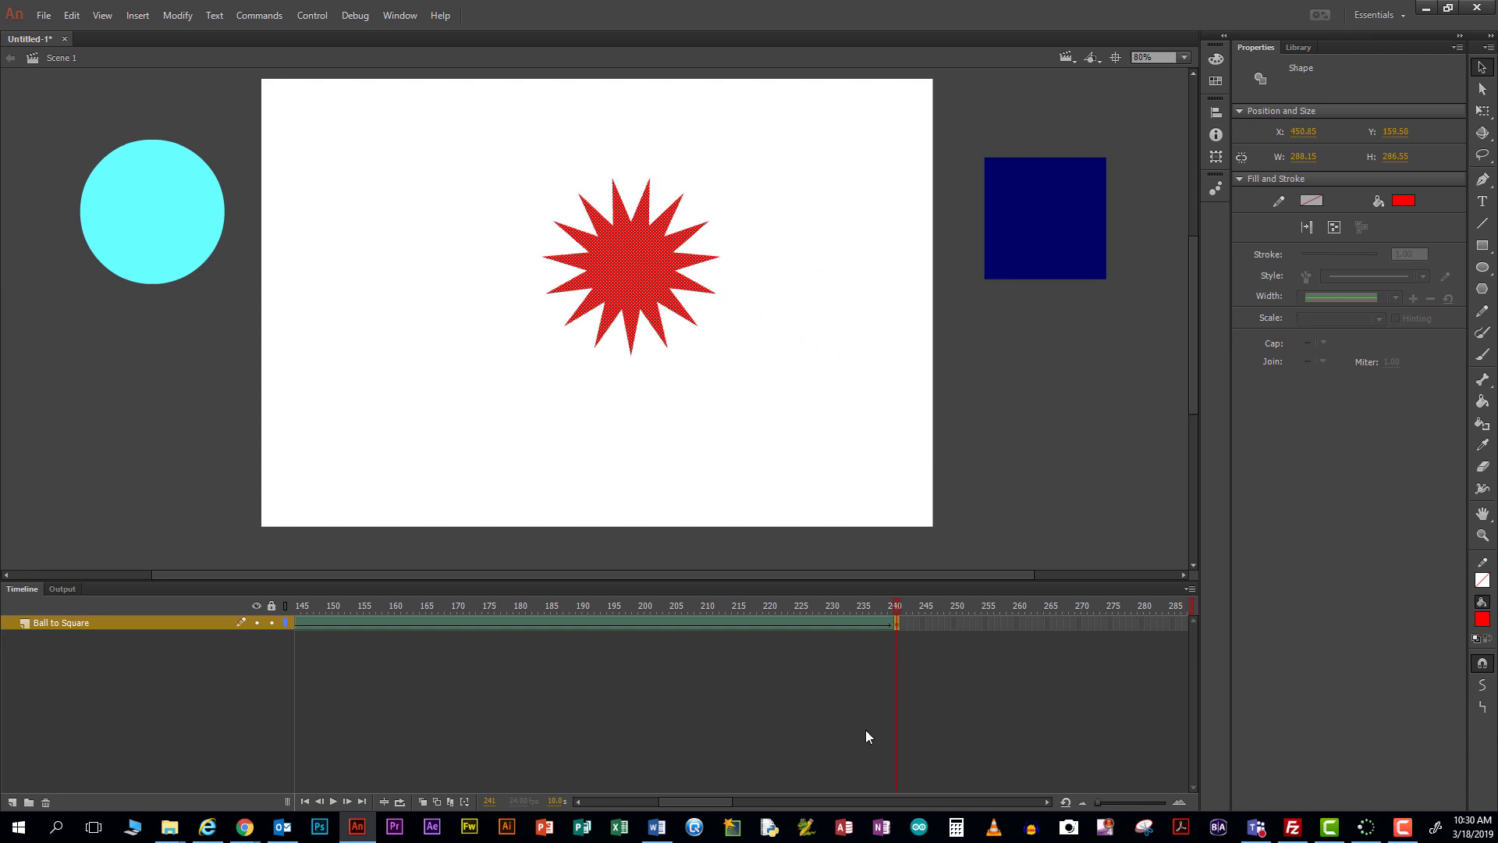
pyautogui.press('Return')
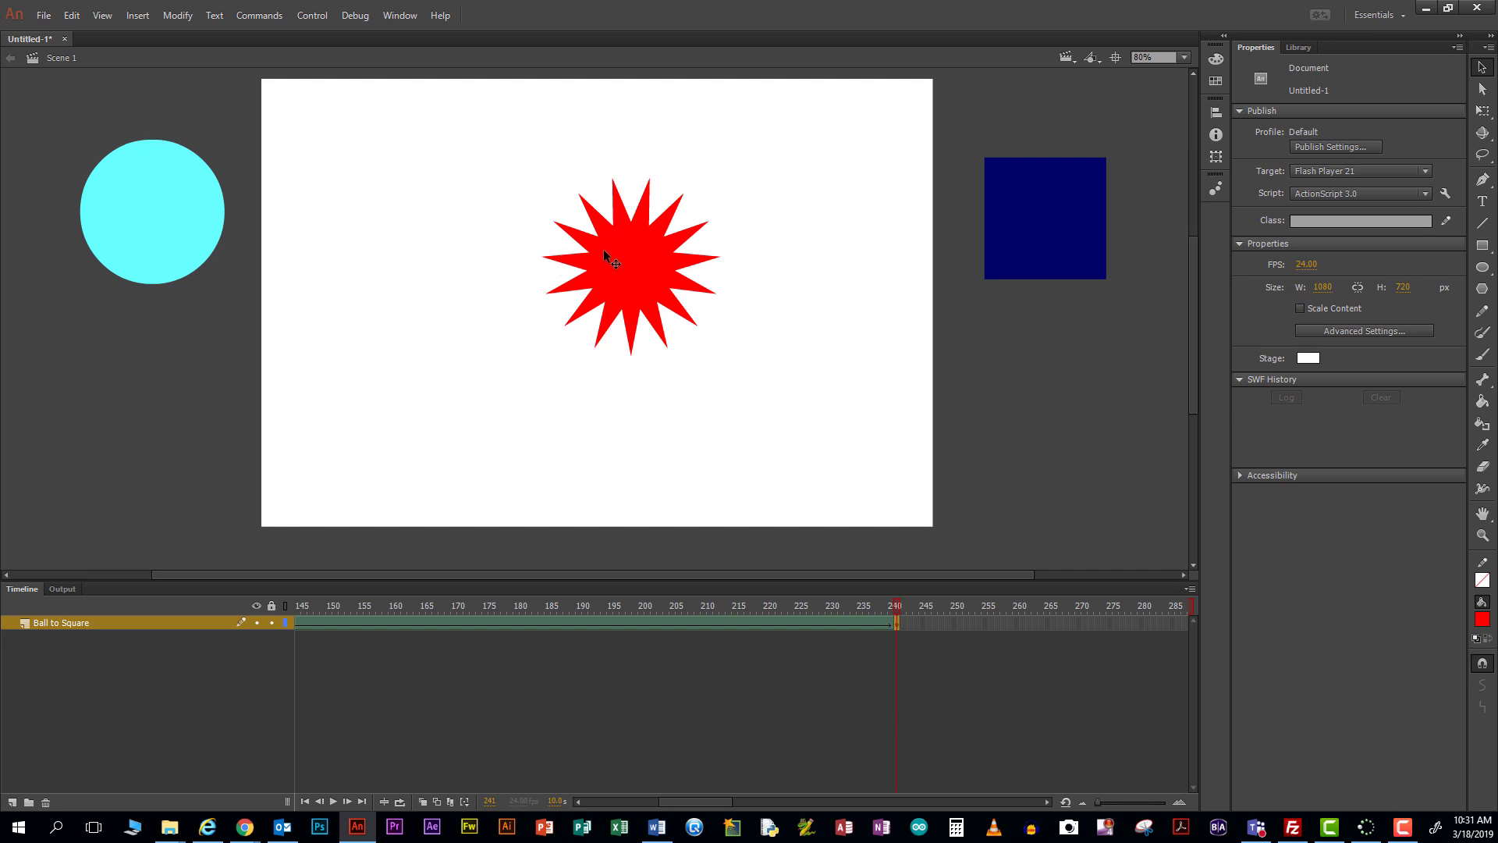
# - Drag the star to the left pasteboard beneath the cyan circle (X -283.35, Y 382.90) and replay
pyautogui.click(623, 269)
pyautogui.moveTo(621, 264); pyautogui.dragTo(165, 403)
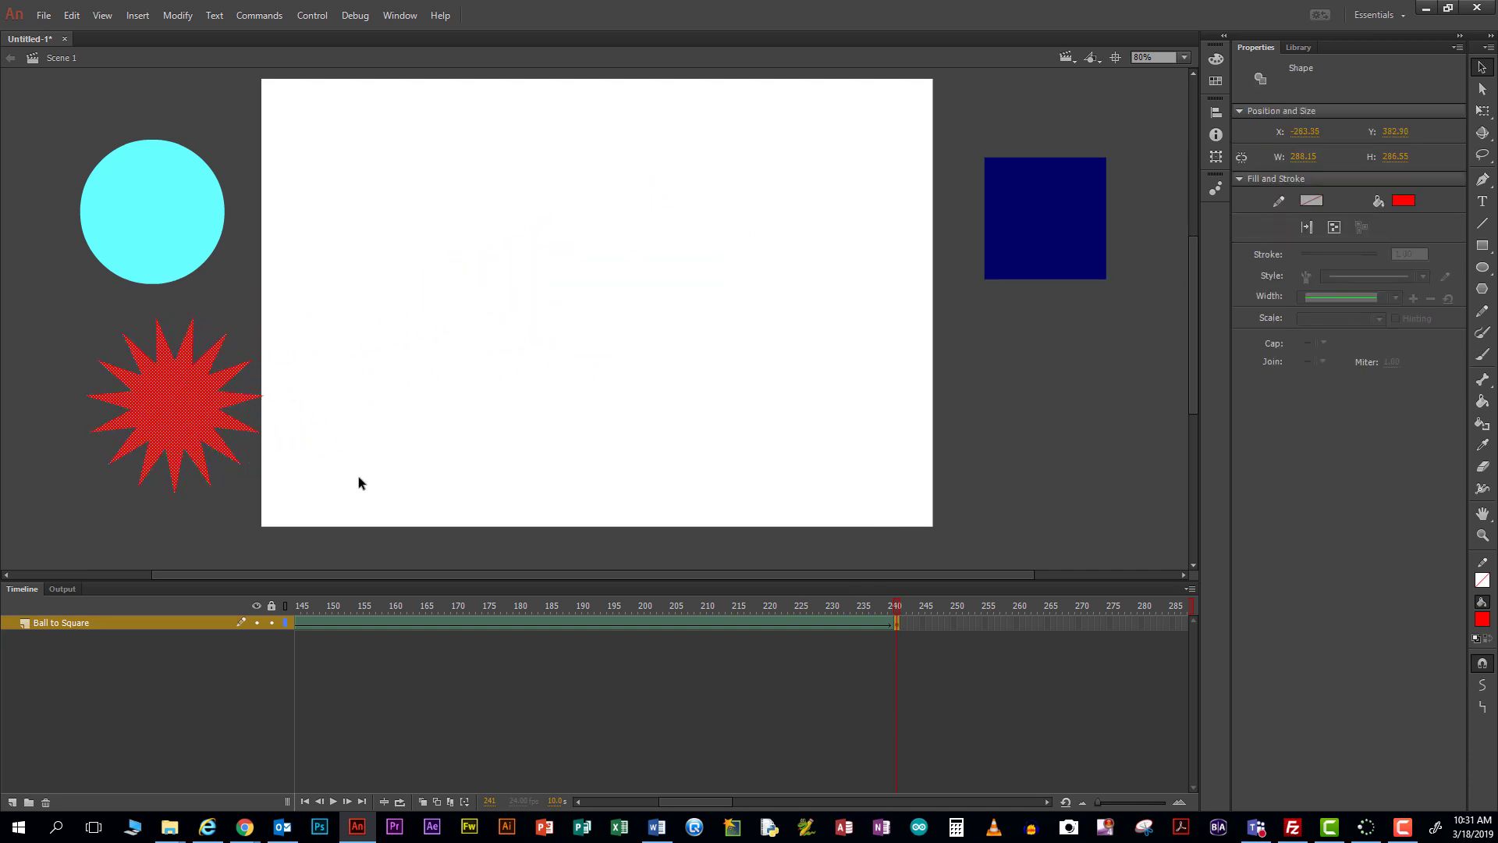
pyautogui.press('Return')
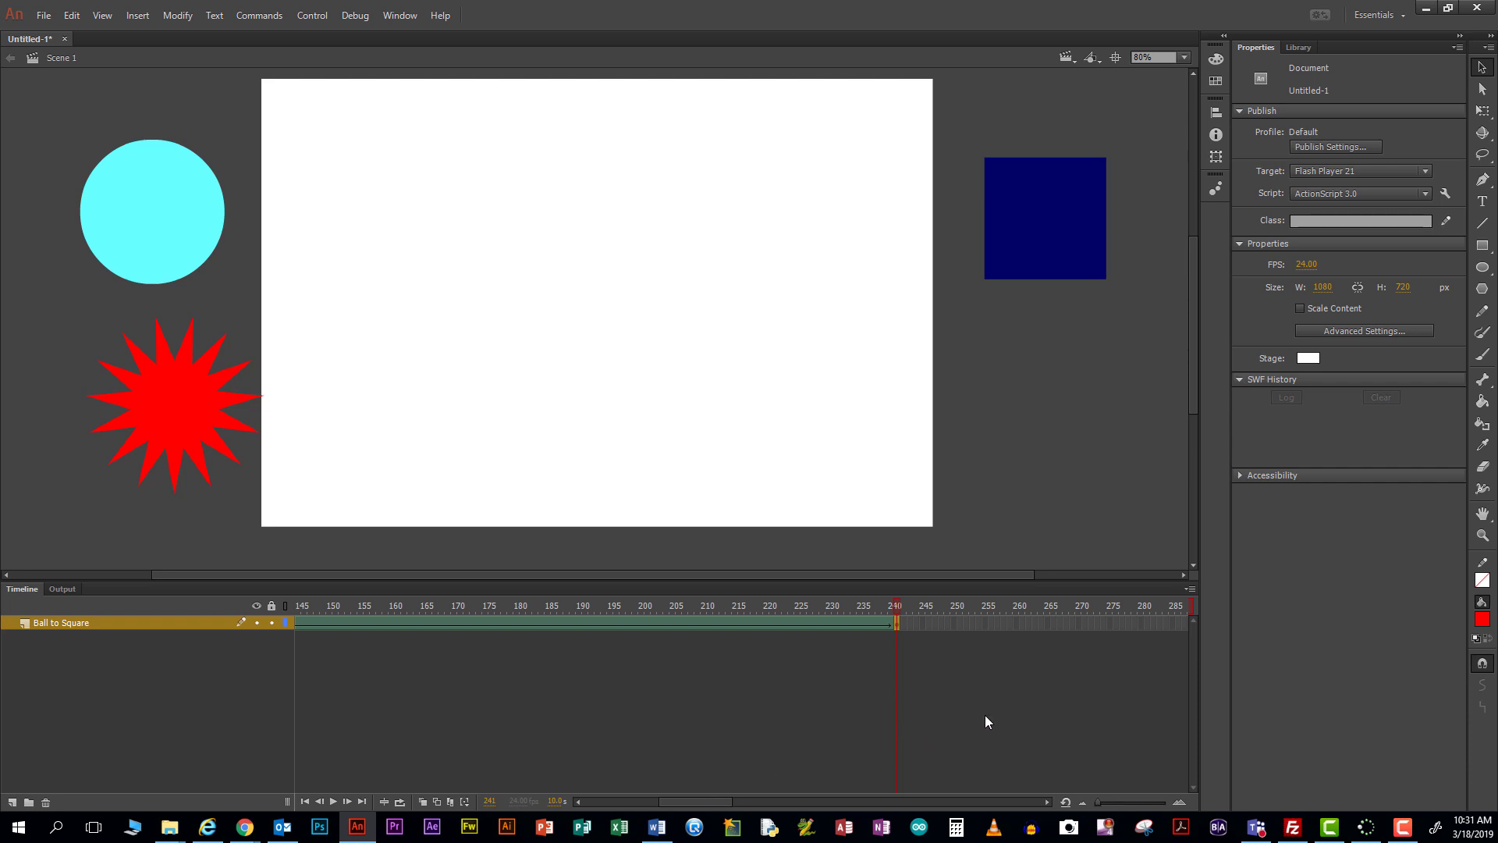
# - Add a new Layer 2 above Ball to Square and insert a blank keyframe at frame 241
pyautogui.click(12, 803)
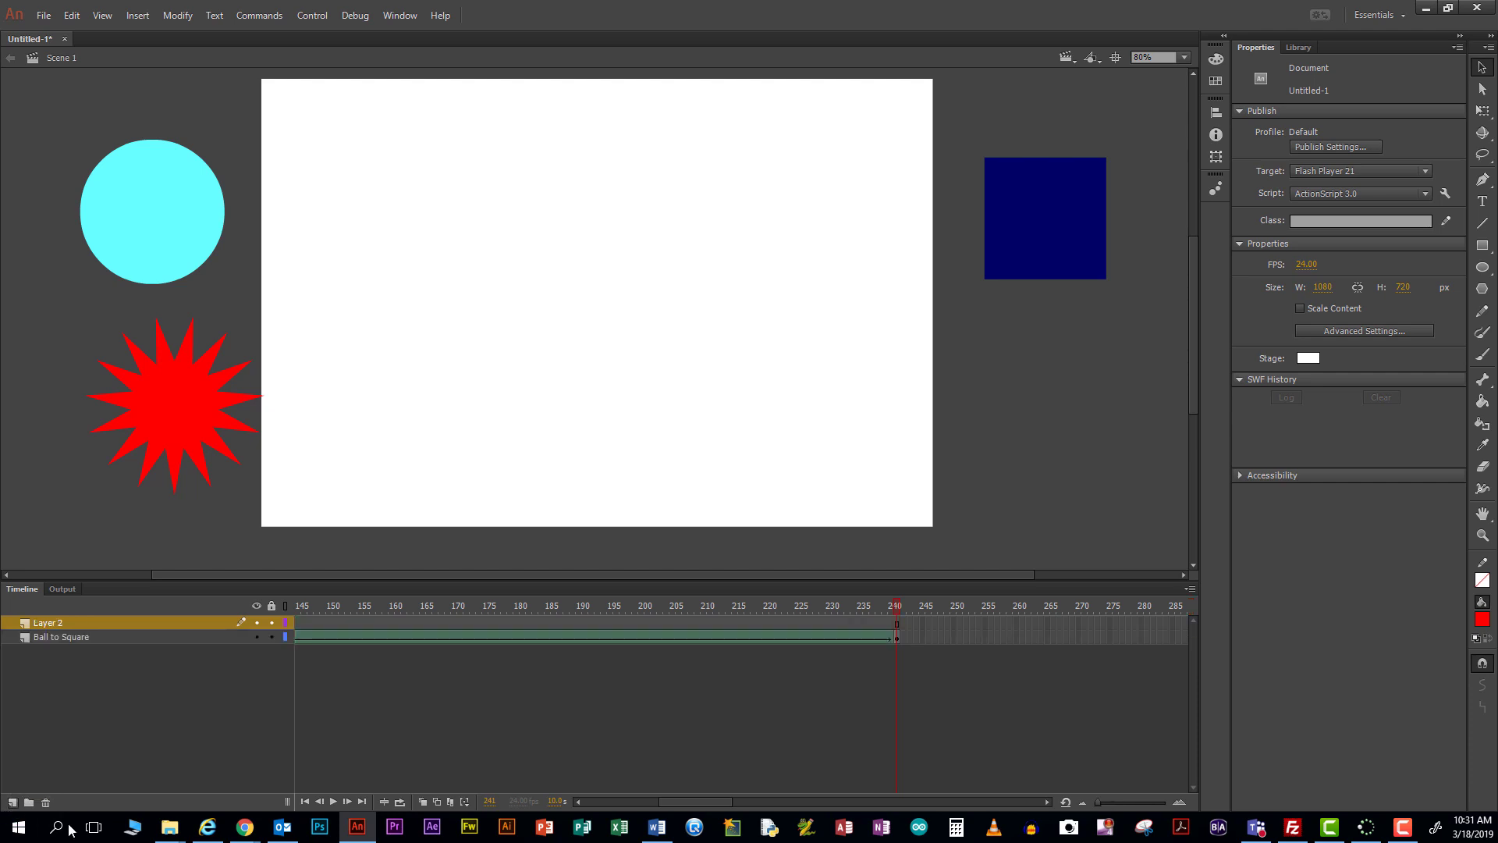
pyautogui.click(898, 624)
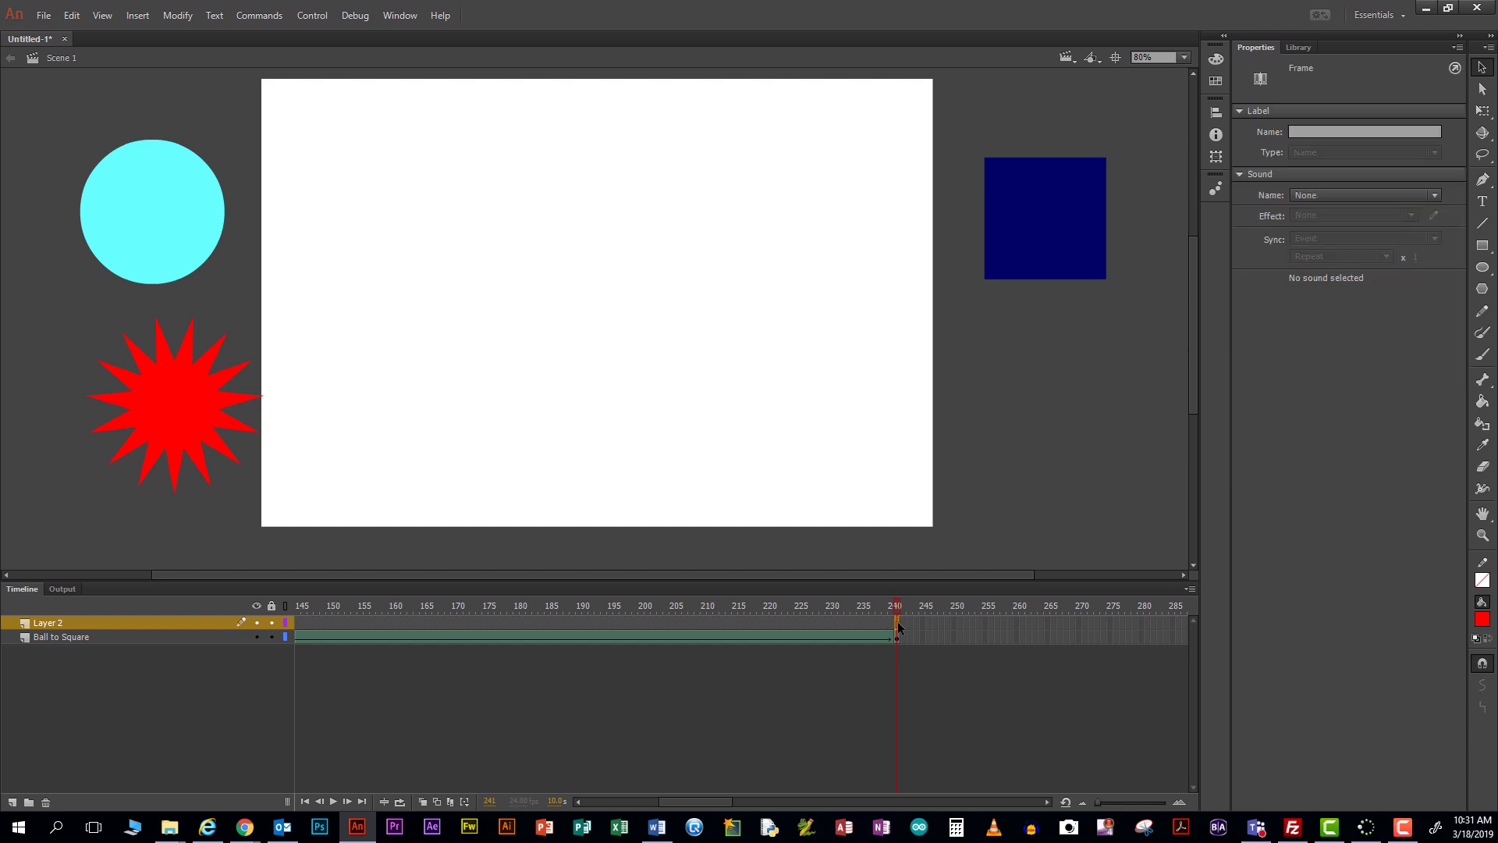
pyautogui.rightClick(897, 624)
pyautogui.click(1010, 709)
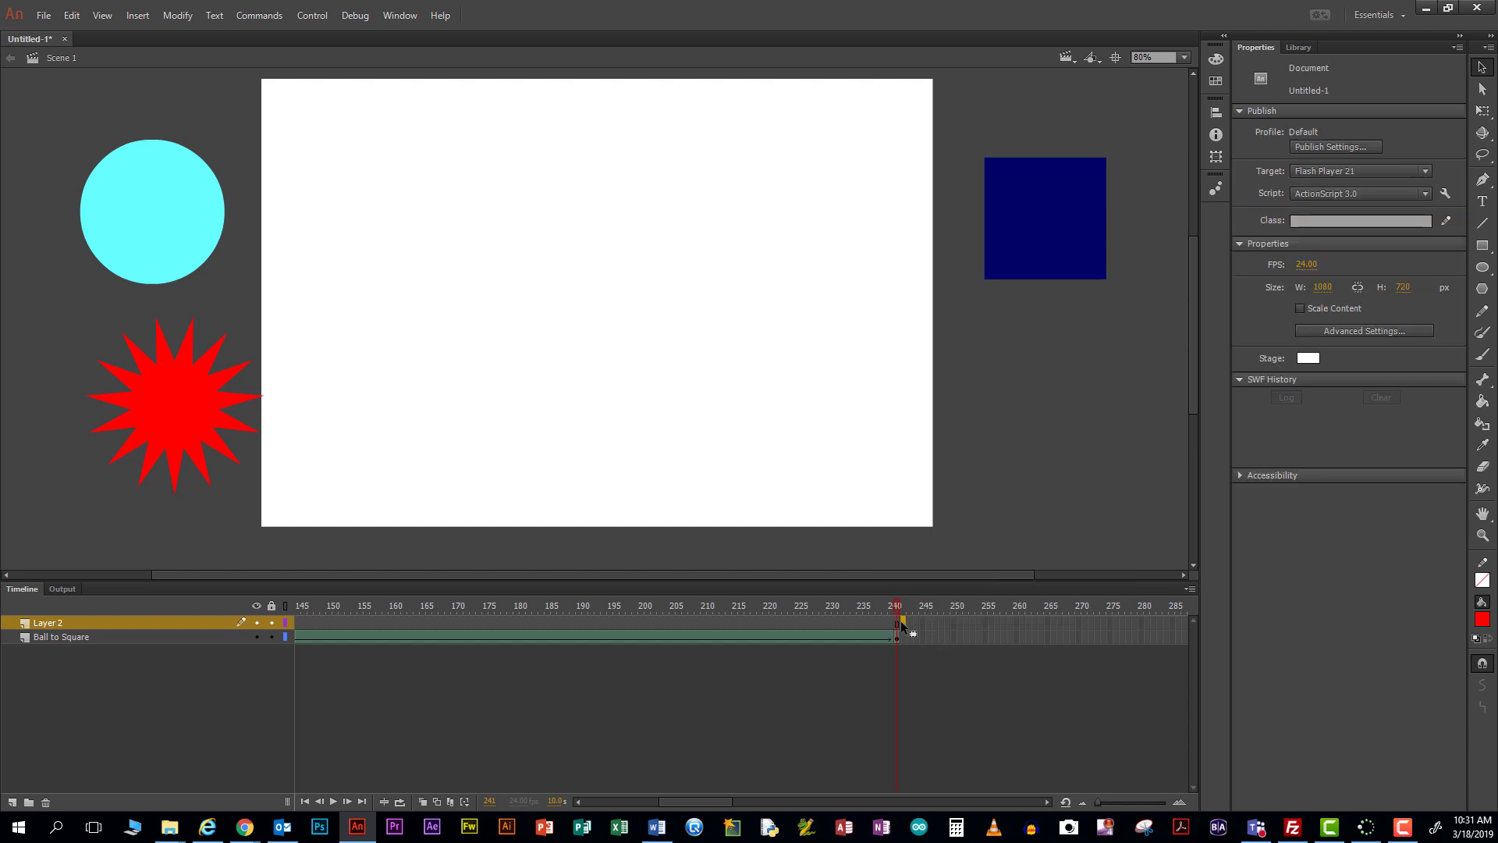
pyautogui.rightClick(902, 621)
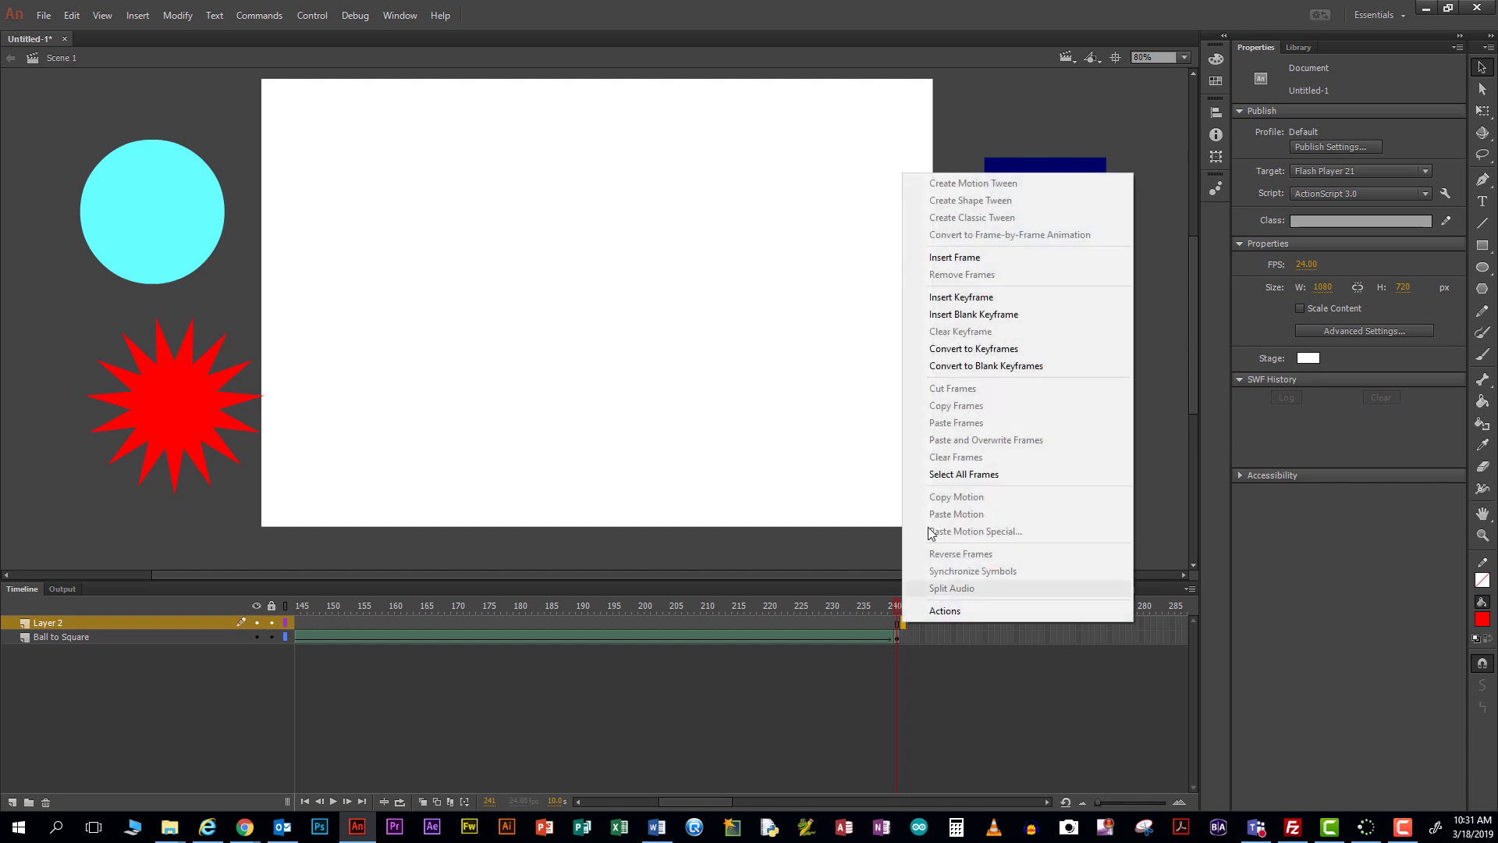
pyautogui.click(950, 315)
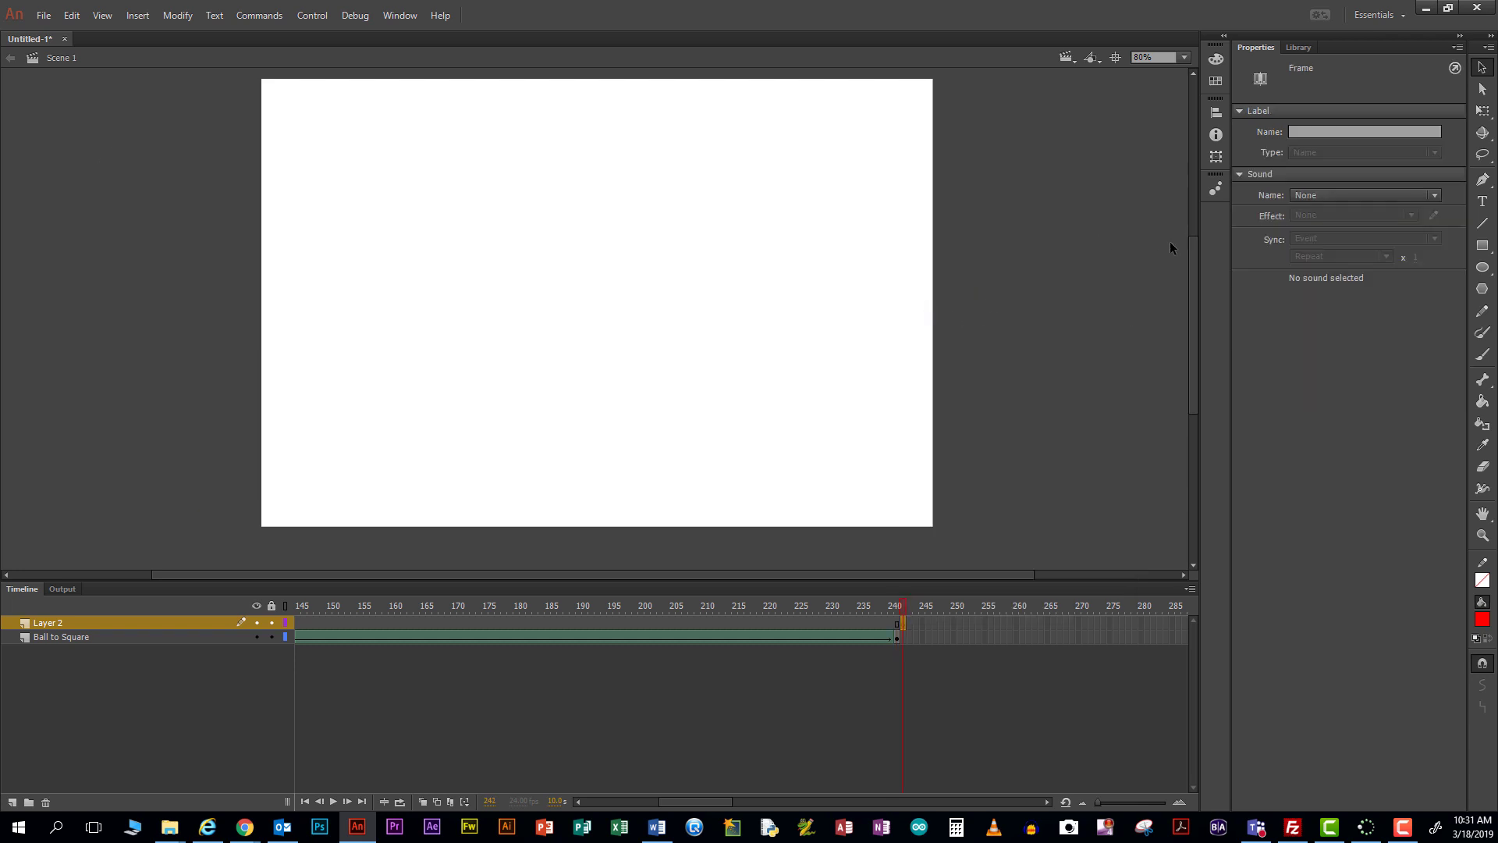
pyautogui.moveTo(1191, 304); pyautogui.dragTo(1191, 265)
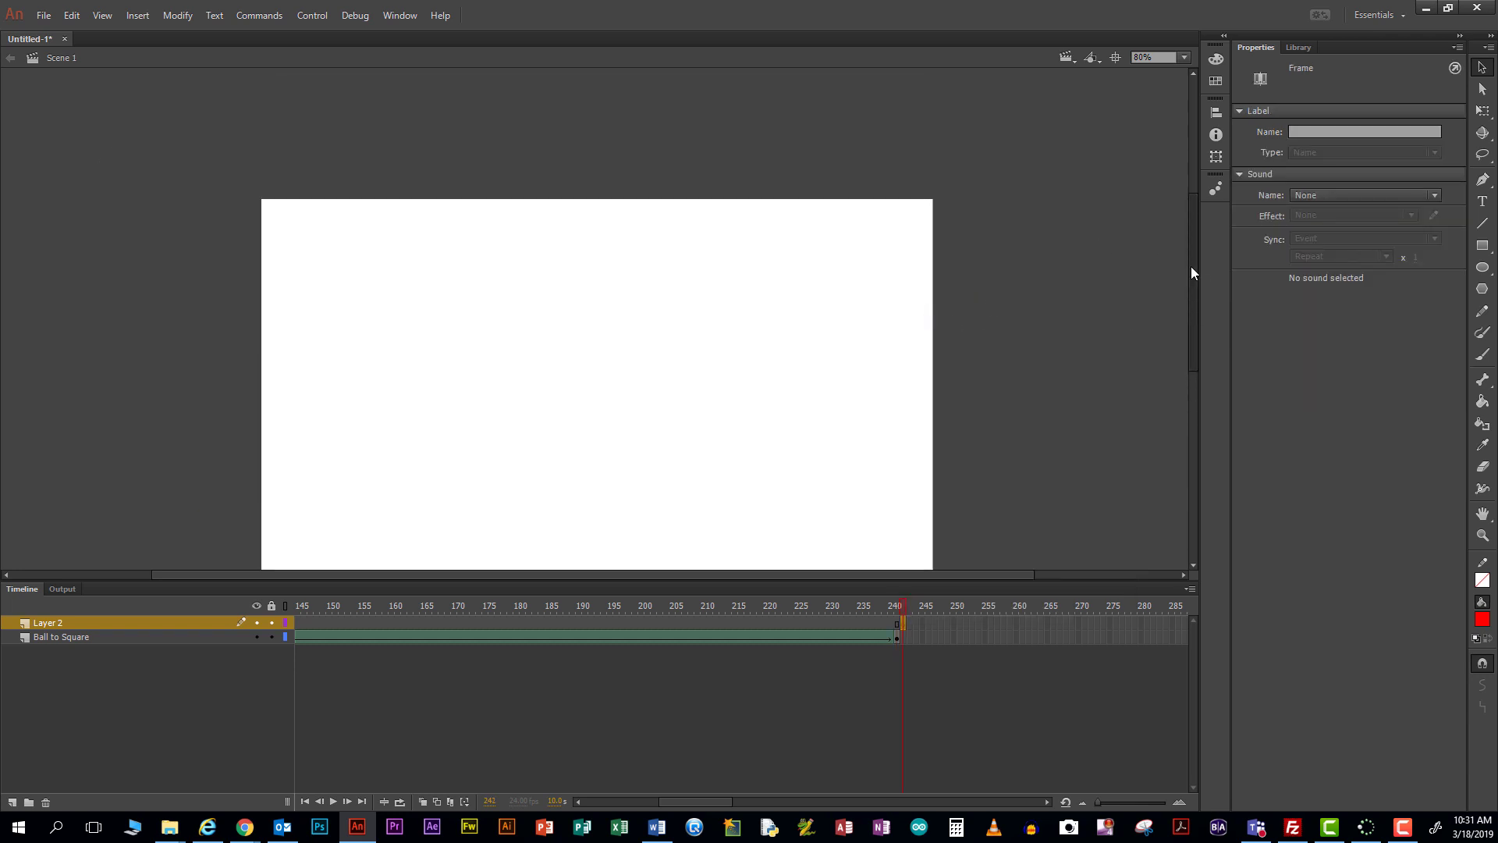
pyautogui.click(1481, 246)
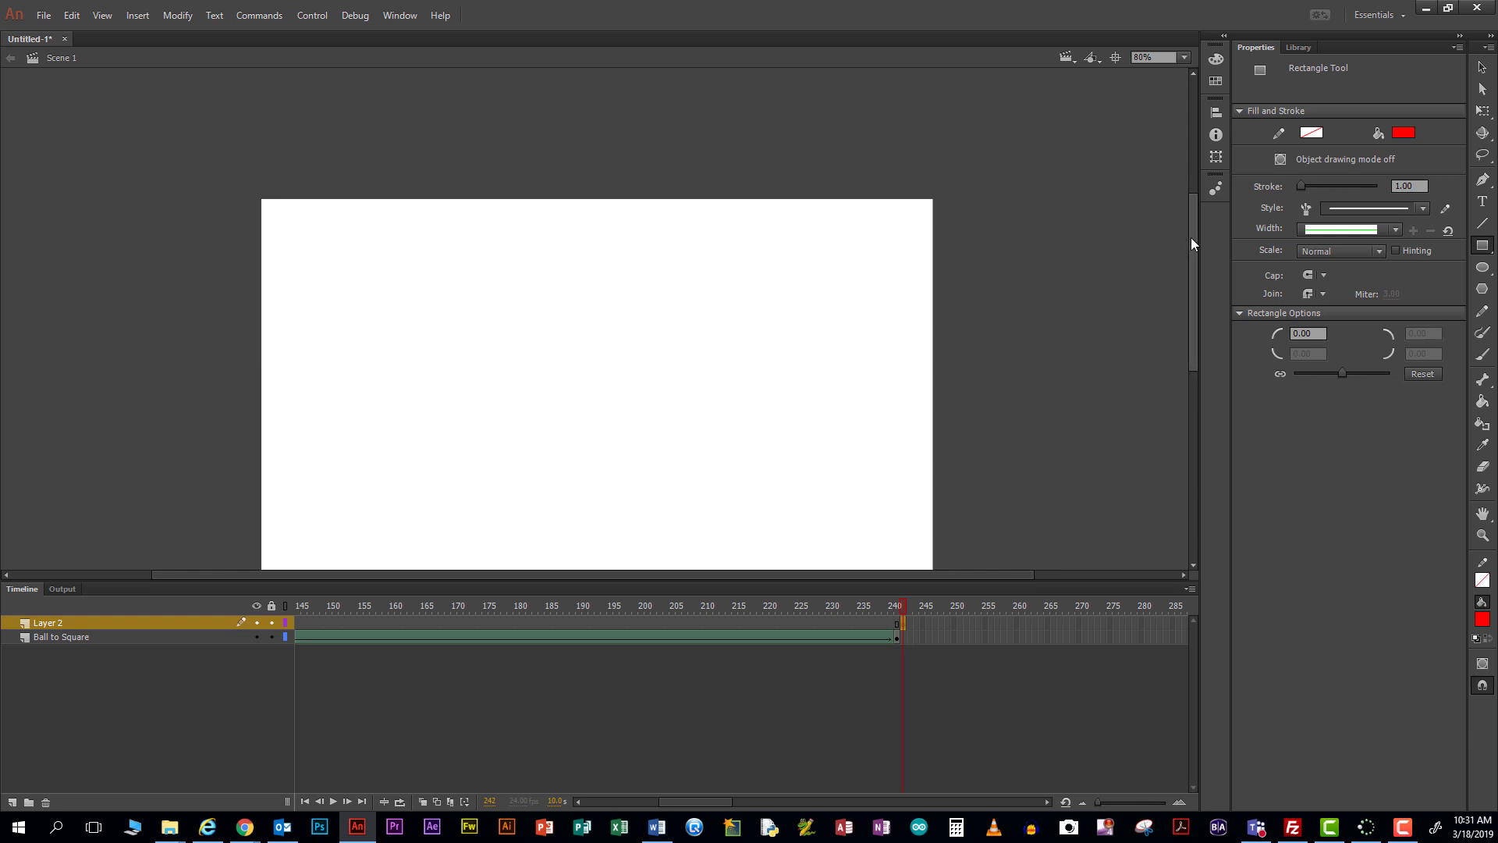
pyautogui.moveTo(1191, 239); pyautogui.dragTo(1190, 193)
pyautogui.moveTo(450, 79)
pyautogui.mouseDown()
pyautogui.moveTo(454, 173)
pyautogui.moveTo(488, 265)
pyautogui.moveTo(544, 263)
pyautogui.mouseUp()
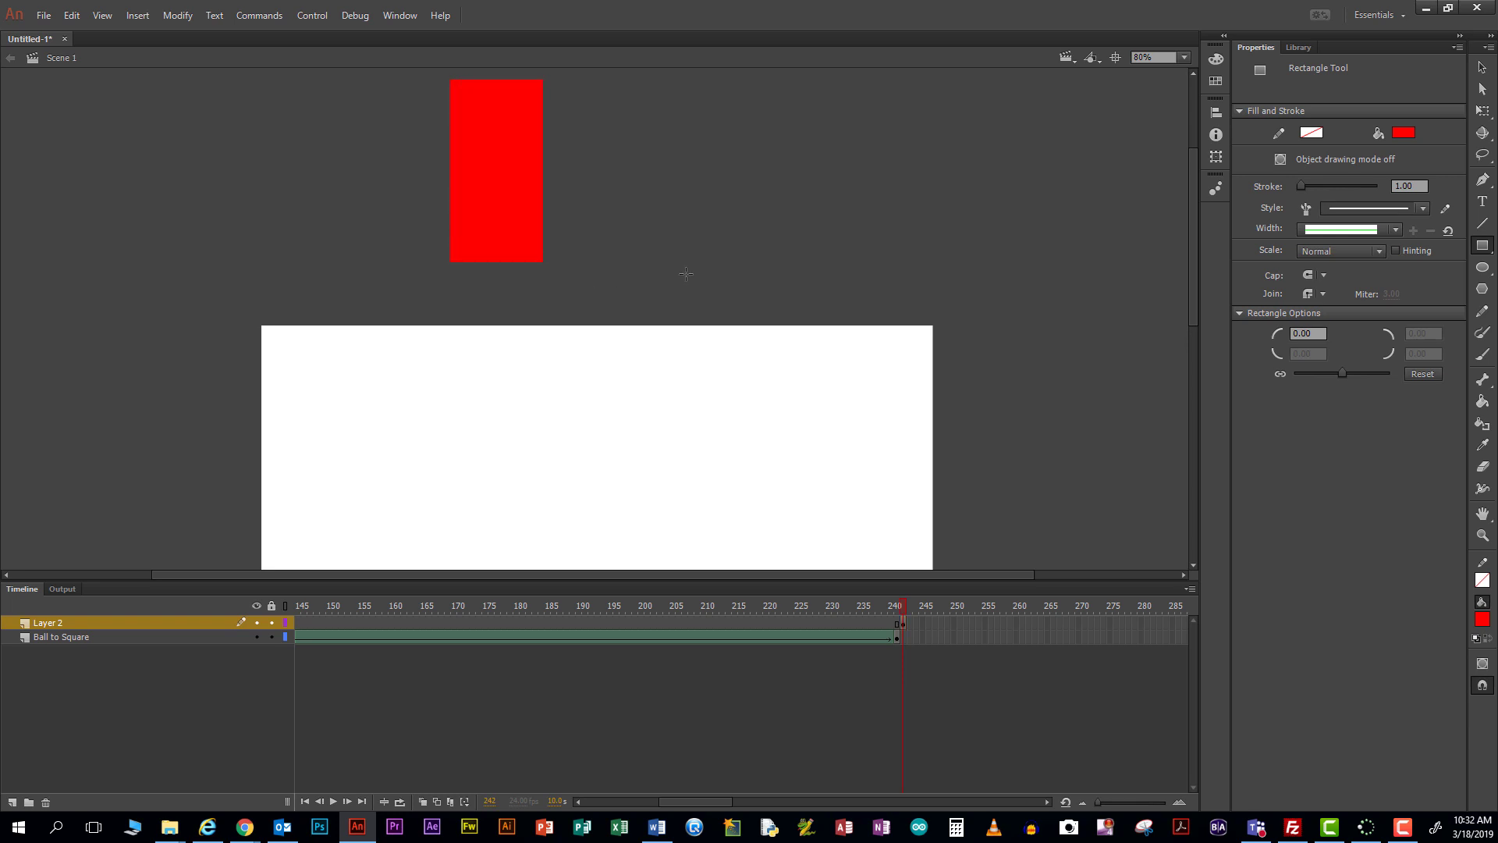
pyautogui.scroll(-3, 685, 274)
pyautogui.scroll(-1, 685, 275)
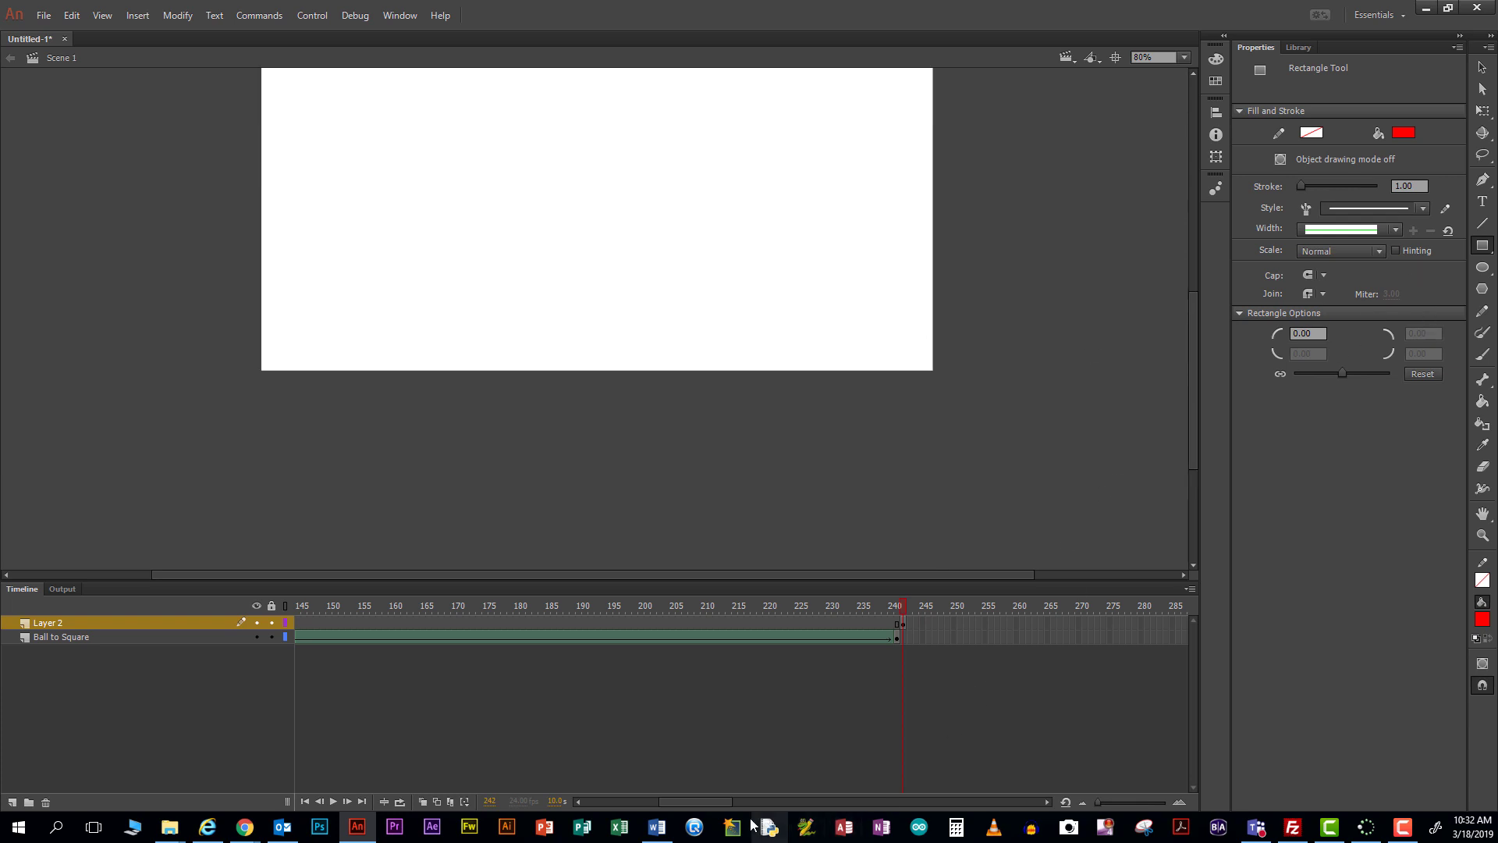
pyautogui.moveTo(710, 802); pyautogui.dragTo(767, 802)
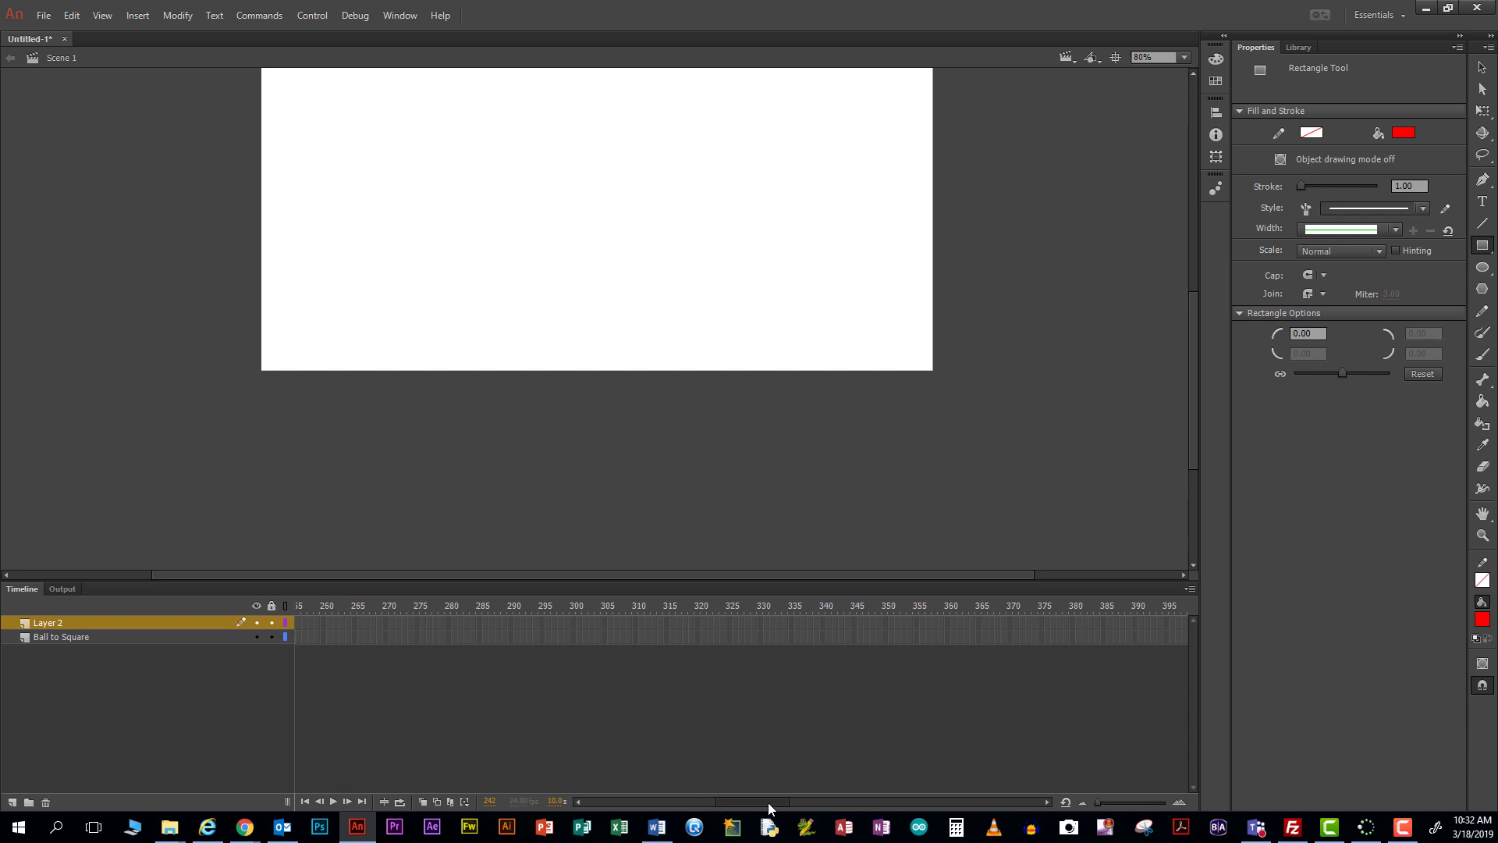
pyautogui.click(980, 622)
# - Insert a keyframe at frame 365 on Layer 2 and draw a small black circle below the stage
pyautogui.rightClick(979, 622)
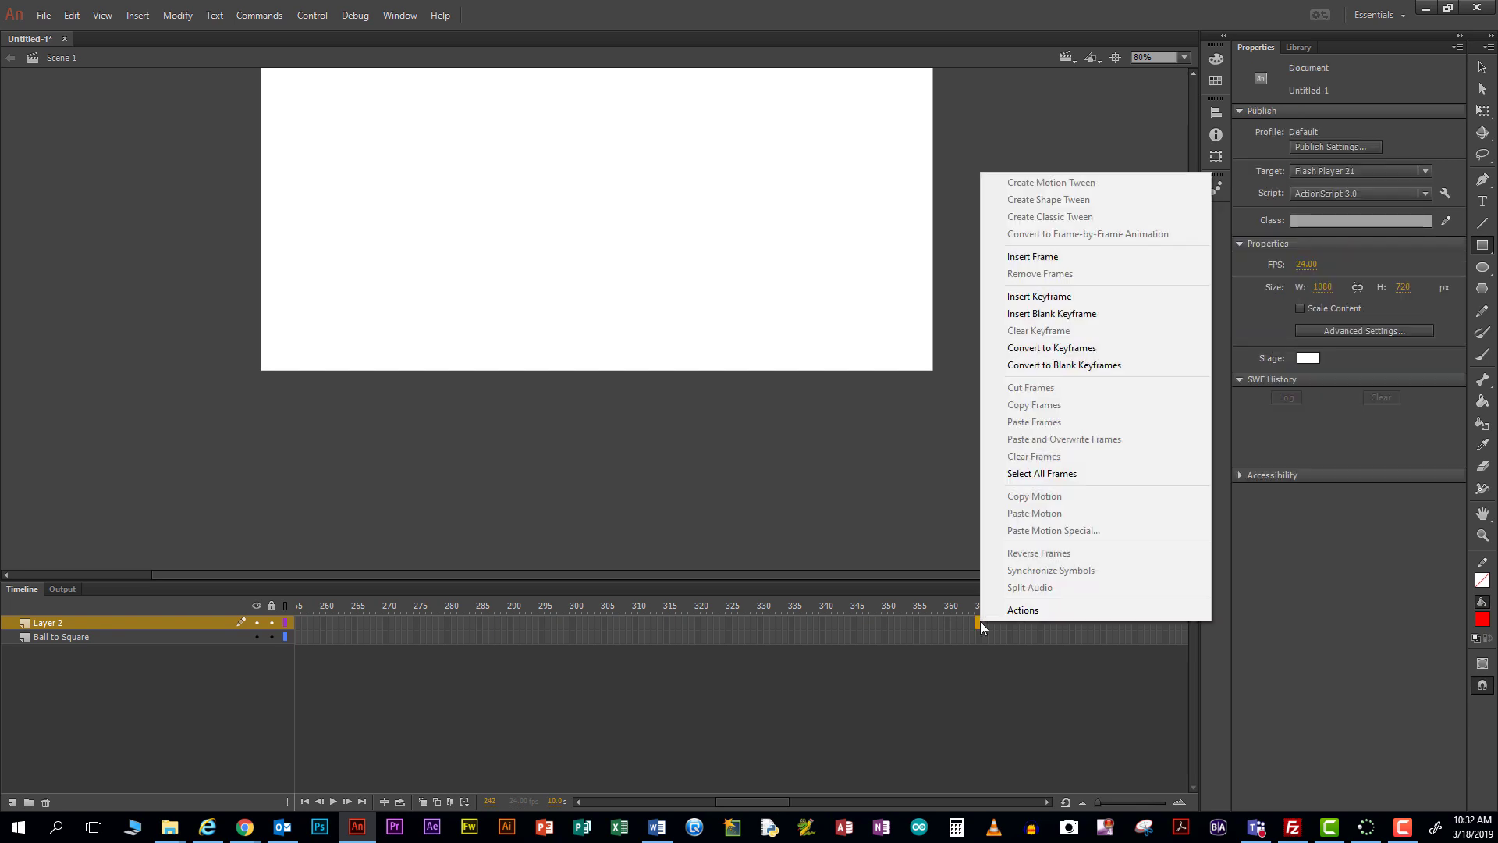
pyautogui.click(1050, 297)
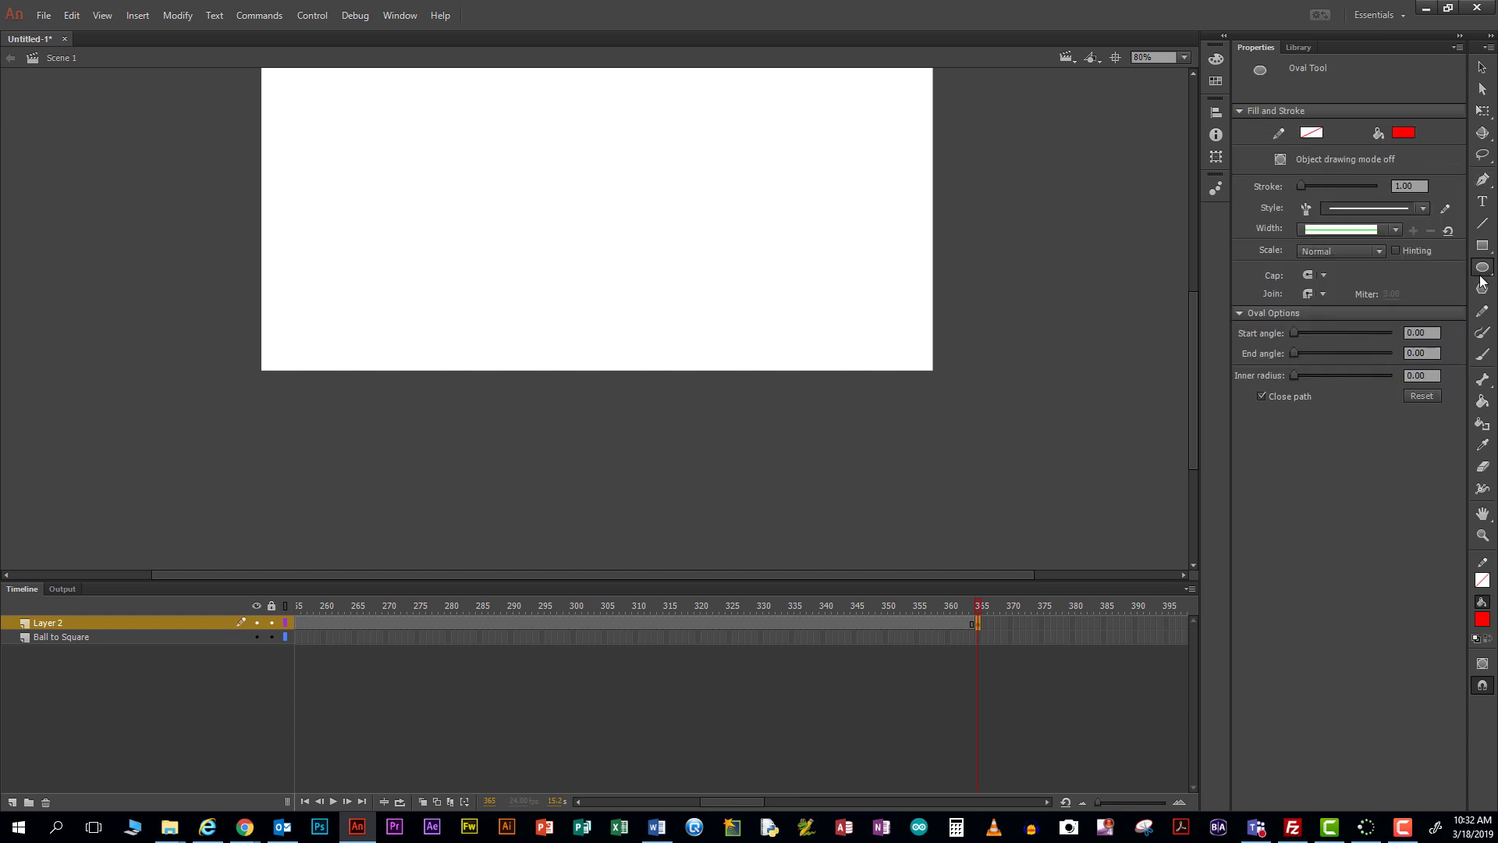
pyautogui.click(1411, 136)
pyautogui.click(1179, 176)
pyautogui.moveTo(802, 439); pyautogui.dragTo(816, 454)
# - Create a shape tween on Layer 2 from frame 241 to 365, then scrub and play it
pyautogui.click(747, 622)
pyautogui.rightClick(747, 621)
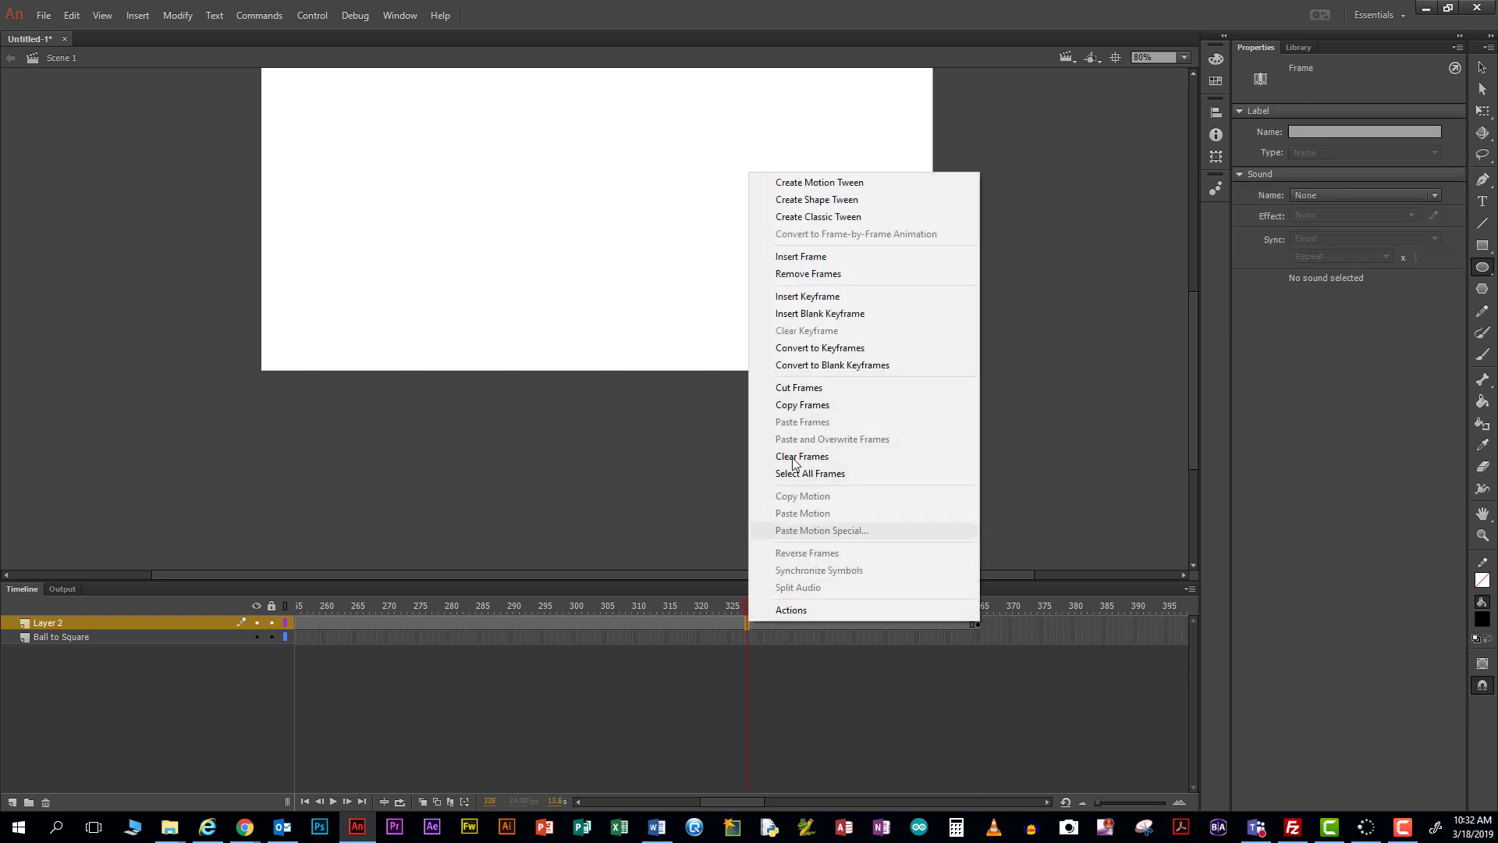
pyautogui.click(859, 205)
pyautogui.moveTo(744, 607); pyautogui.dragTo(3, 632)
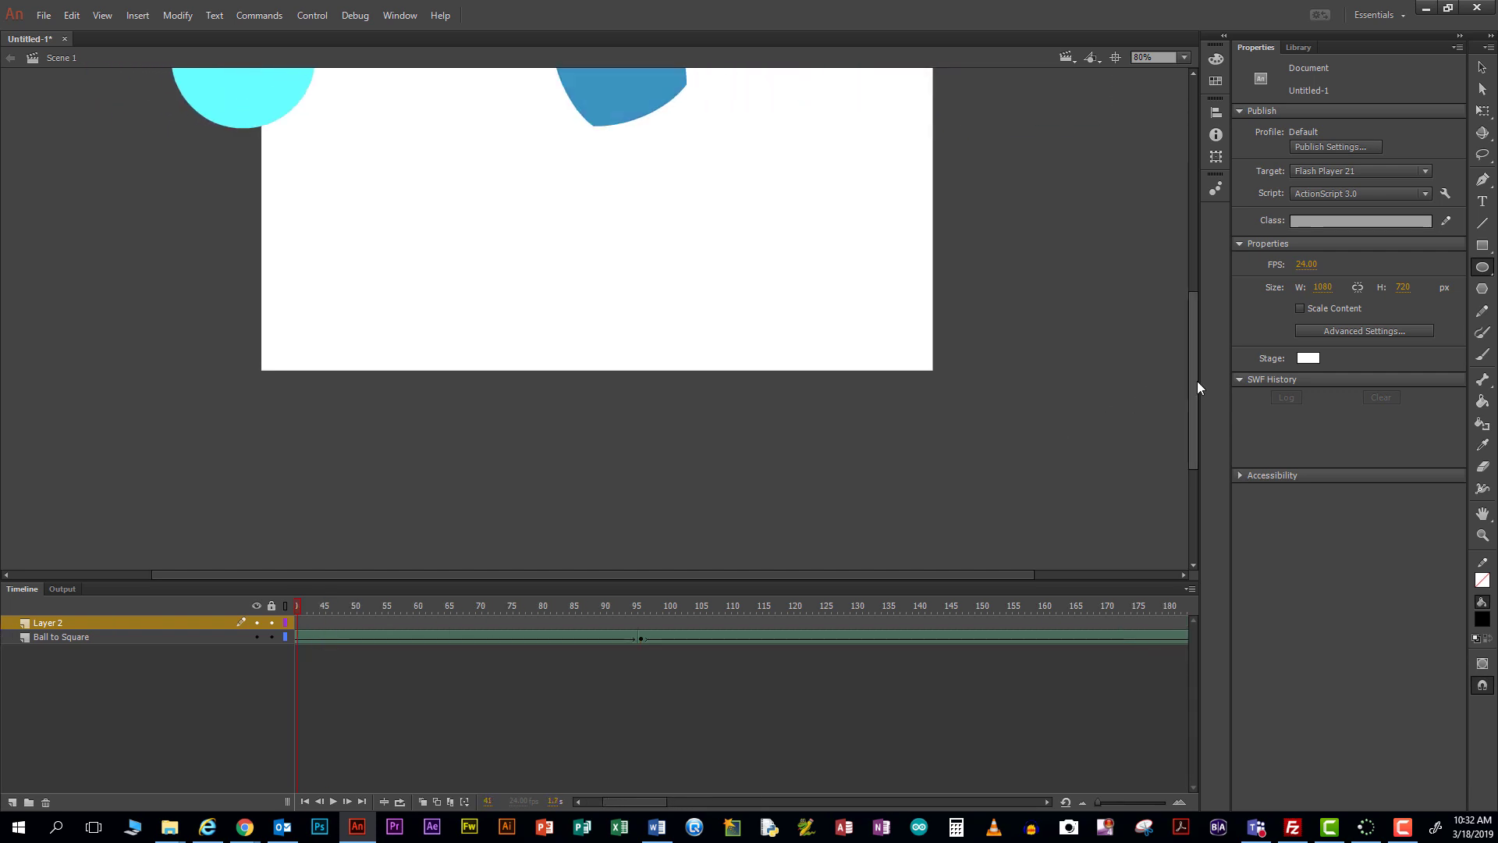
pyautogui.moveTo(1196, 382); pyautogui.dragTo(1192, 292)
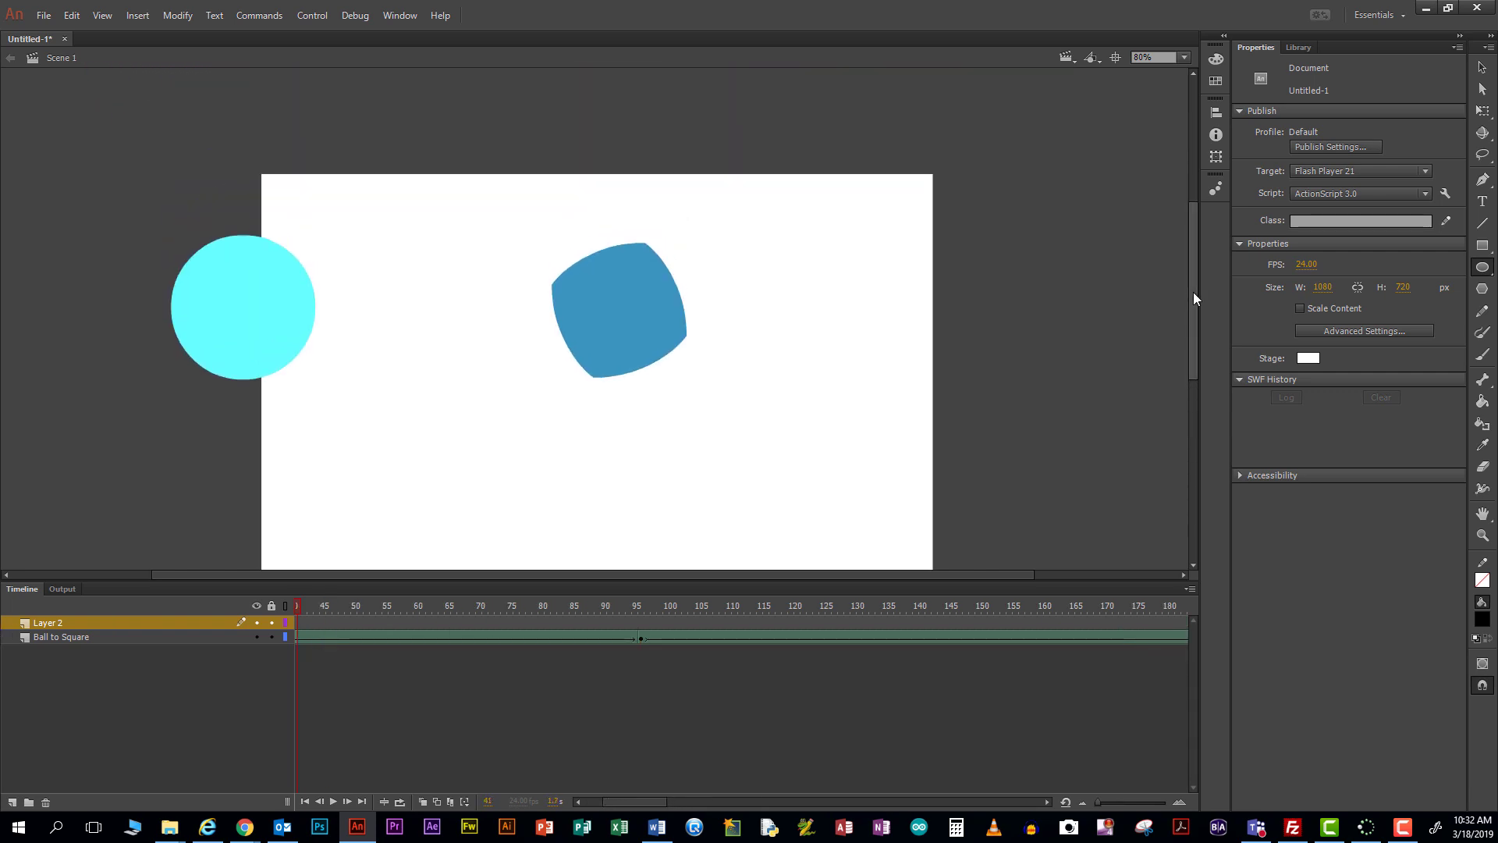
pyautogui.press('Return')
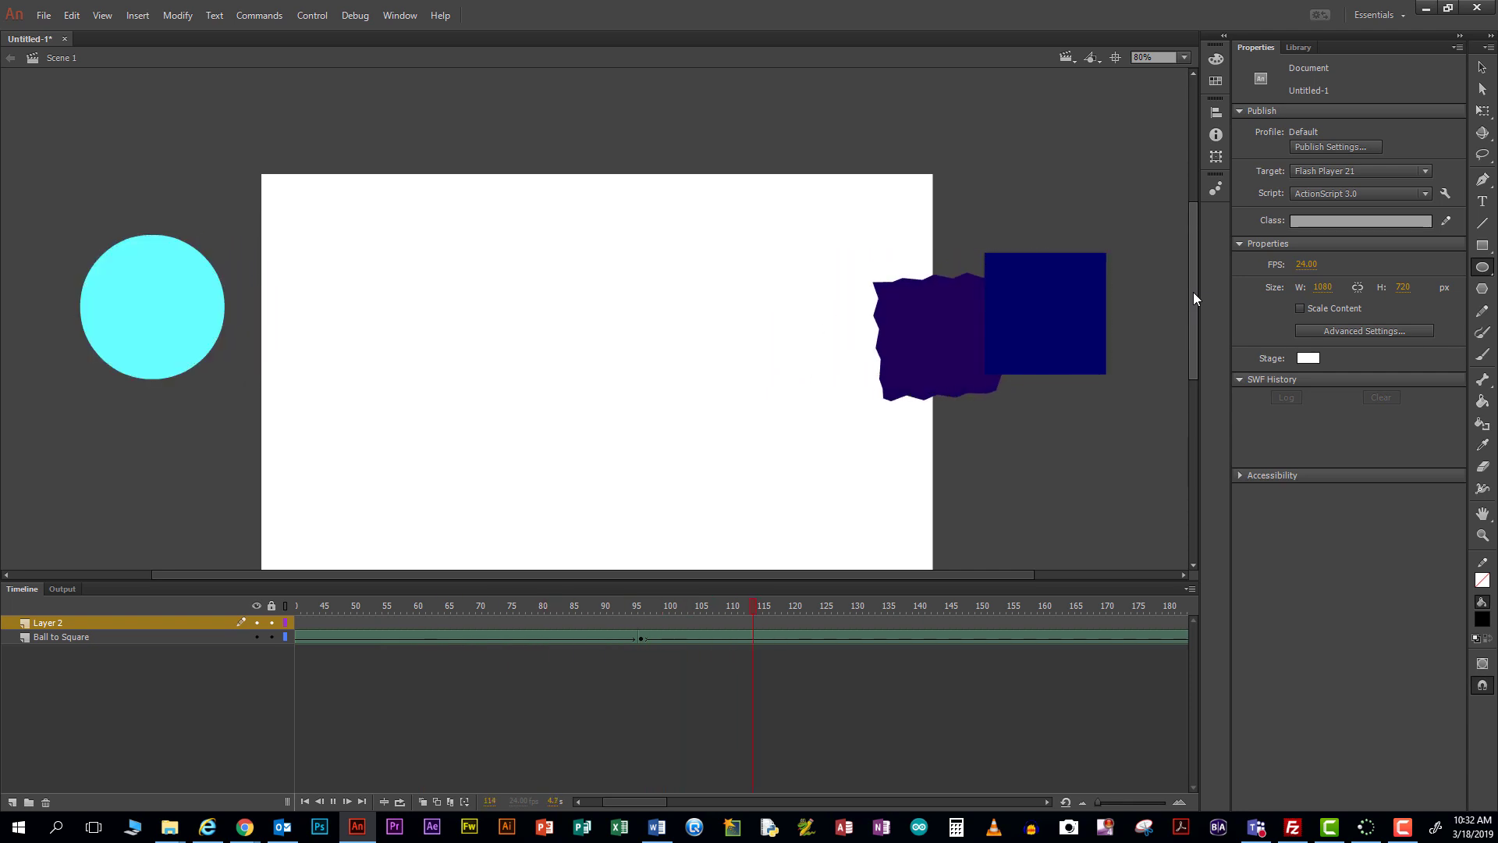
pyautogui.moveTo(1192, 292); pyautogui.dragTo(1188, 320)
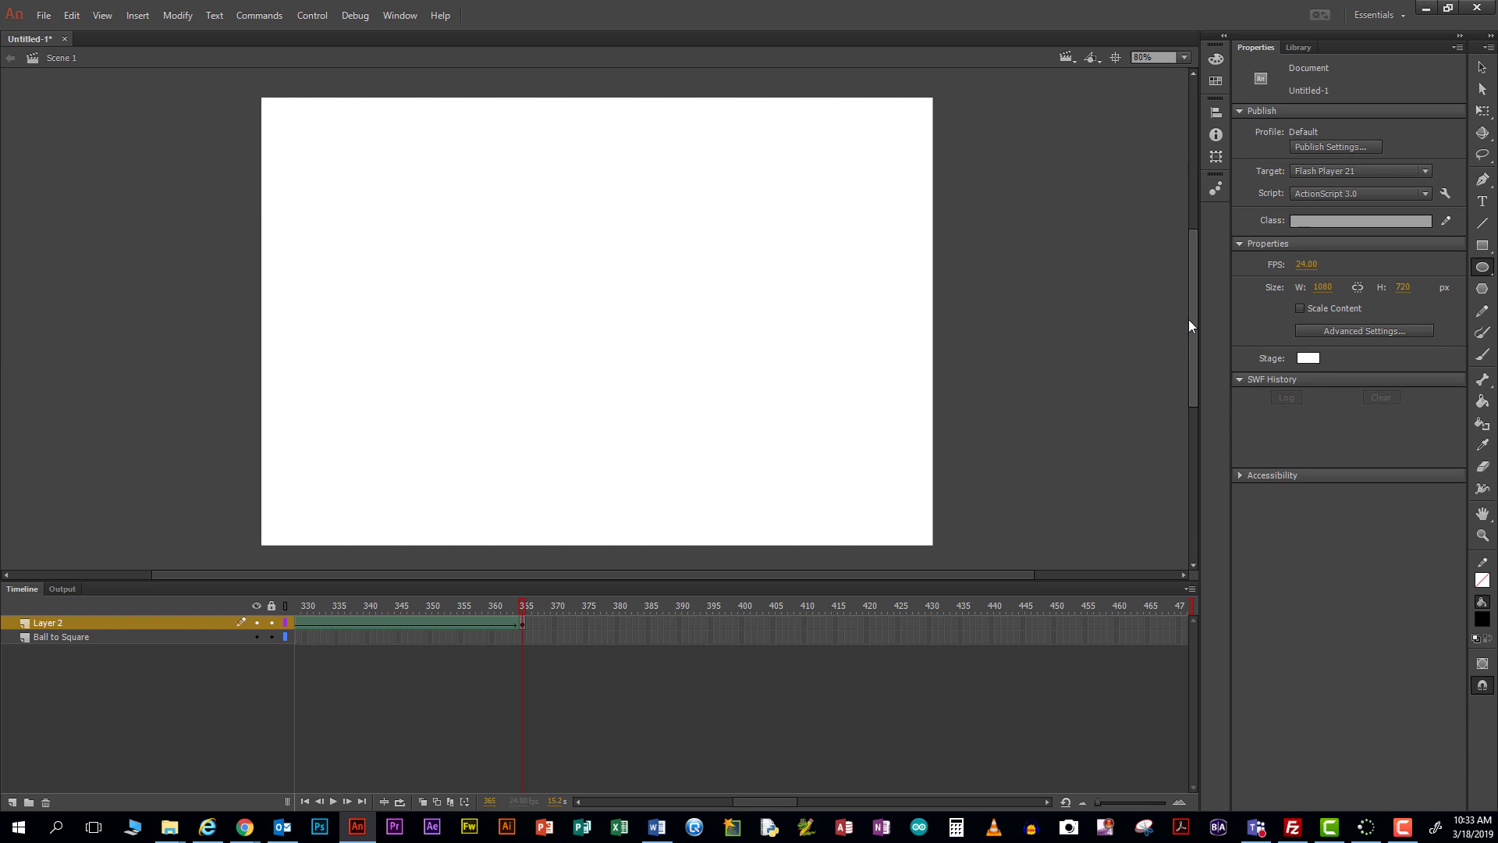
# - Rename Layer 2 to 'Red Rectangle to black dot'
pyautogui.click(40, 623)
pyautogui.doubleClick(40, 622)
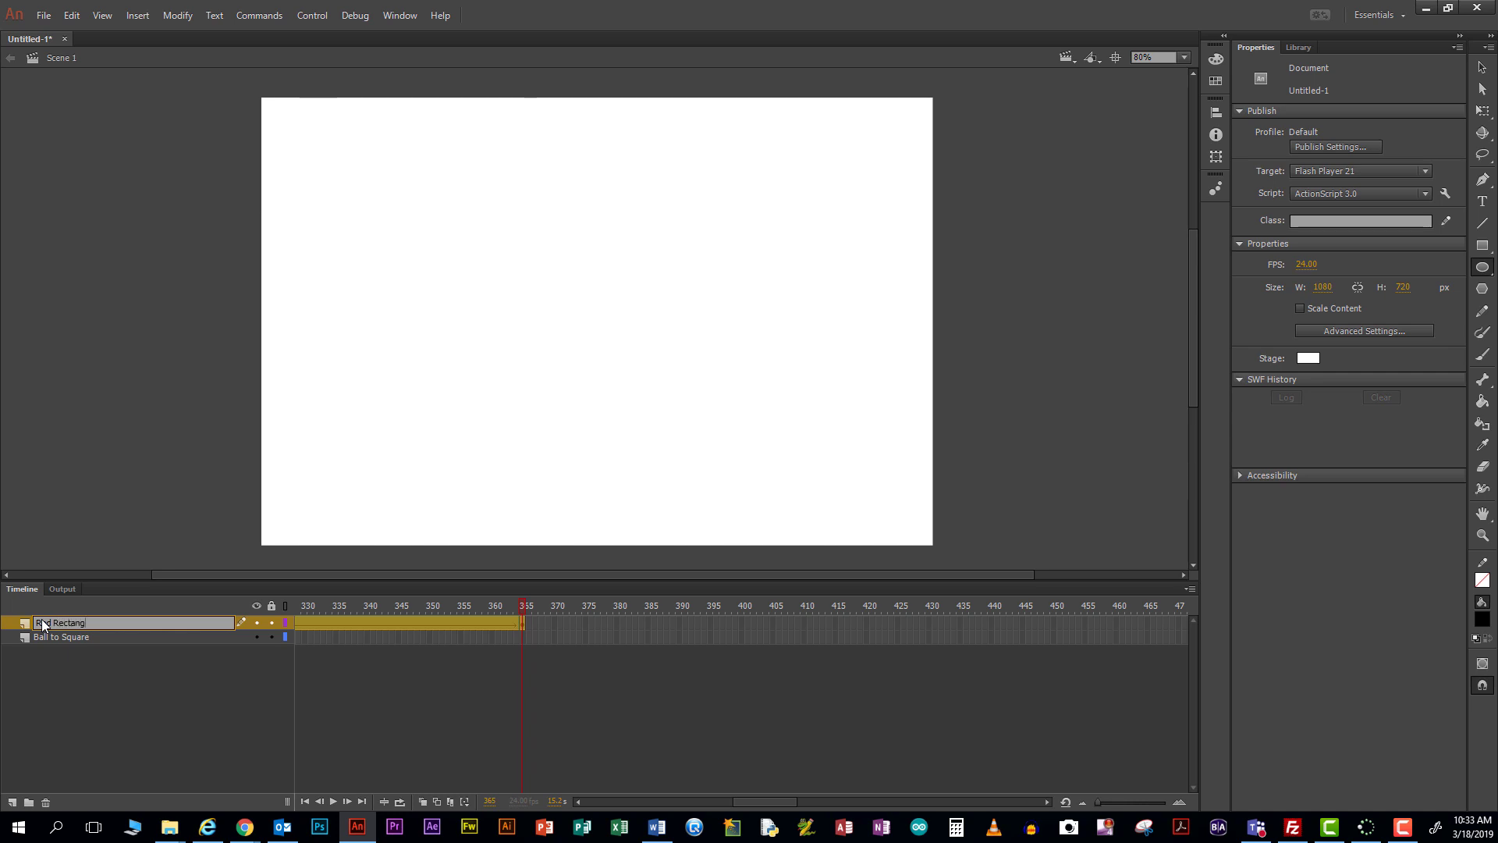
pyautogui.write('Red Rectangle to black doe')
pyautogui.press('Return')
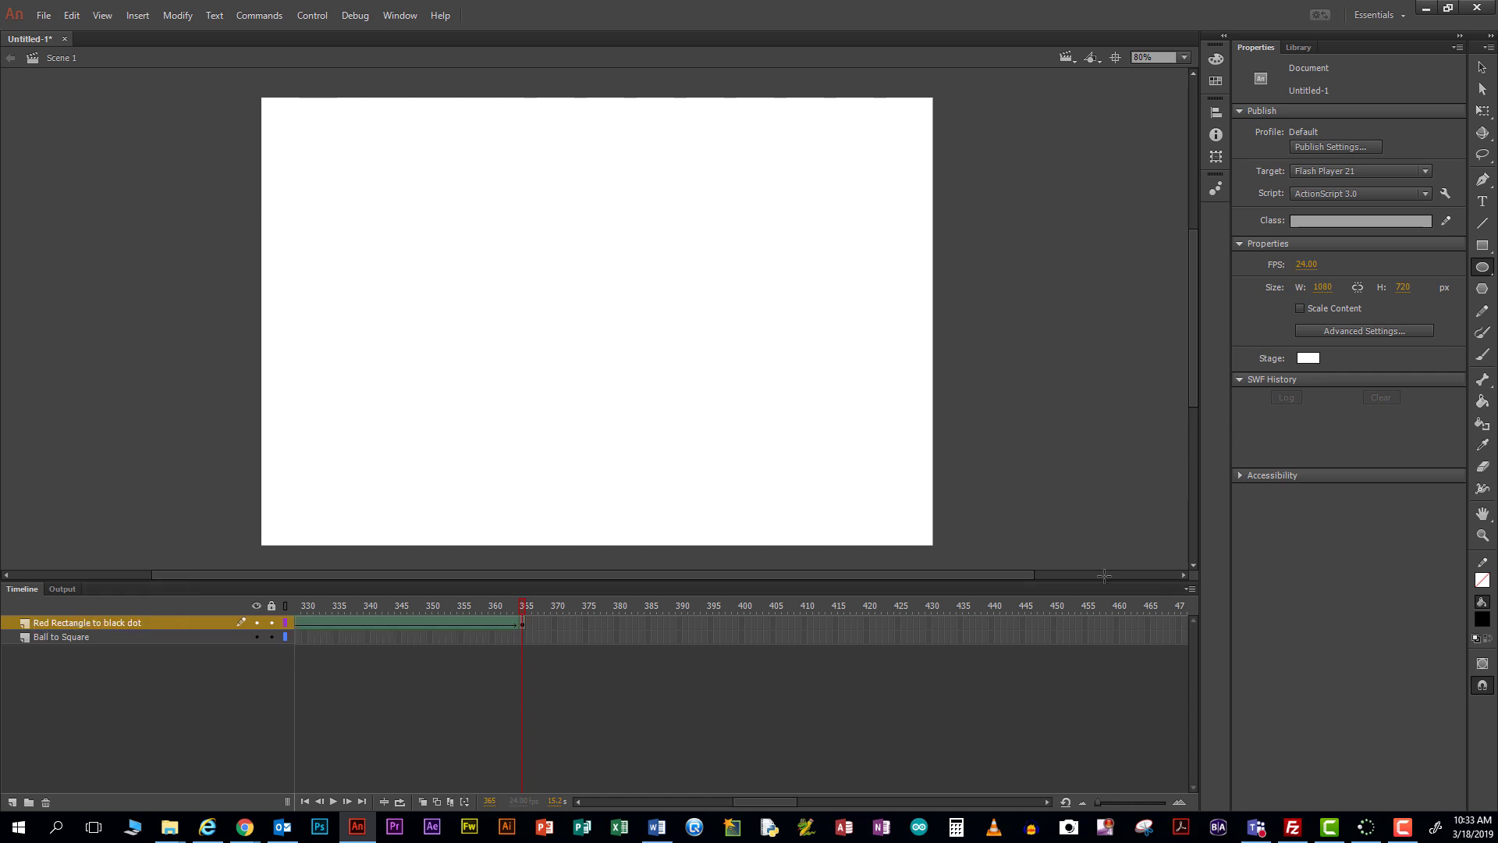
# - Scroll the timeline and insert a keyframe at frame 490 on the Red Rectangle to black dot layer
pyautogui.moveTo(1010, 574); pyautogui.dragTo(1028, 573)
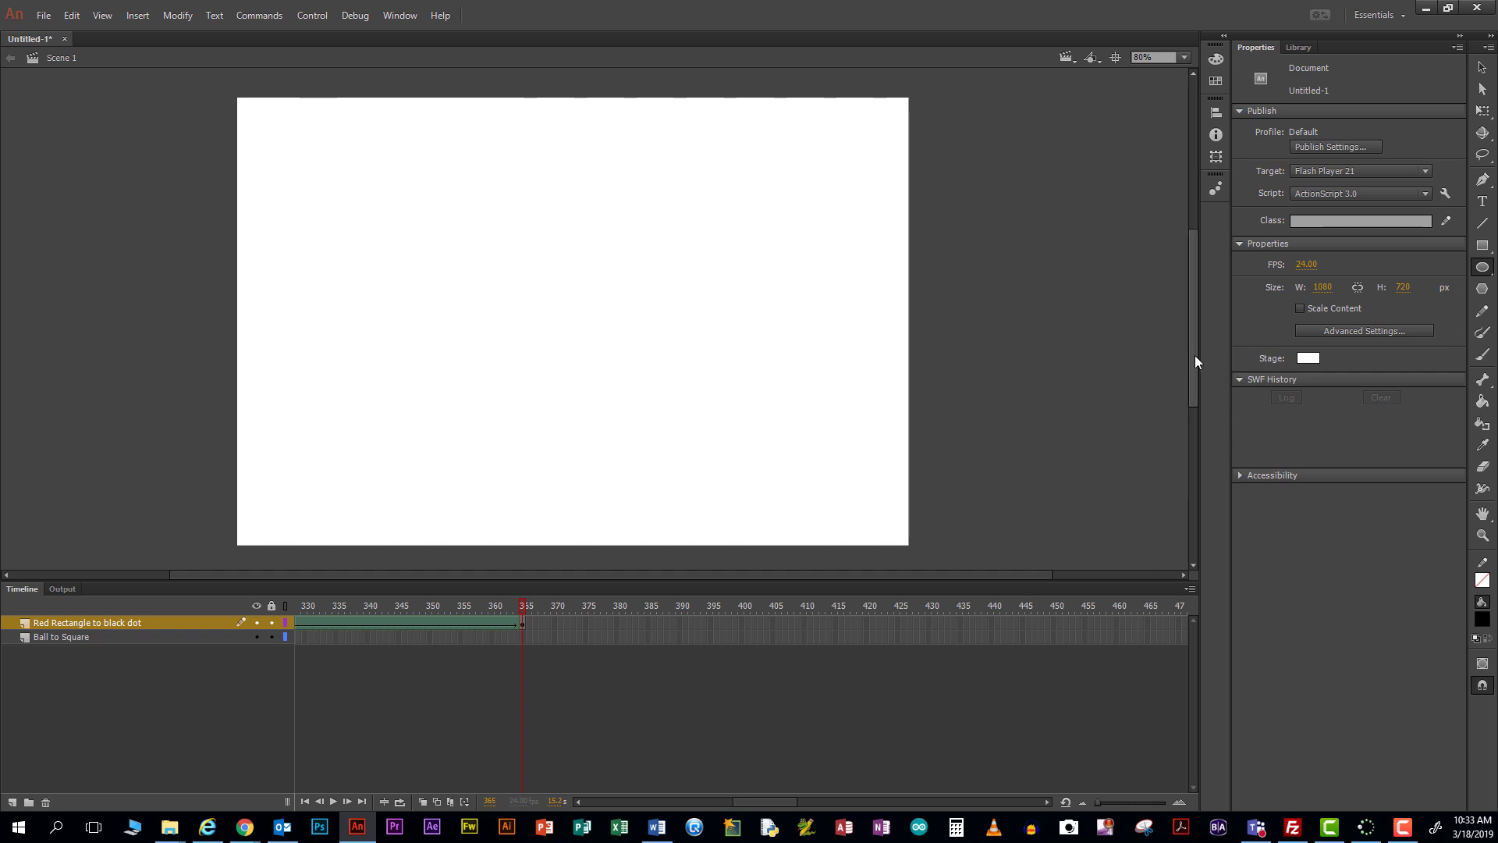
pyautogui.moveTo(1193, 358); pyautogui.dragTo(1196, 397)
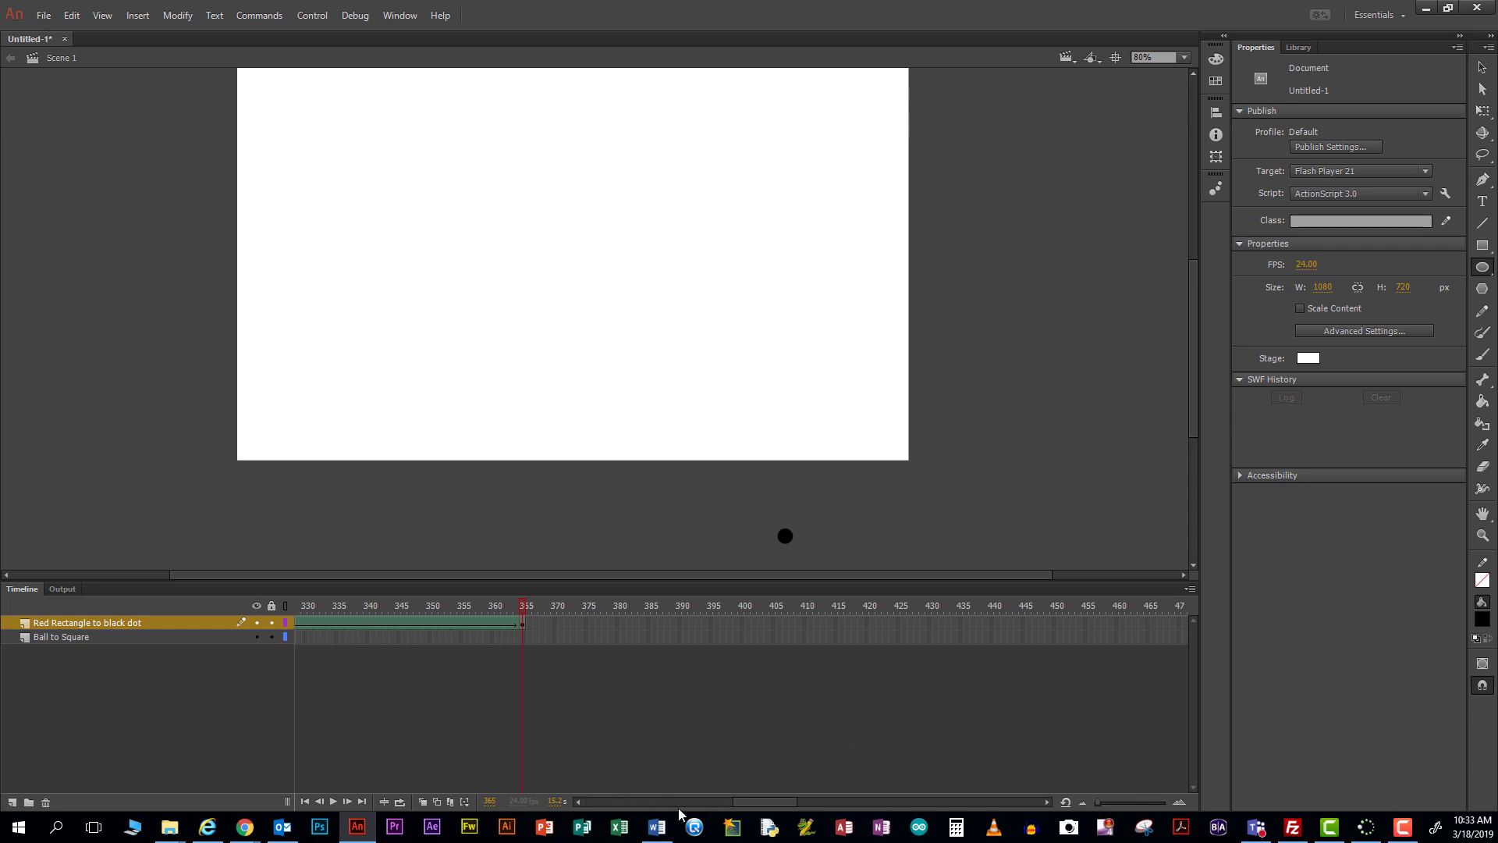
pyautogui.moveTo(751, 806); pyautogui.dragTo(763, 805)
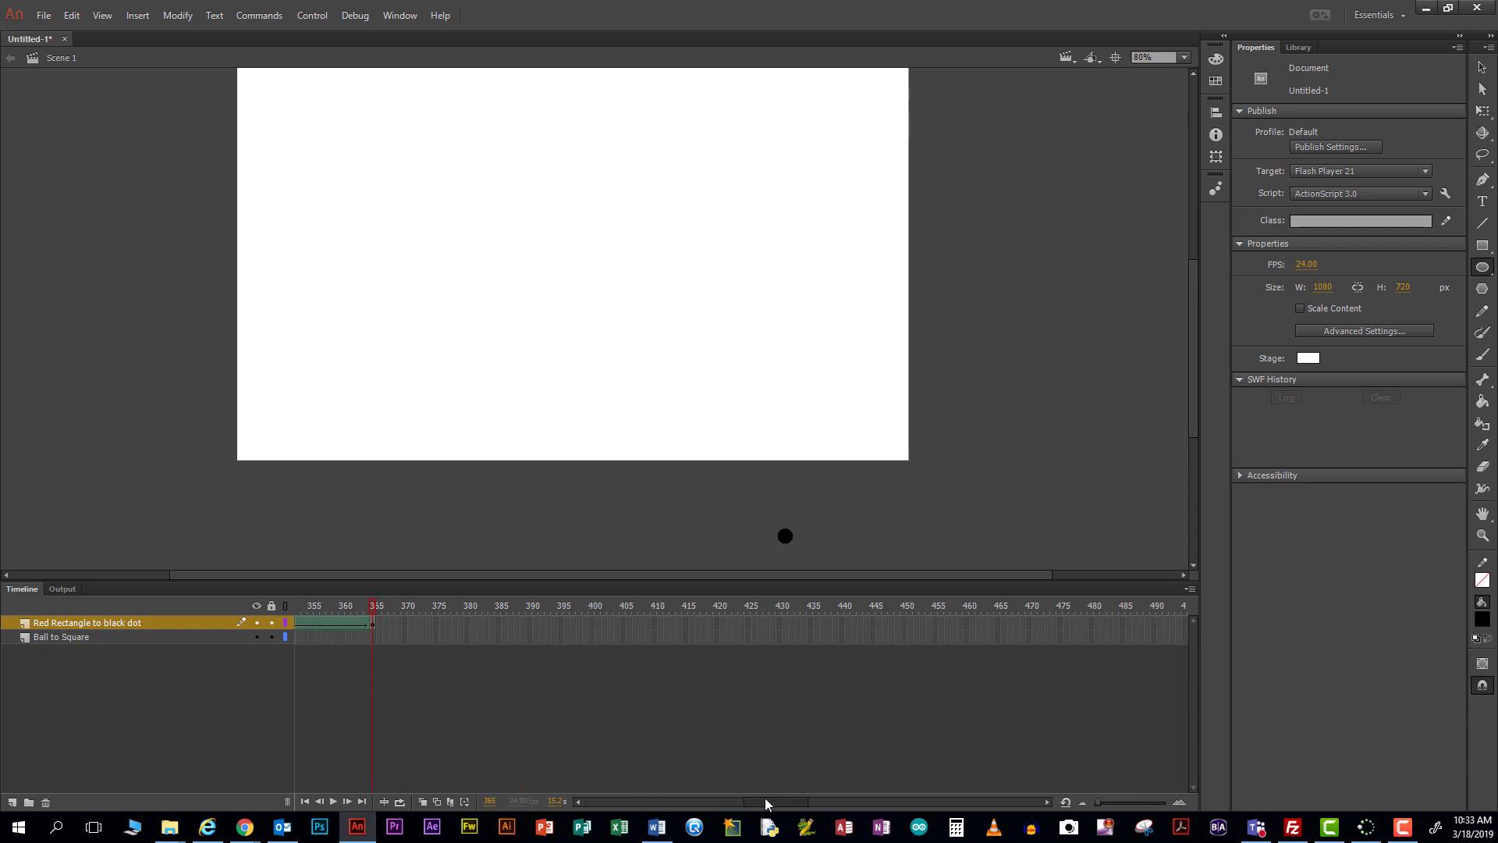
pyautogui.rightClick(1158, 622)
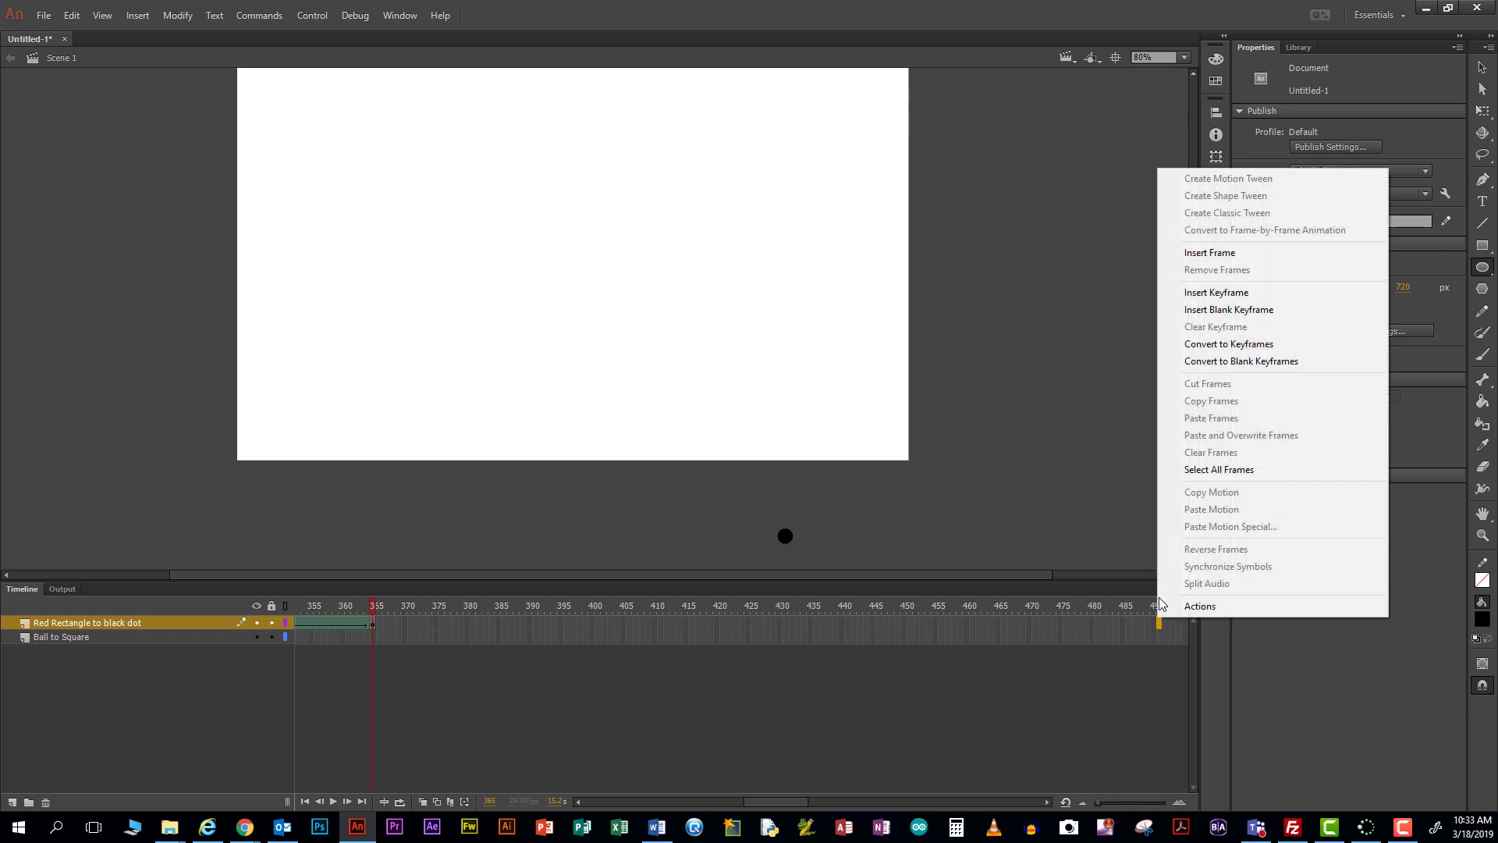
pyautogui.click(1208, 293)
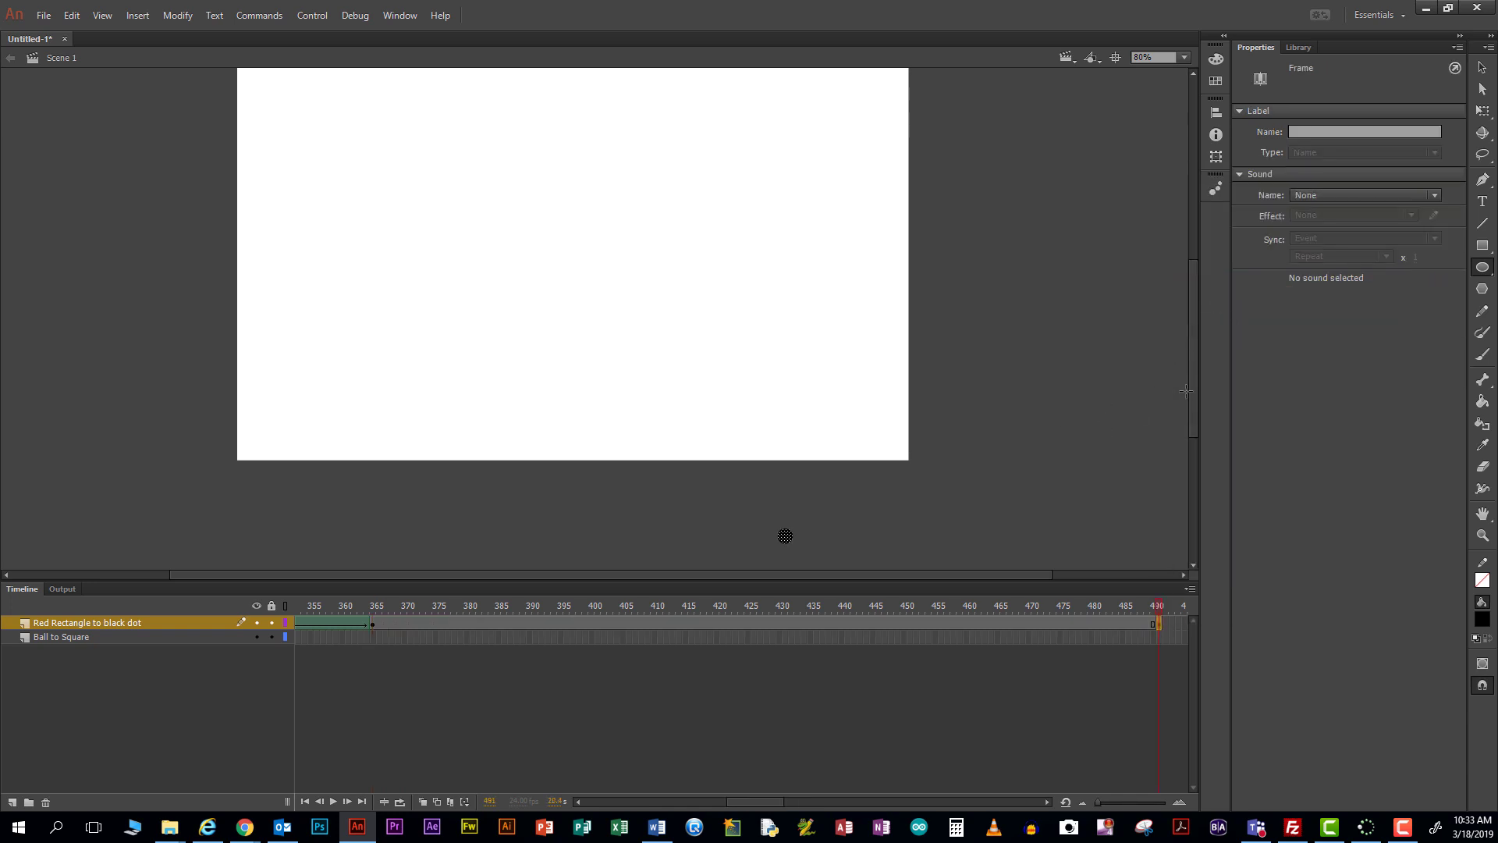
pyautogui.click(1490, 293)
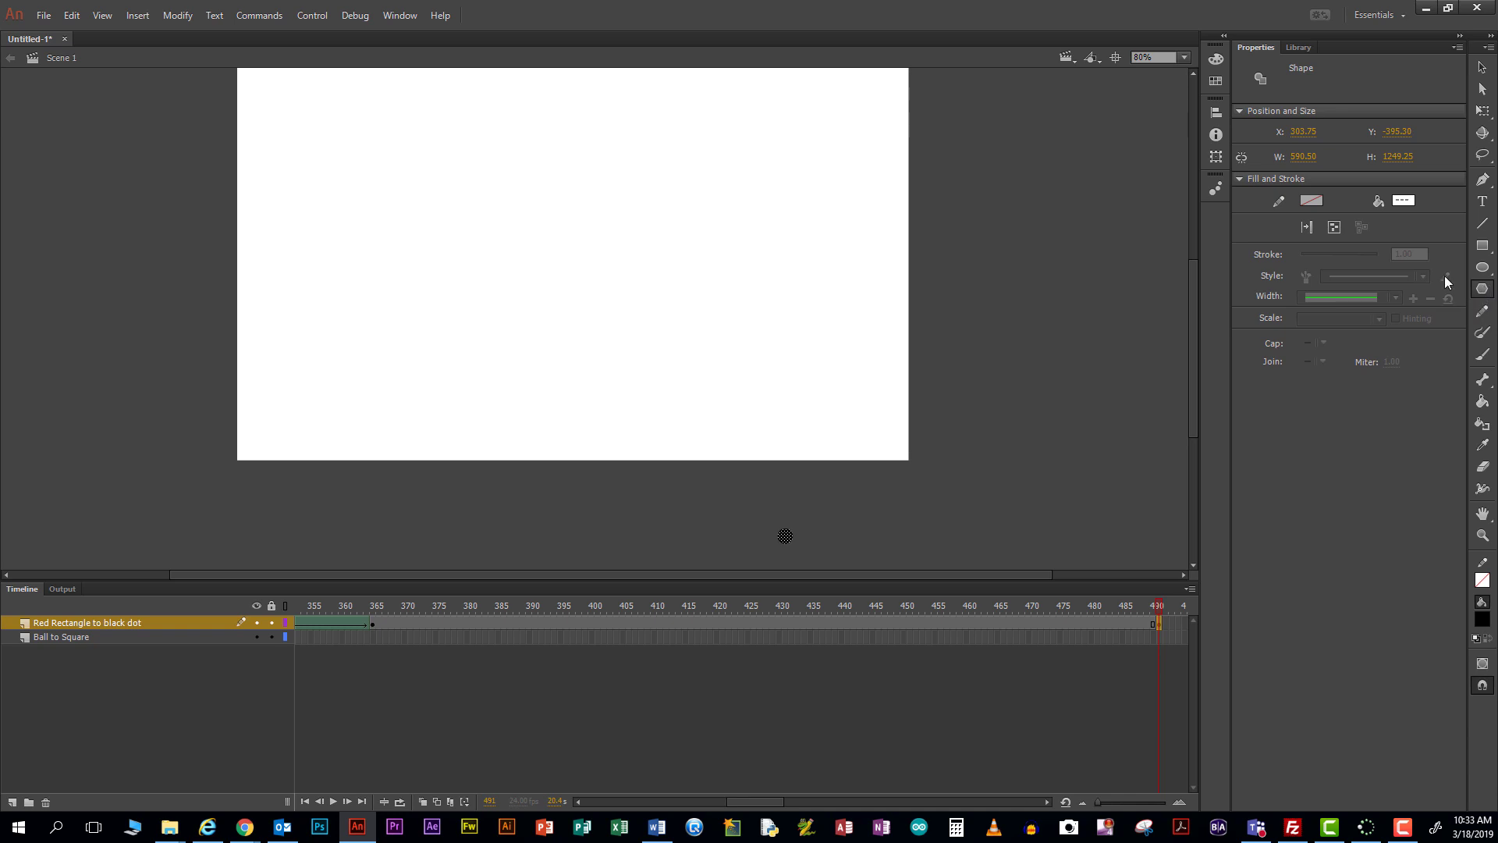
# - Set the fill to orange and draw a large 15-pointed starburst across the lower stage at frame 490
pyautogui.click(1404, 201)
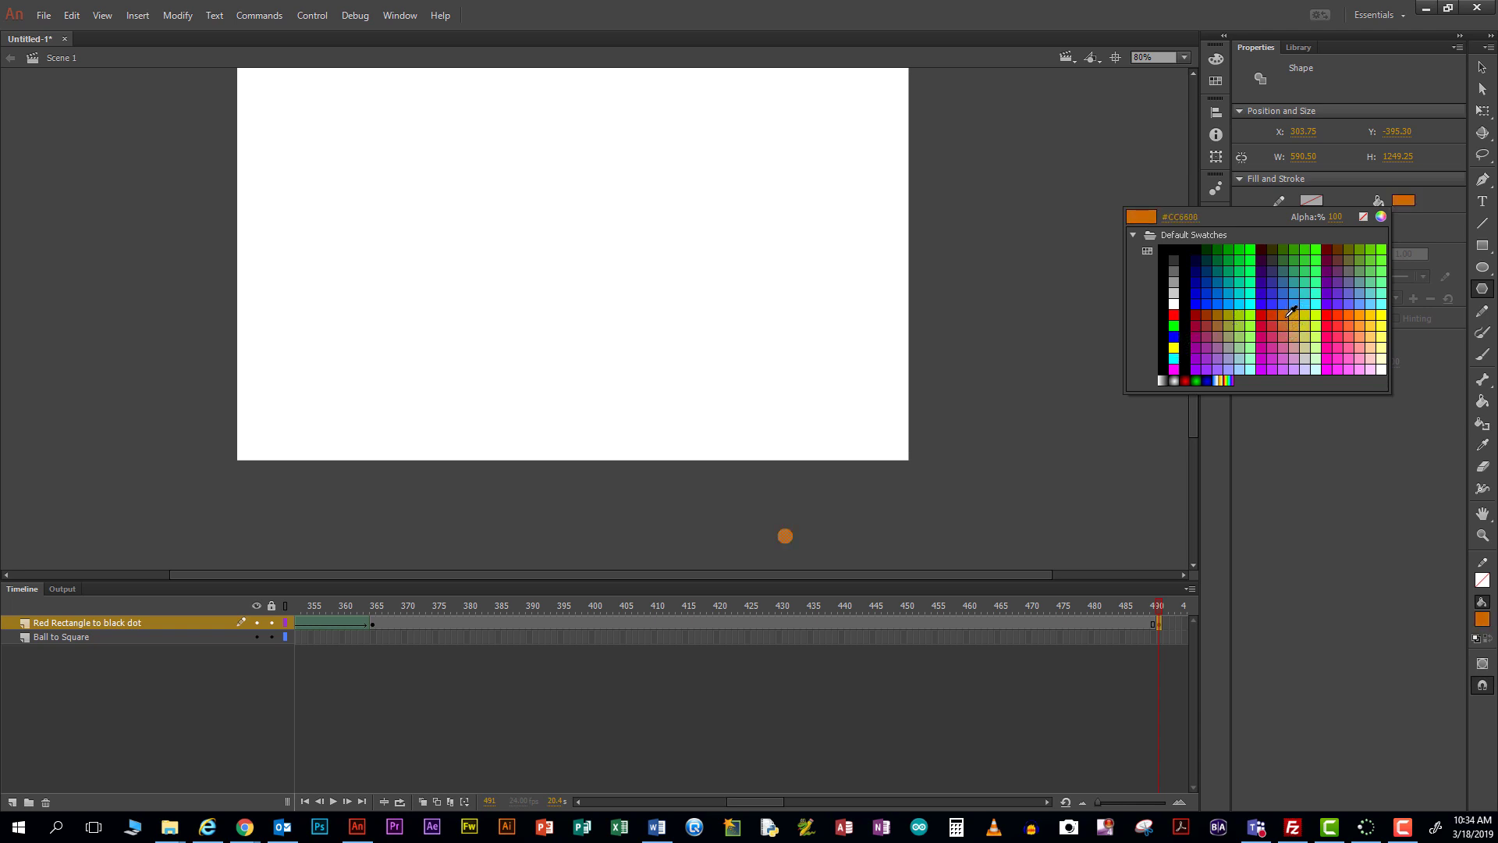
pyautogui.click(1285, 317)
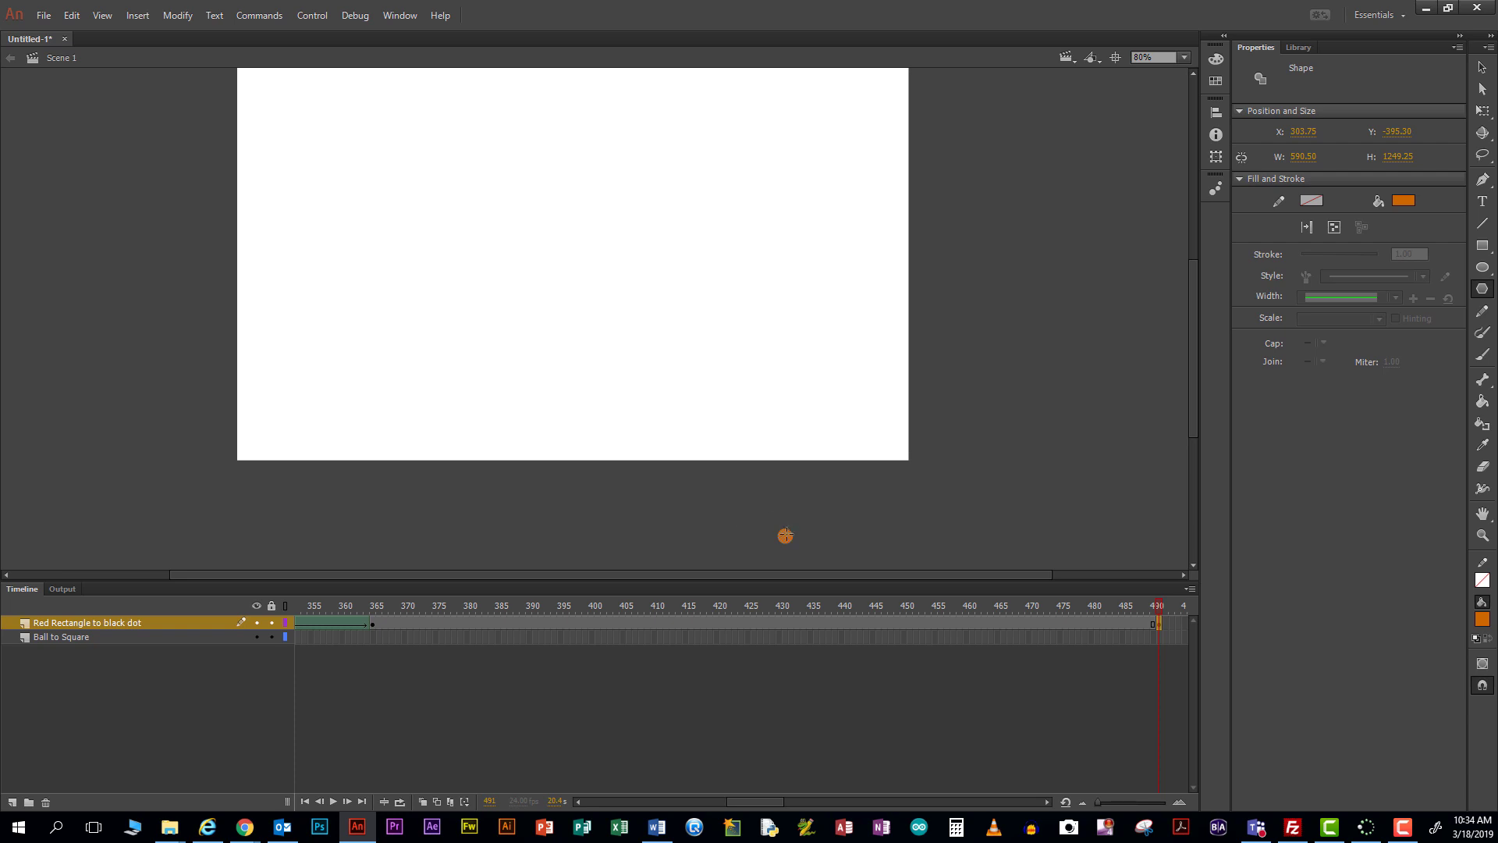
pyautogui.moveTo(700, 498); pyautogui.dragTo(1027, 356)
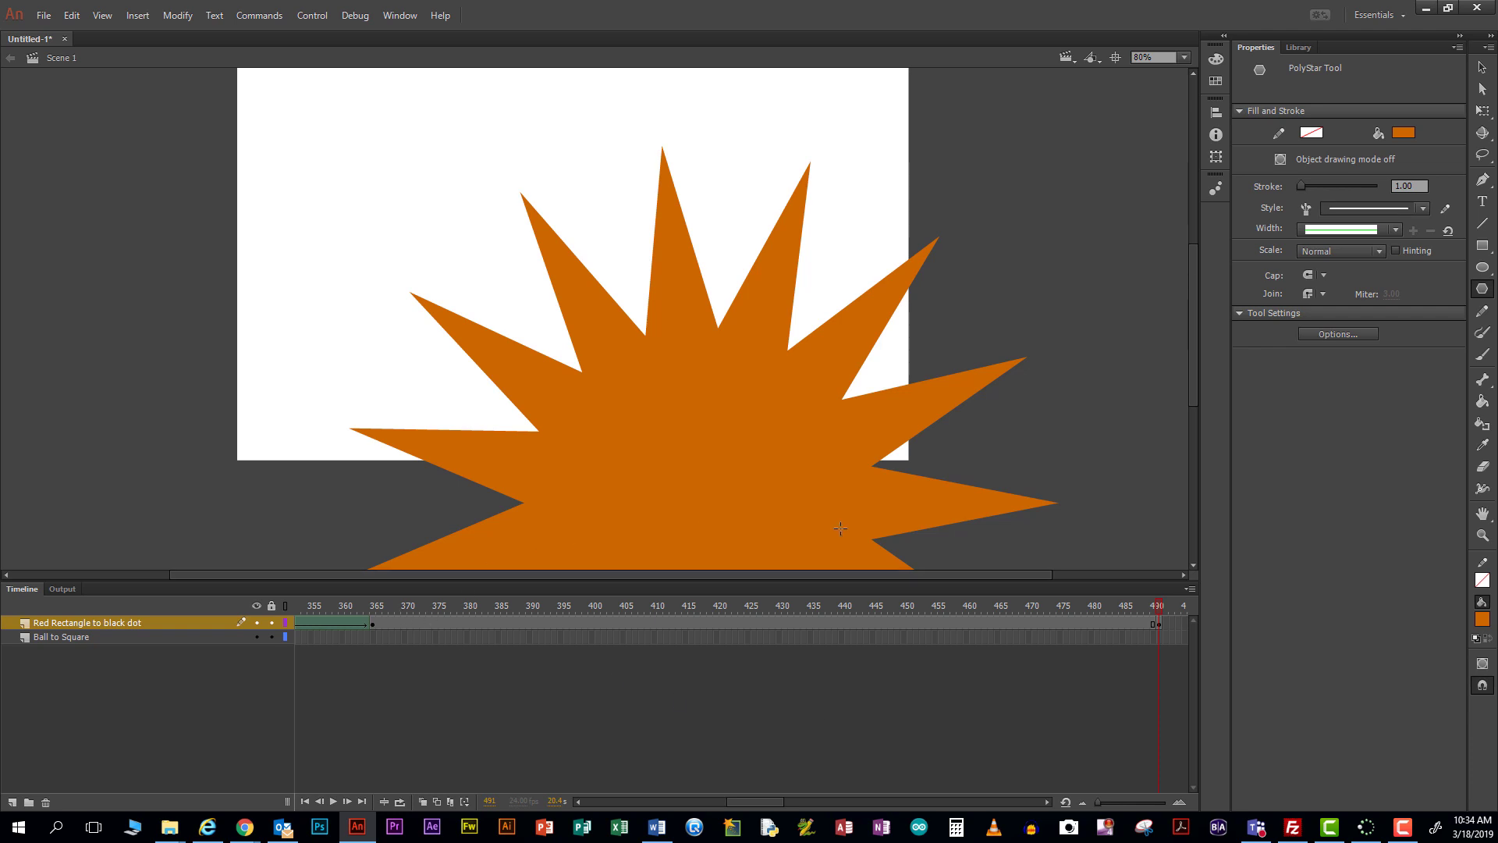
pyautogui.click(540, 622)
# - Create a shape tween over frames 365–490 and scrub it to watch the dot become the starburst
pyautogui.rightClick(540, 622)
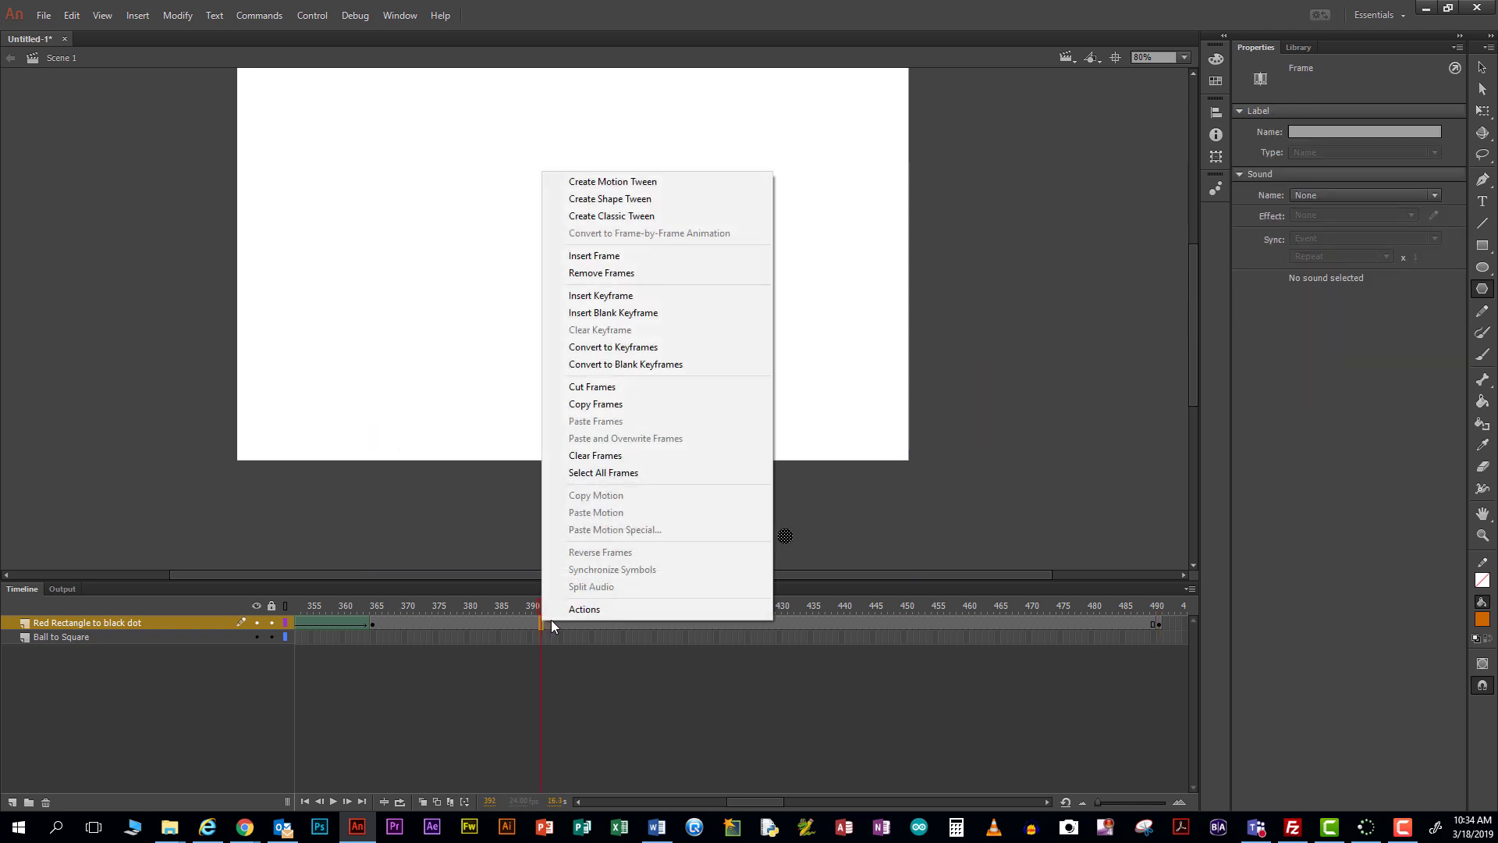
pyautogui.click(621, 203)
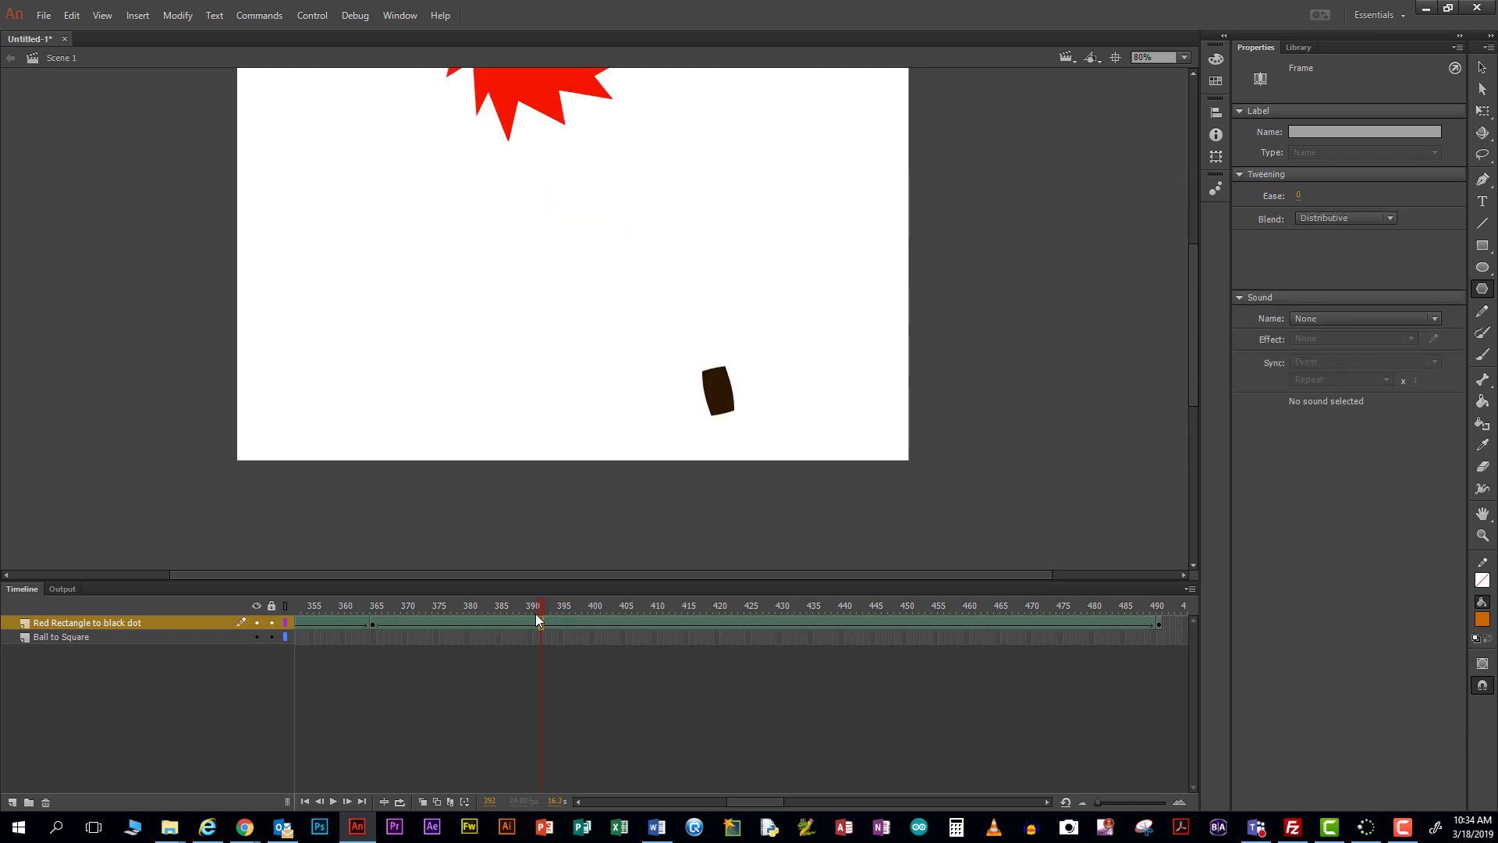
pyautogui.moveTo(540, 610); pyautogui.dragTo(453, 610)
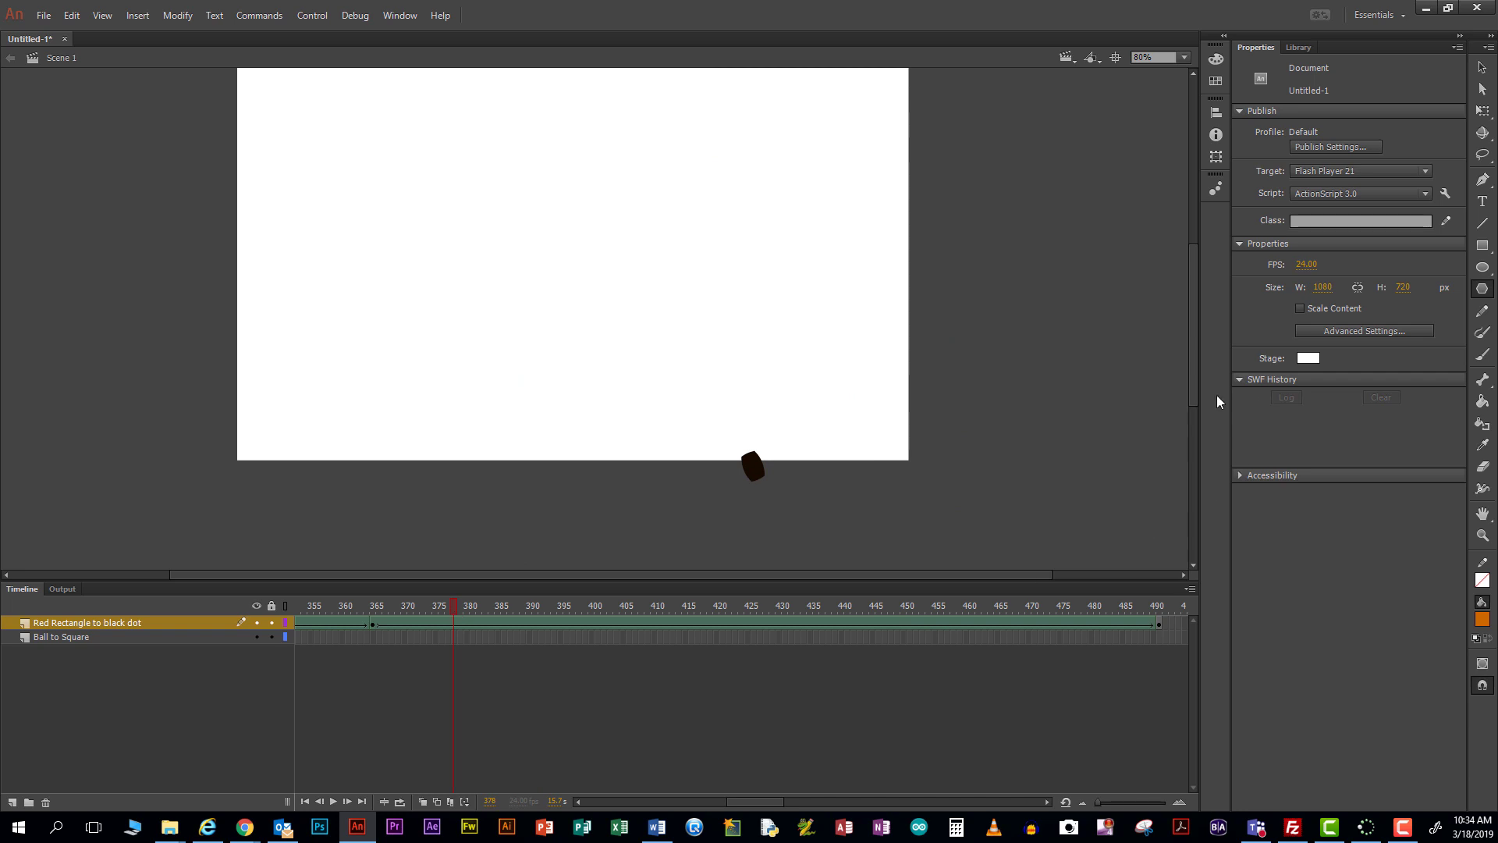
pyautogui.moveTo(1196, 384); pyautogui.dragTo(1201, 284)
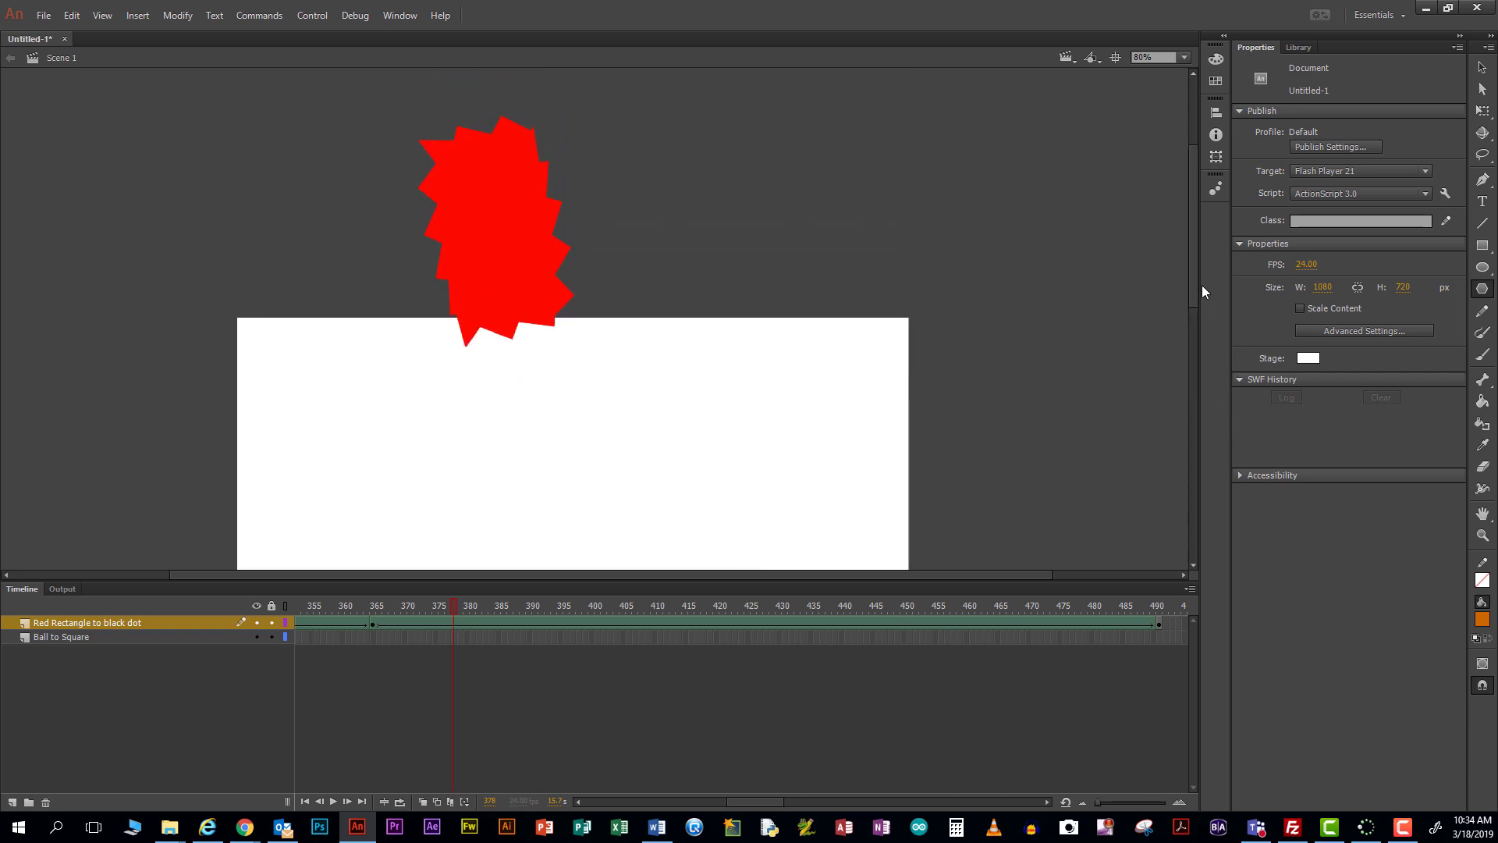
pyautogui.moveTo(456, 610); pyautogui.dragTo(1206, 612)
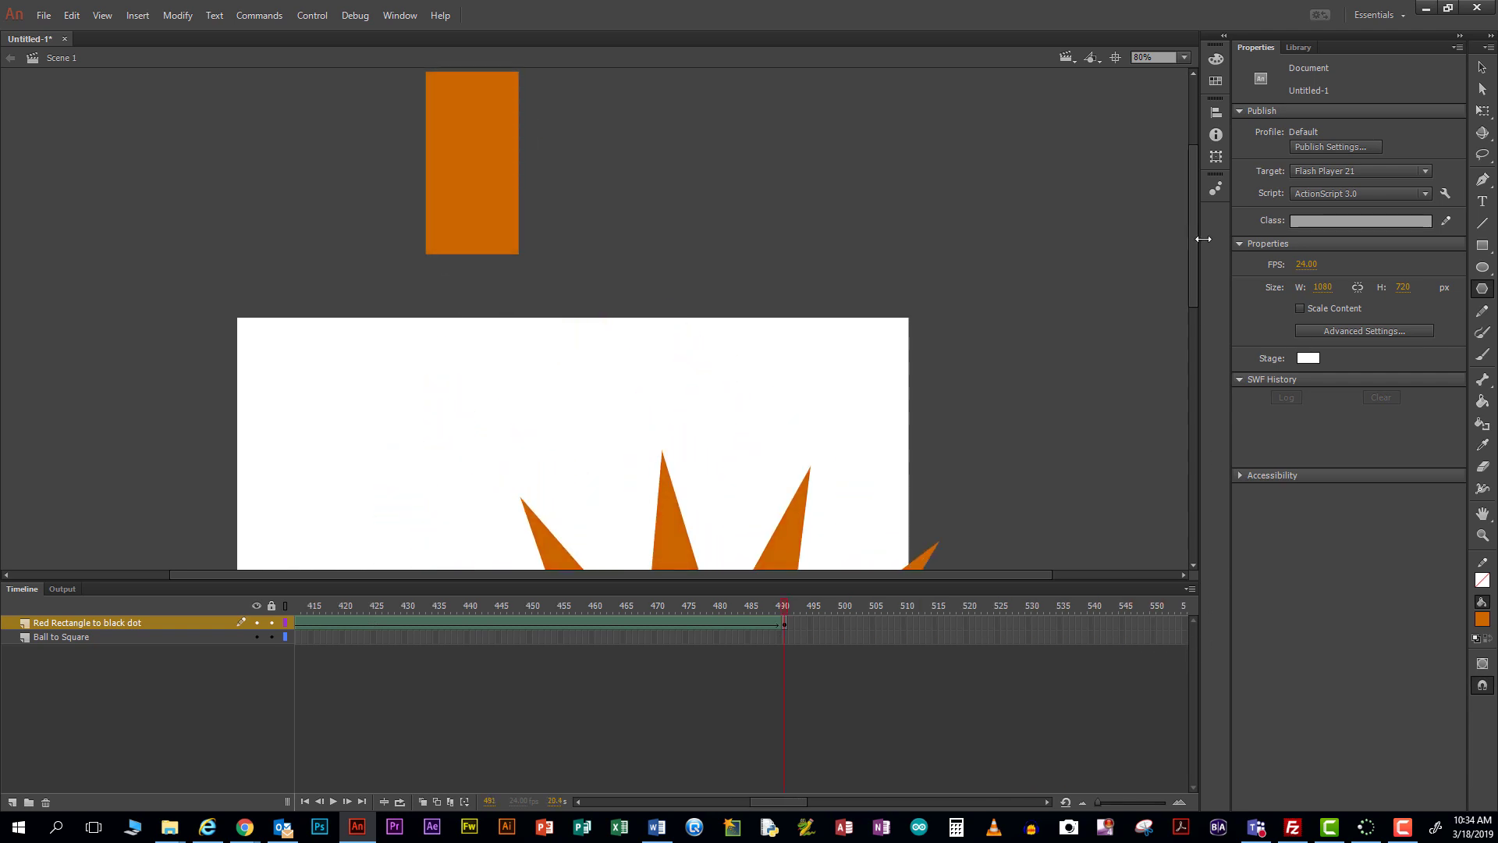
pyautogui.moveTo(1194, 246); pyautogui.dragTo(1205, 357)
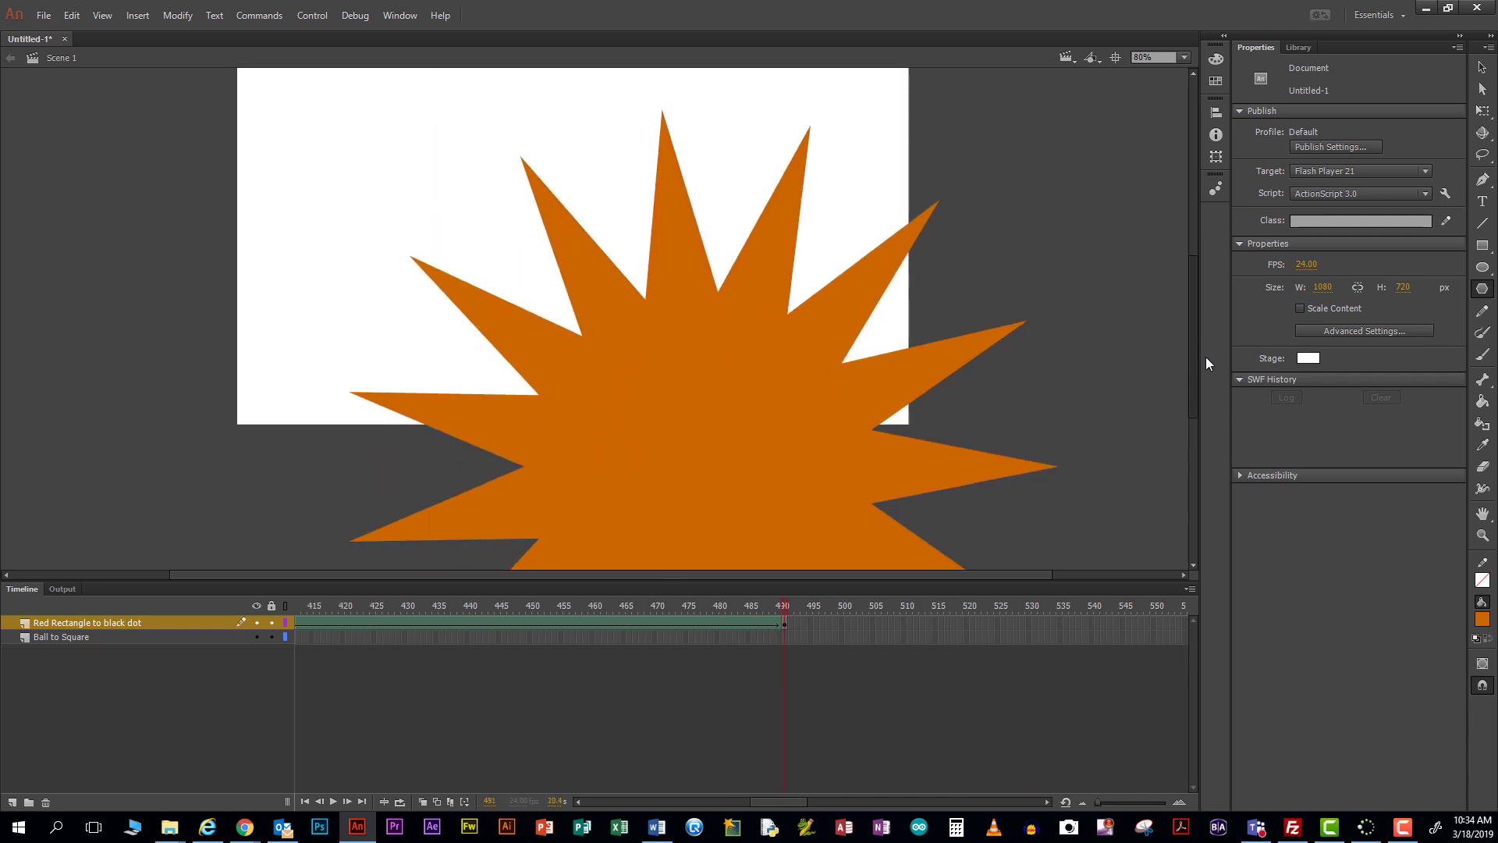
# - Play the full animation, then open File Explorer on the empty Lab 6 animation folder at upper left
pyautogui.press('Return')
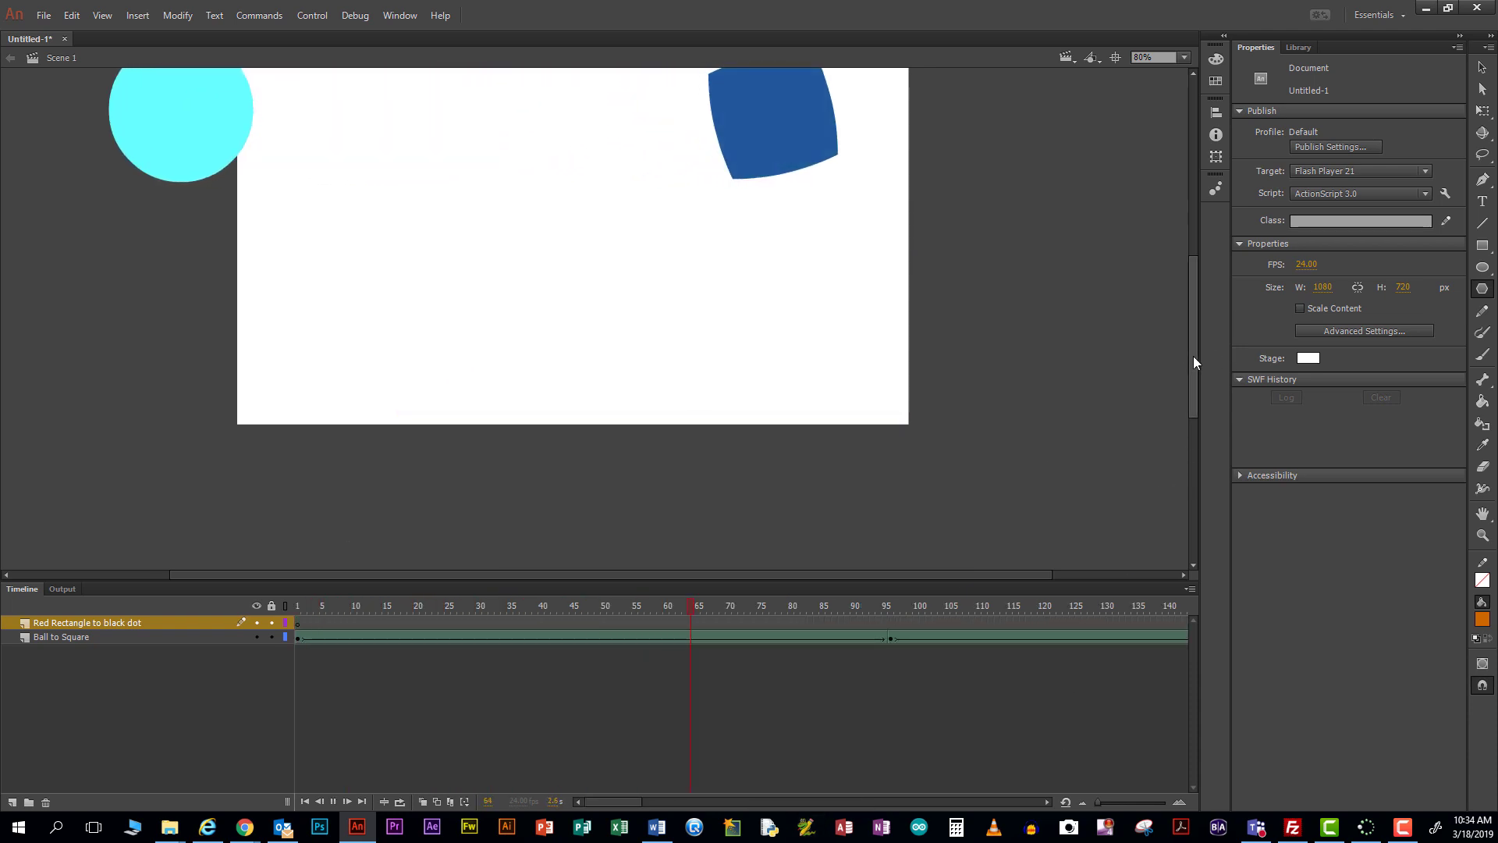
pyautogui.moveTo(1192, 355); pyautogui.dragTo(1198, 309)
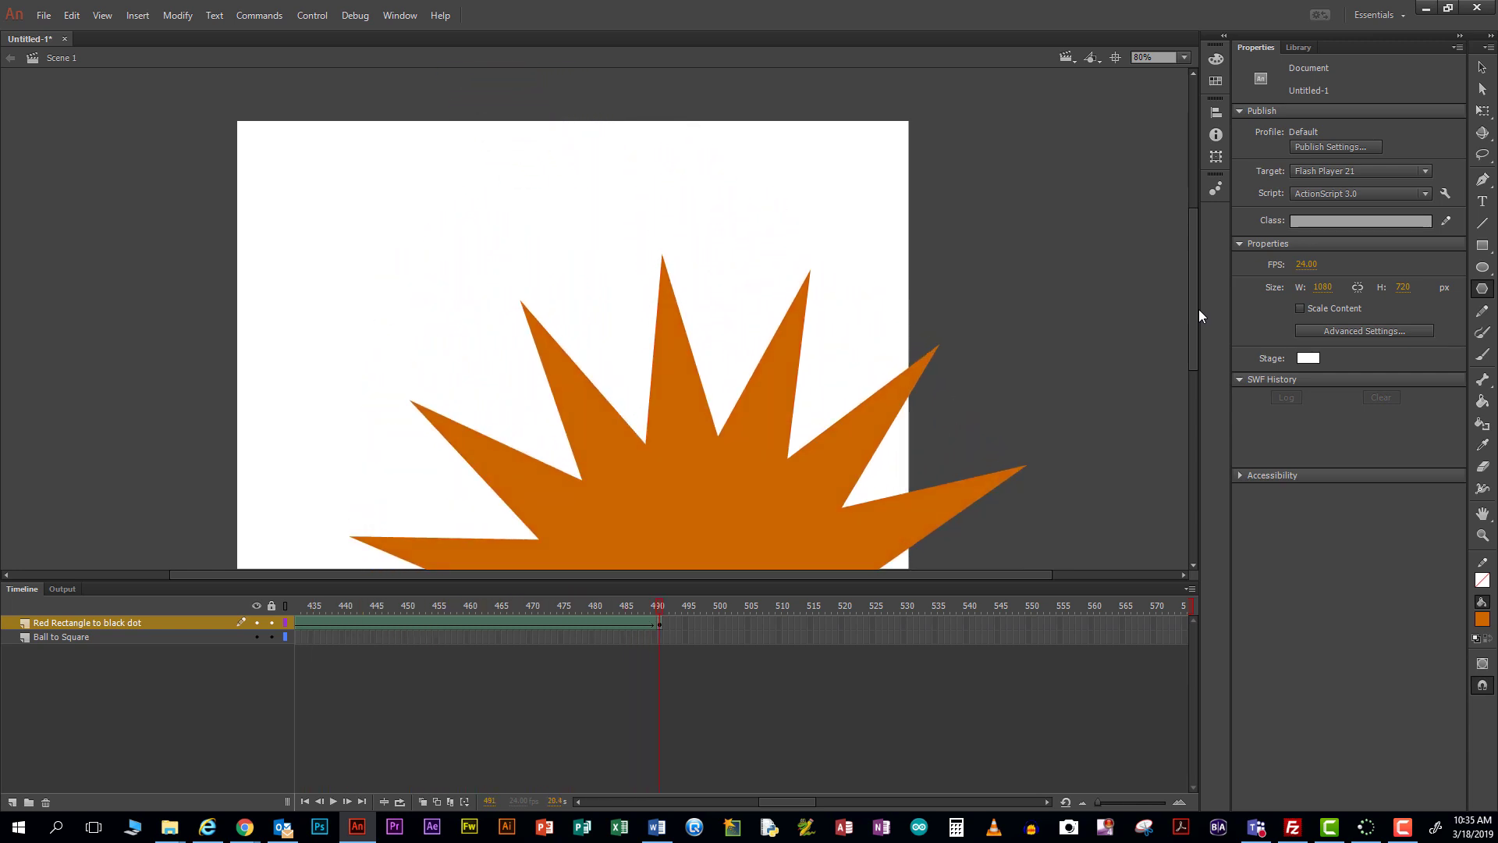
pyautogui.moveTo(1197, 298); pyautogui.dragTo(1195, 259)
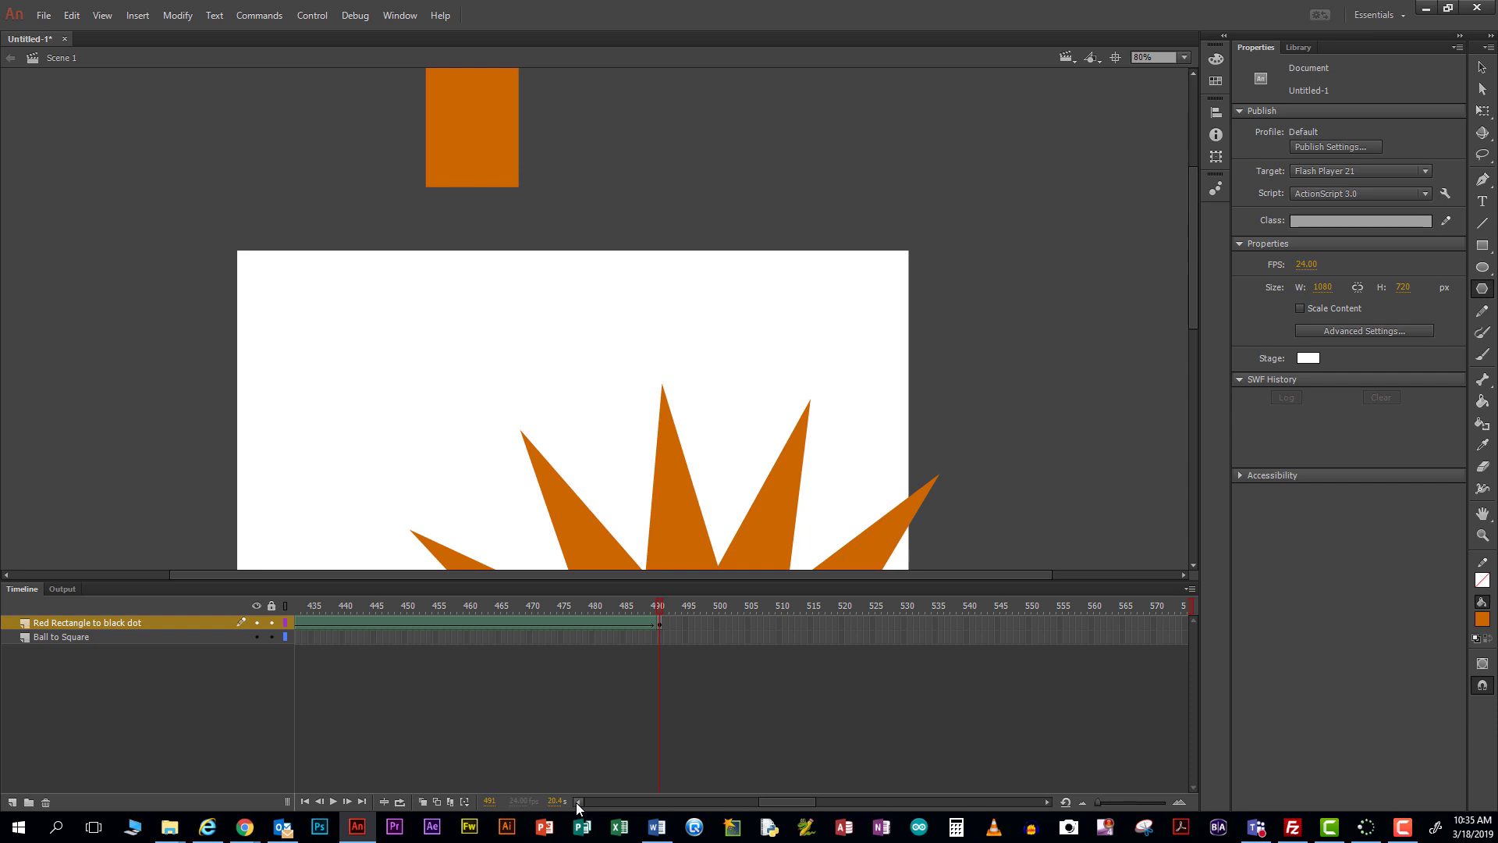
pyautogui.press('super+e')
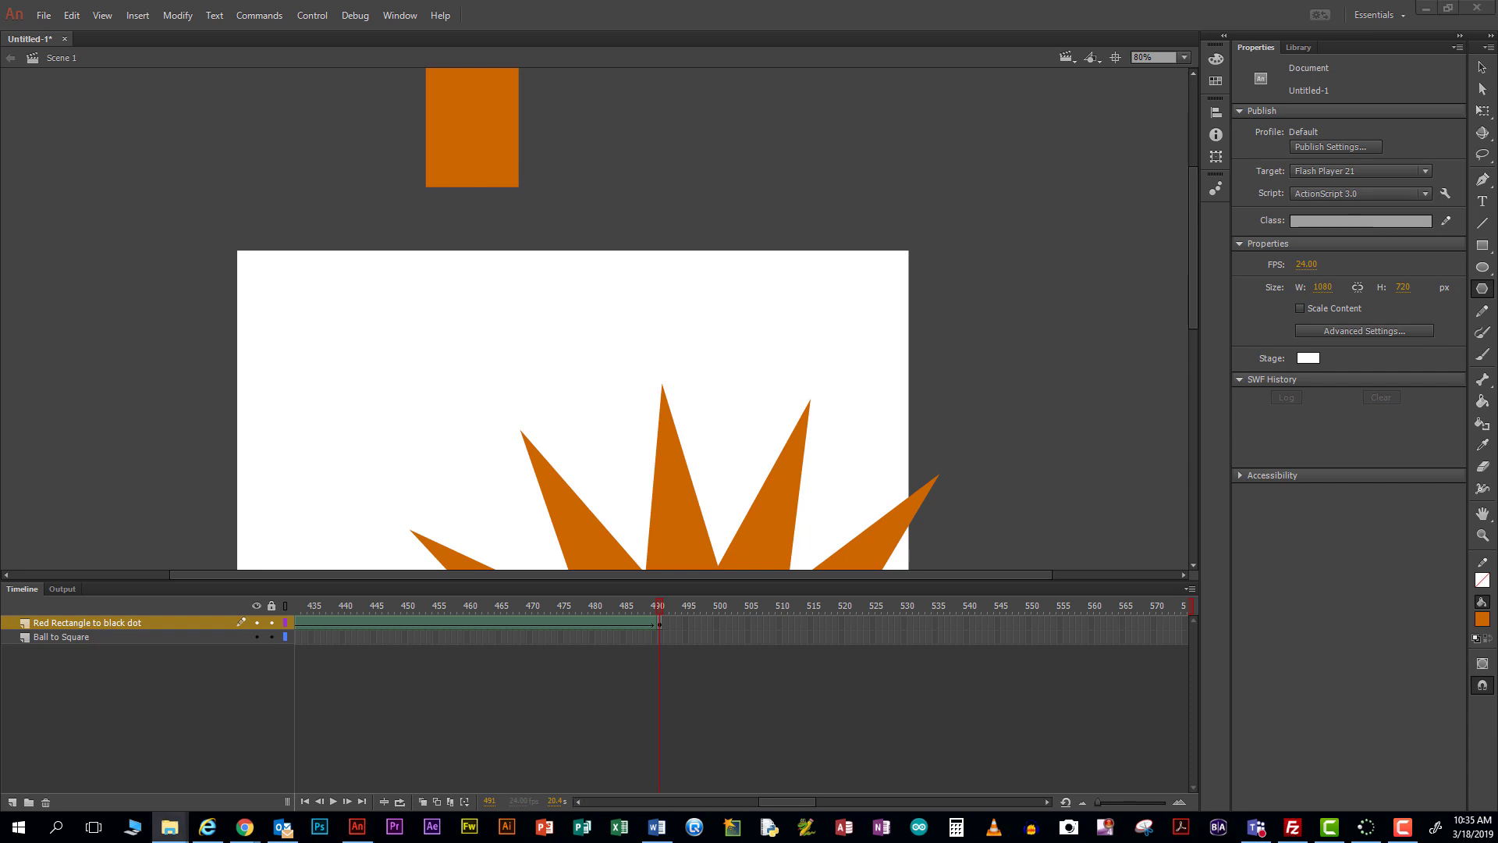
pyautogui.moveTo(1175, 194); pyautogui.dragTo(740, 111)
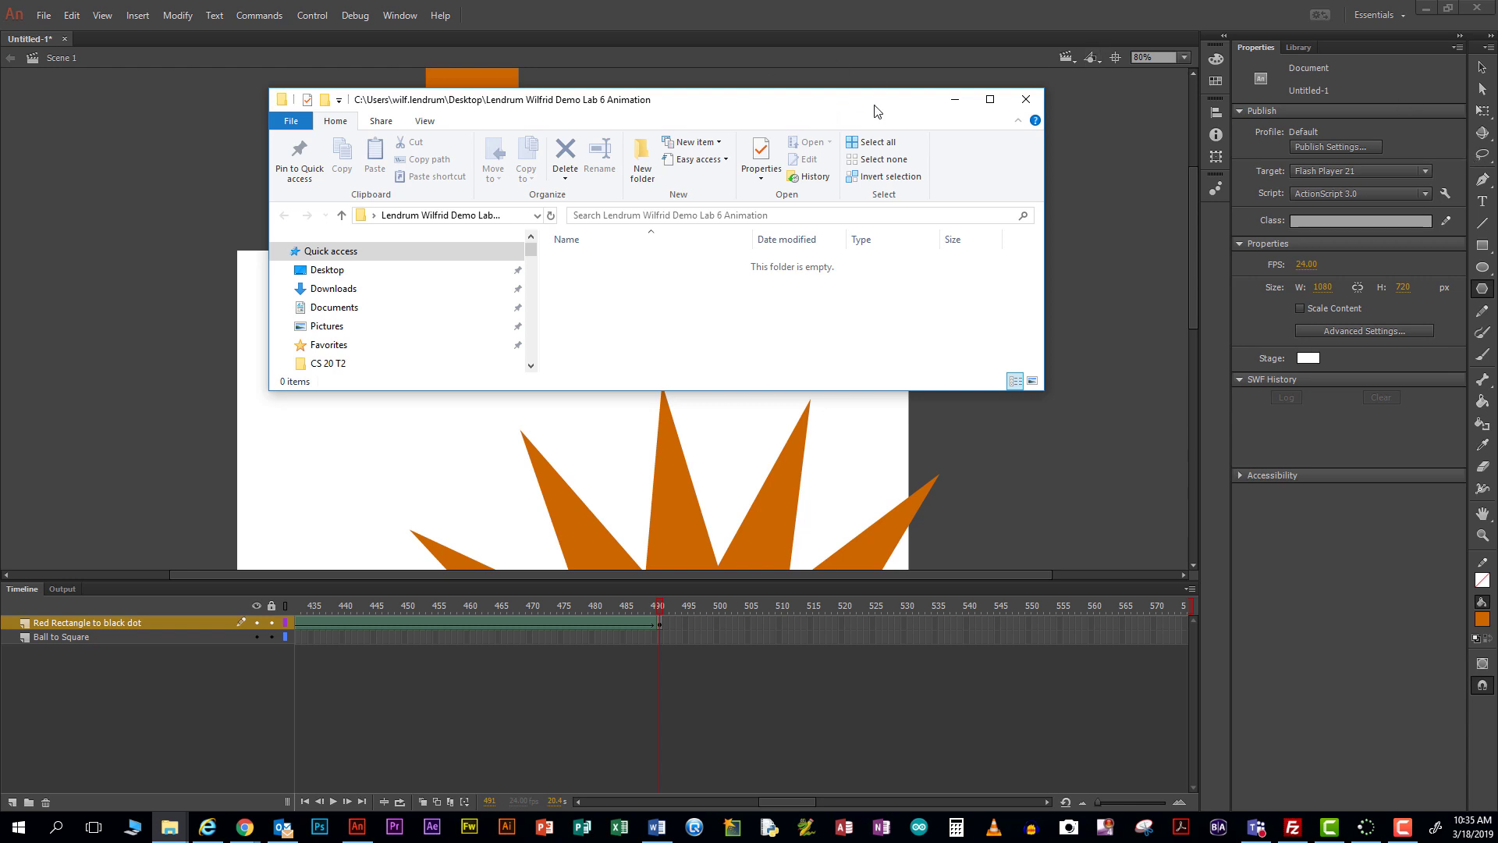
# - Save the animation as Cm 10 Lab 6 demo.fla in the Desktop's Lab 6 animation folder
pyautogui.click(954, 99)
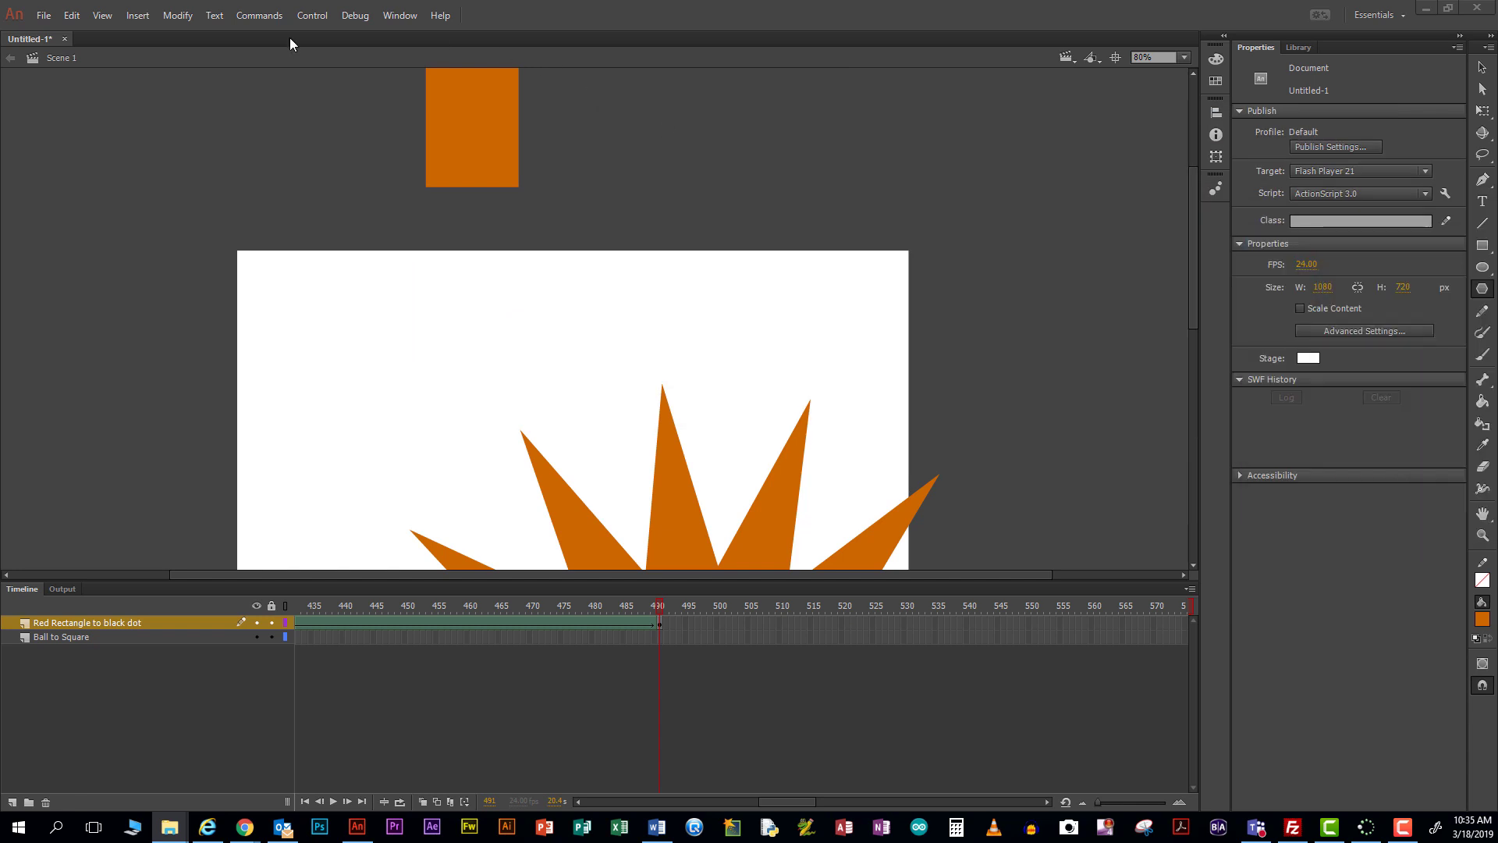
pyautogui.click(50, 20)
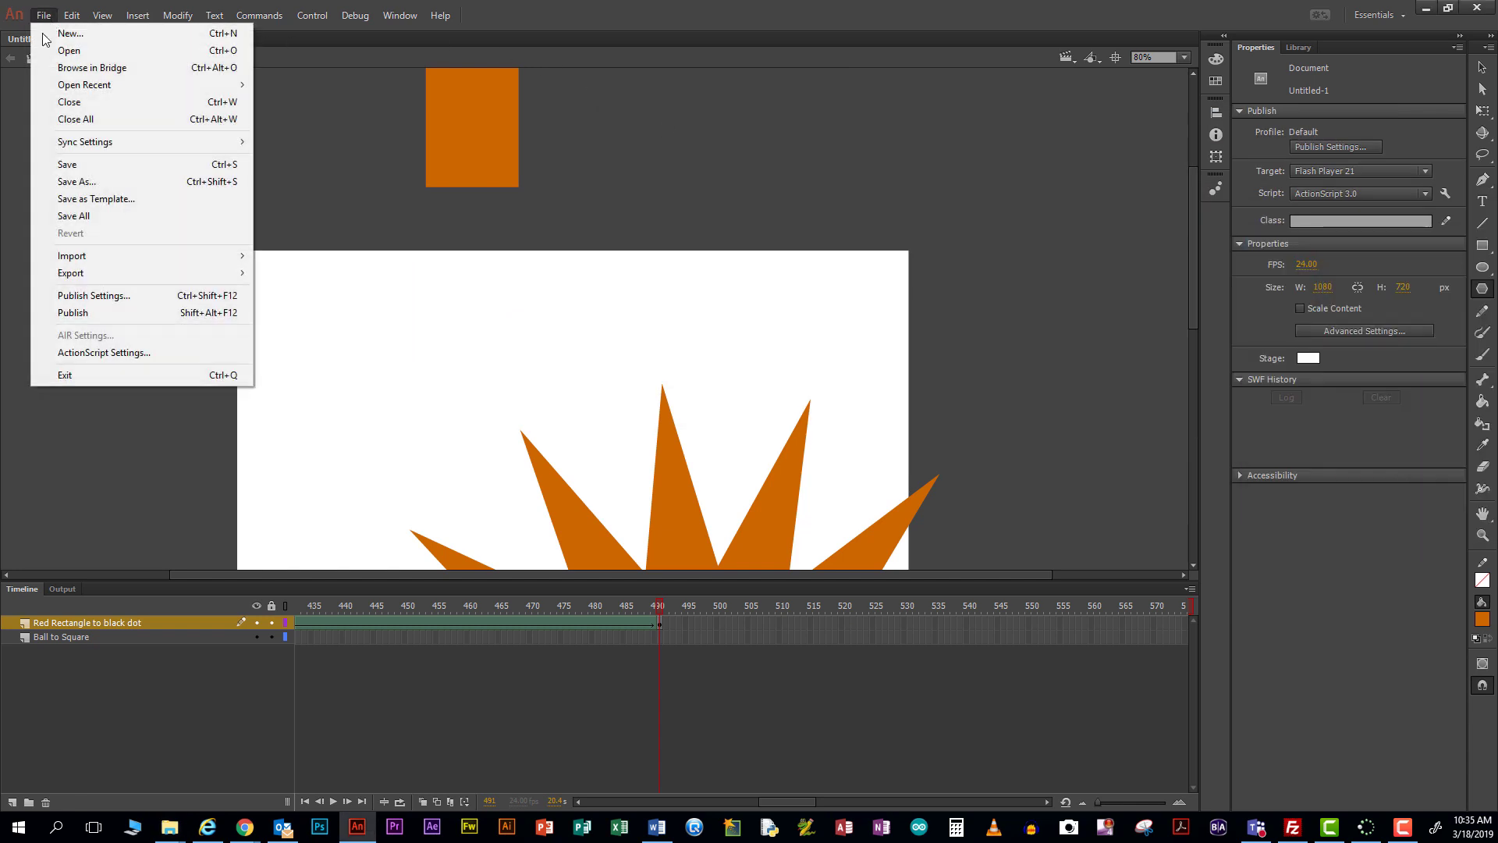
pyautogui.click(50, 184)
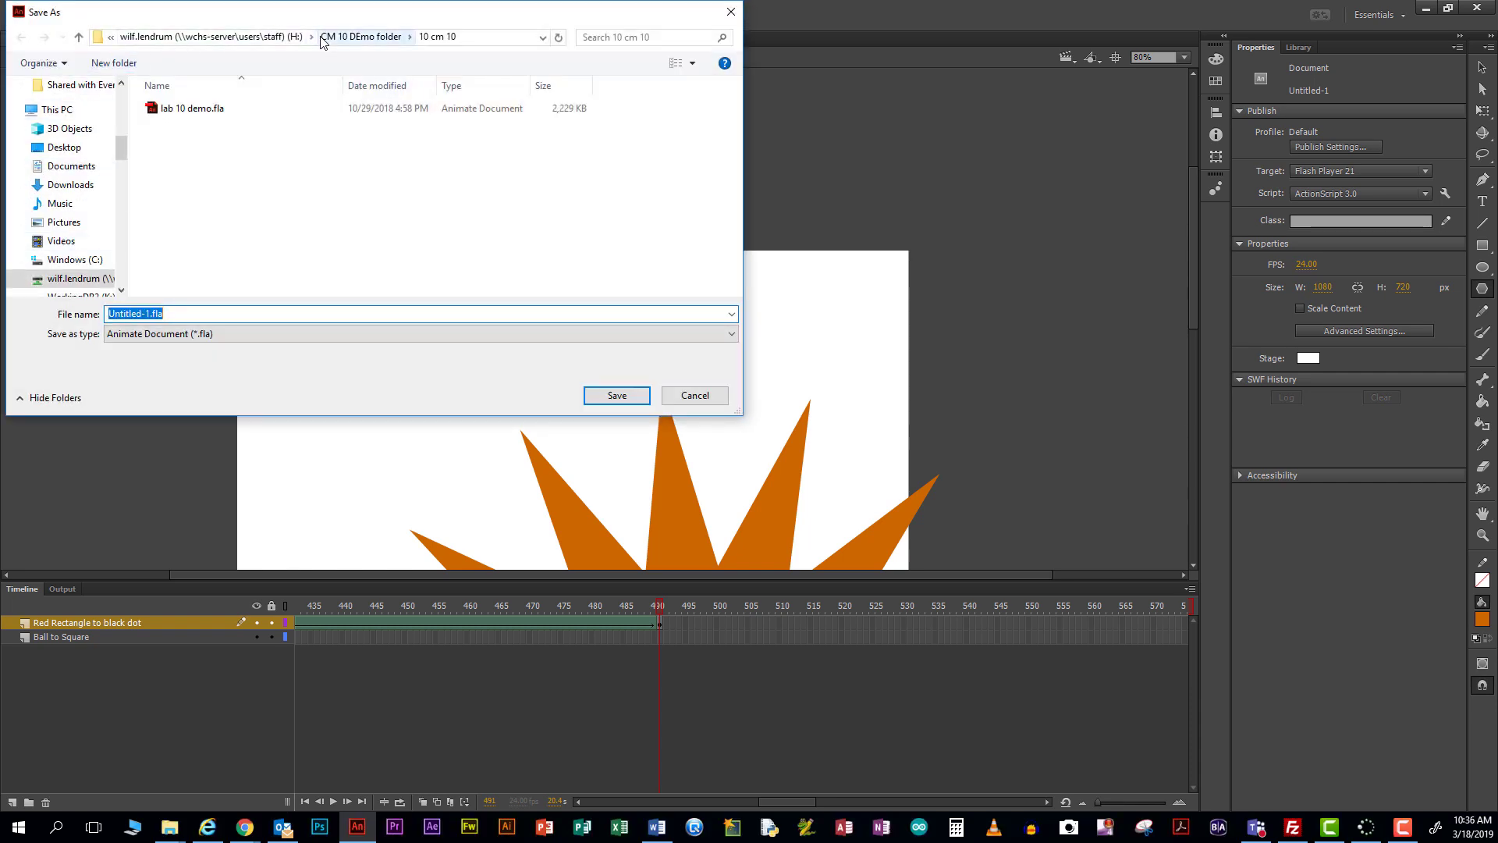
pyautogui.click(108, 147)
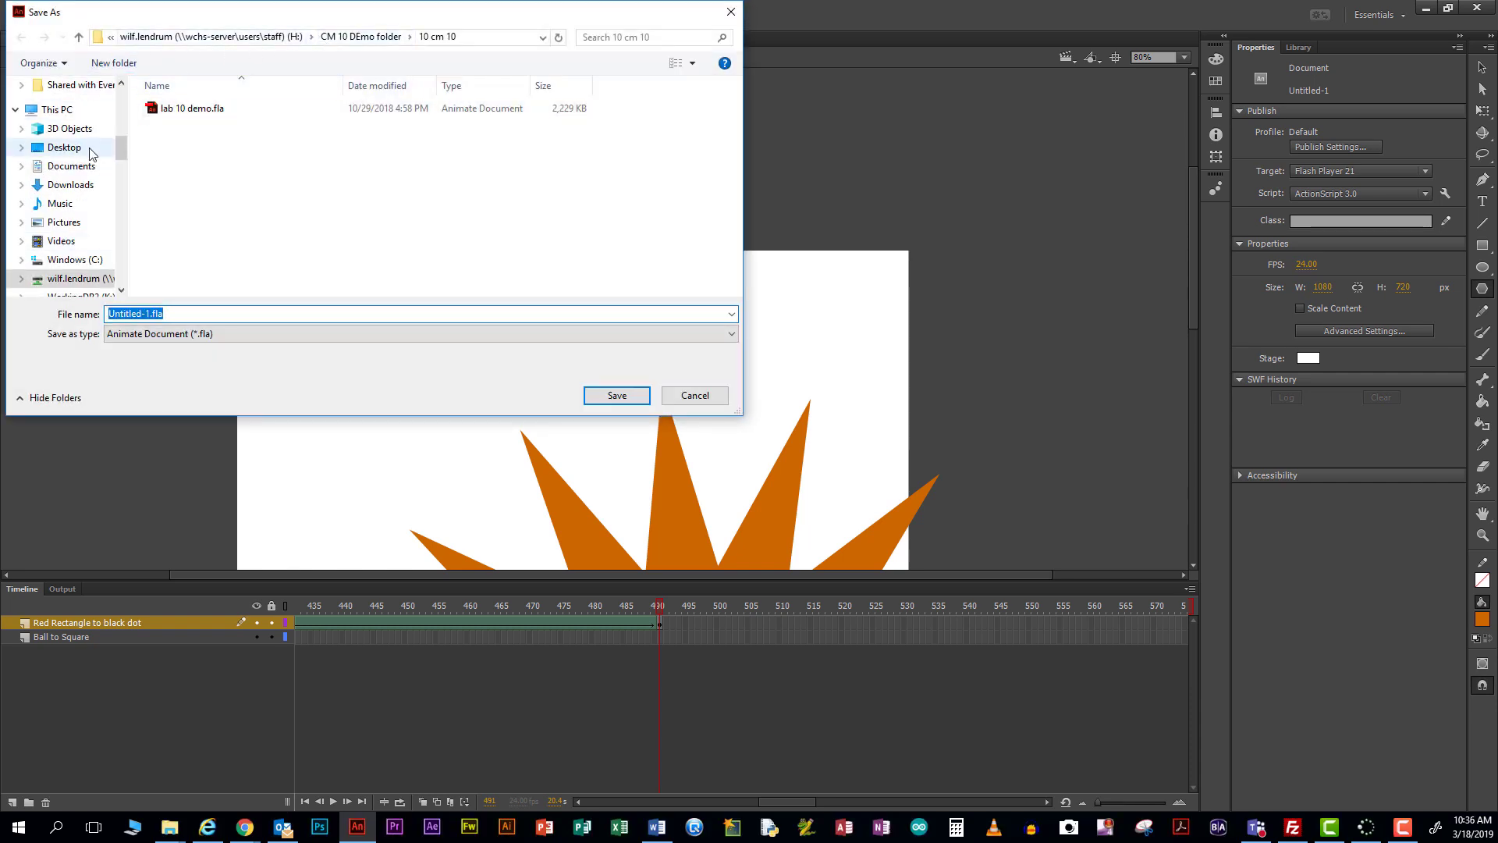
pyautogui.scroll(-1, 211, 125)
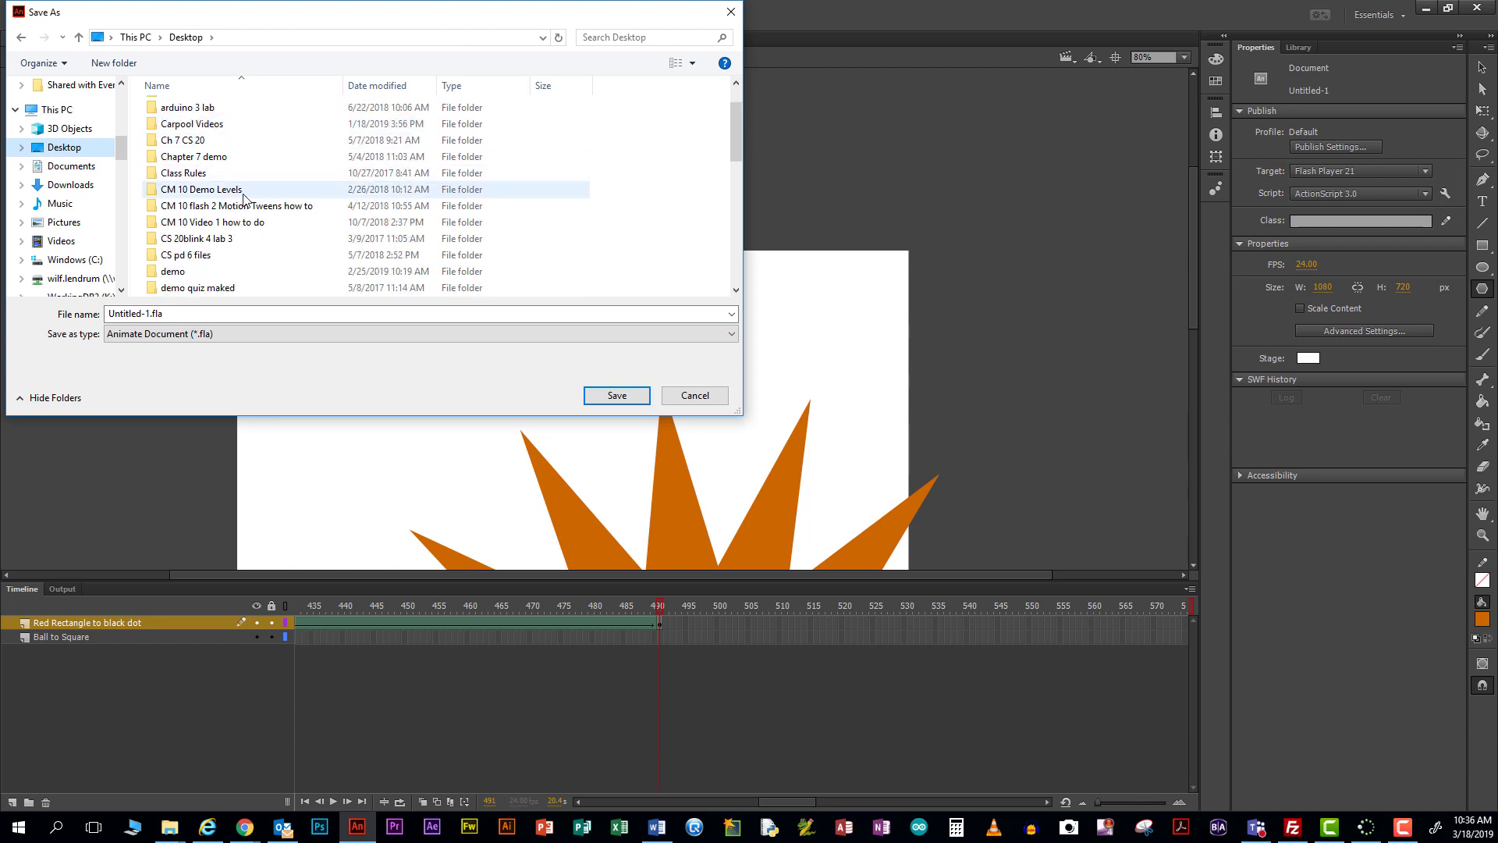
pyautogui.scroll(-2, 243, 209)
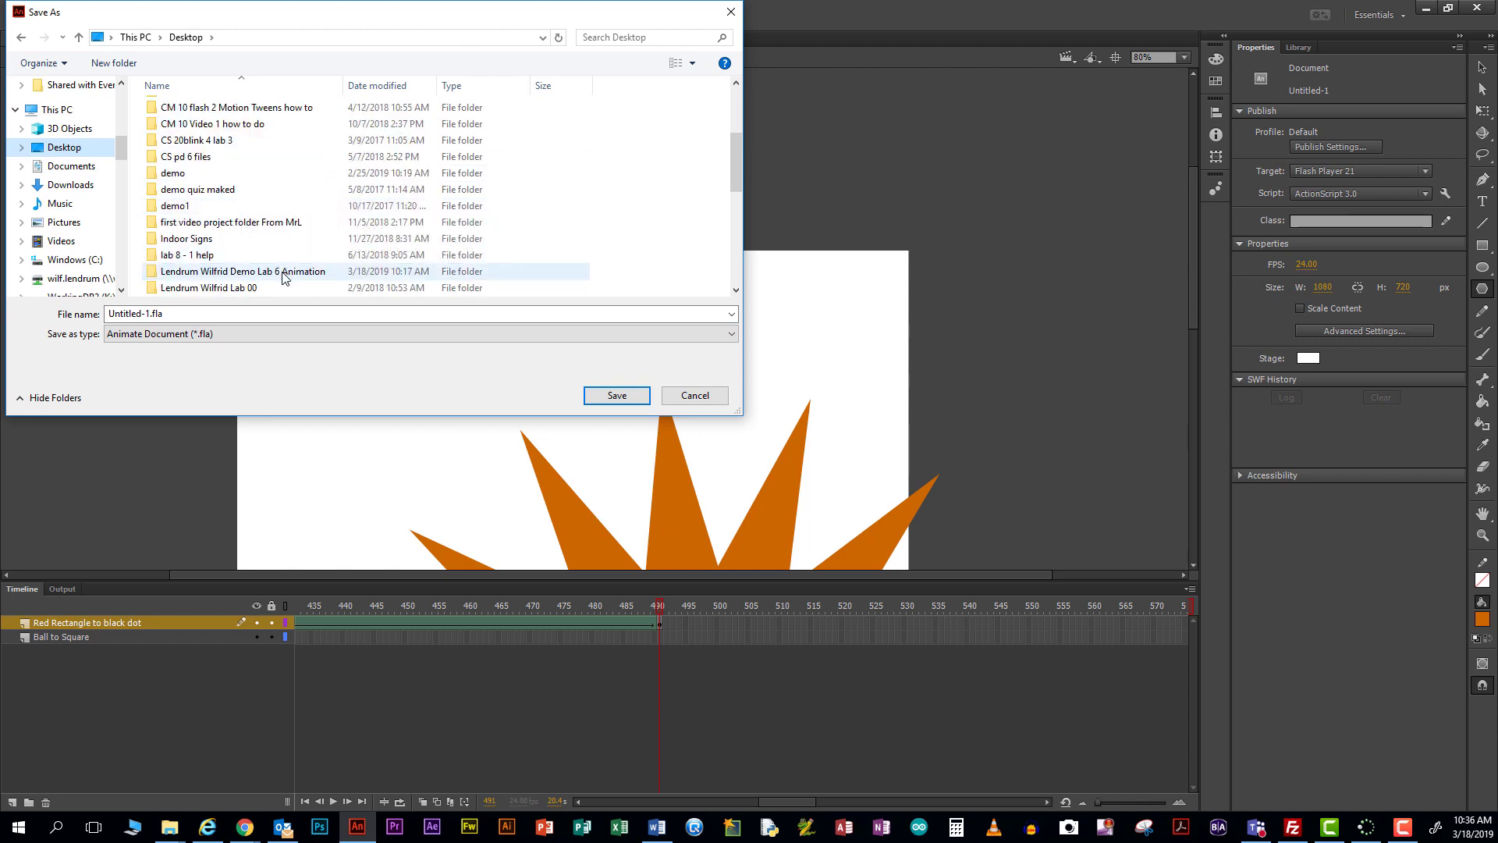
pyautogui.doubleClick(284, 271)
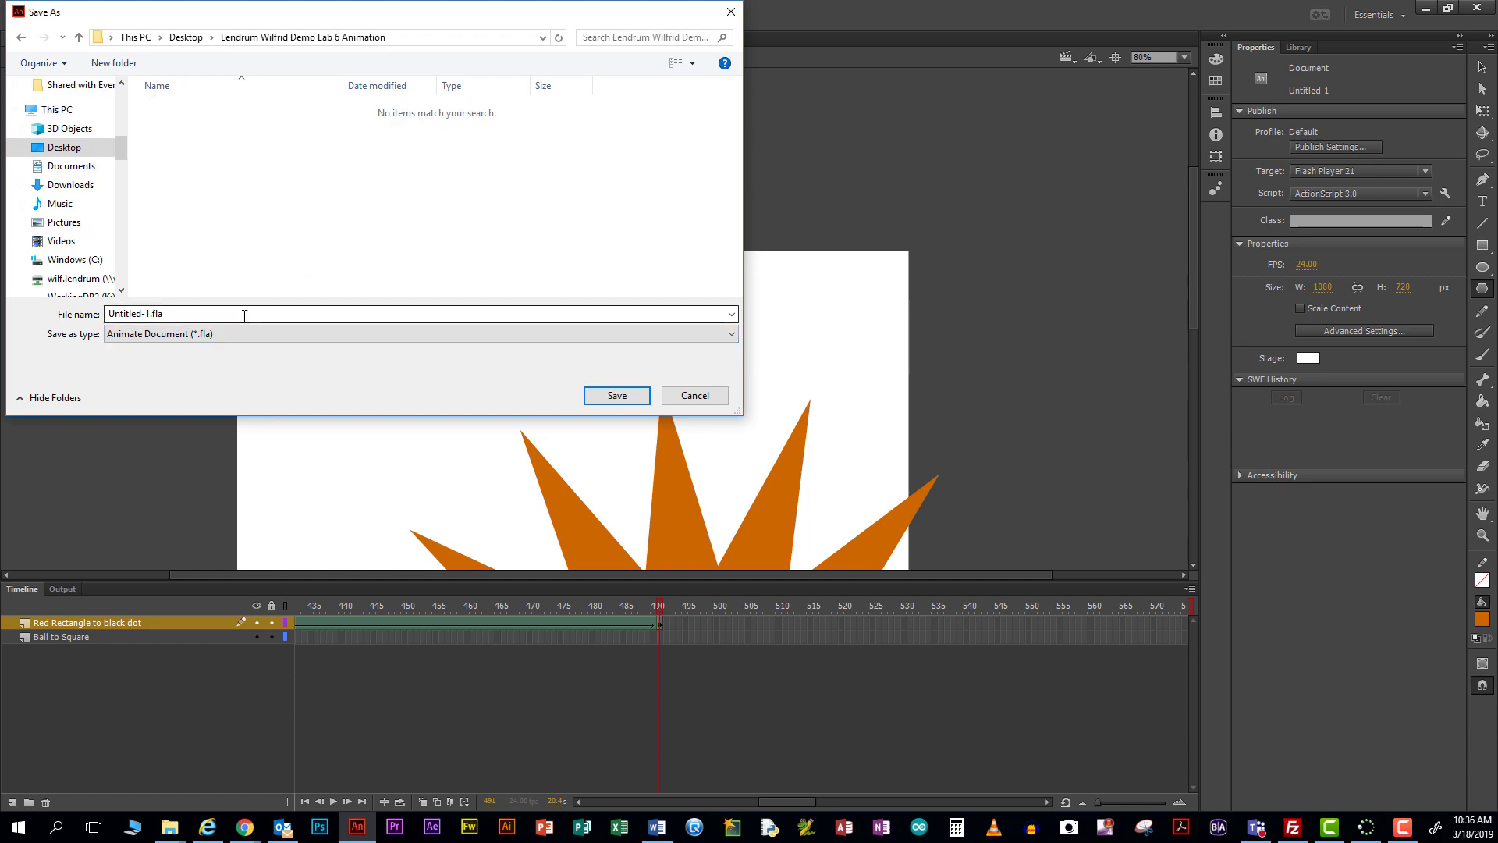
pyautogui.write('Cm 10 Lab 6 demo')
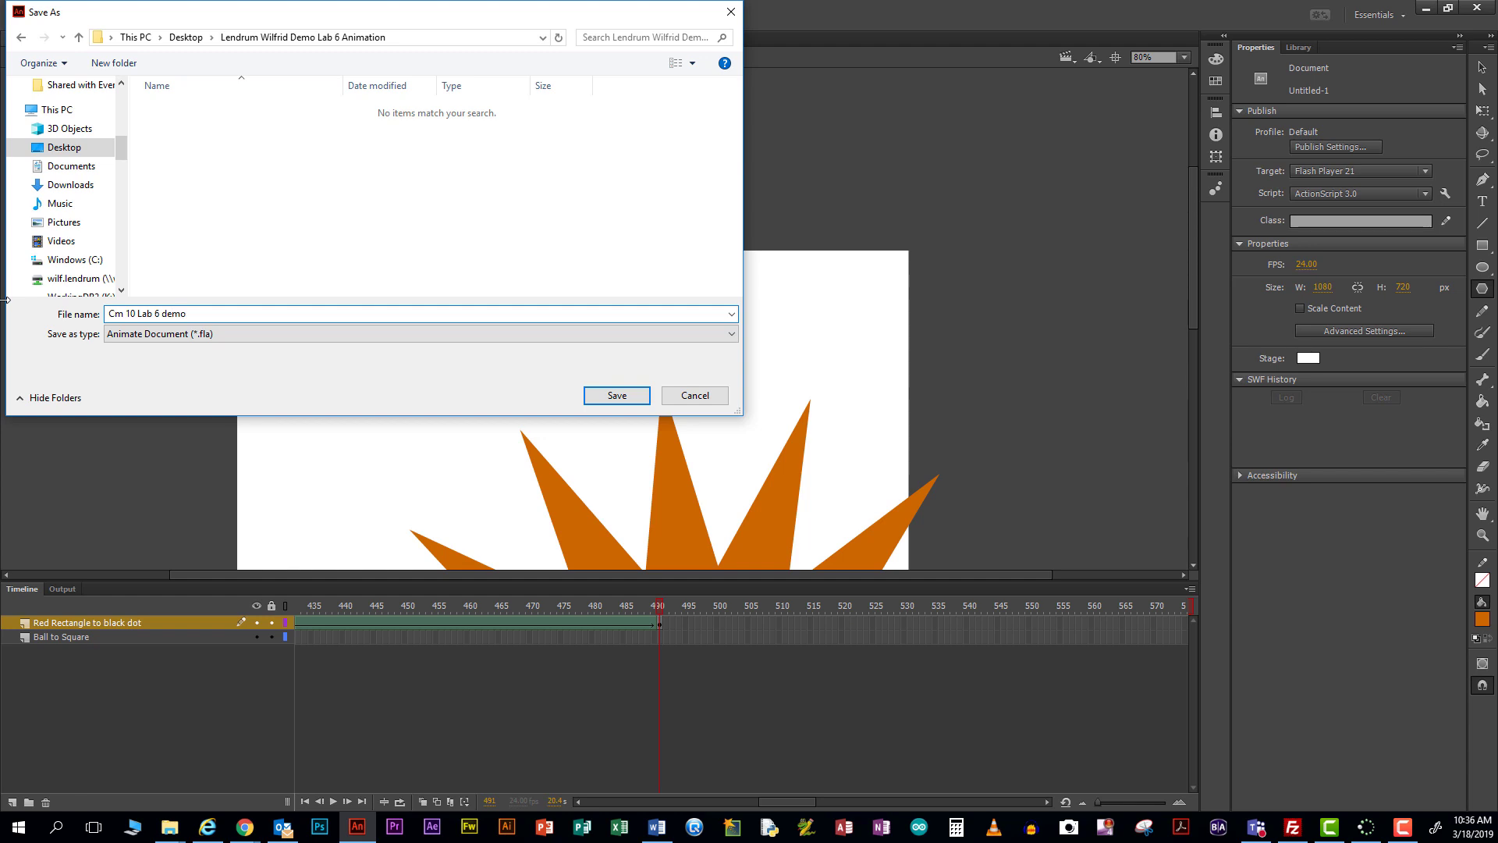
pyautogui.click(616, 396)
# - Bring the folder window forward to check the saved file, resizing Animate to reveal it
pyautogui.click(169, 826)
pyautogui.moveTo(1307, 261); pyautogui.dragTo(936, 146)
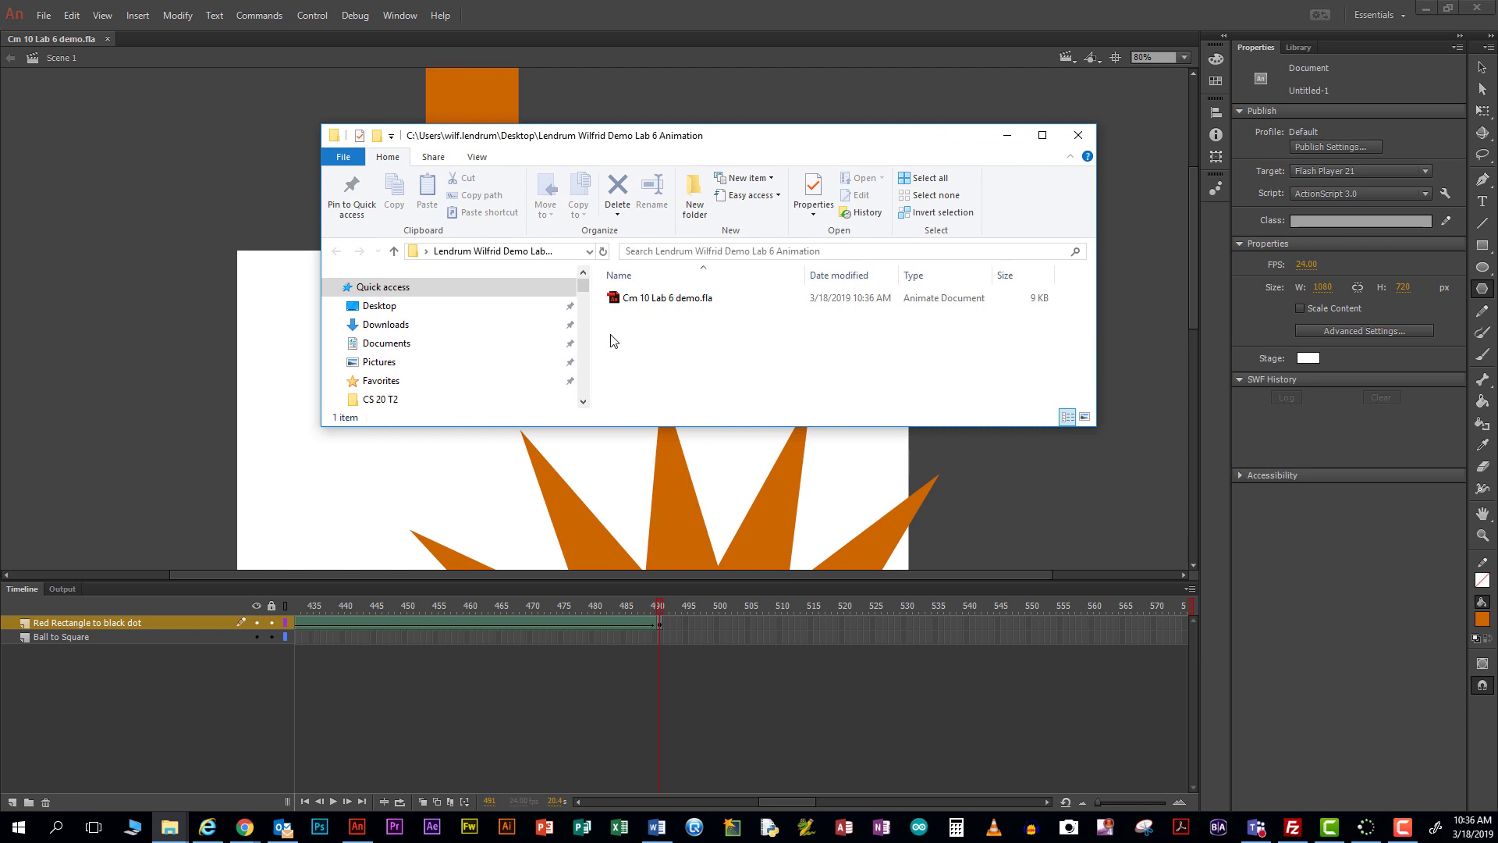
pyautogui.click(1449, 8)
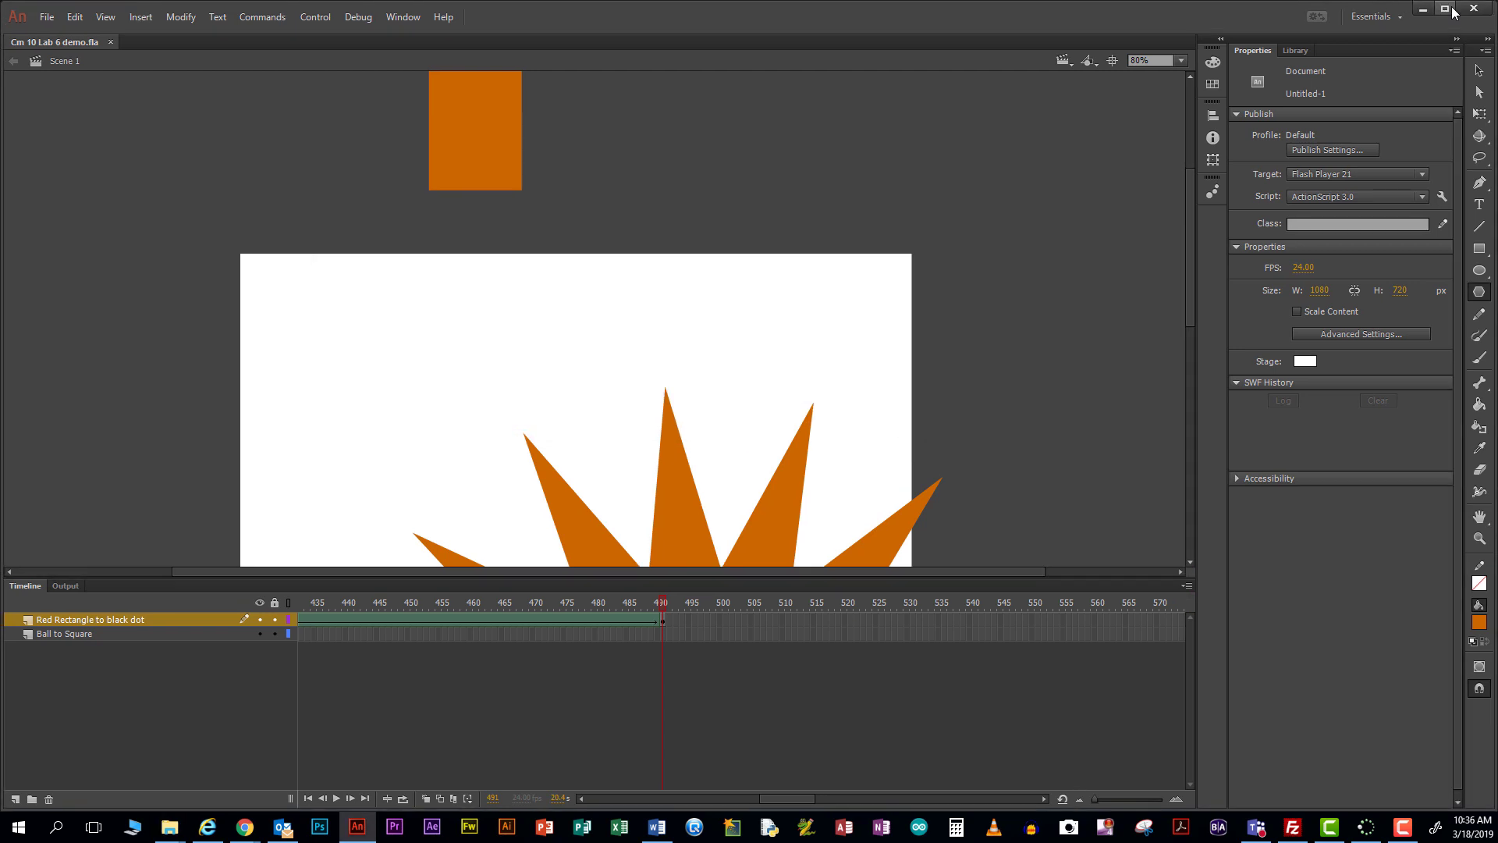
pyautogui.click(1444, 9)
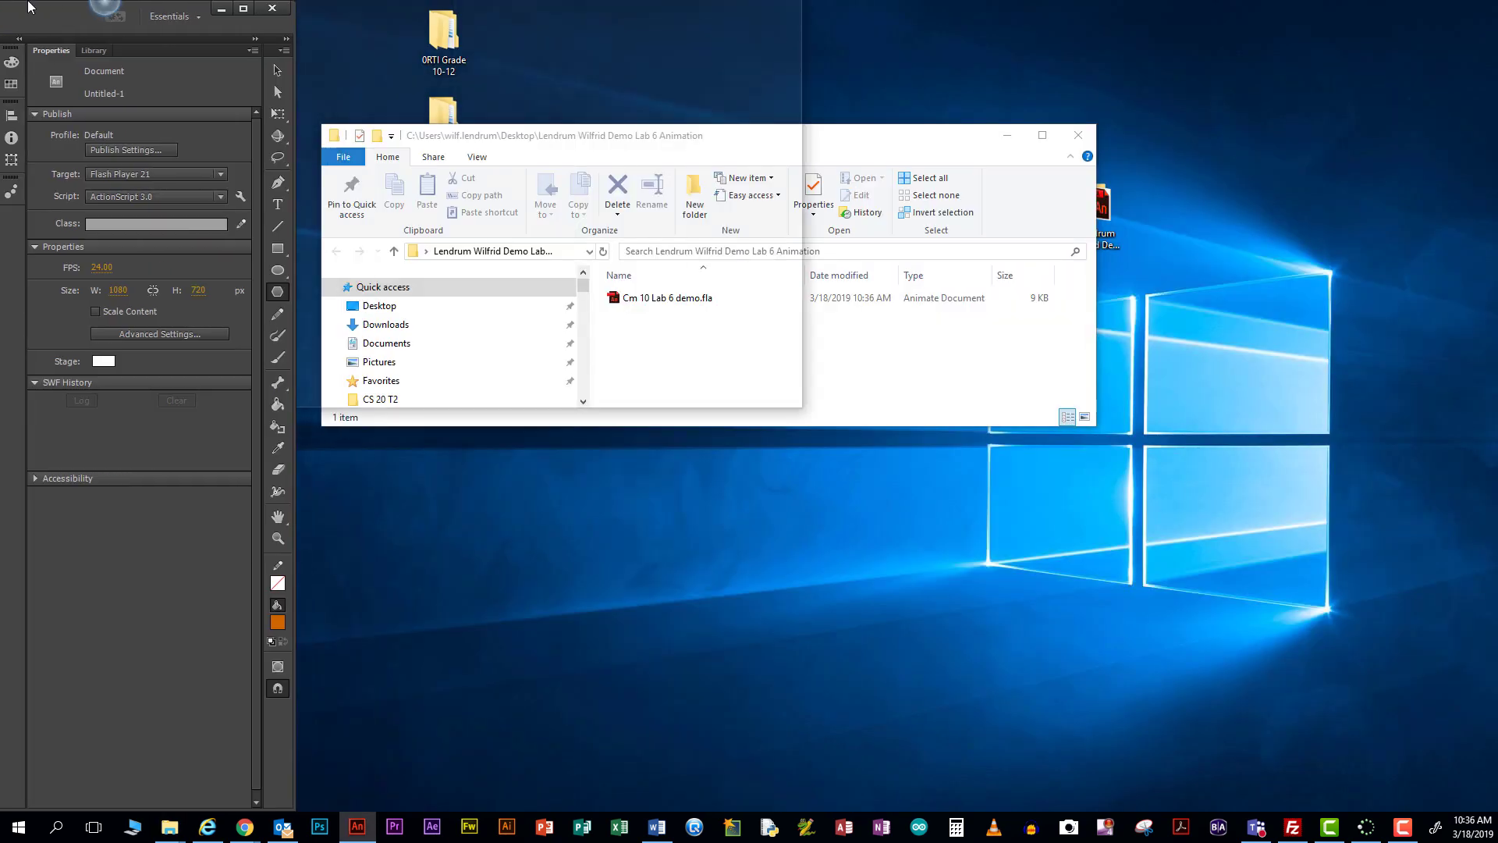
pyautogui.doubleClick(28, 7)
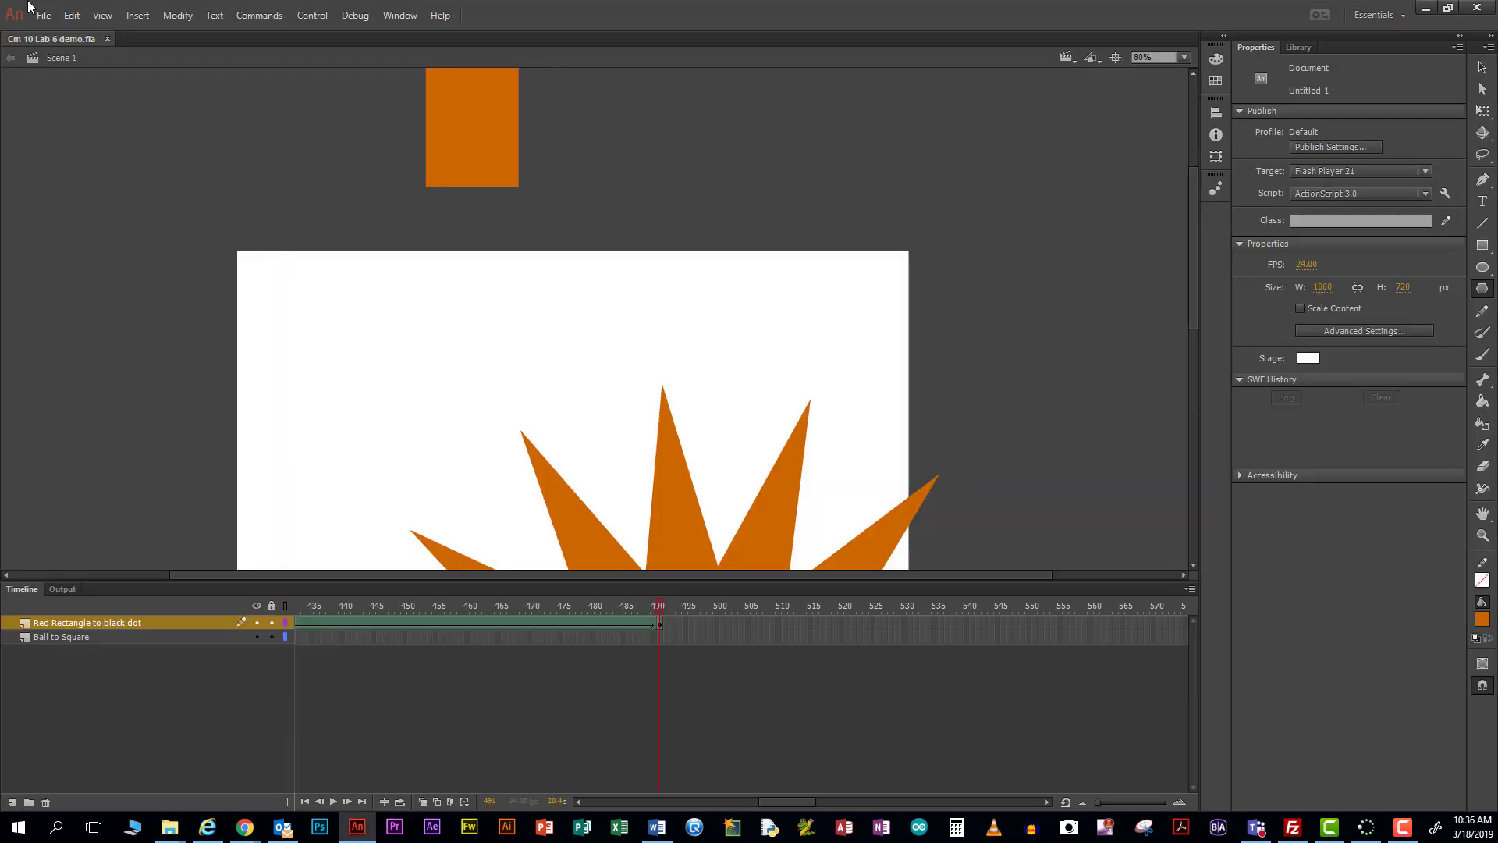
pyautogui.doubleClick(1041, 17)
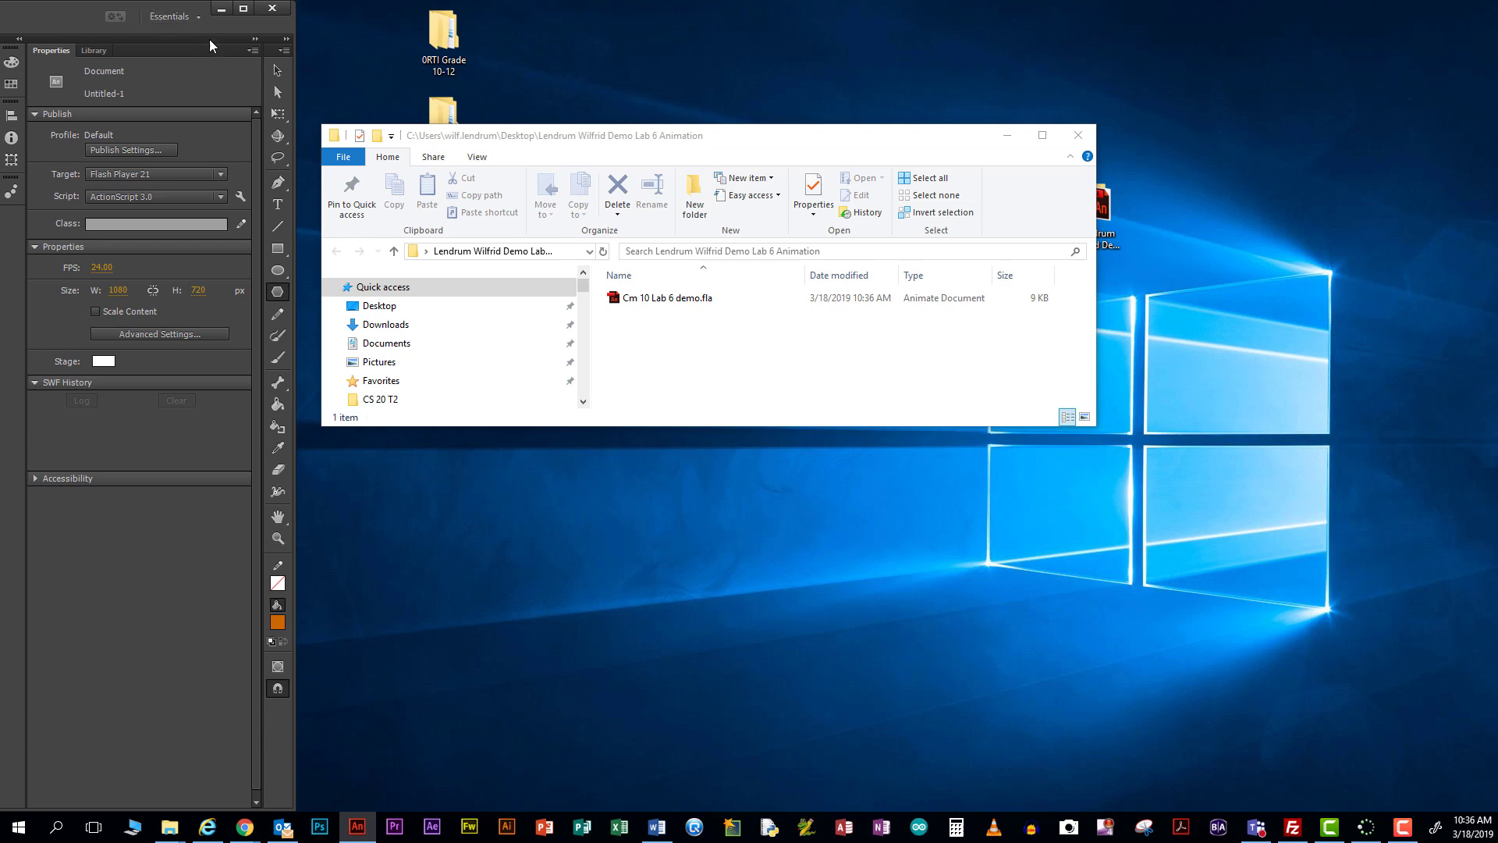
# - Restore and resize Animate on the left, then place File Explorer showing Cm 10 Lab 6 demo.fla at upper right
pyautogui.click(242, 11)
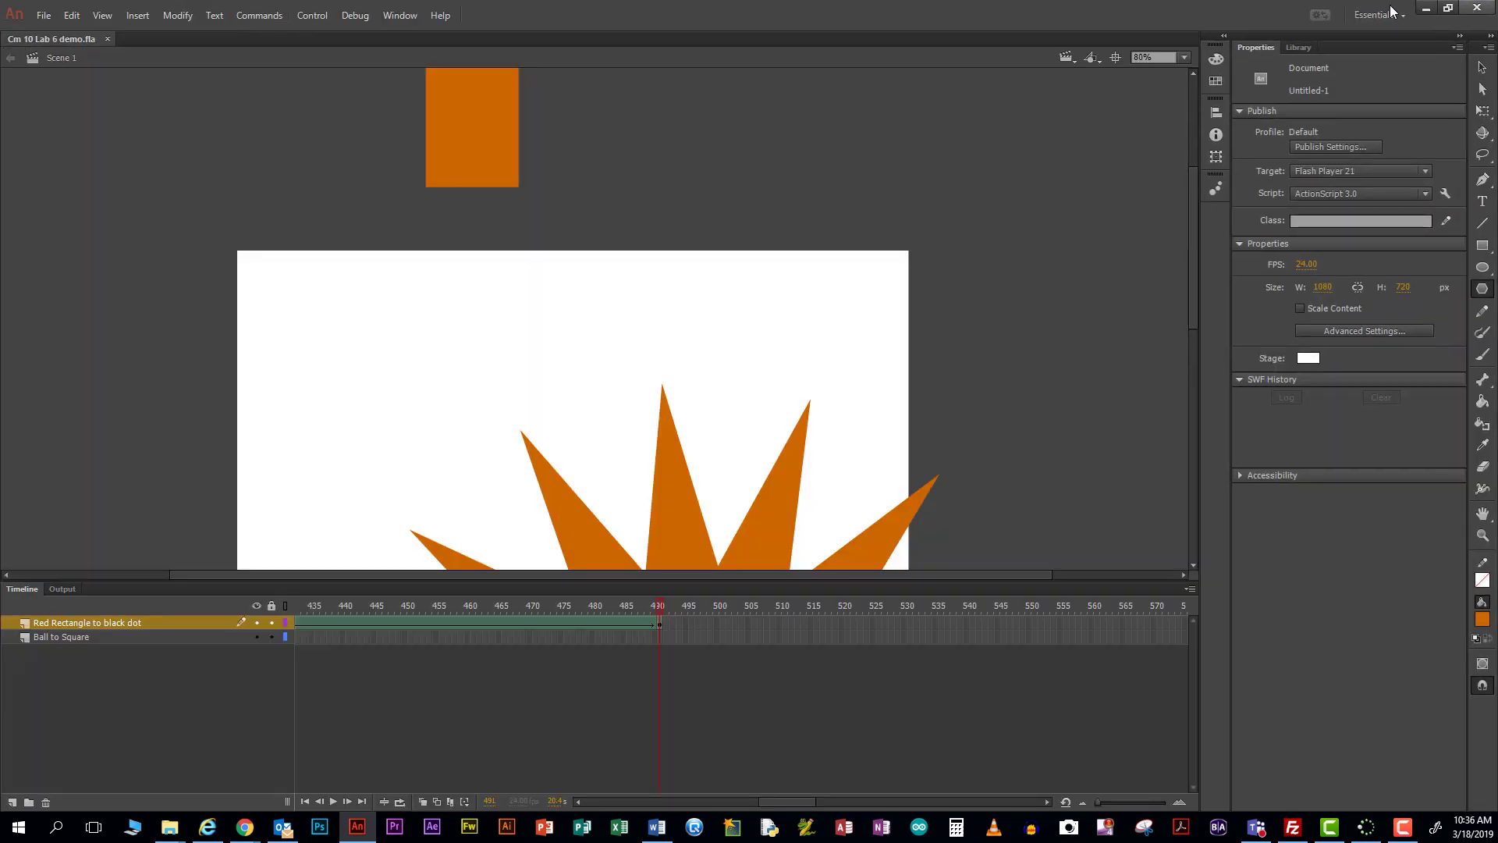
pyautogui.click(1448, 8)
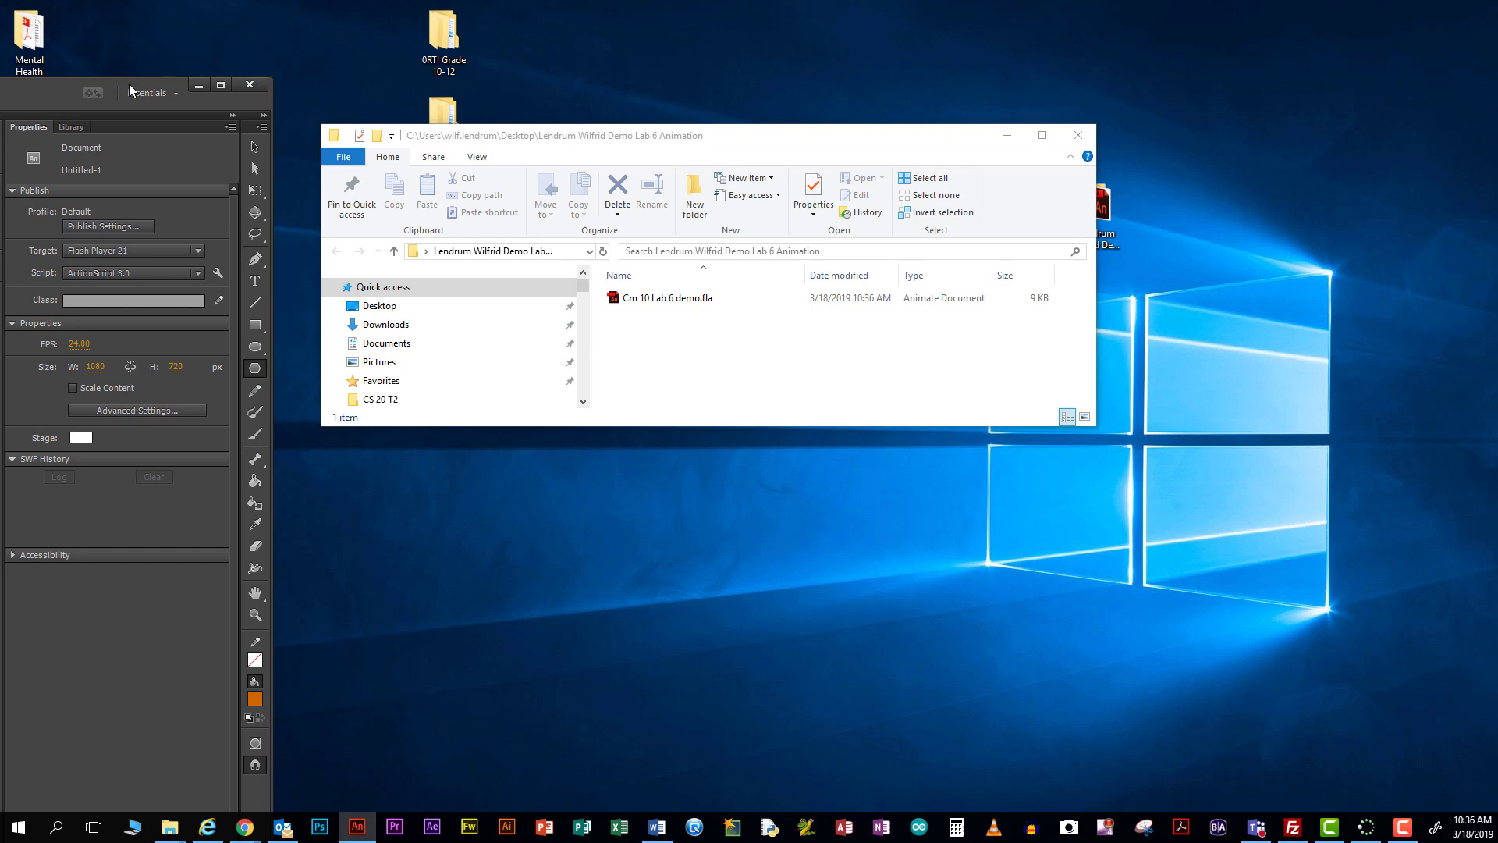
pyautogui.click(220, 85)
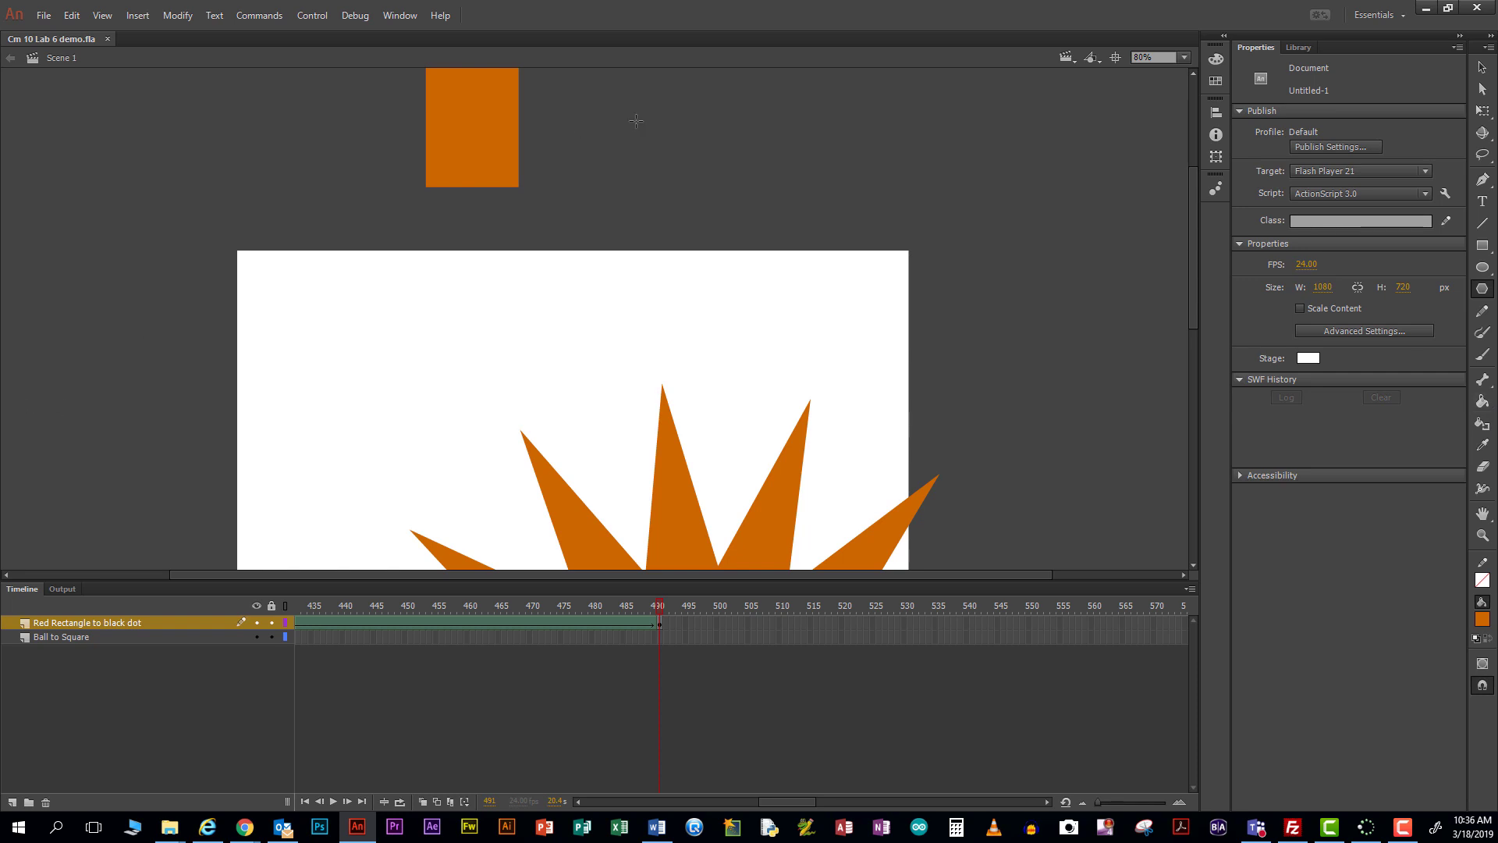
pyautogui.click(1447, 8)
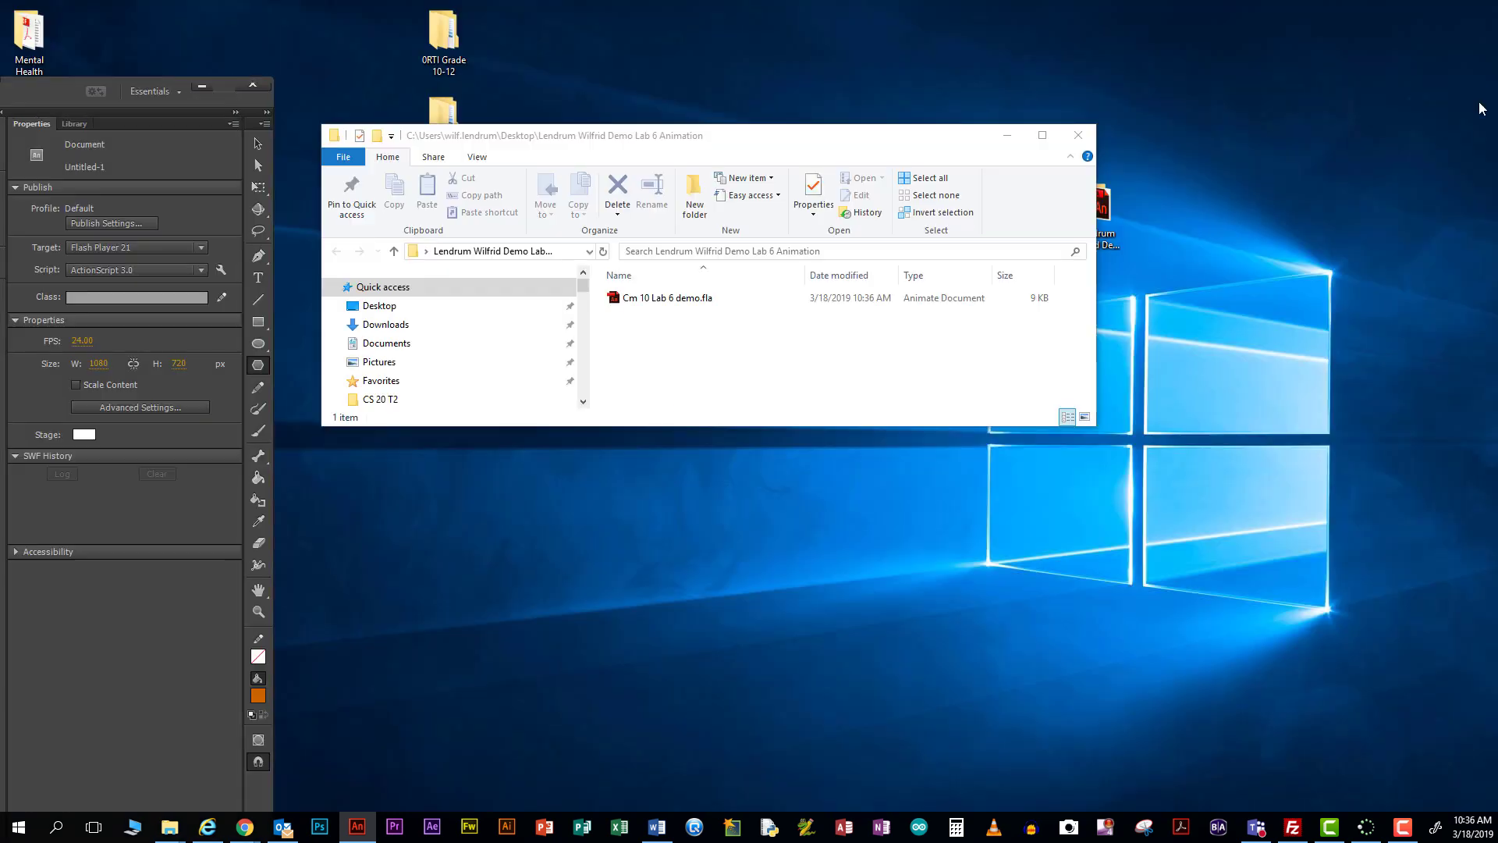
pyautogui.moveTo(270, 411); pyautogui.dragTo(782, 423)
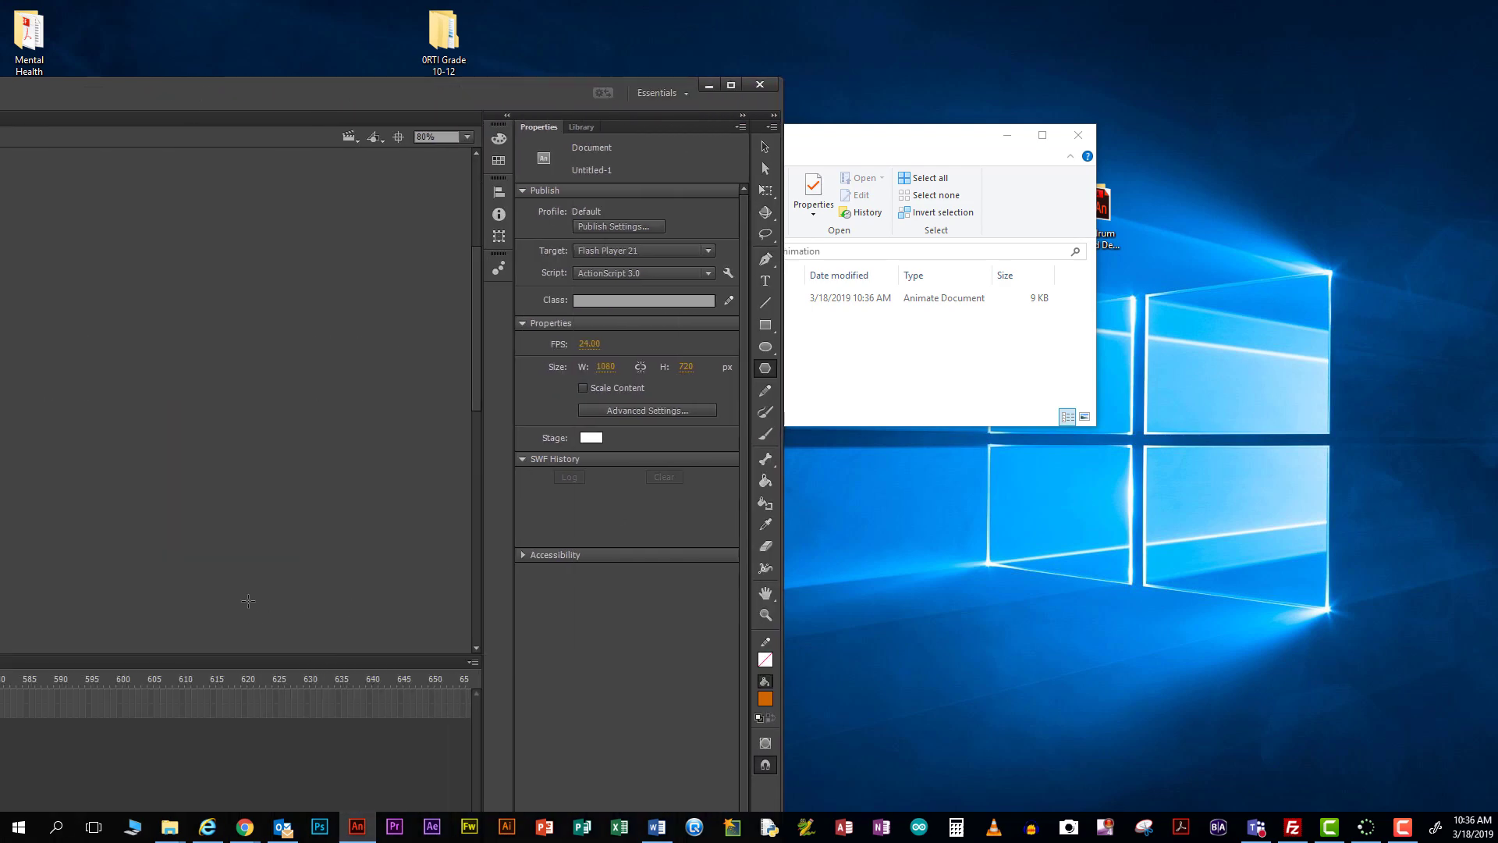
pyautogui.moveTo(306, 81); pyautogui.dragTo(366, 7)
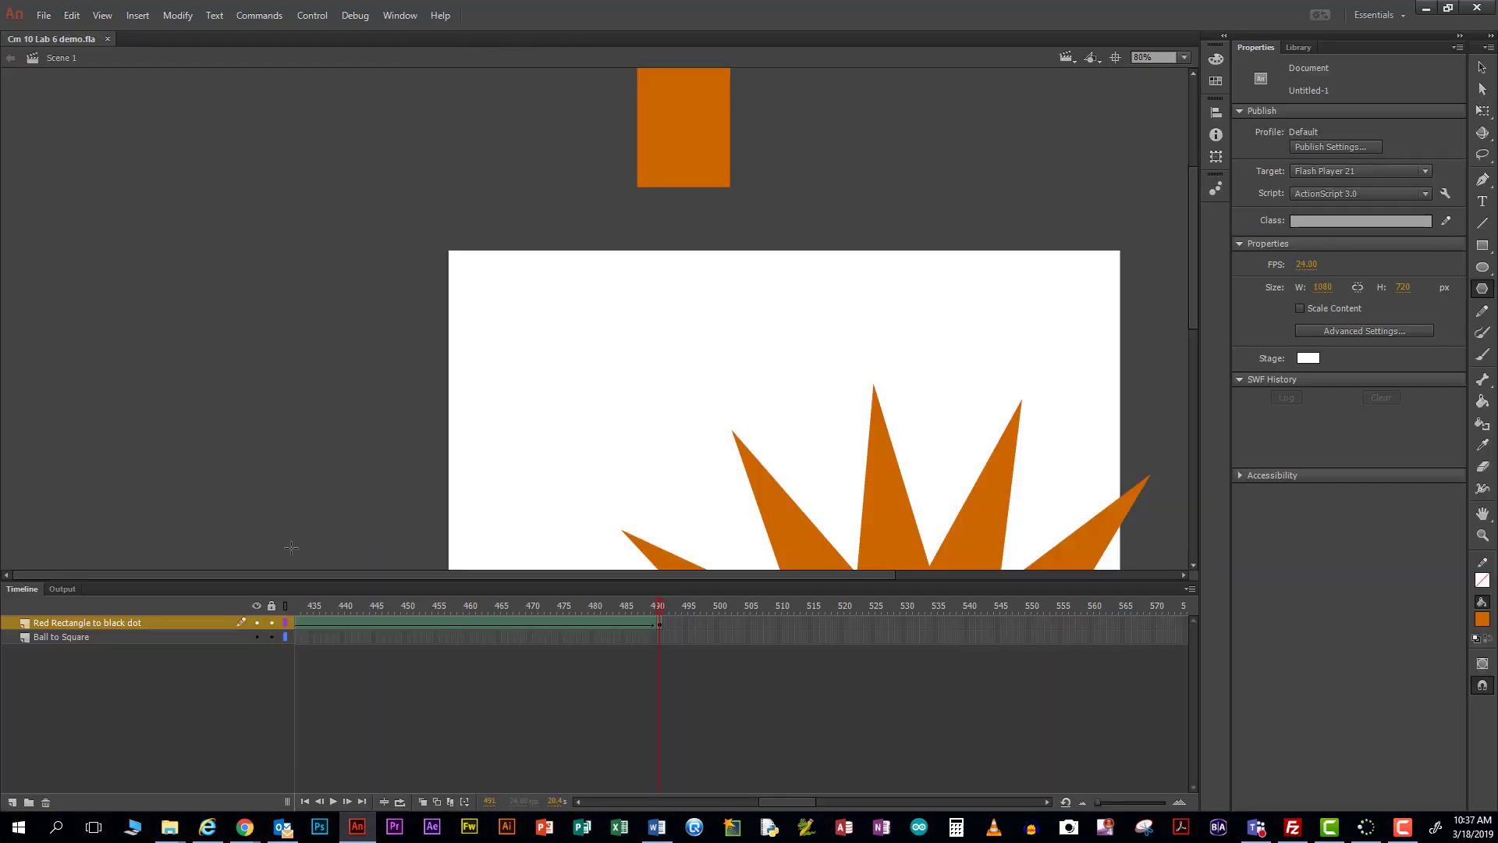
pyautogui.click(1447, 8)
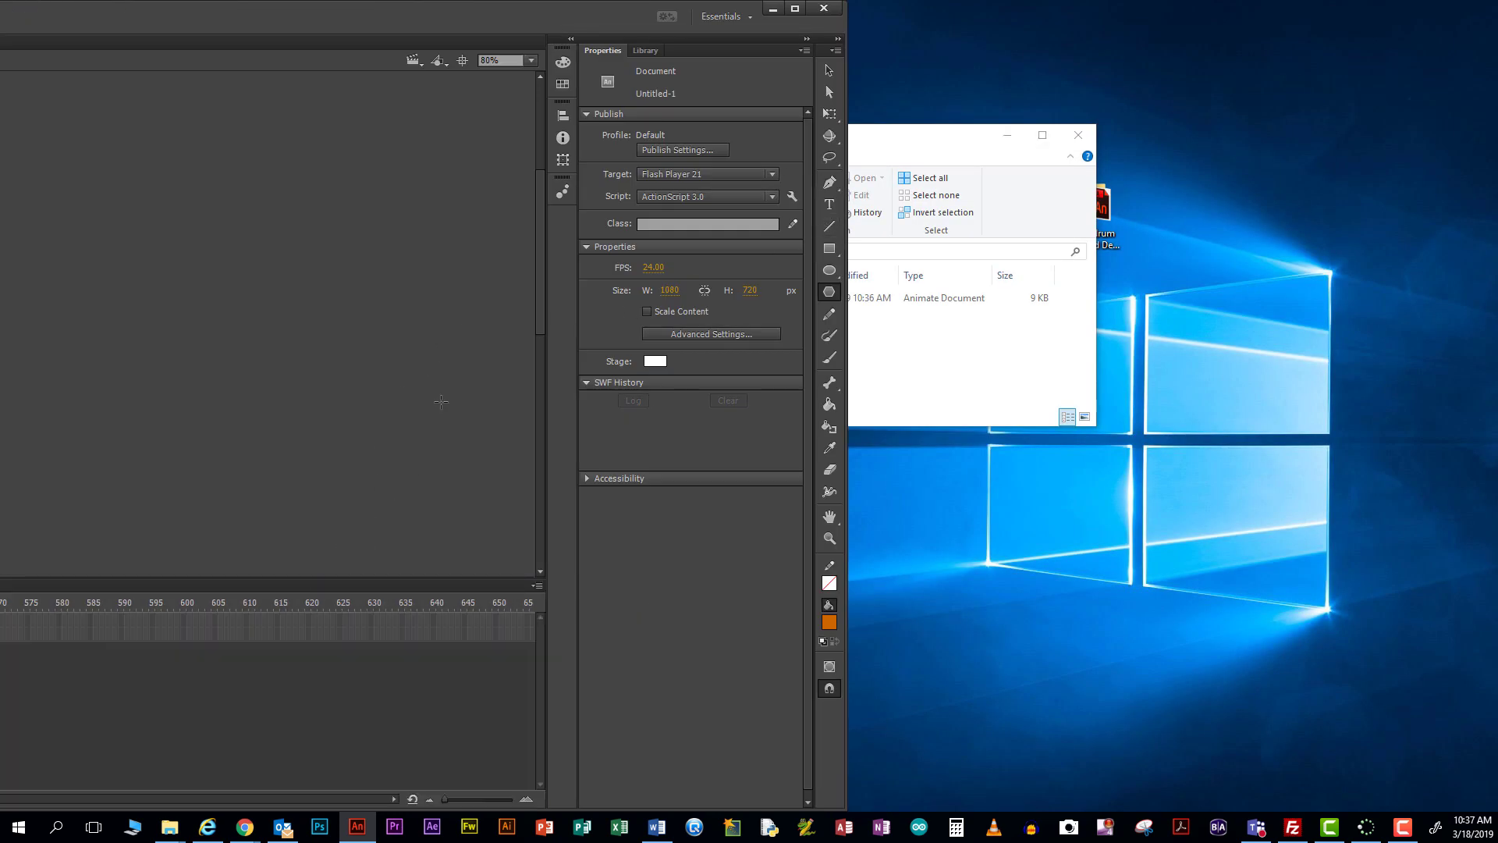
pyautogui.moveTo(543, 282); pyautogui.dragTo(534, 362)
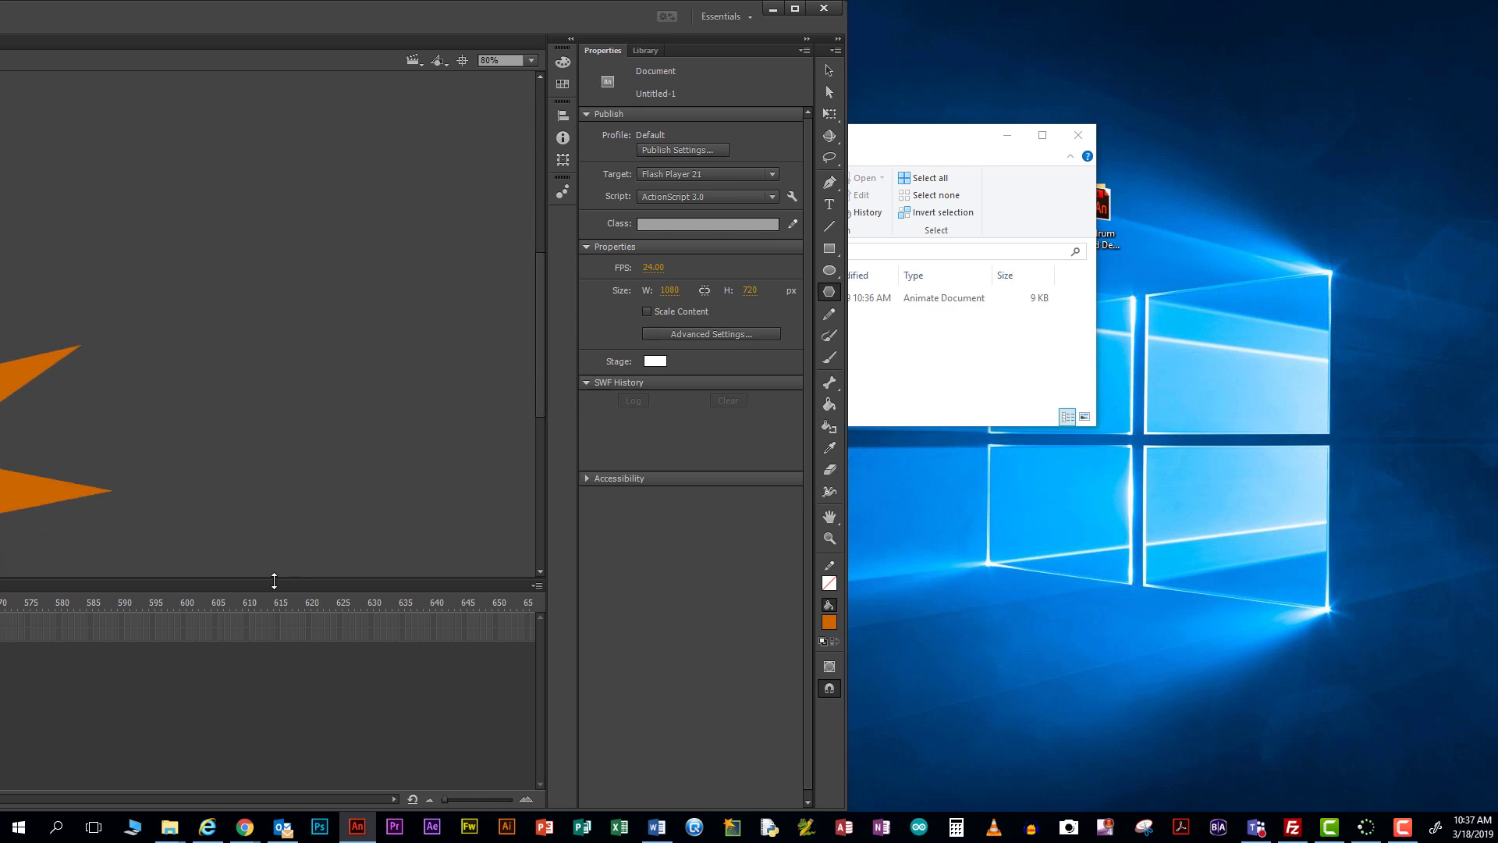
pyautogui.moveTo(963, 145); pyautogui.dragTo(1421, 61)
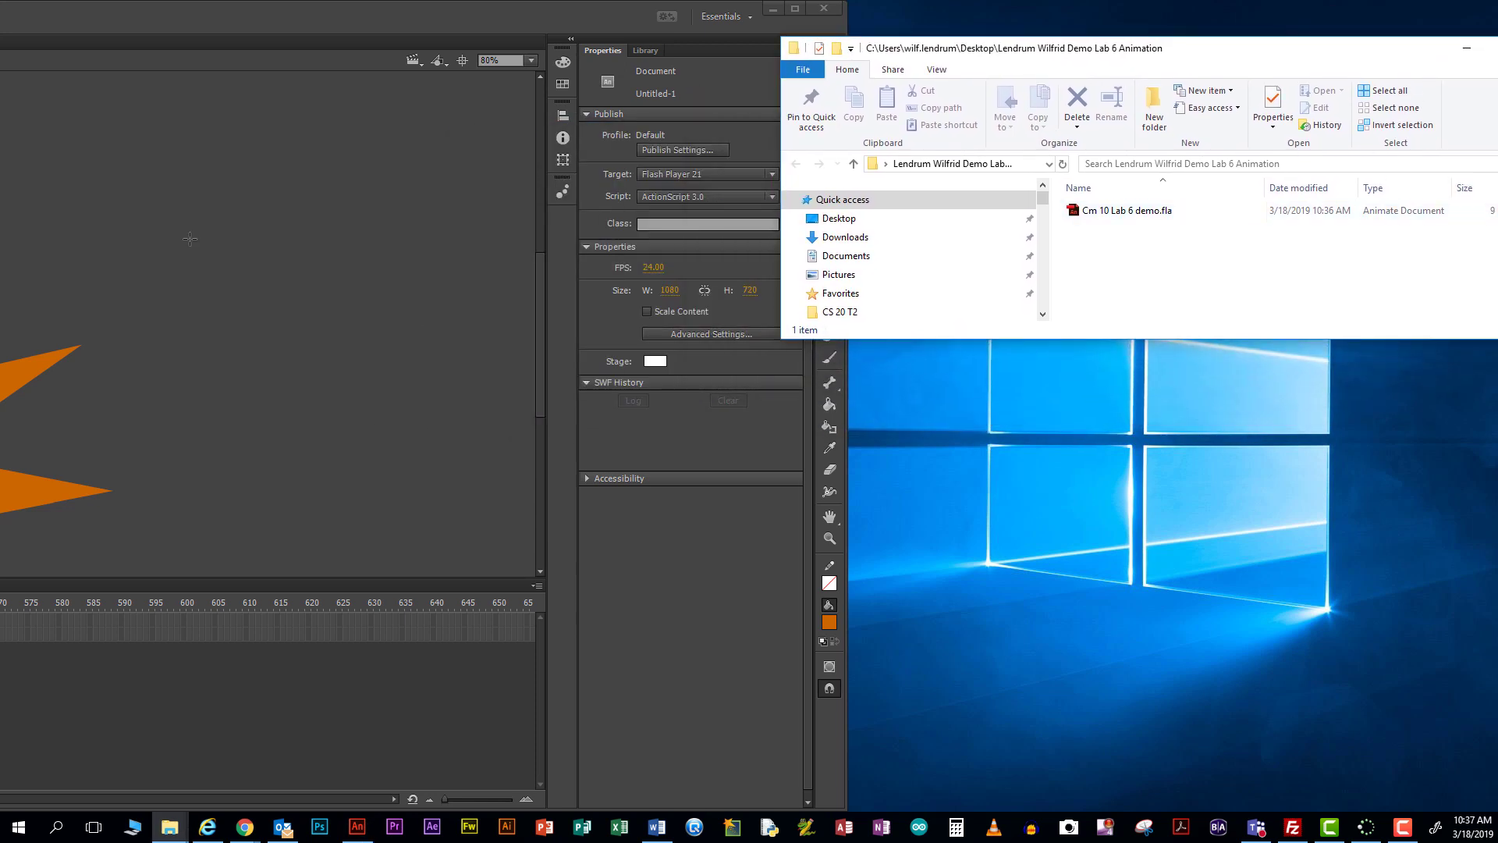
# - Bring Animate back in front of the File Explorer folder holding Cm 10 Lab 6 demo.fla
pyautogui.click(207, 280)
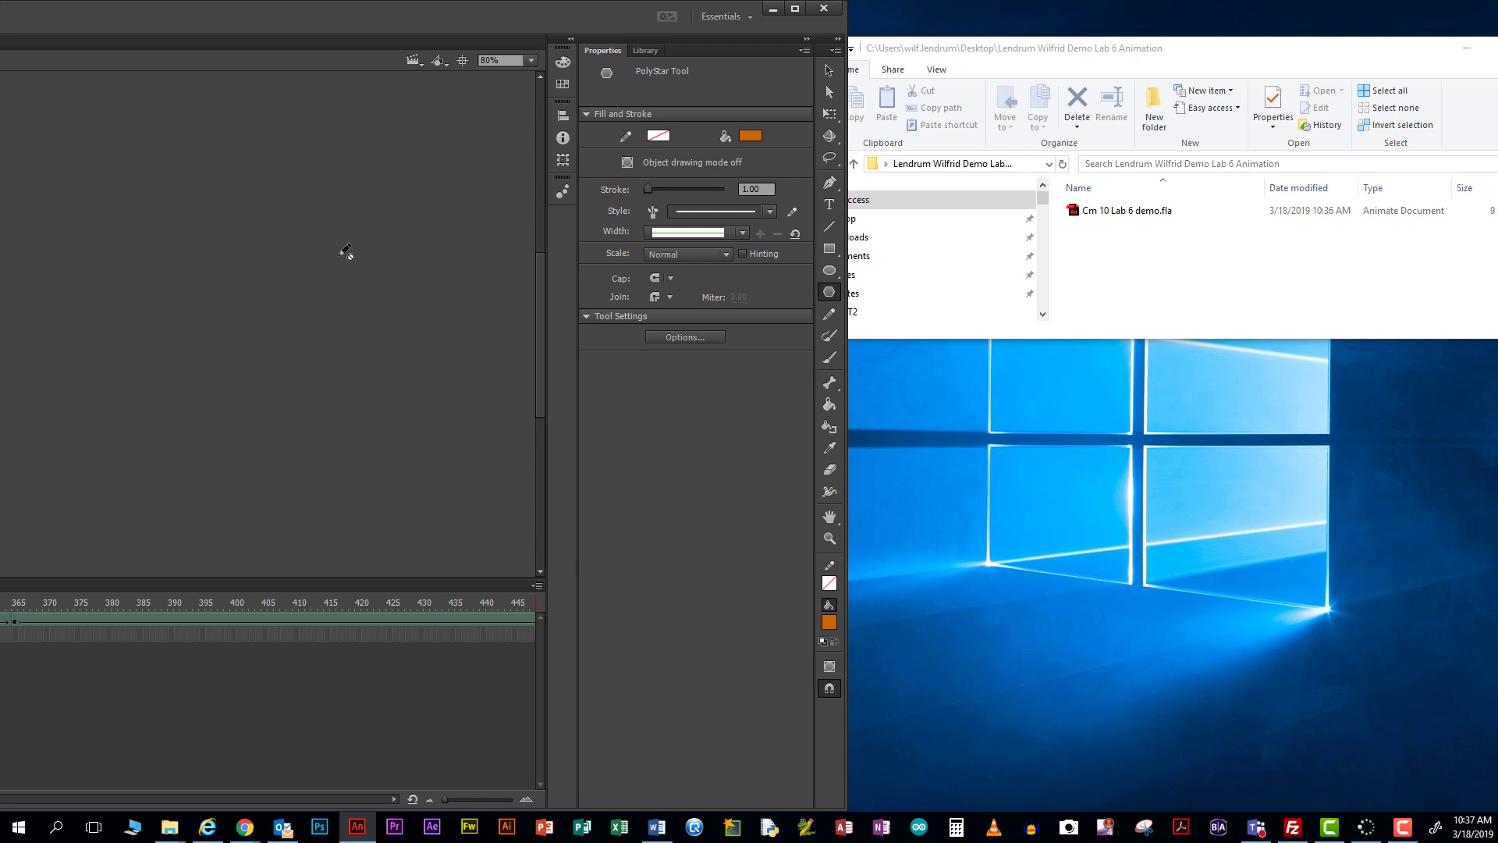
# - Test the movie as Cm 10 Lab 6 demo.swf in an enlarged, maximized player, then close it and restore Animate over the folder
pyautogui.hotkey('ctrl', 'Return')
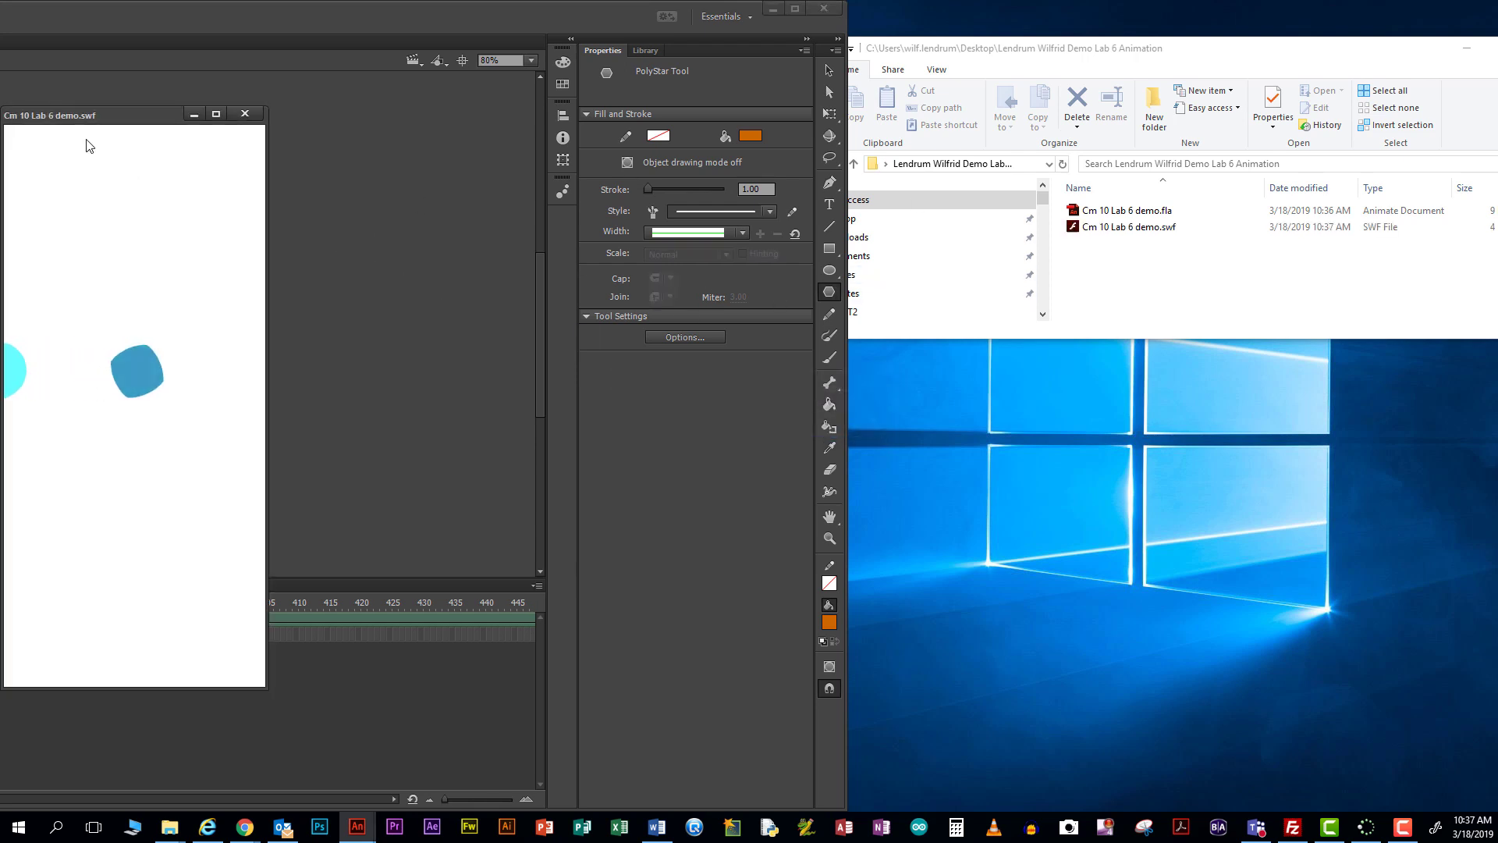
pyautogui.moveTo(91, 115); pyautogui.dragTo(477, 230)
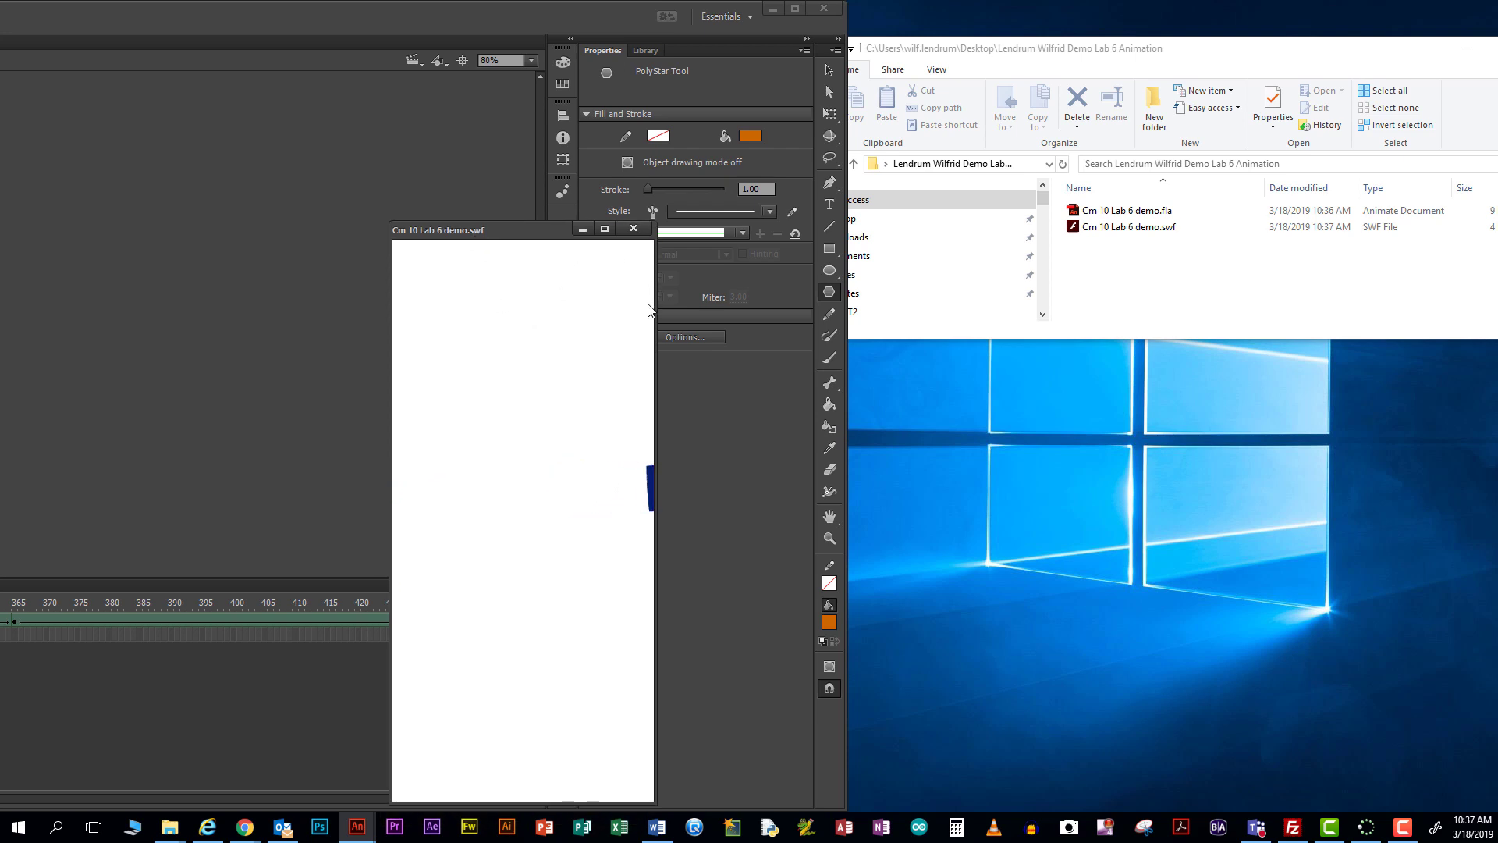
pyautogui.moveTo(656, 313); pyautogui.dragTo(1385, 313)
pyautogui.moveTo(823, 232); pyautogui.dragTo(549, 189)
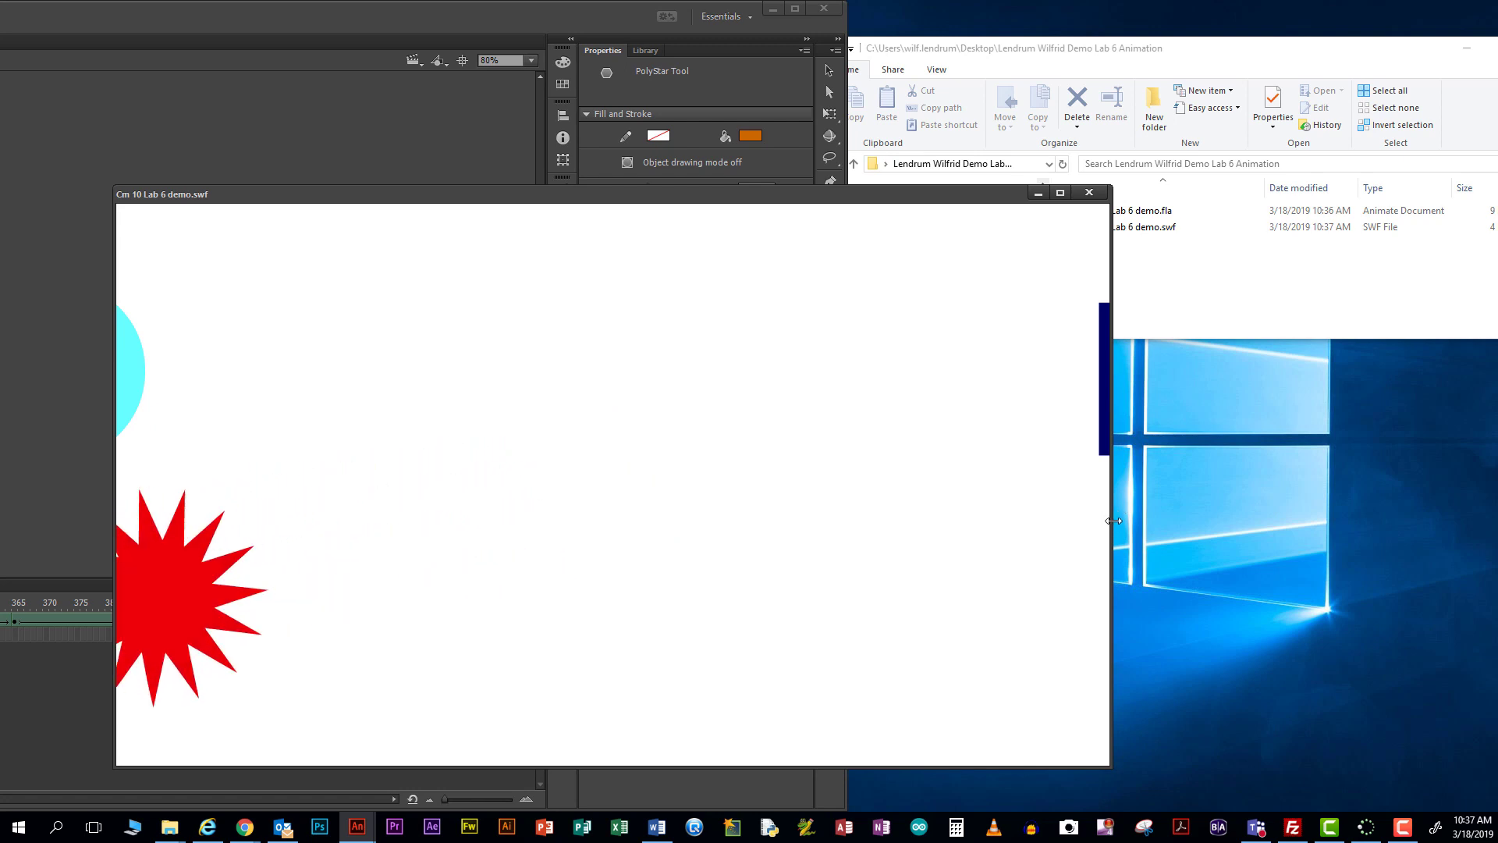
pyautogui.moveTo(1108, 524); pyautogui.dragTo(1285, 518)
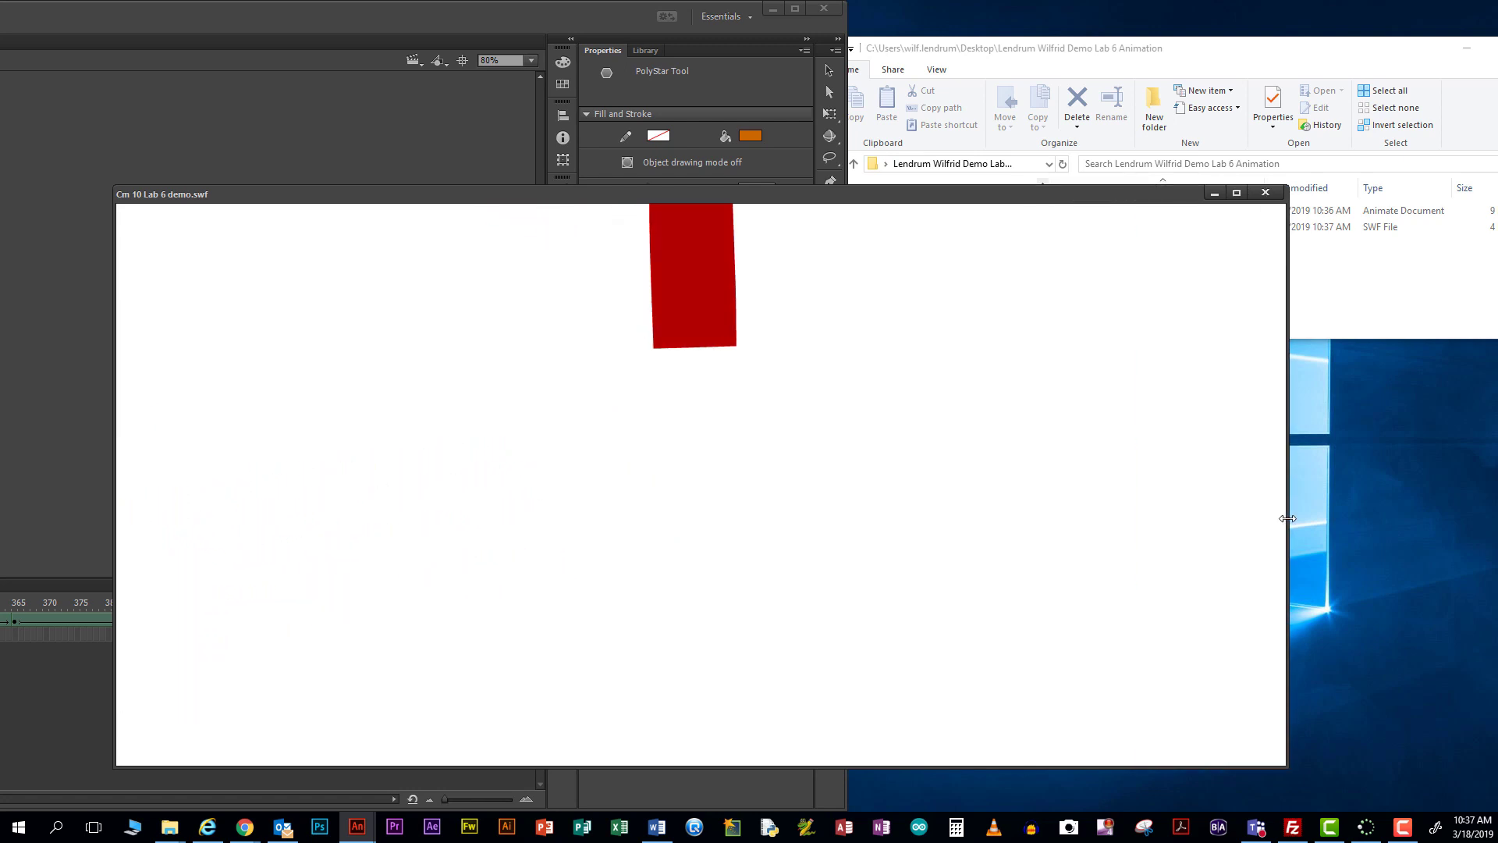
pyautogui.click(1238, 194)
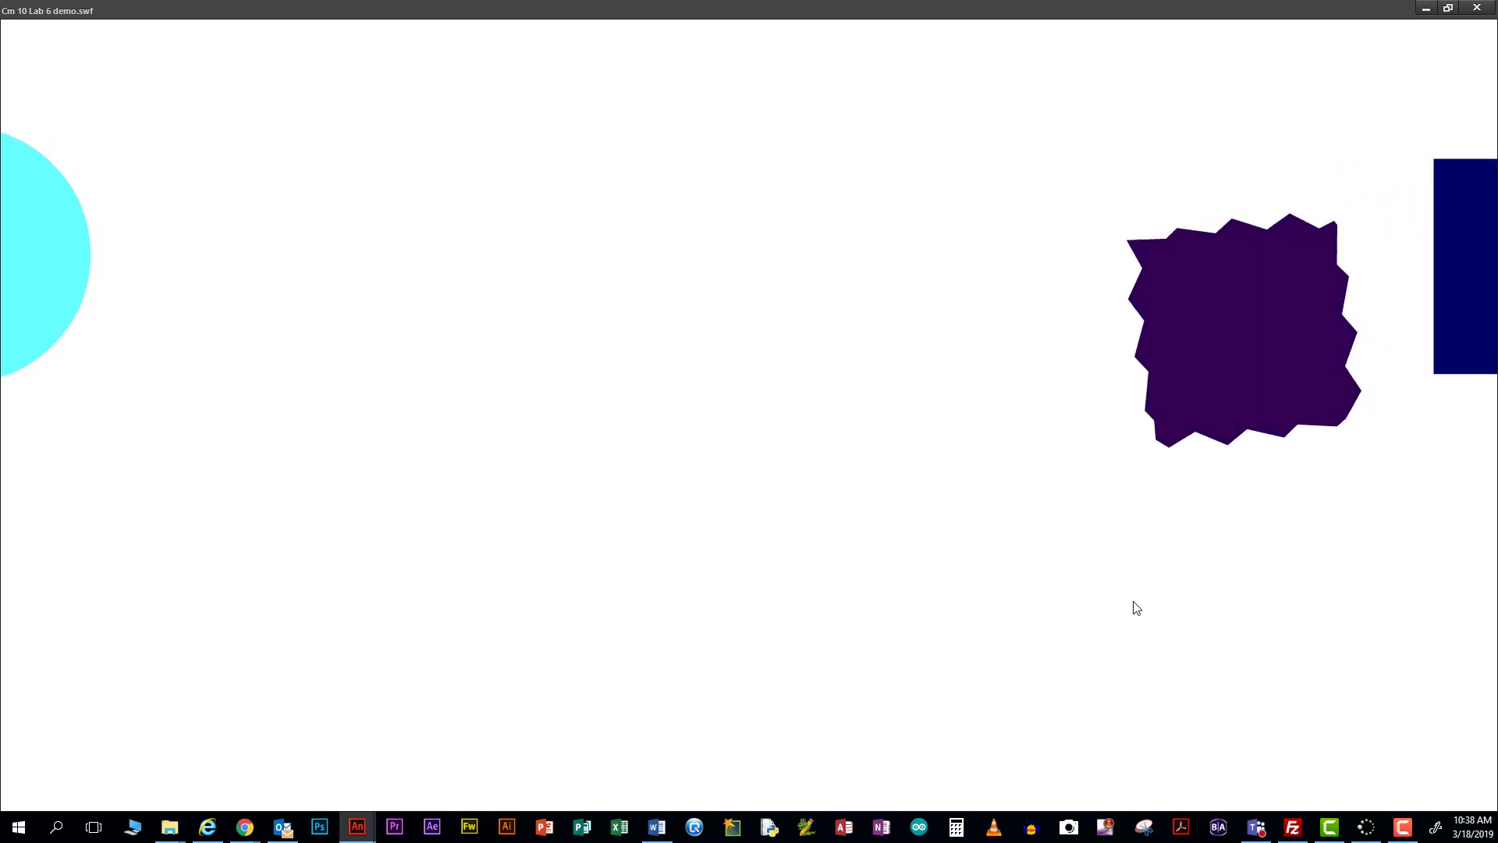
pyautogui.click(1480, 7)
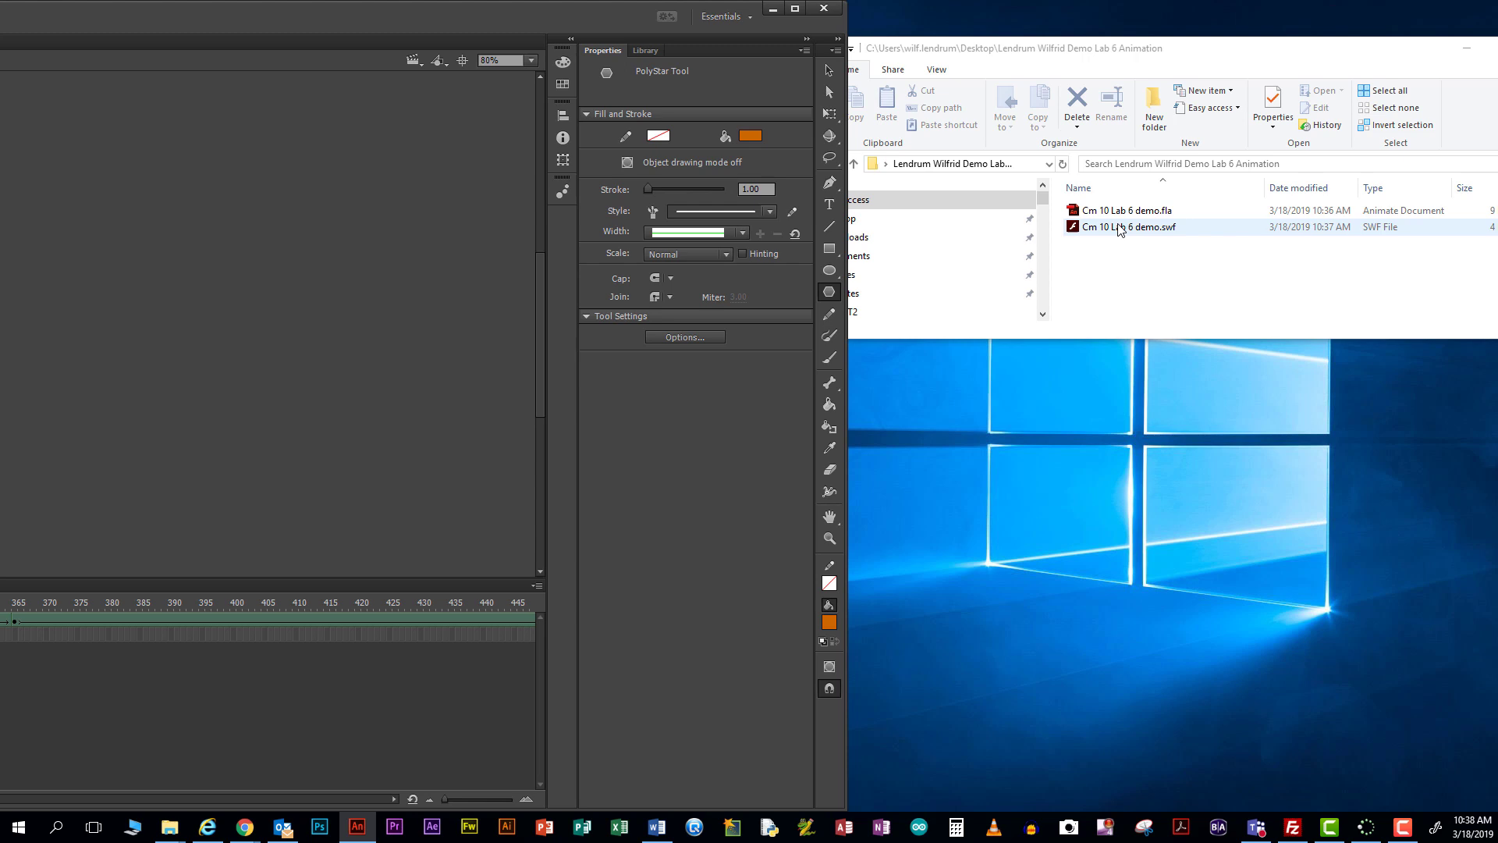
pyautogui.moveTo(406, 9); pyautogui.dragTo(1497, 0)
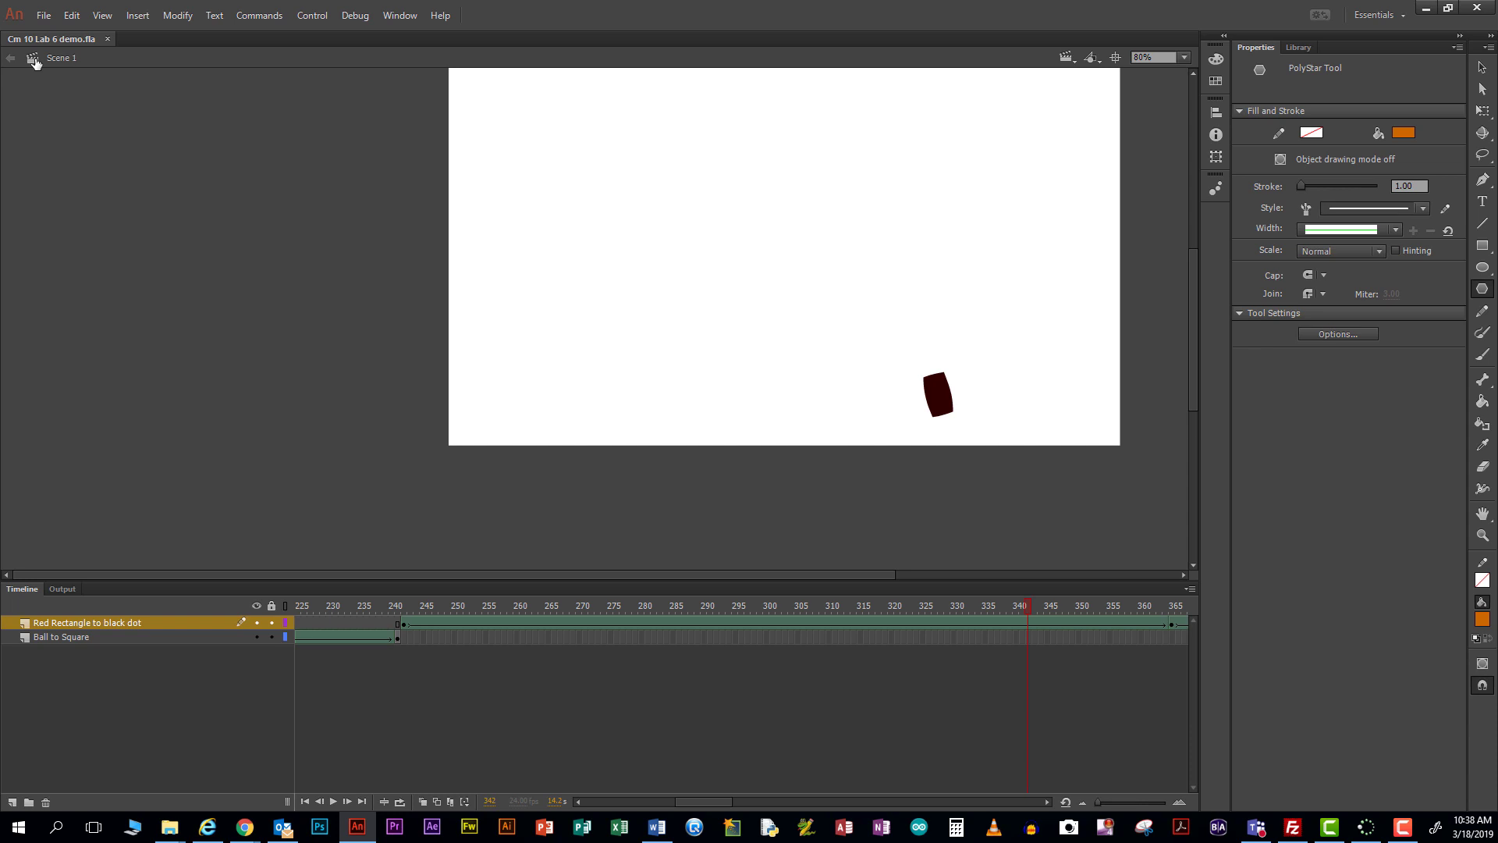
# - Open File > Export > Export Video and browse for the save location of the movie
pyautogui.click(44, 16)
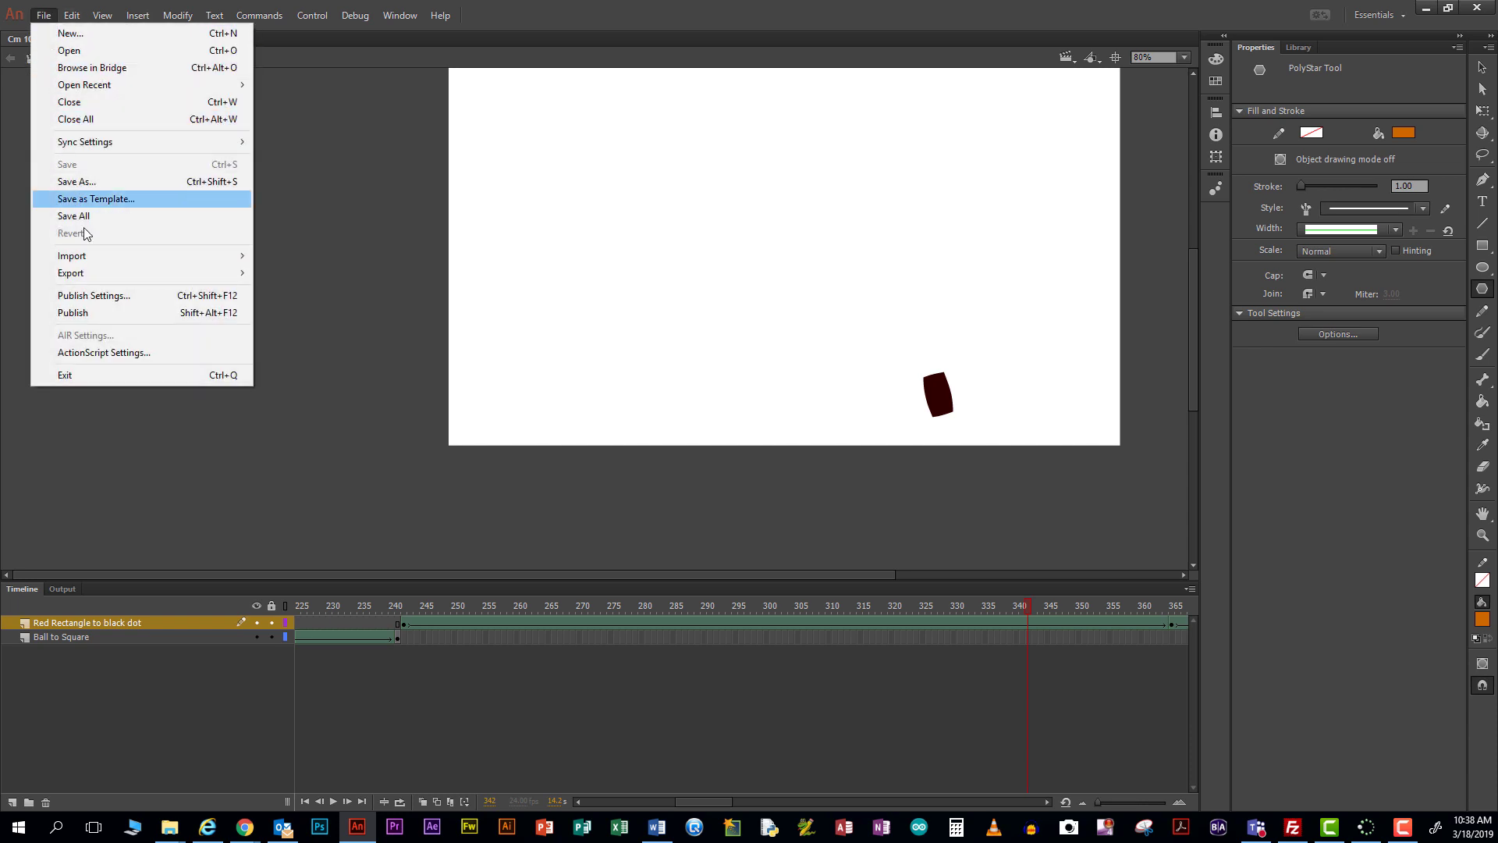
pyautogui.moveTo(92, 278)
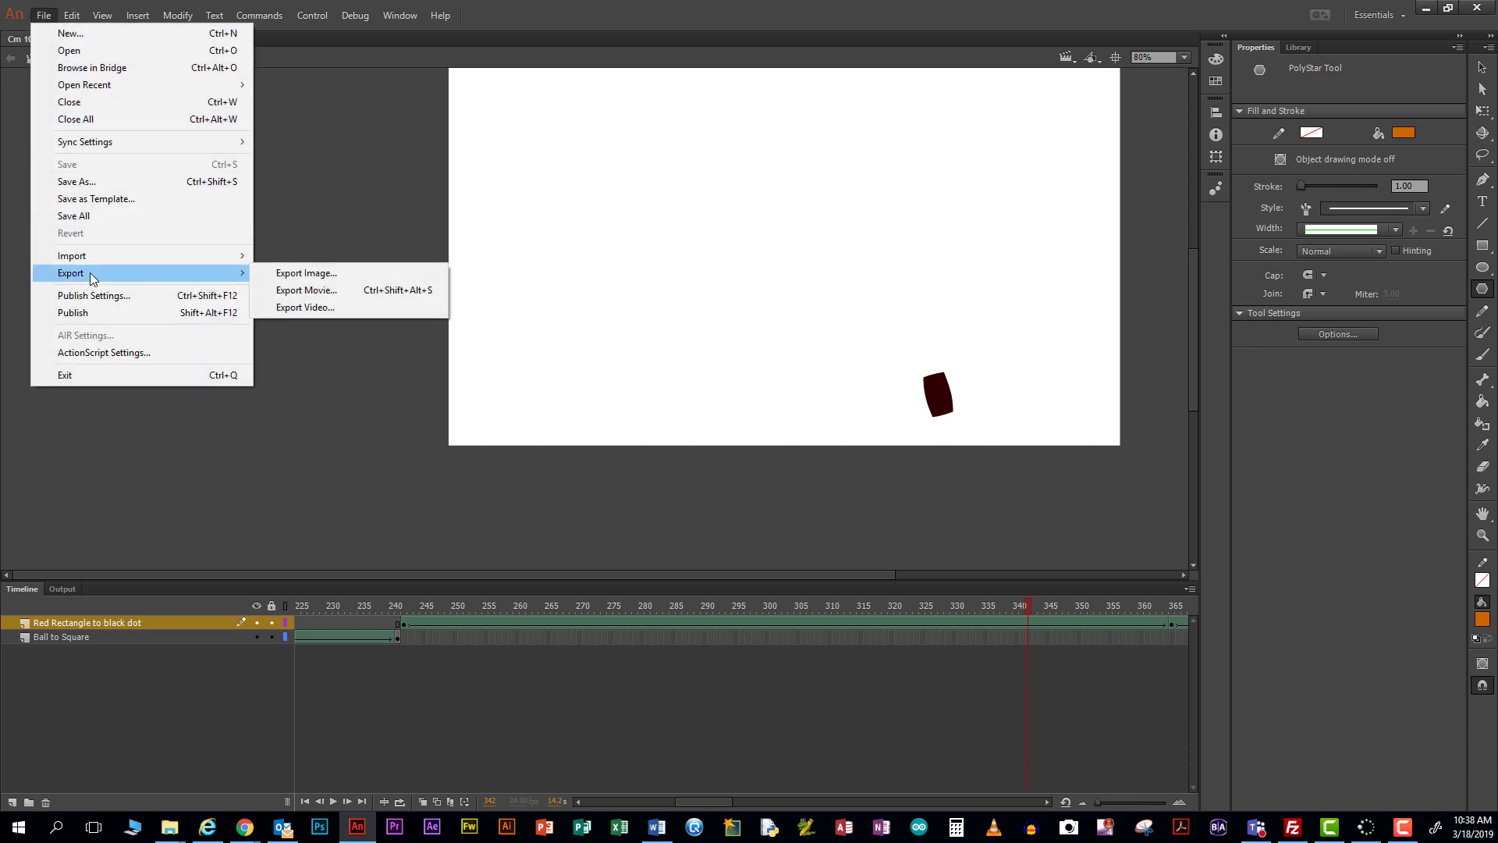
pyautogui.click(300, 308)
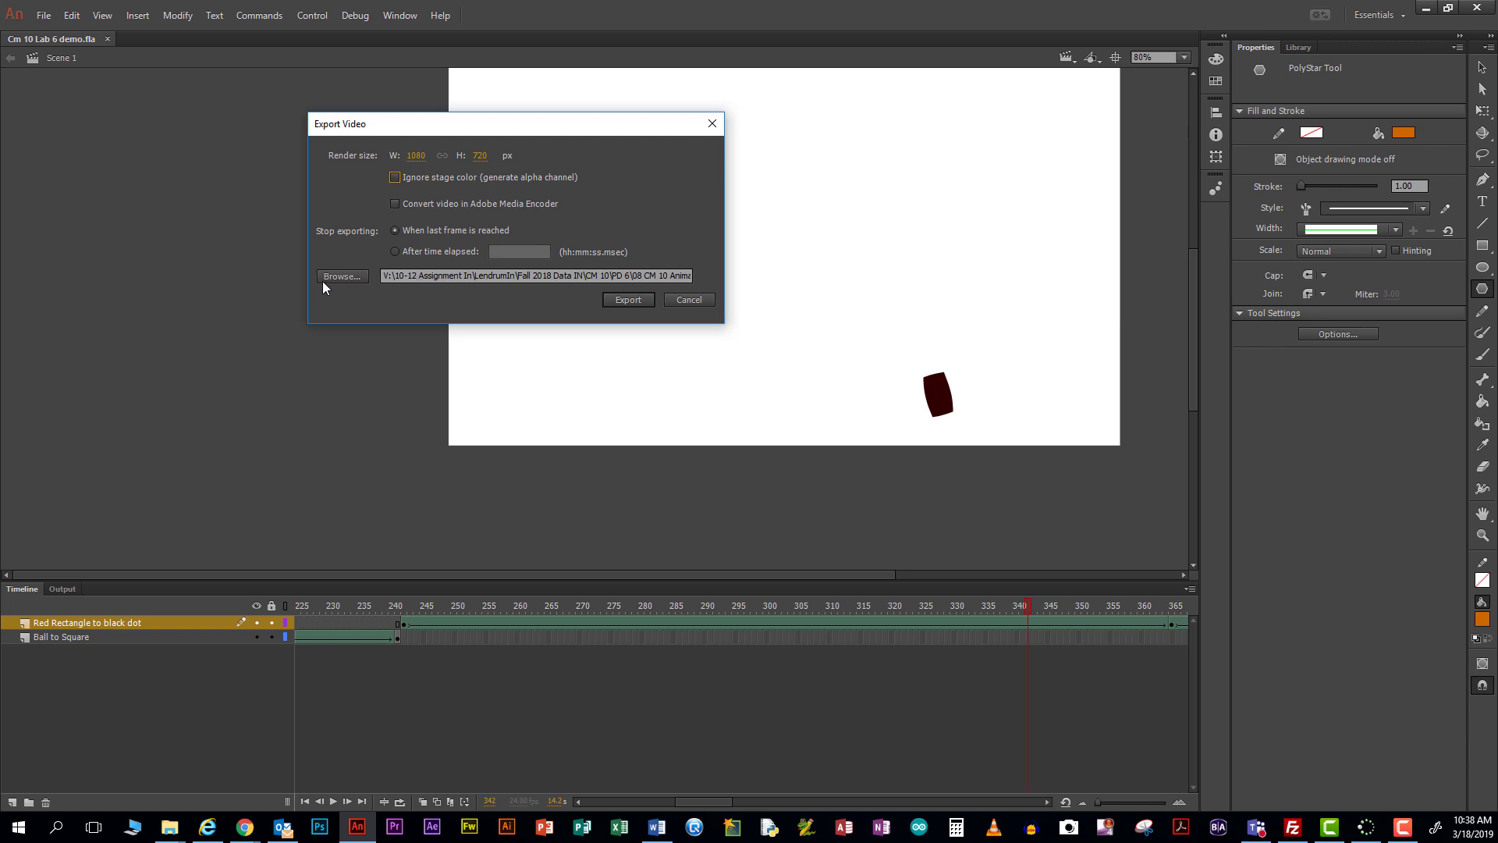
pyautogui.click(349, 276)
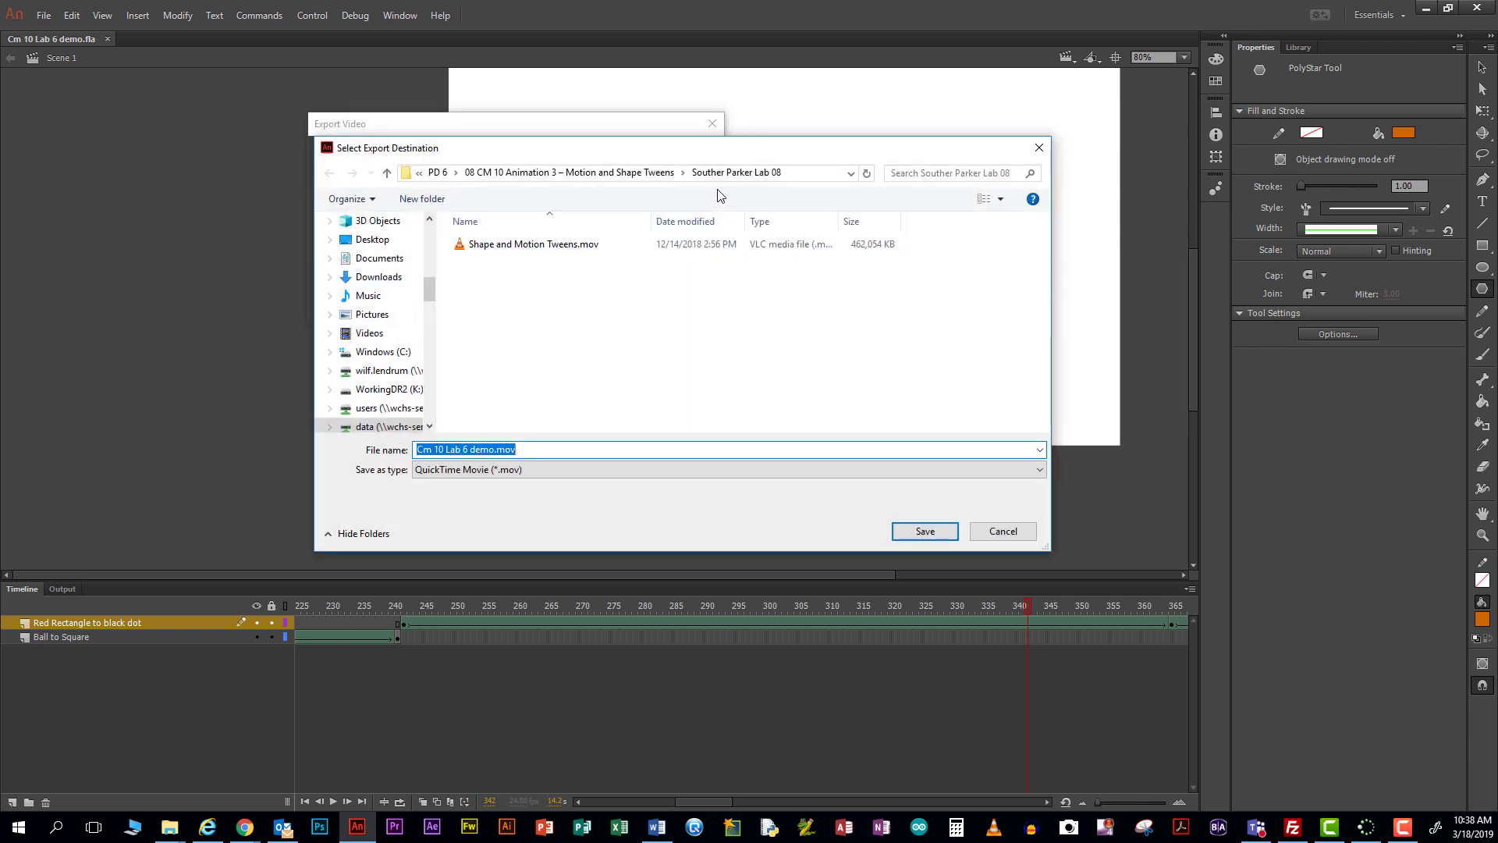
# - Save the QuickTime export as Cm 10 Lab 6 demo.mov in the Desktop's Lab 6 Animation folder
pyautogui.scroll(3, 427, 294)
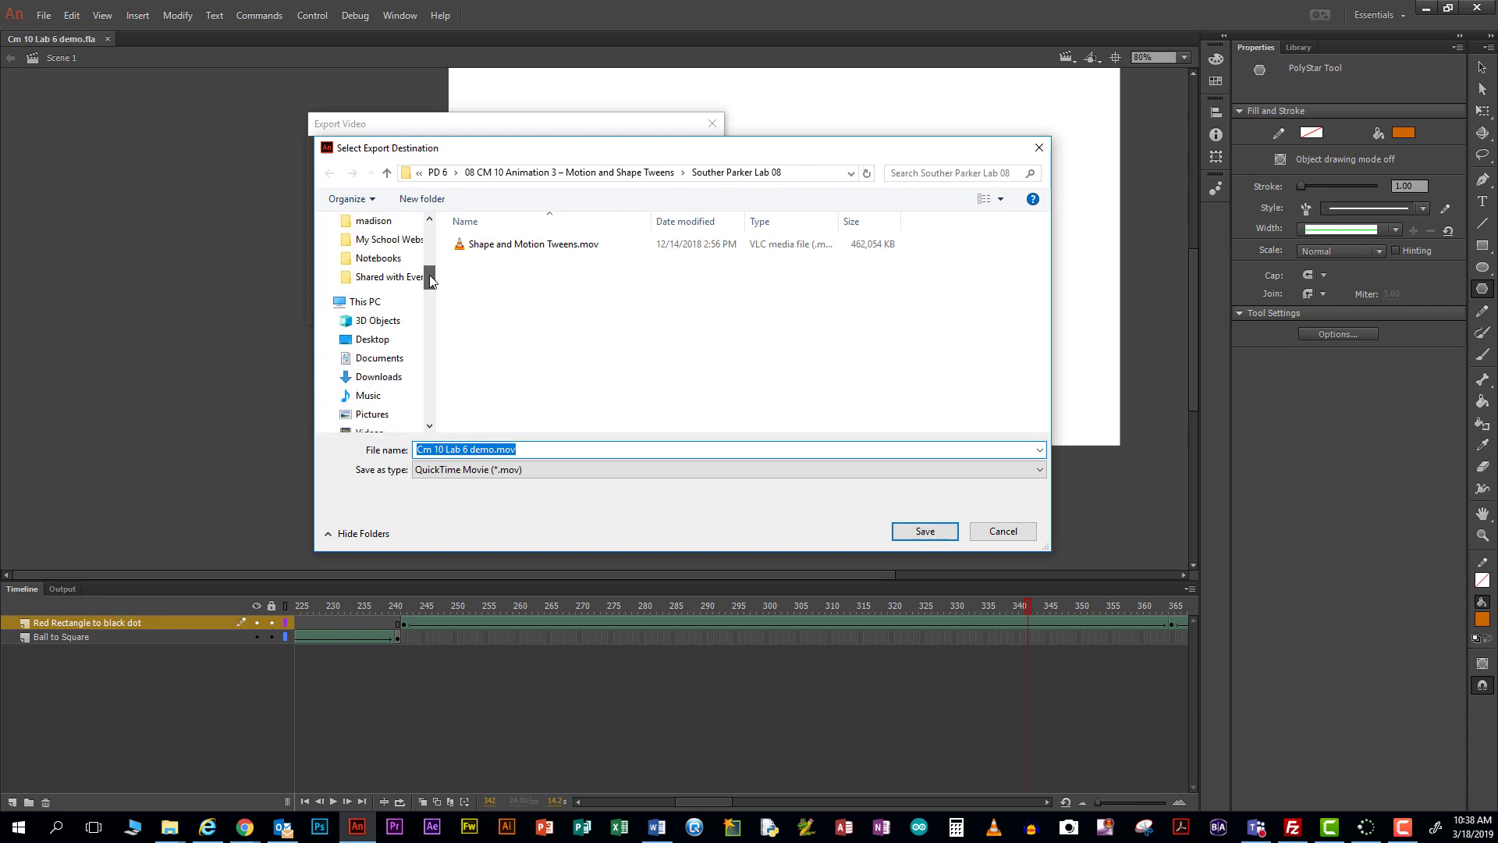
pyautogui.click(373, 340)
pyautogui.scroll(-5, 533, 279)
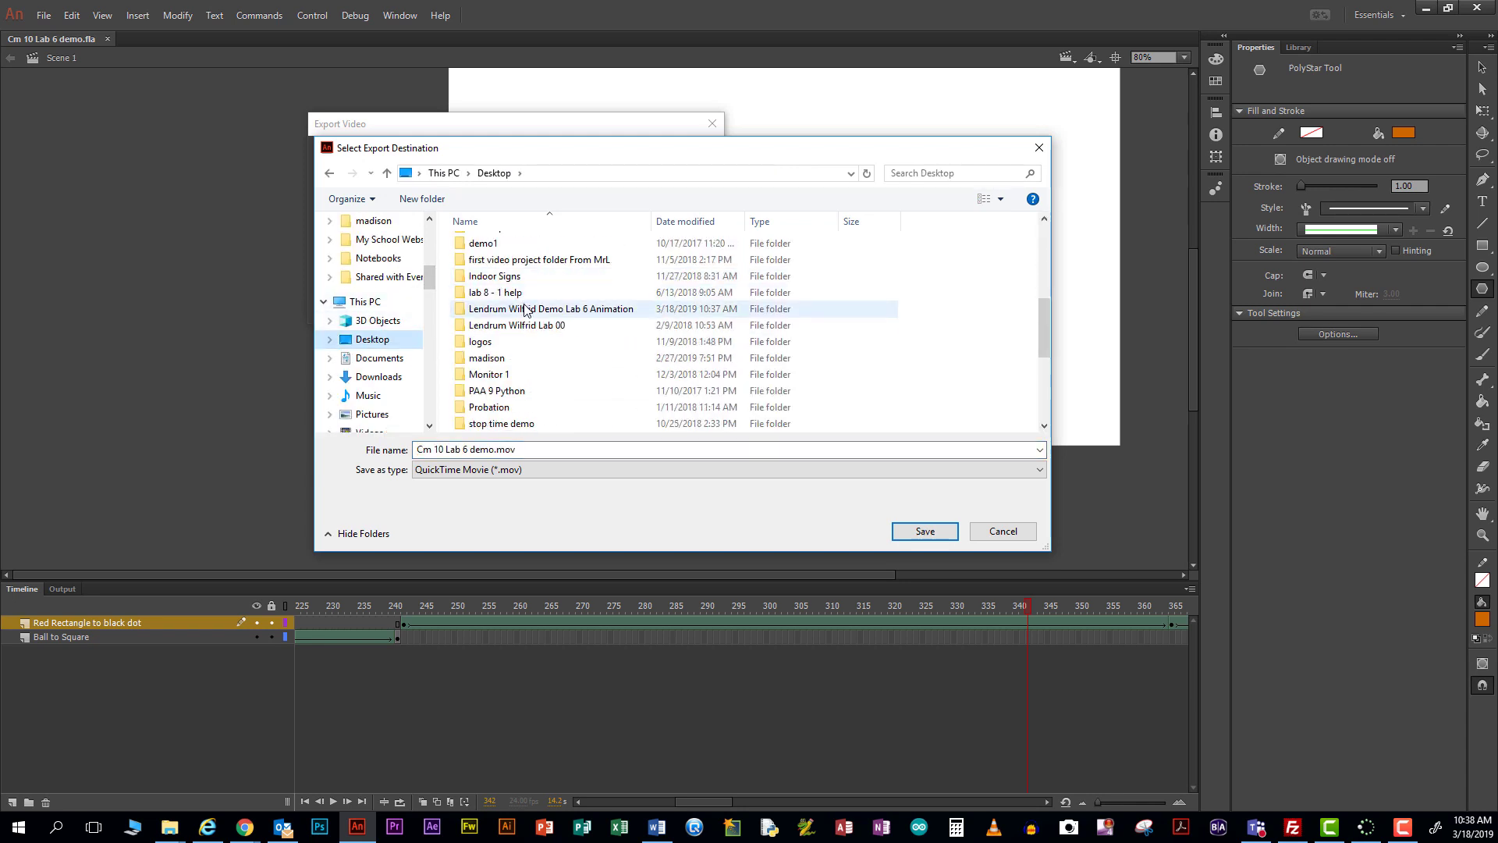
pyautogui.doubleClick(526, 308)
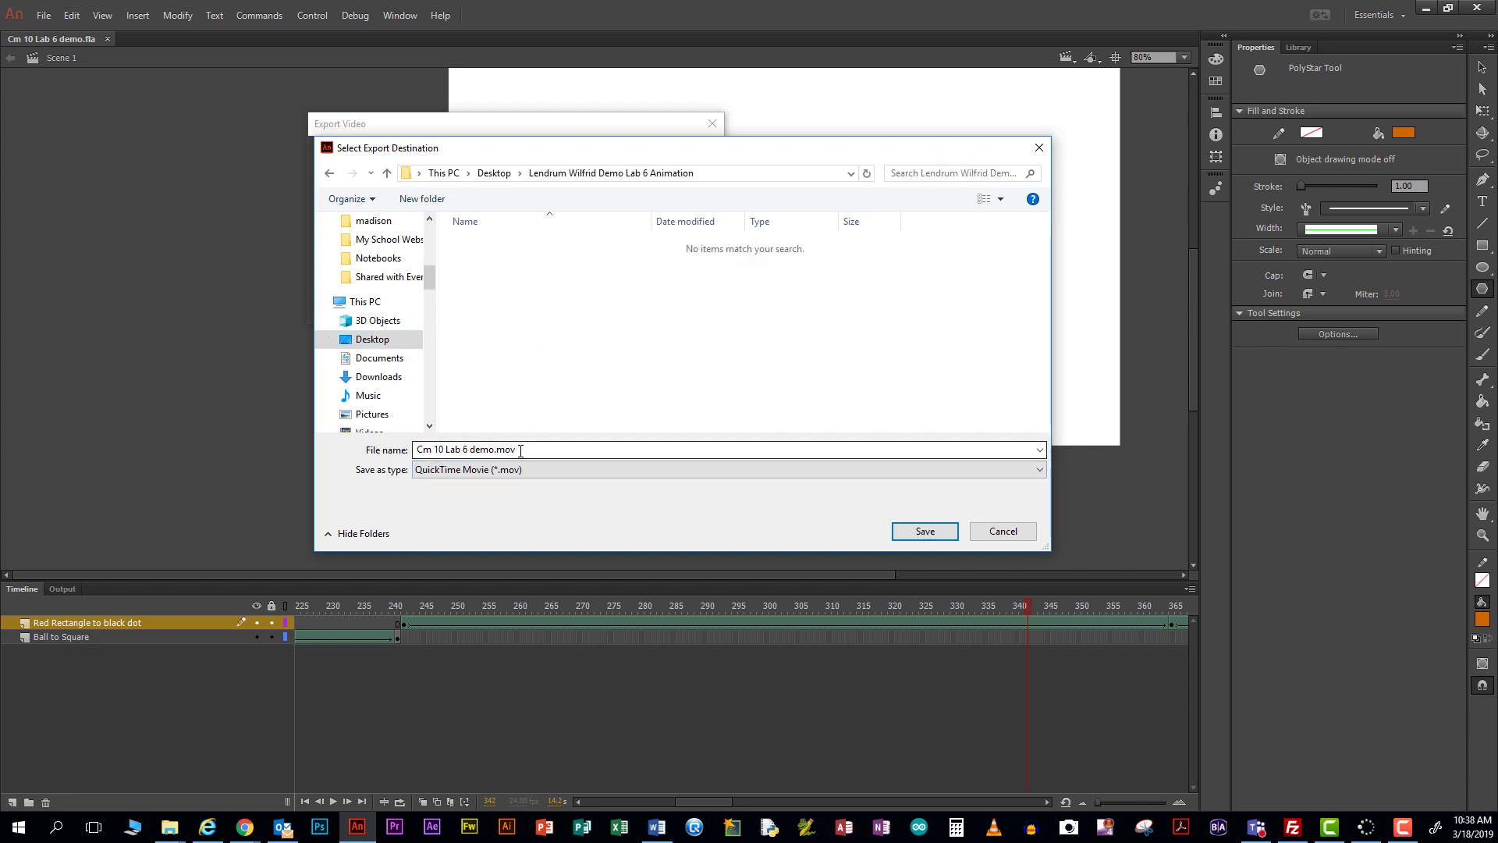
pyautogui.moveTo(663, 151); pyautogui.dragTo(526, 384)
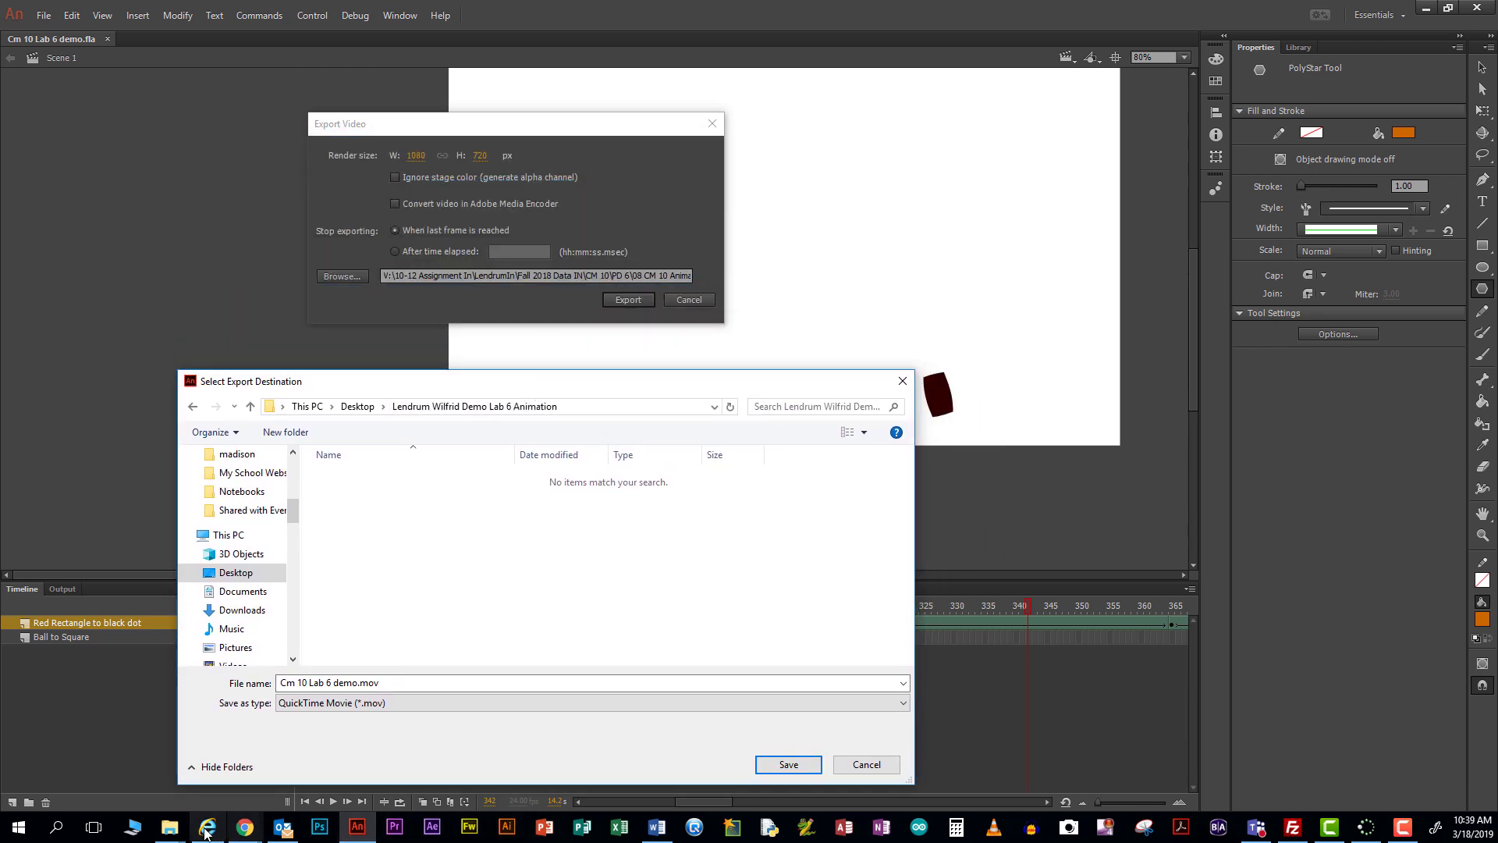
pyautogui.moveTo(169, 827)
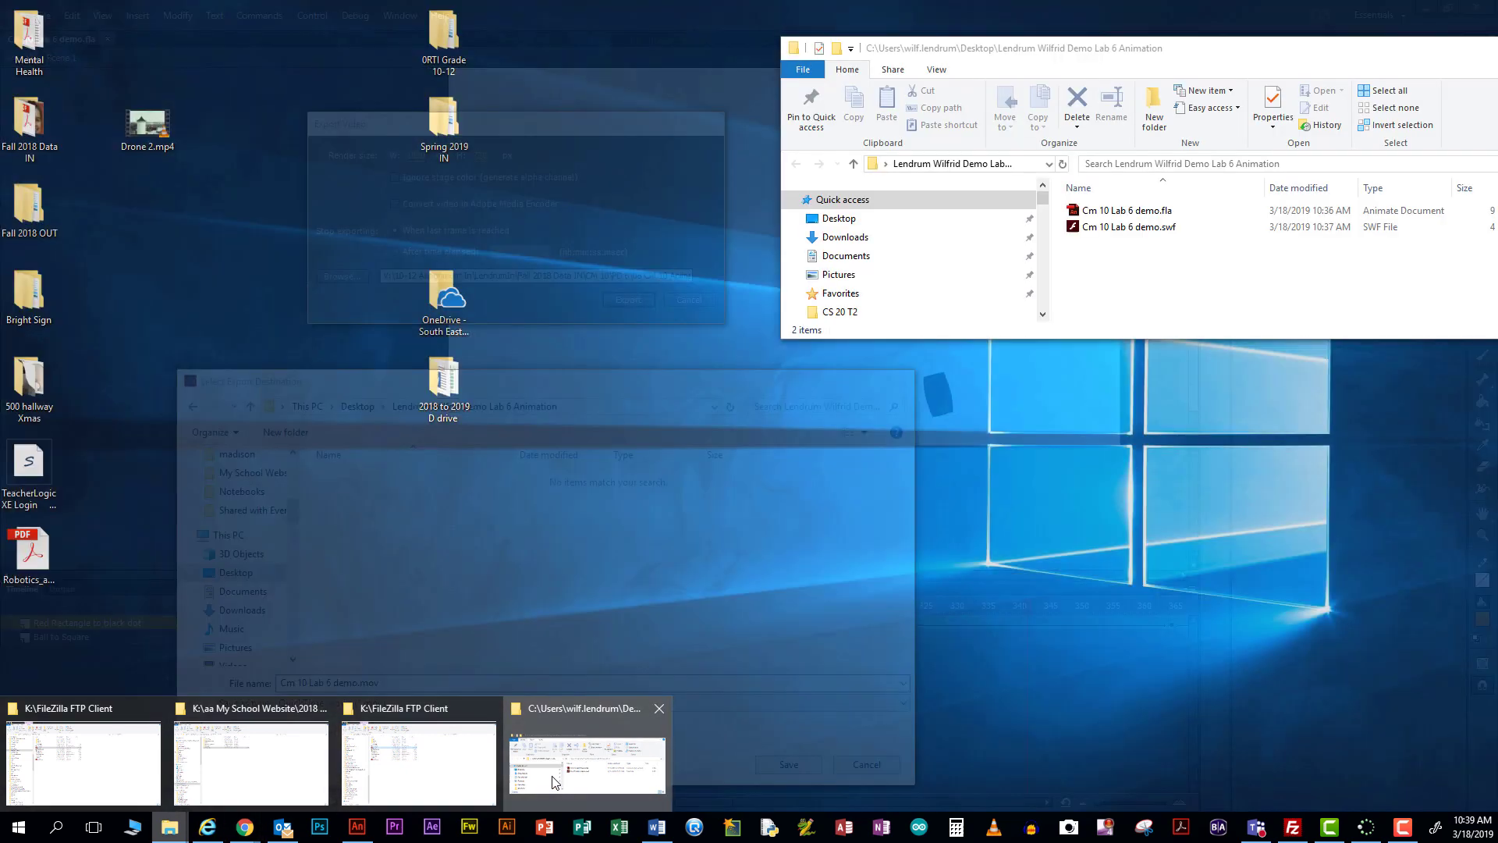
pyautogui.click(554, 780)
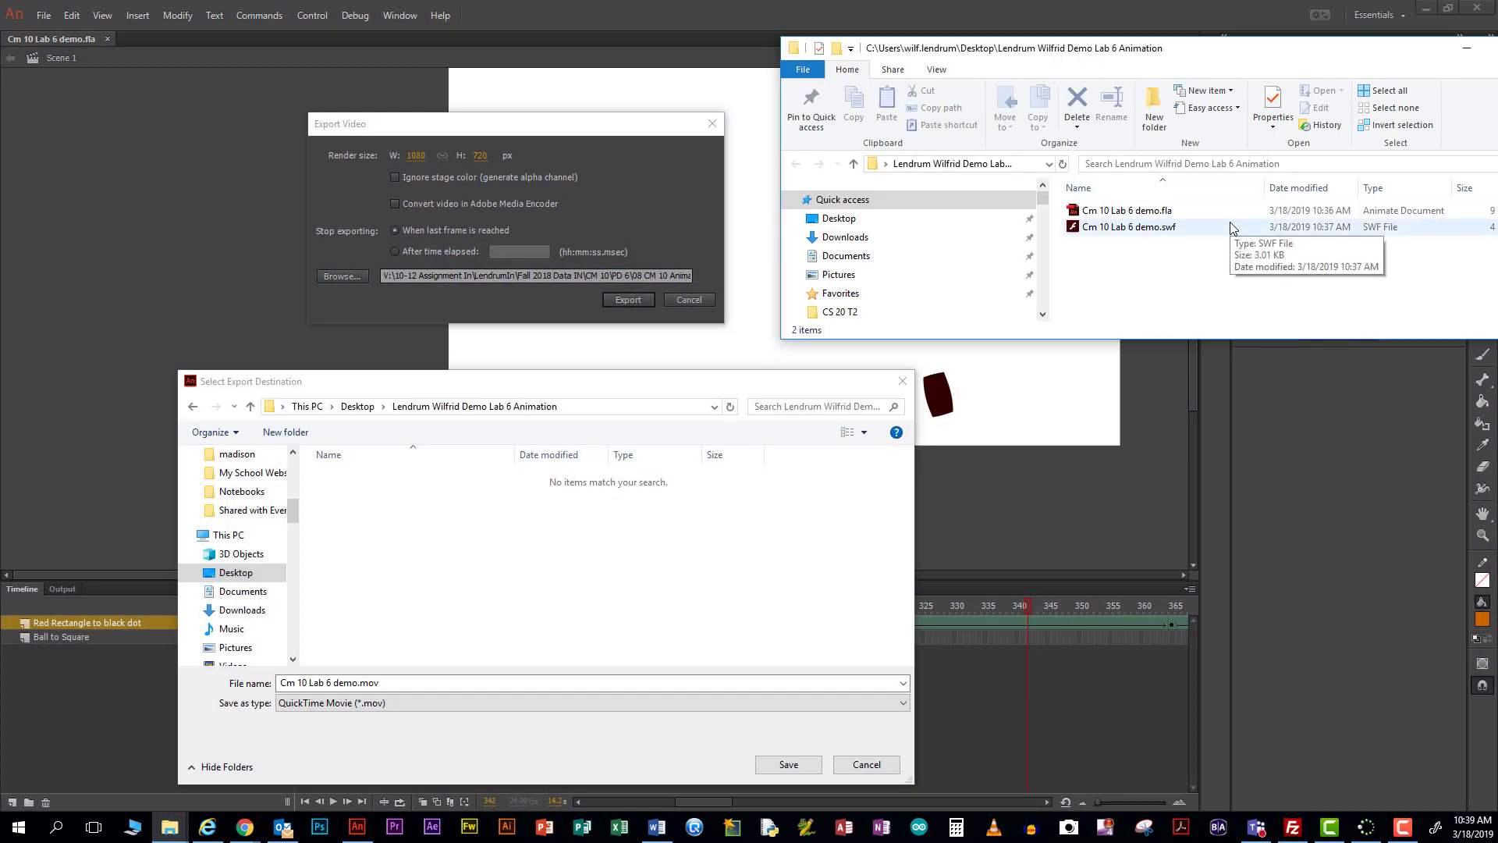
pyautogui.click(788, 765)
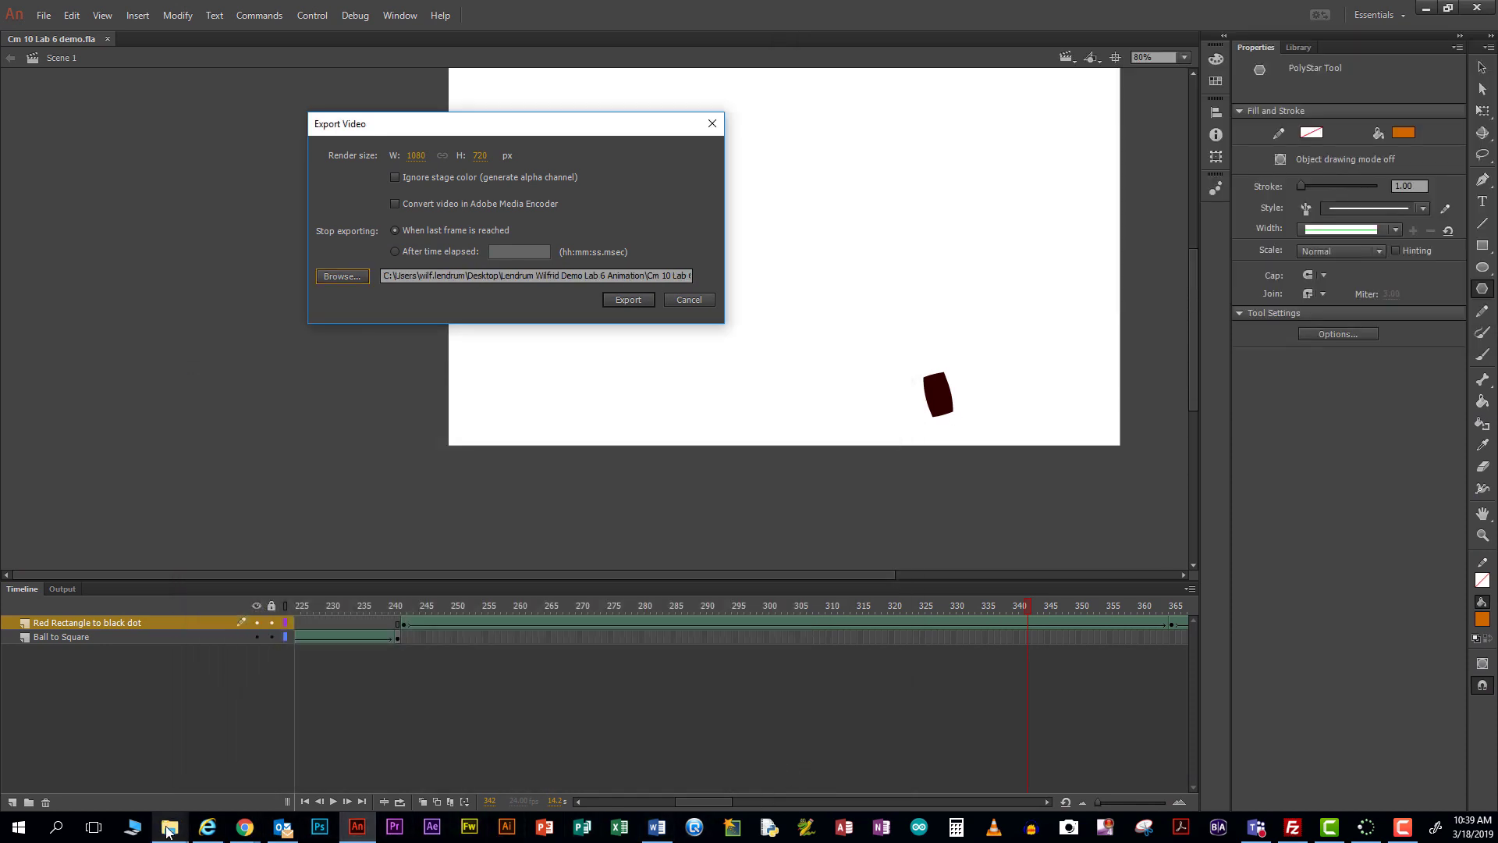
# - Export the animation as a QuickTime movie from the Export Video dialog
pyautogui.moveTo(169, 827)
pyautogui.moveTo(414, 778)
pyautogui.click(611, 770)
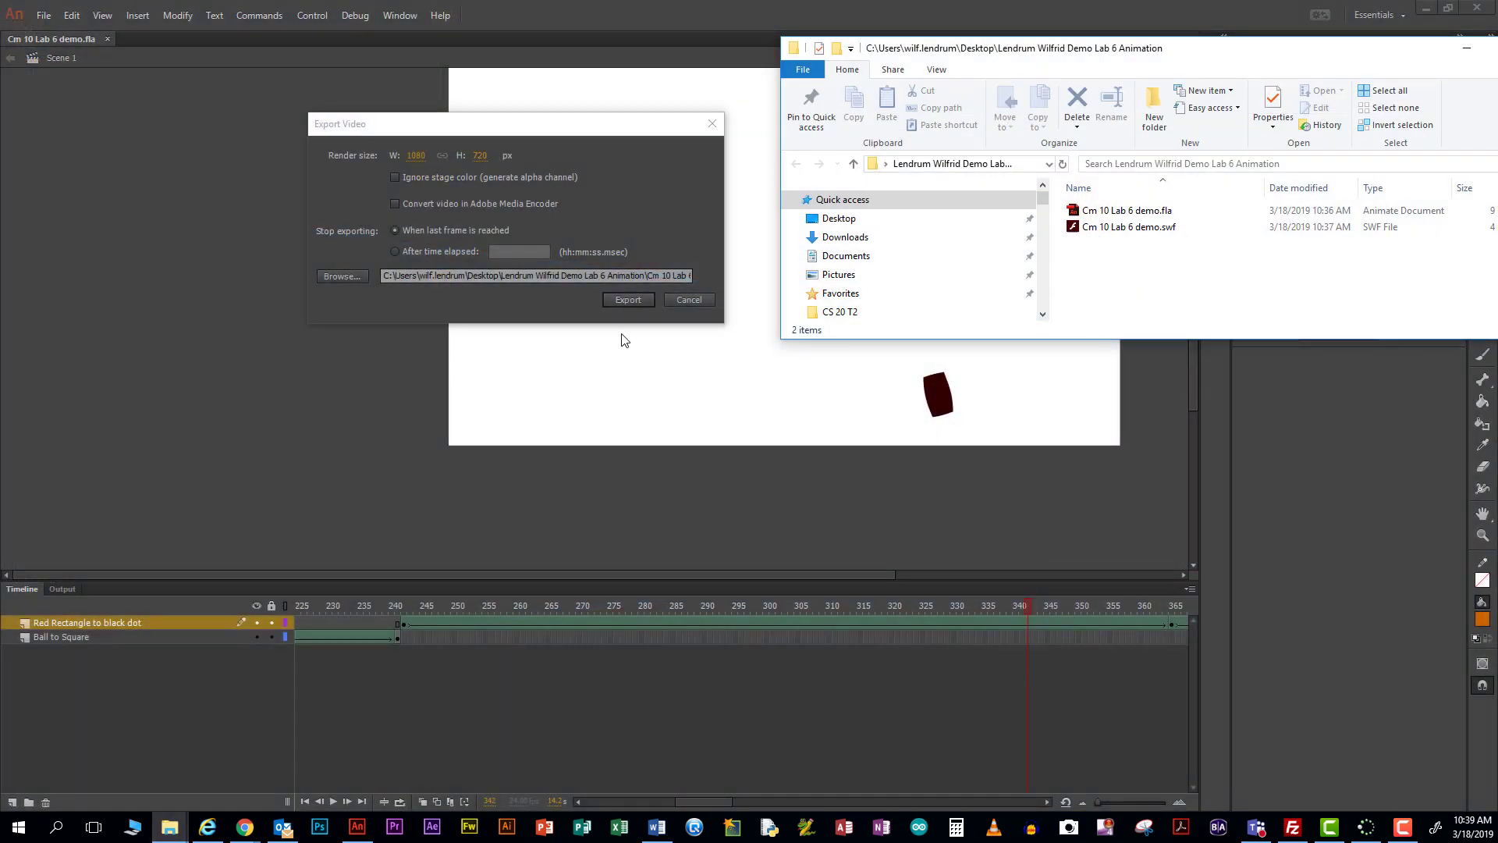
pyautogui.click(628, 299)
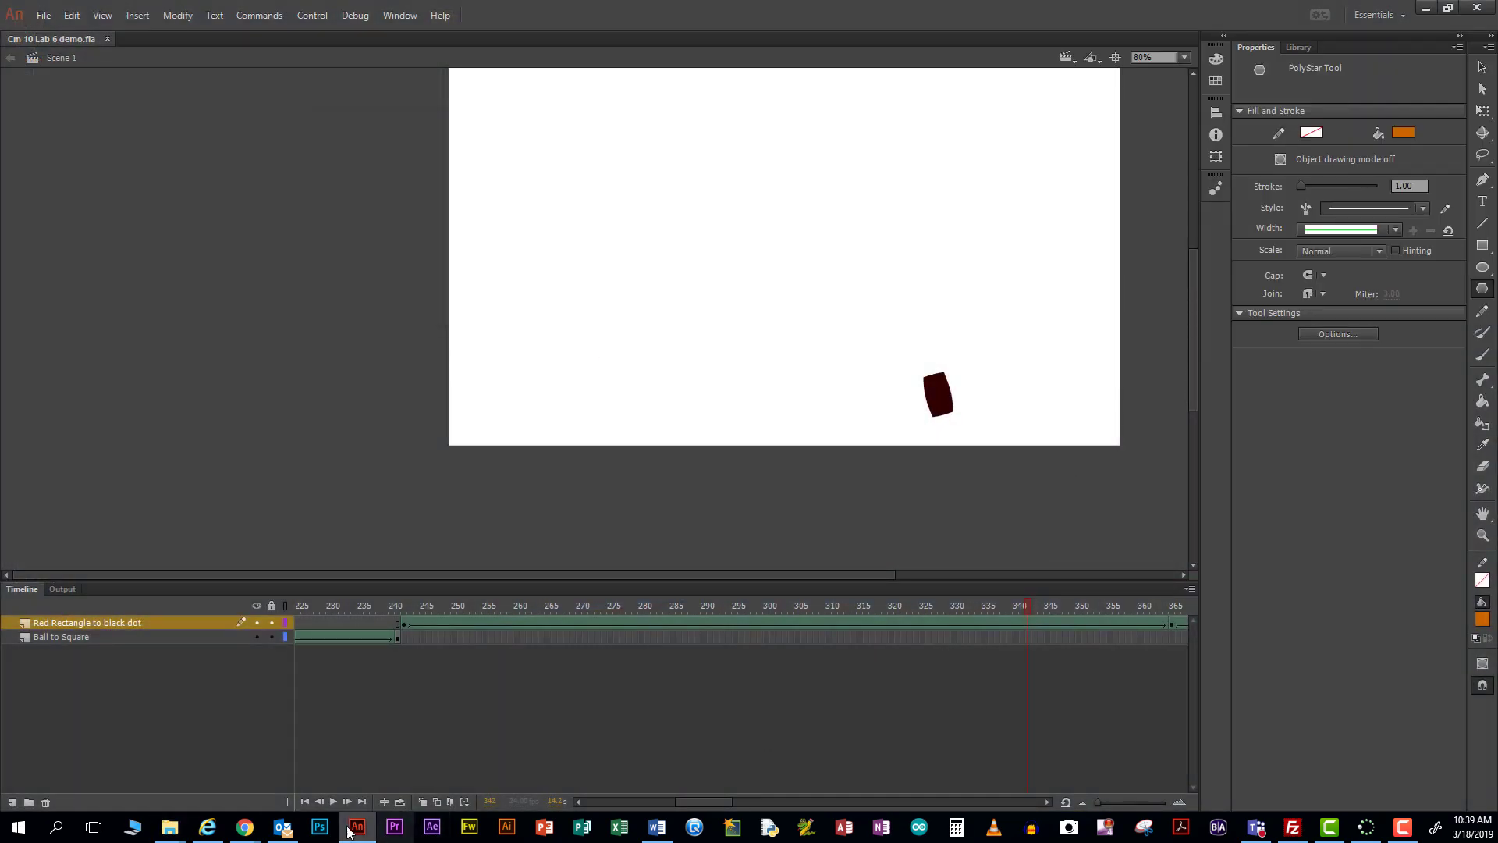
# - Select the exported Cm 10 Lab 6 demo.mov in the project folder
pyautogui.moveTo(176, 835)
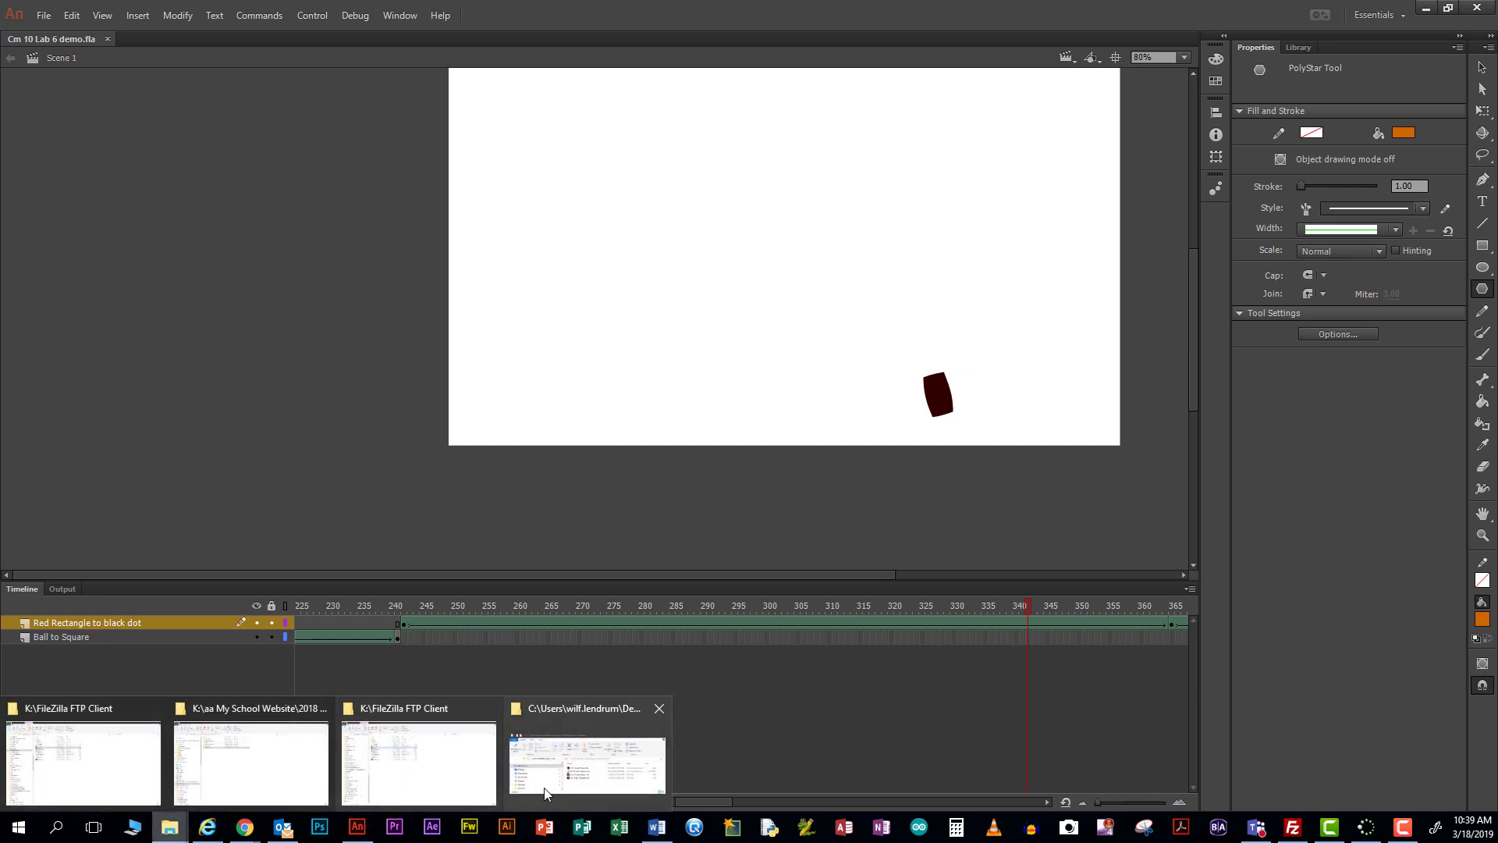
pyautogui.click(585, 753)
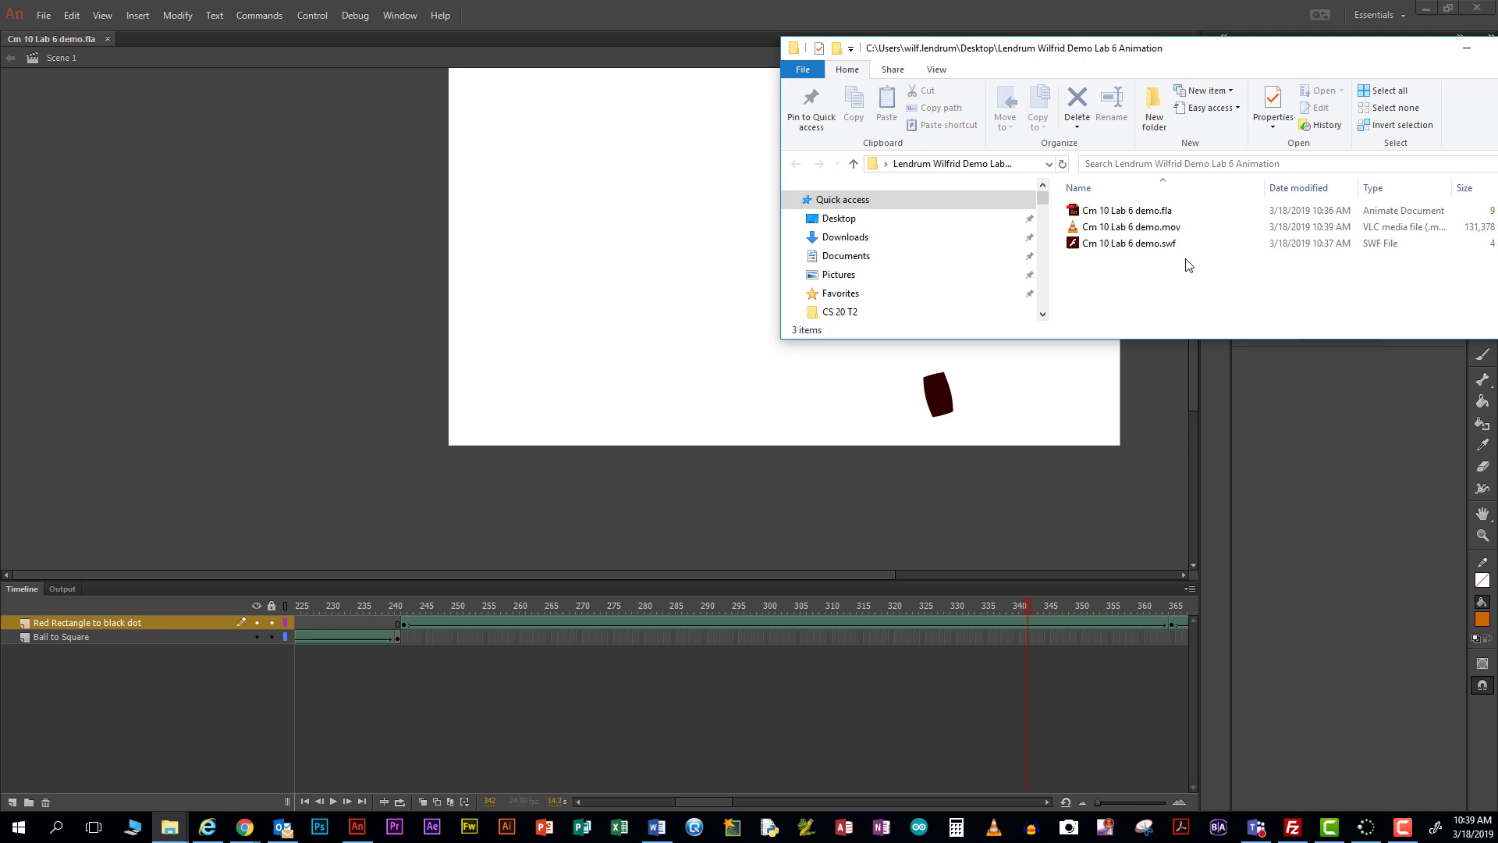
pyautogui.click(1104, 229)
# - Open Cm 10 Lab 6 demo.mov in VLC, maximize the player, and replay it from the start
pyautogui.doubleClick(1105, 229)
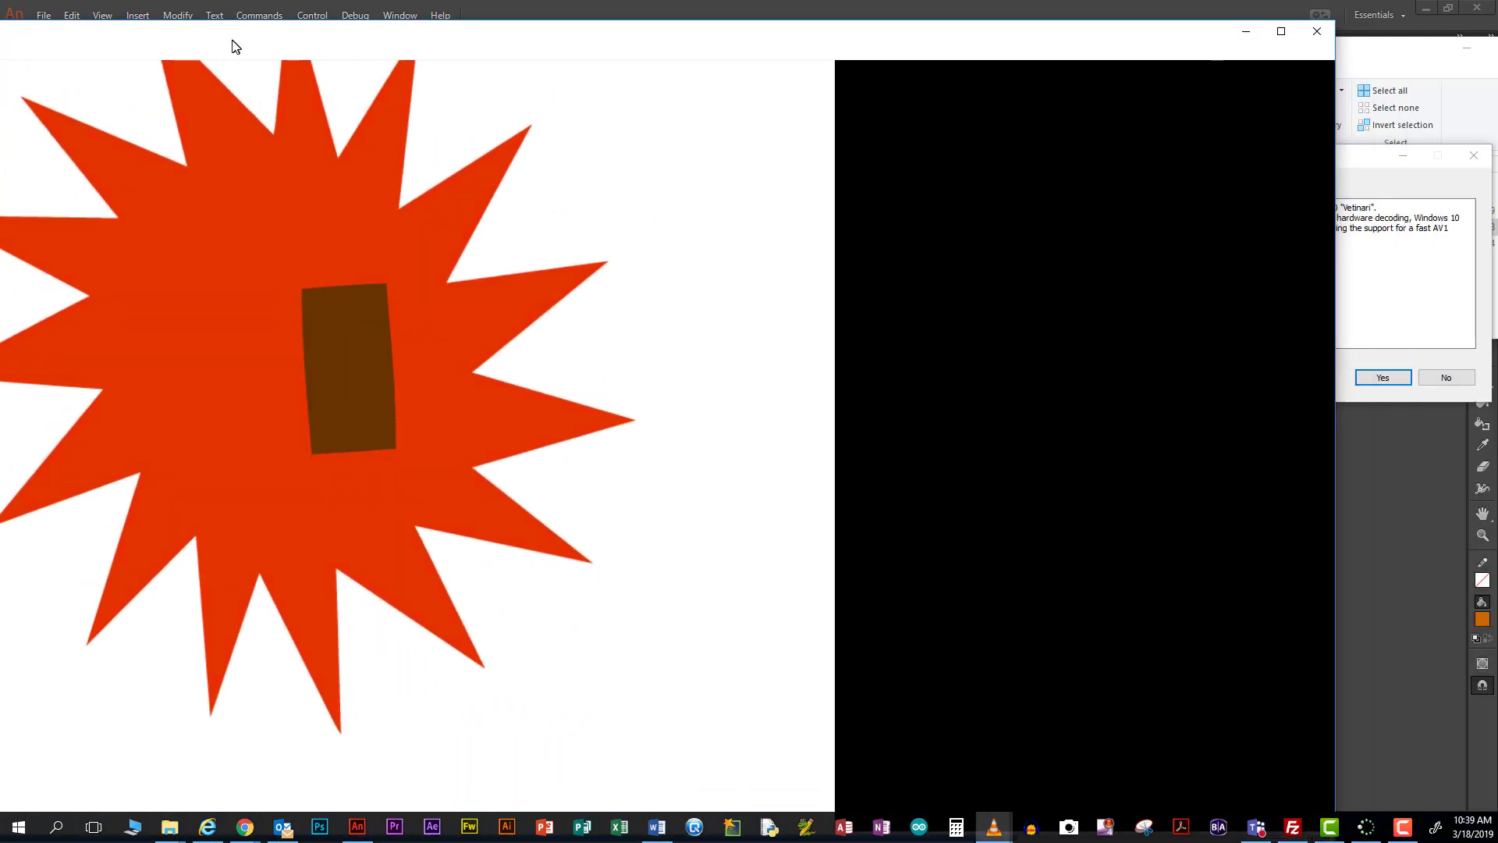
pyautogui.click(1276, 31)
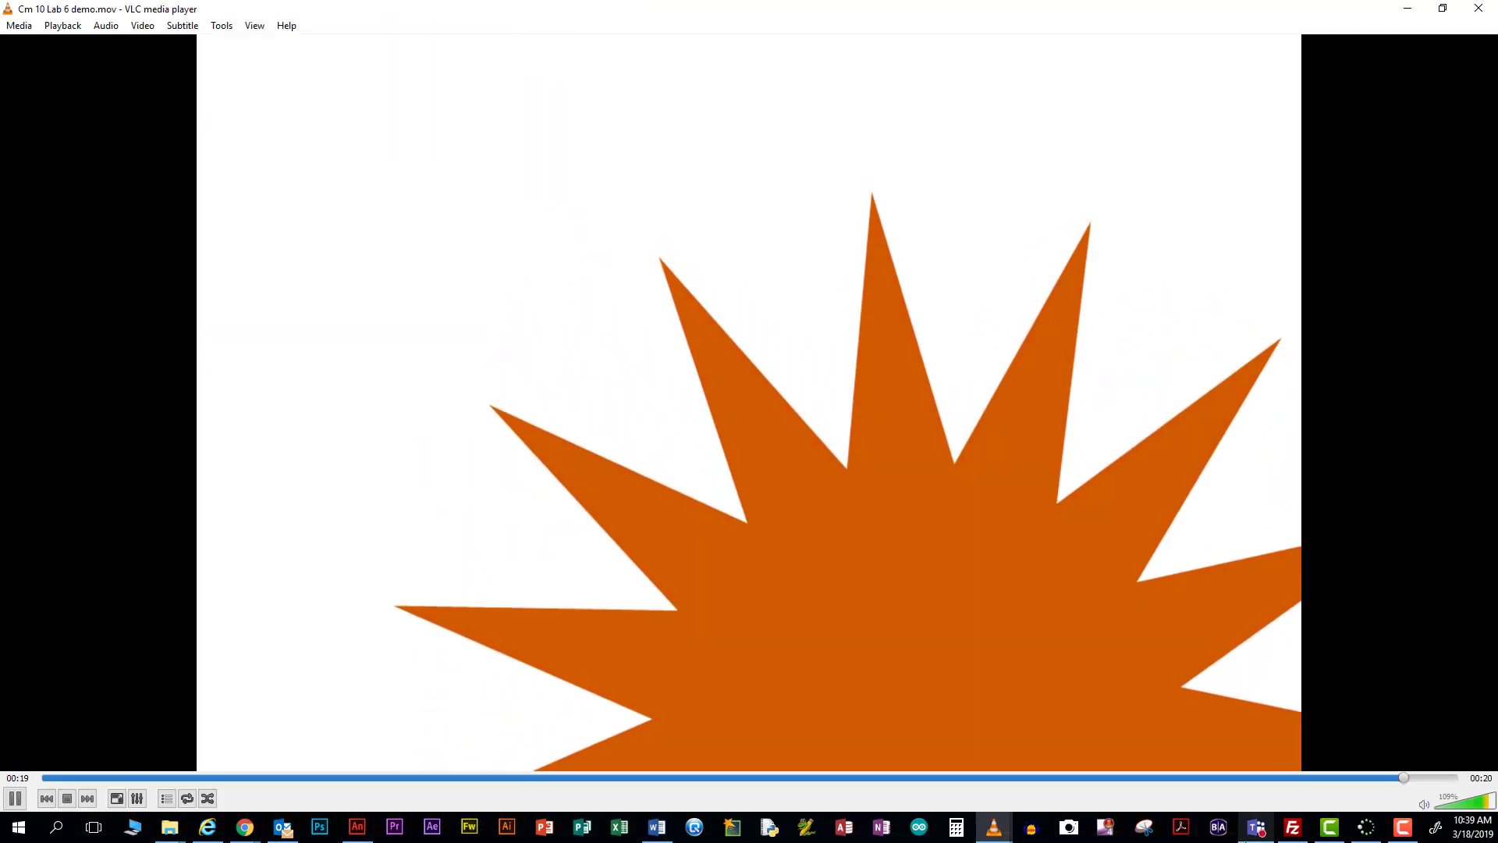
pyautogui.moveTo(1256, 827)
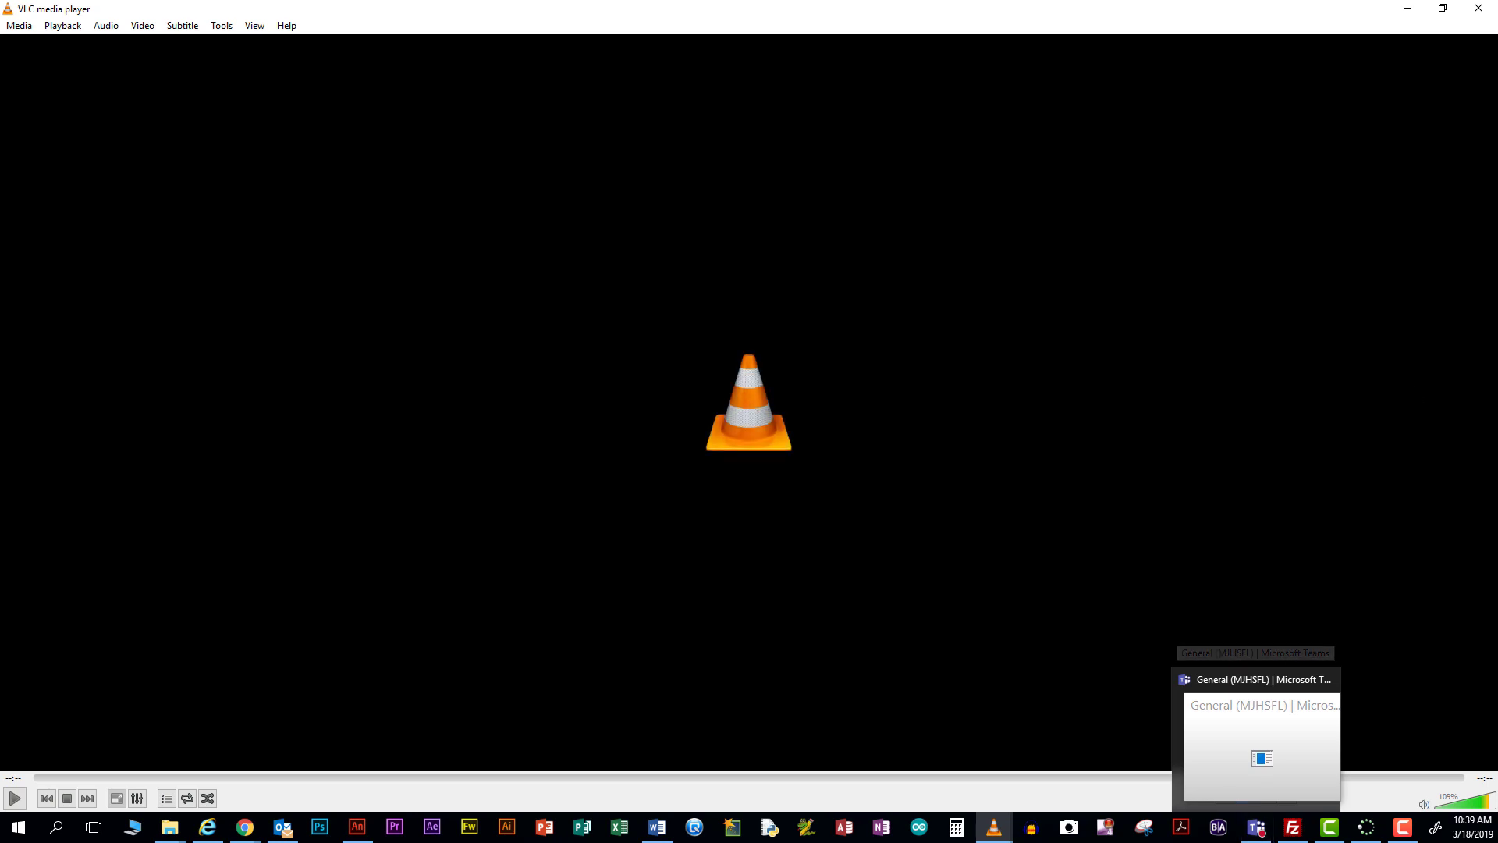
pyautogui.click(11, 802)
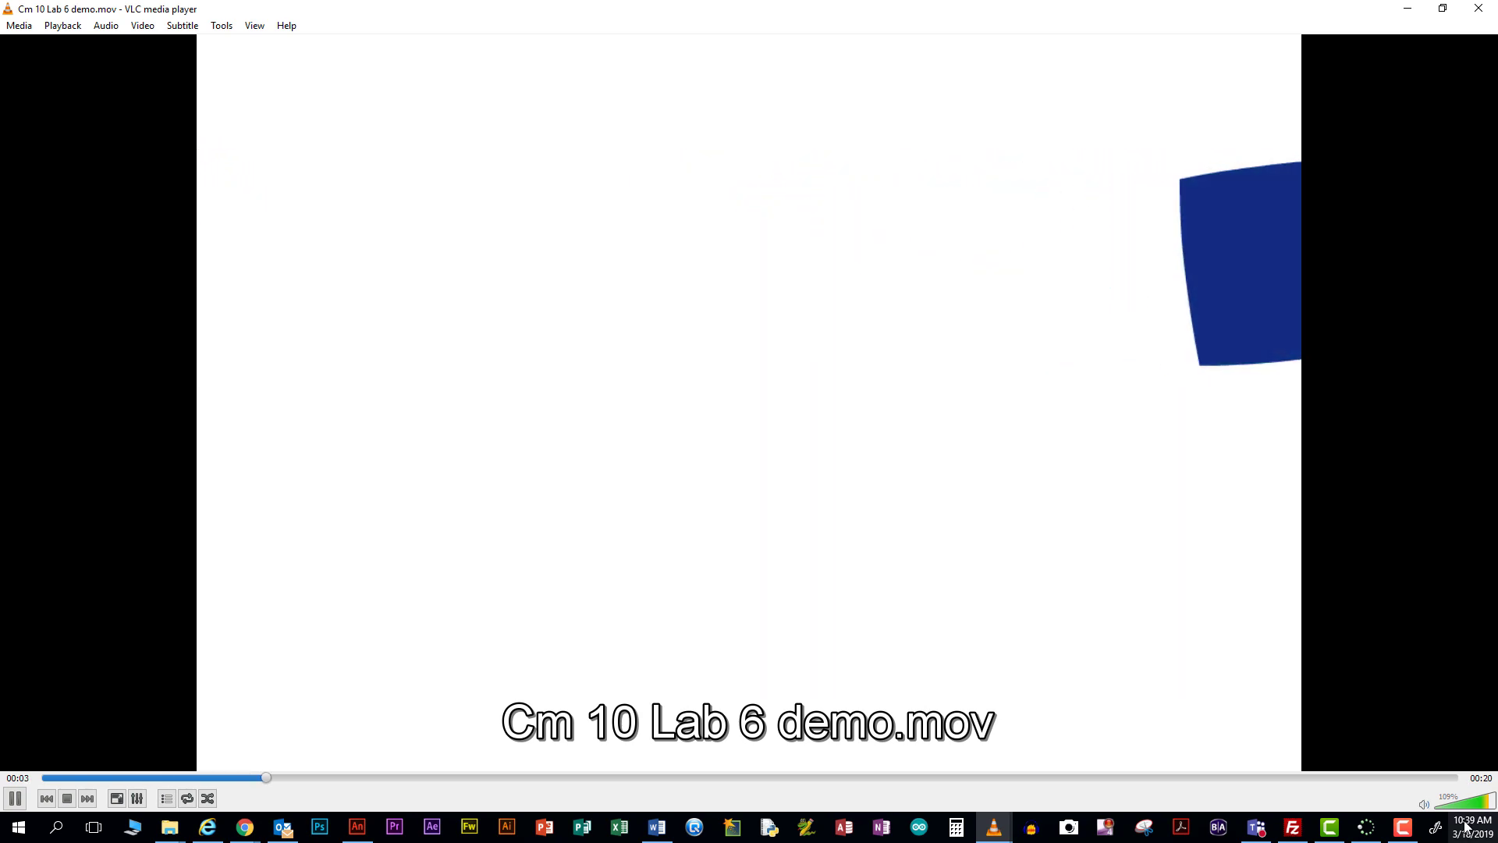
pyautogui.moveTo(1408, 827)
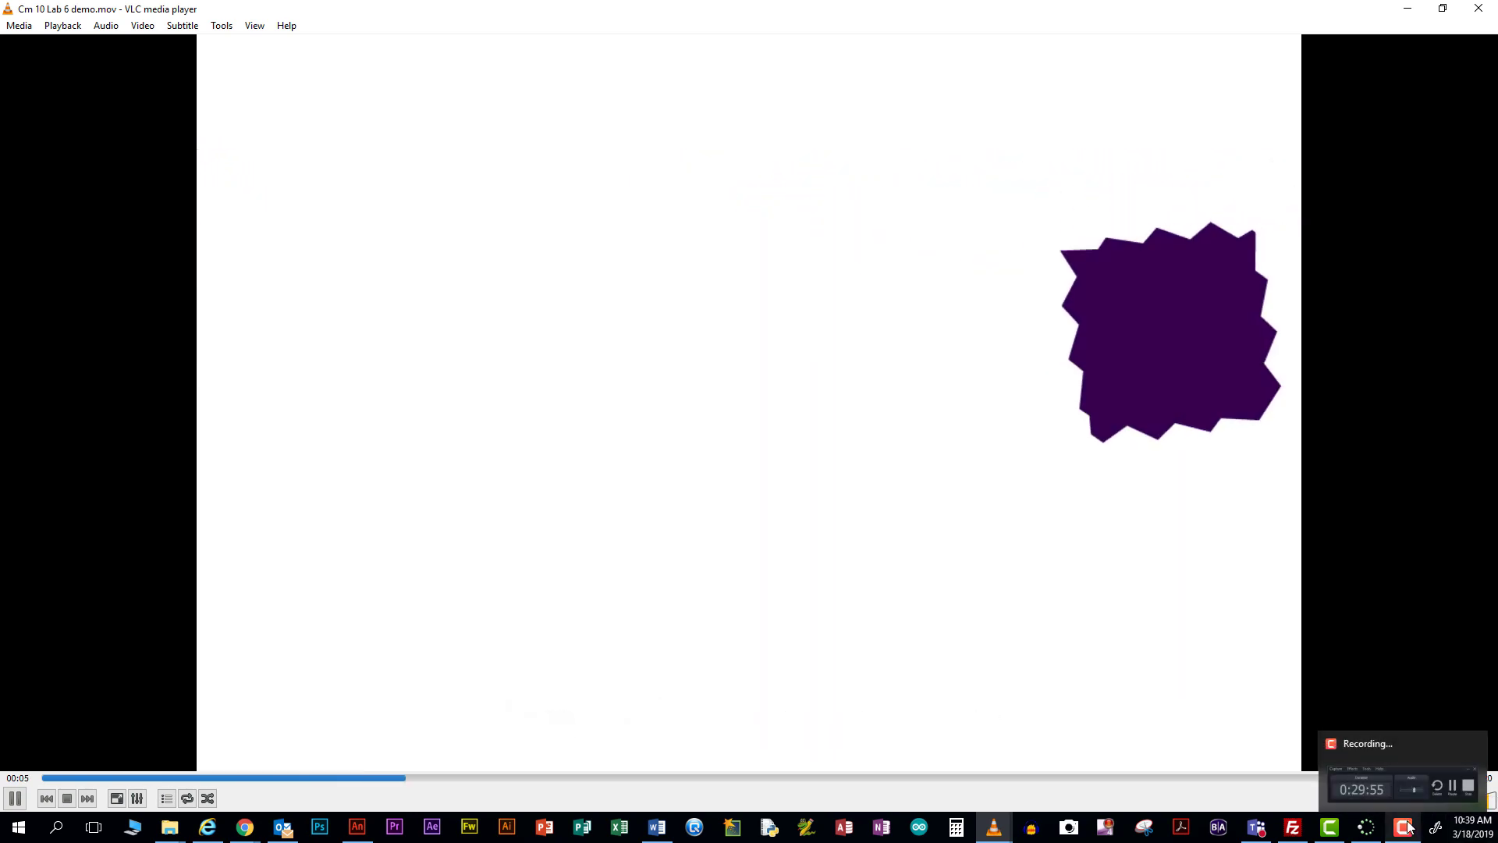